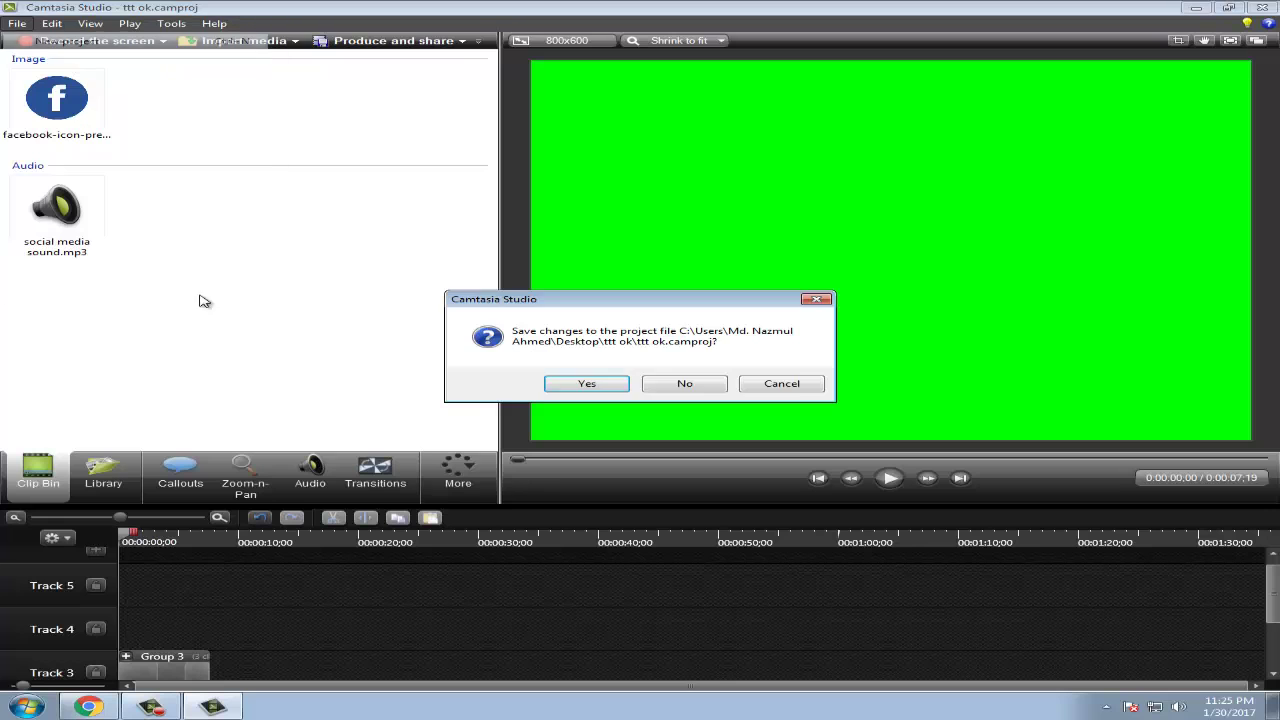
Discard the changes to the ttt ok project to start an untitled one, and minimize the editor.
left_click(673, 388)
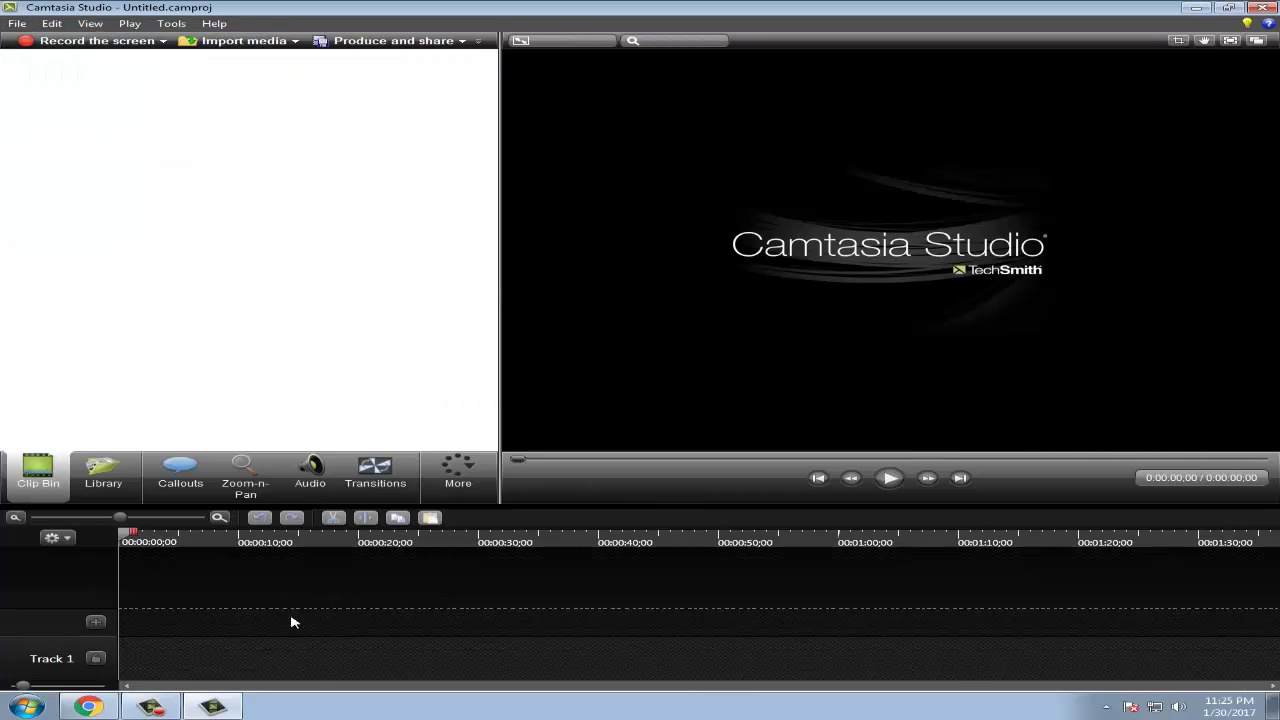
left_click(1194, 8)
right_click(343, 154)
left_click(385, 208)
right_click(361, 156)
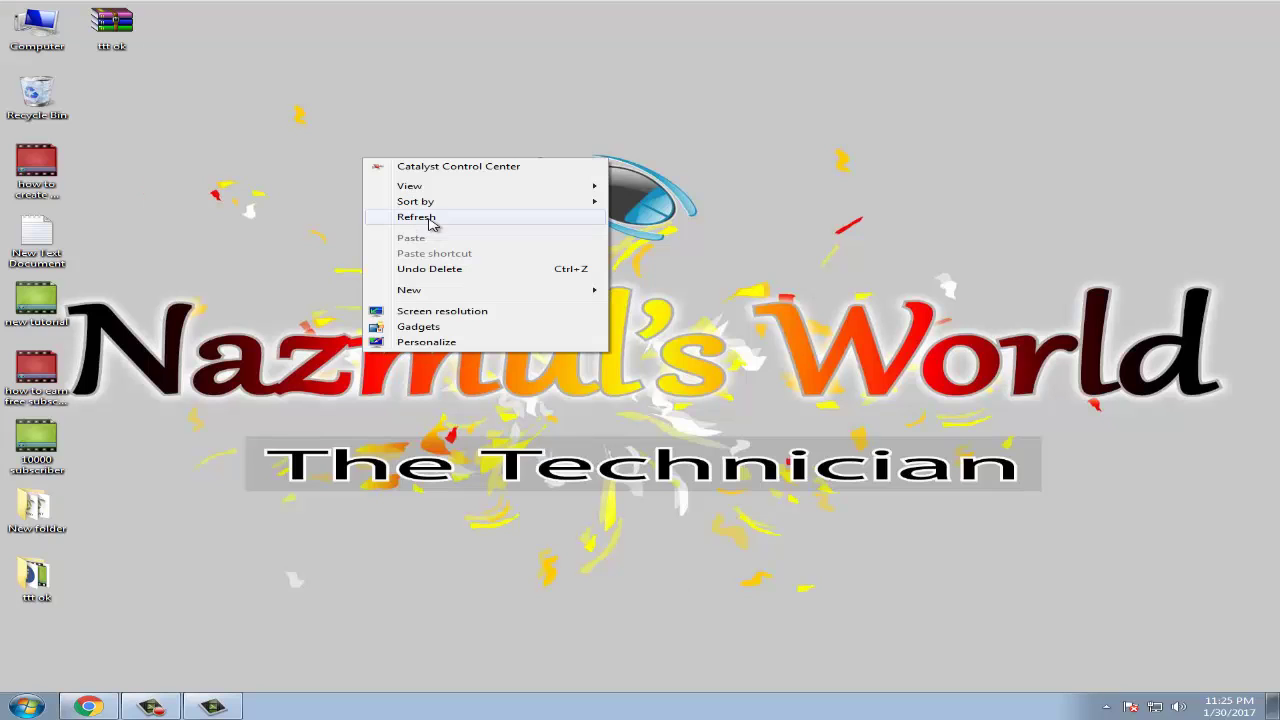
left_click(430, 214)
right_click(358, 151)
left_click(420, 212)
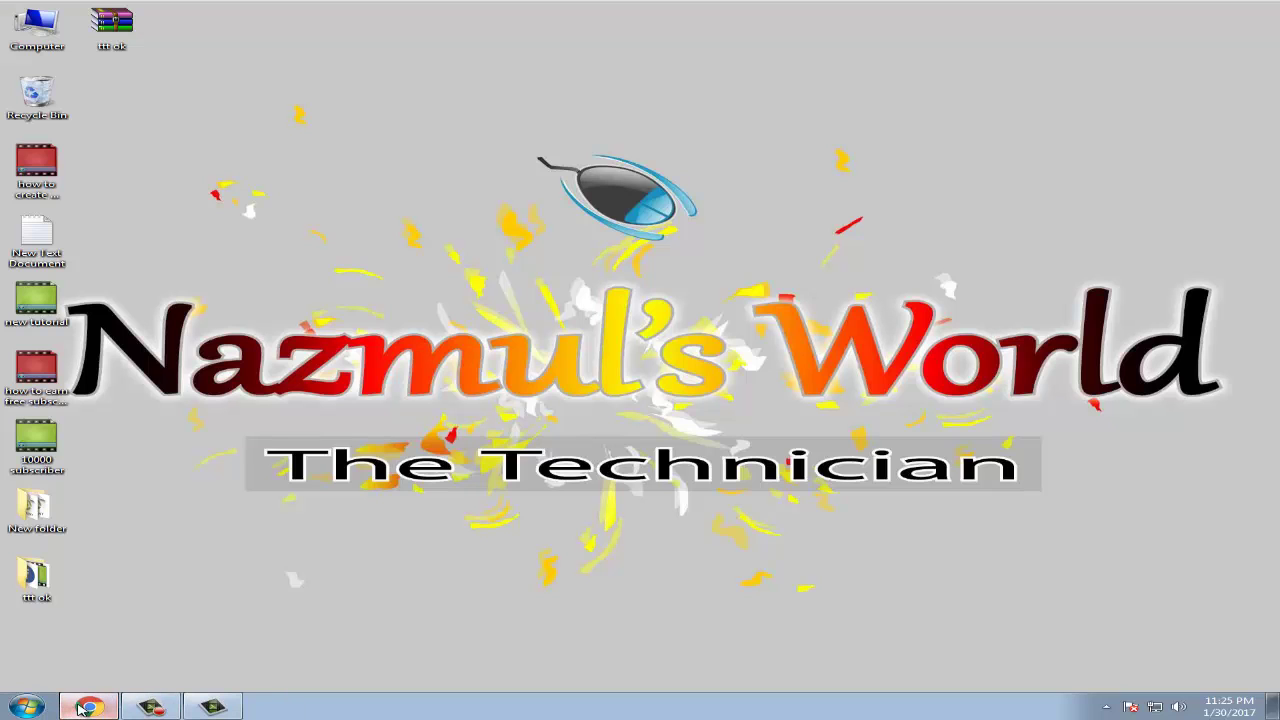
Switch to Chrome and open the Google homepage in a new tab.
left_click(82, 706)
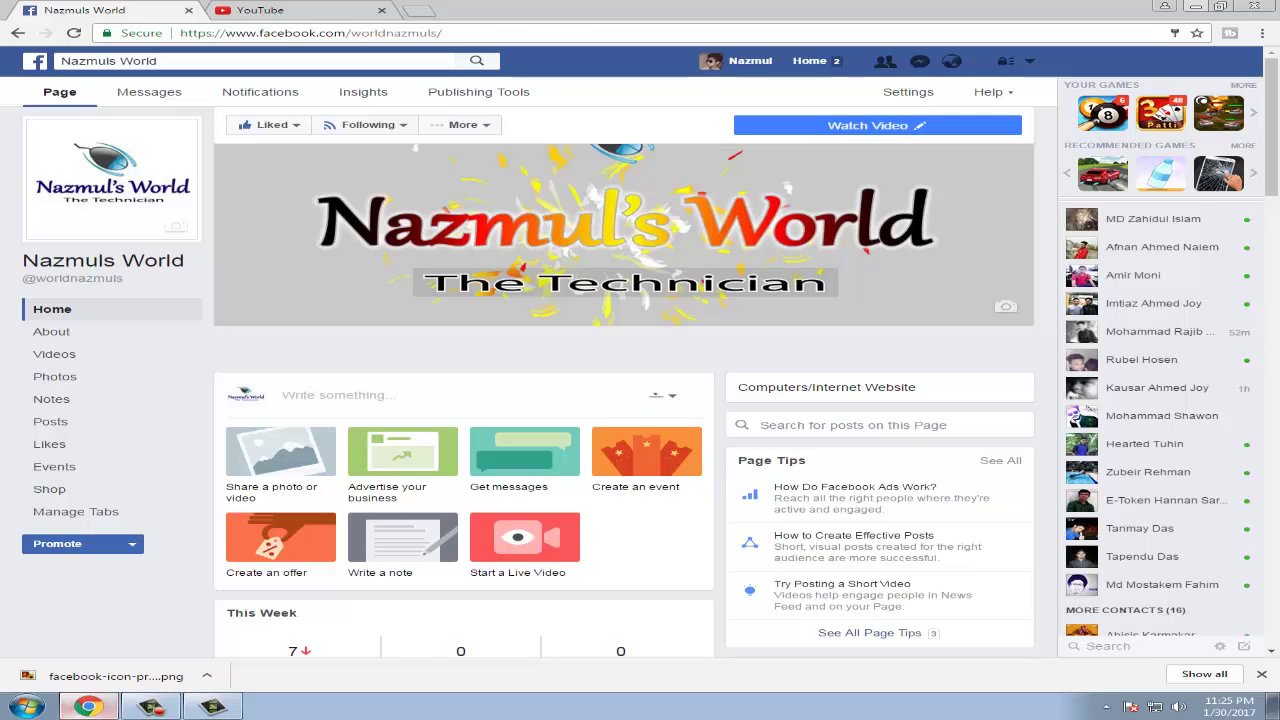
left_click(425, 11)
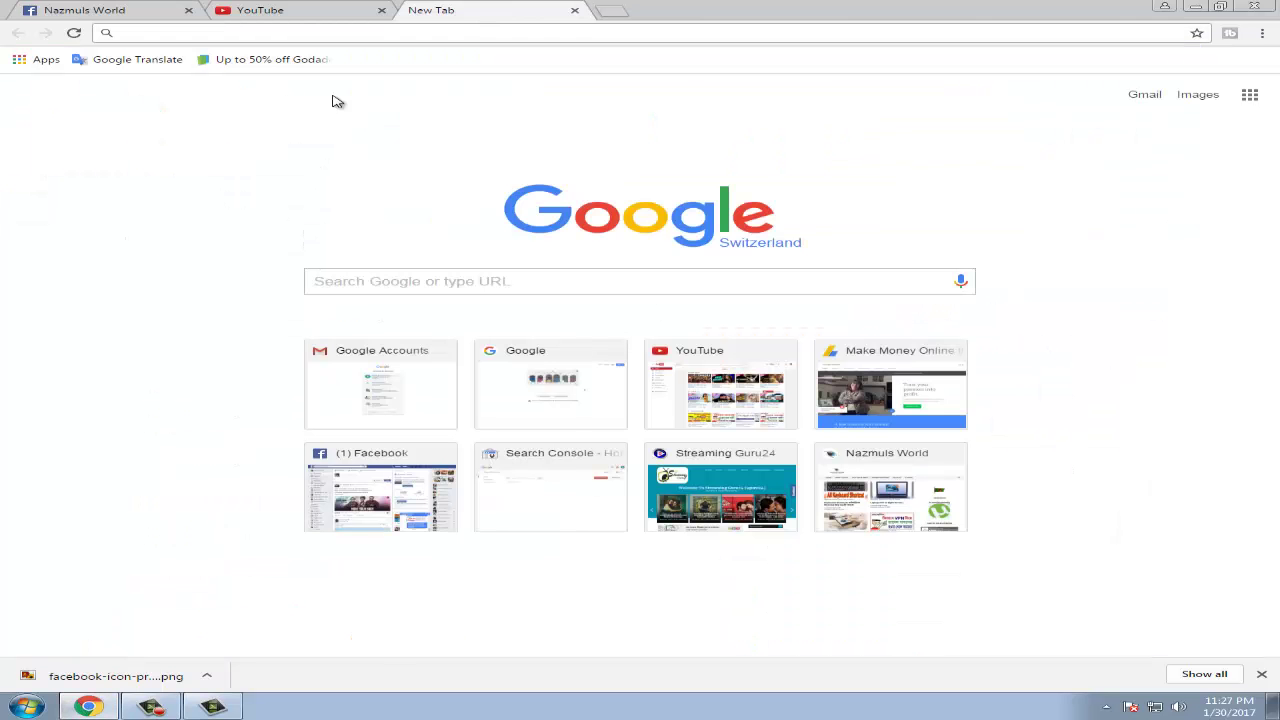
type("go")
key("Return")
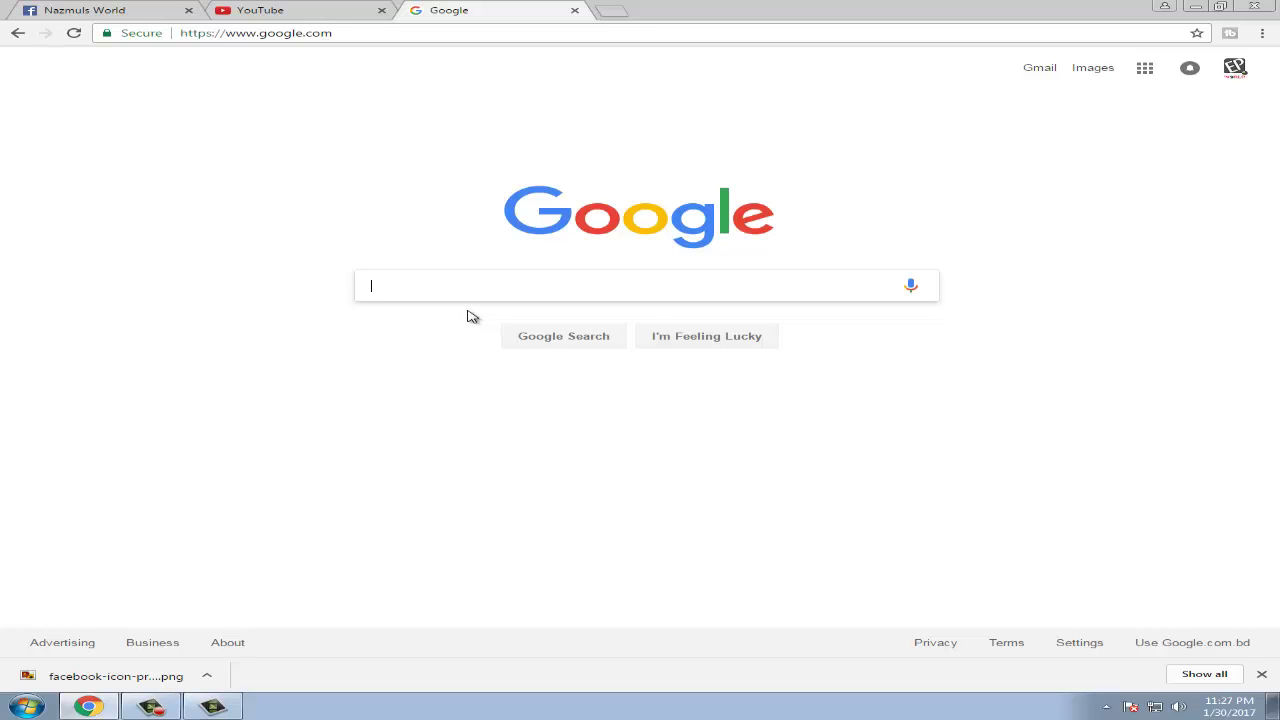
Search Google Images for "facebook logo.png".
type("faceboo")
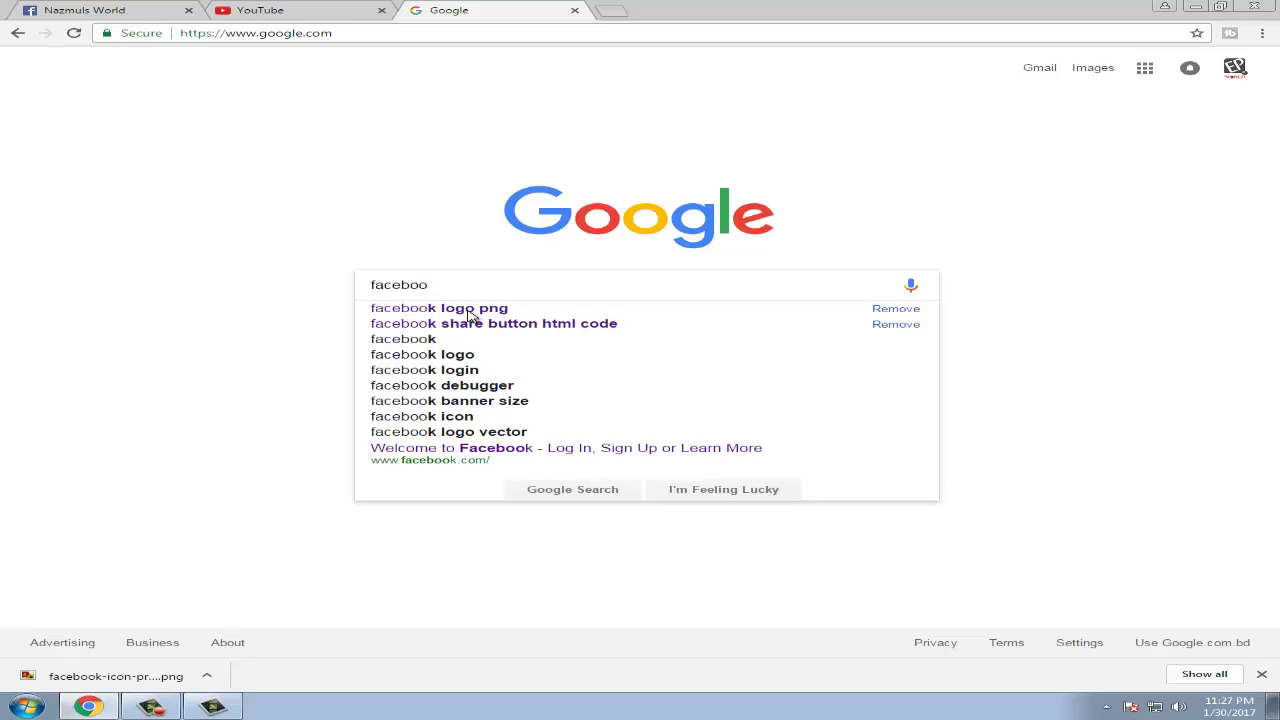
type(" l")
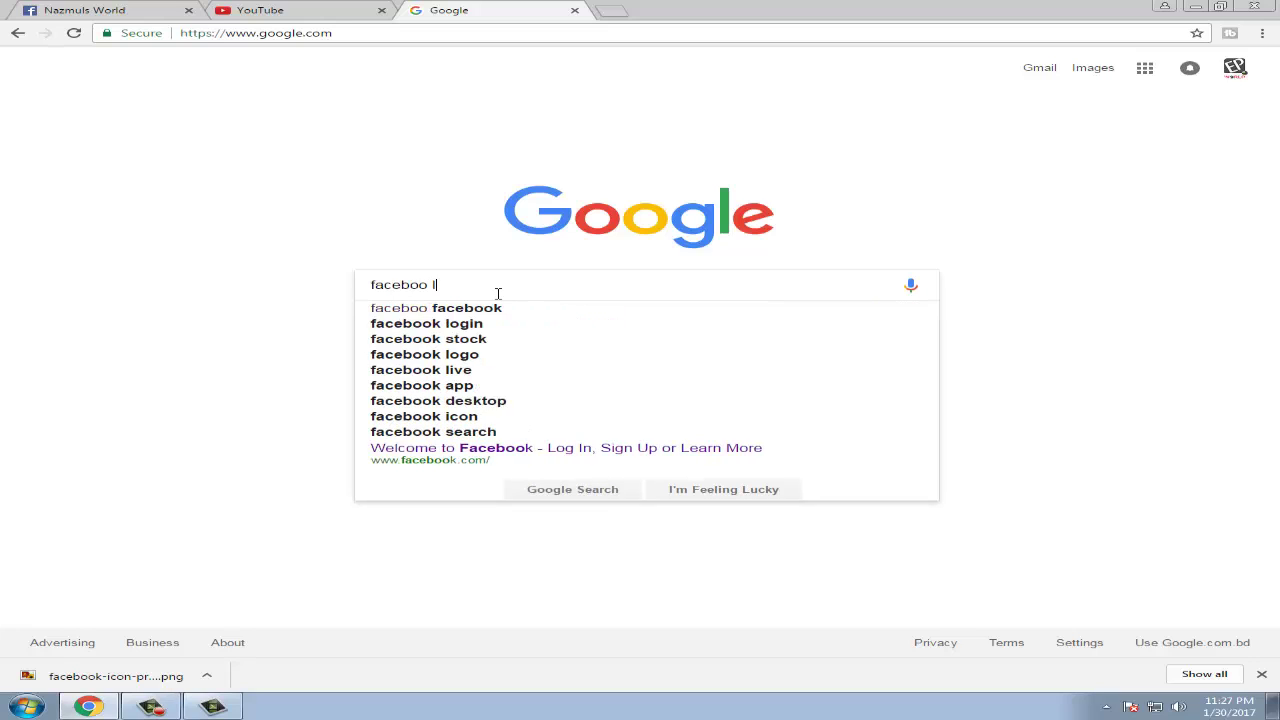
type("ogo.")
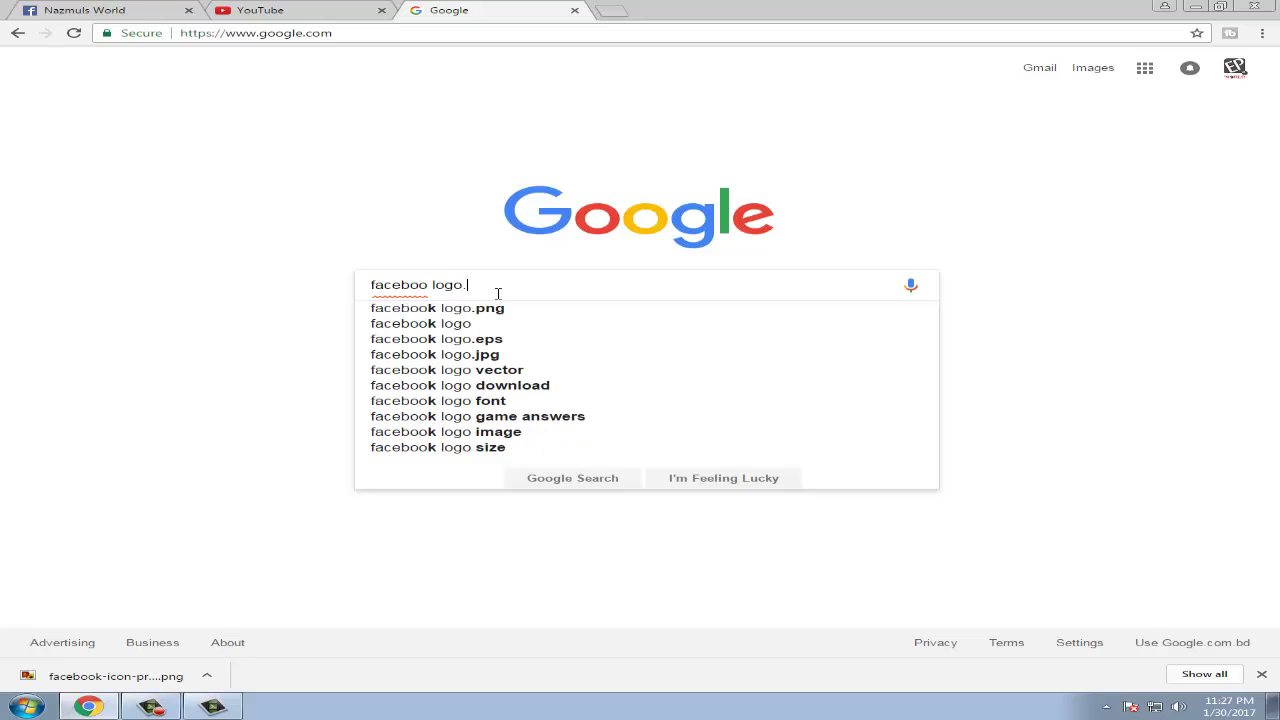
type("png")
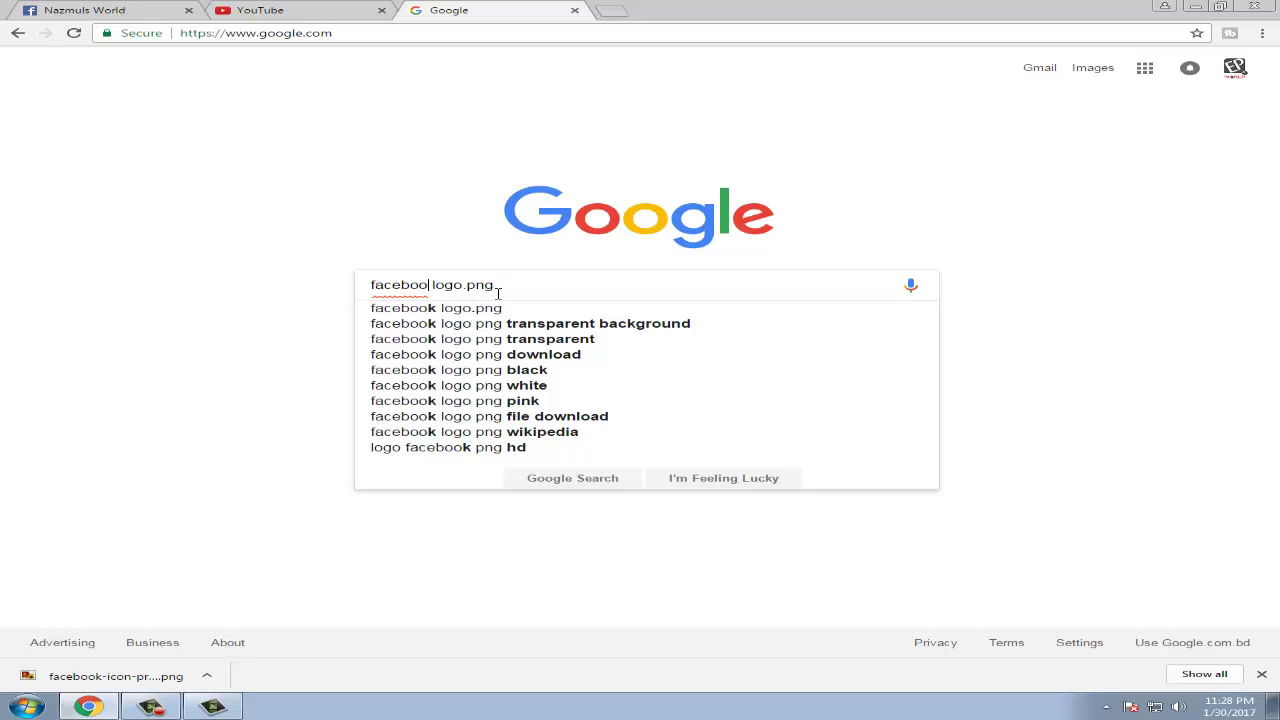
type("k")
key("Return")
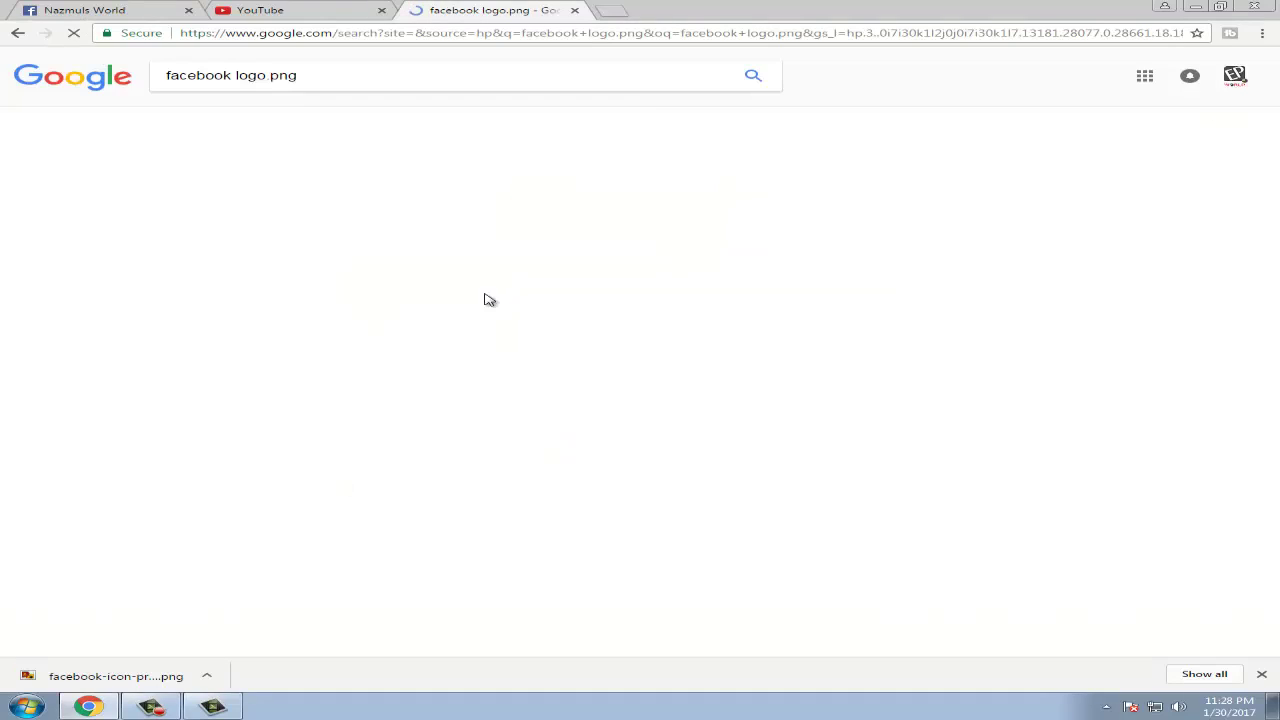
left_click(240, 120)
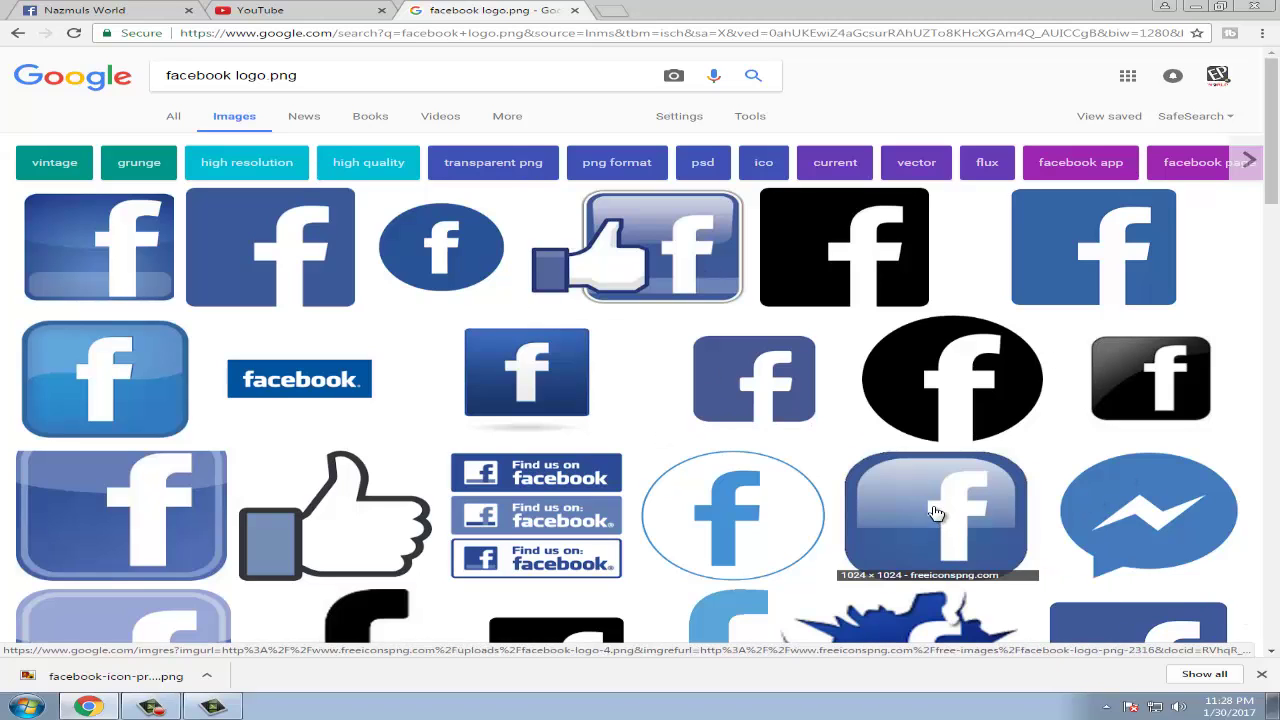
Open the first Facebook logo result at full size, save it to the Desktop as facebook-icon-logo-vector-400x400 PNG, and close its page.
left_click(83, 250)
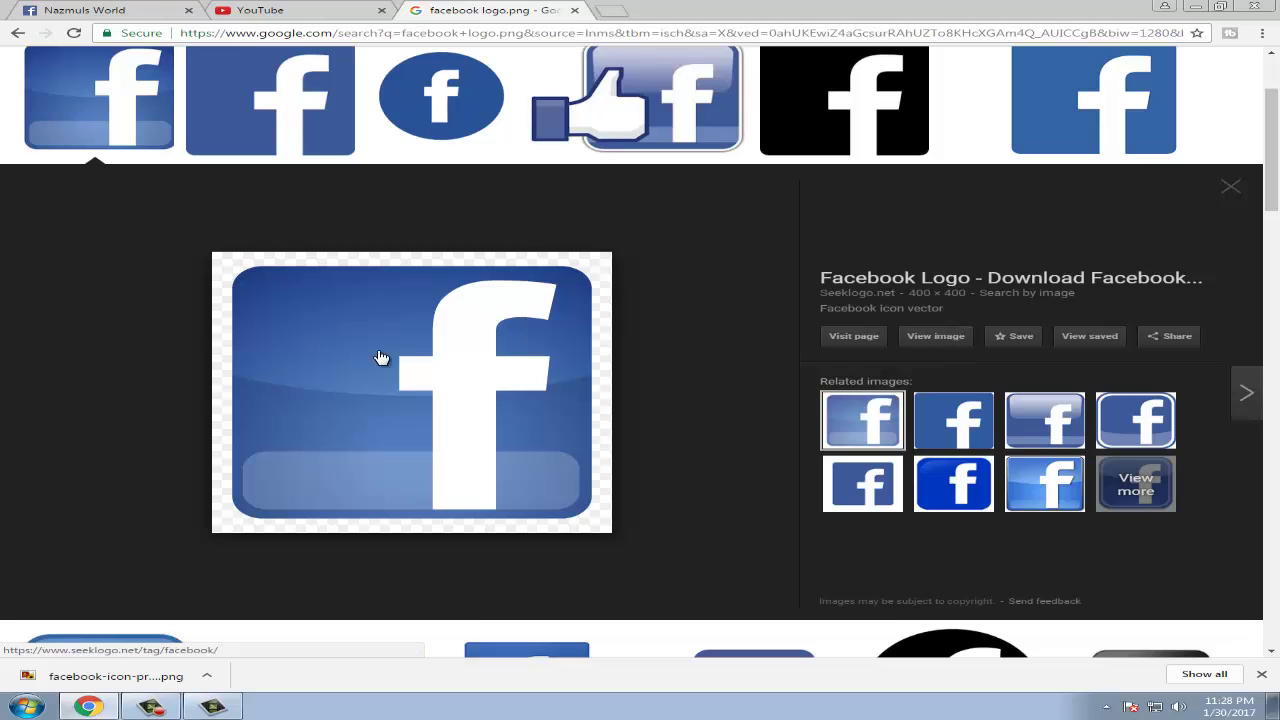
left_click(932, 337)
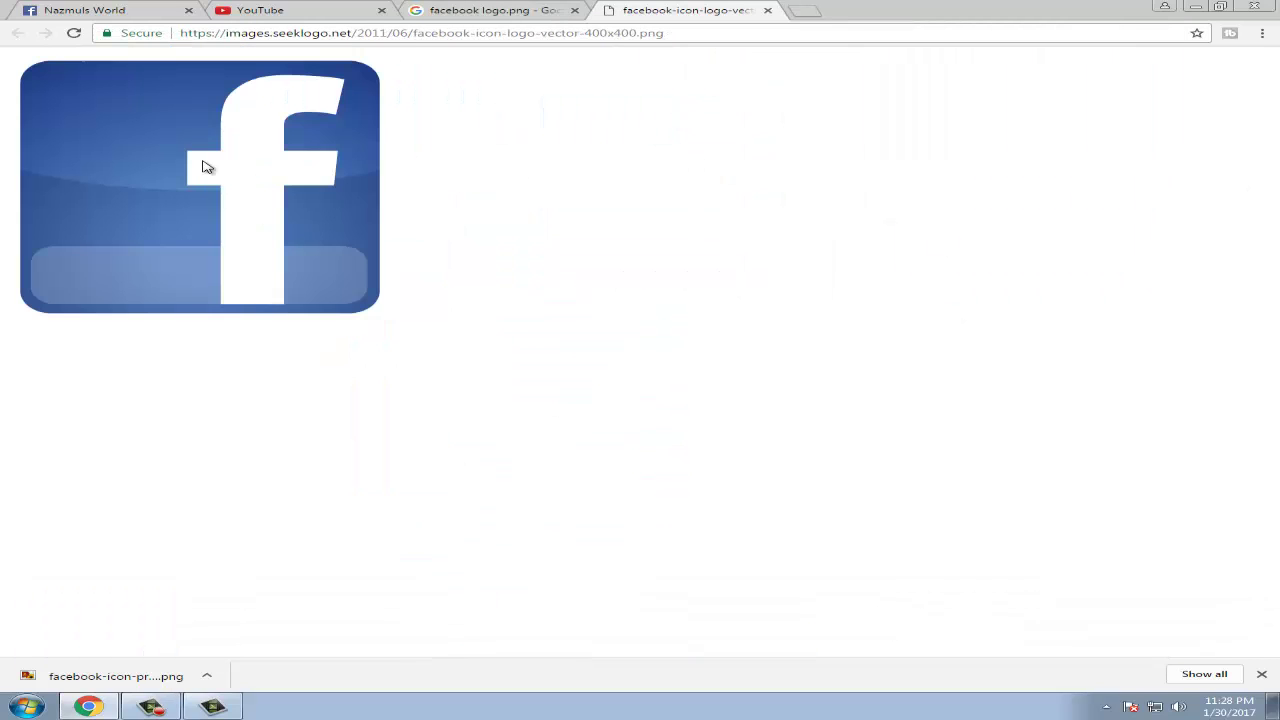
right_click(198, 122)
left_click(266, 149)
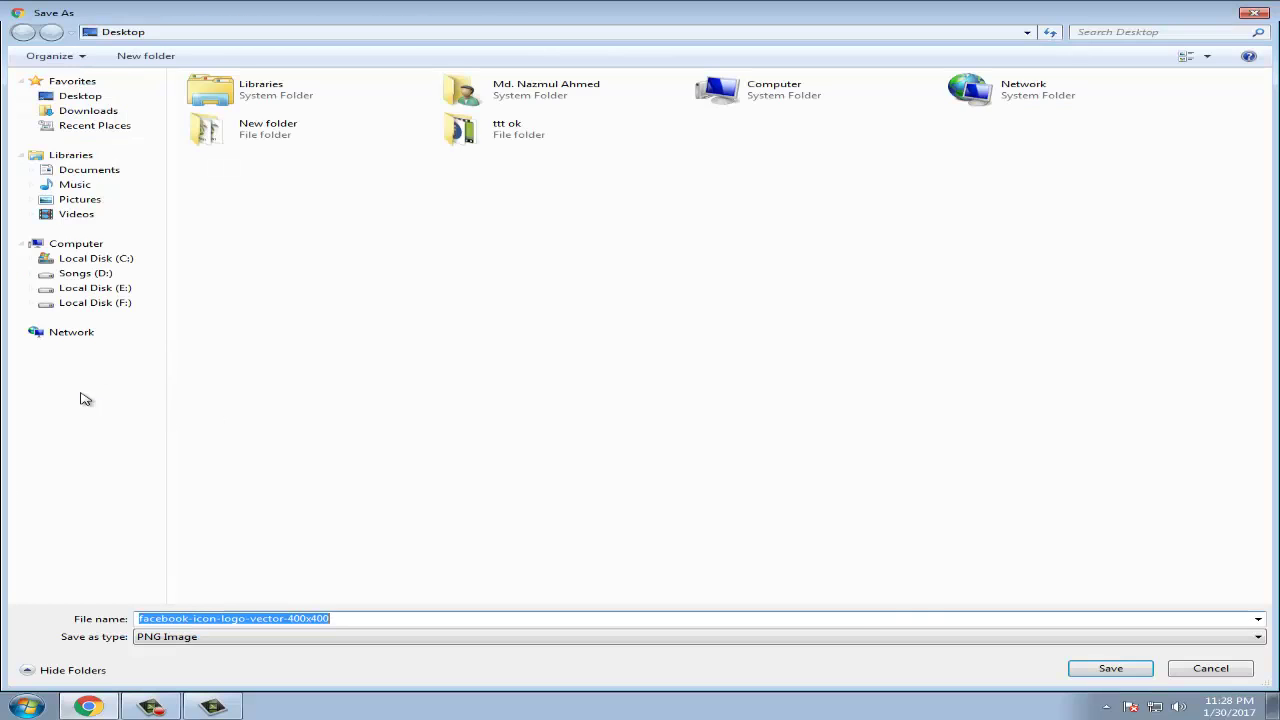
left_click(80, 96)
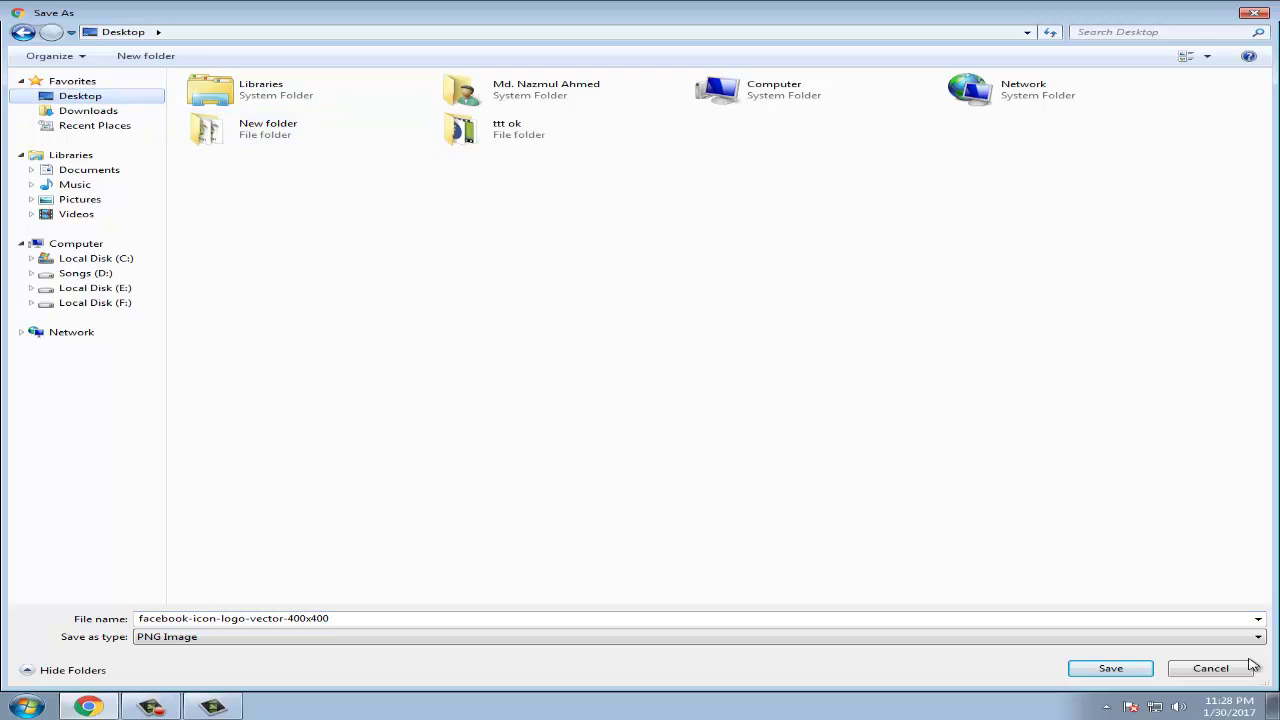
left_click(1110, 668)
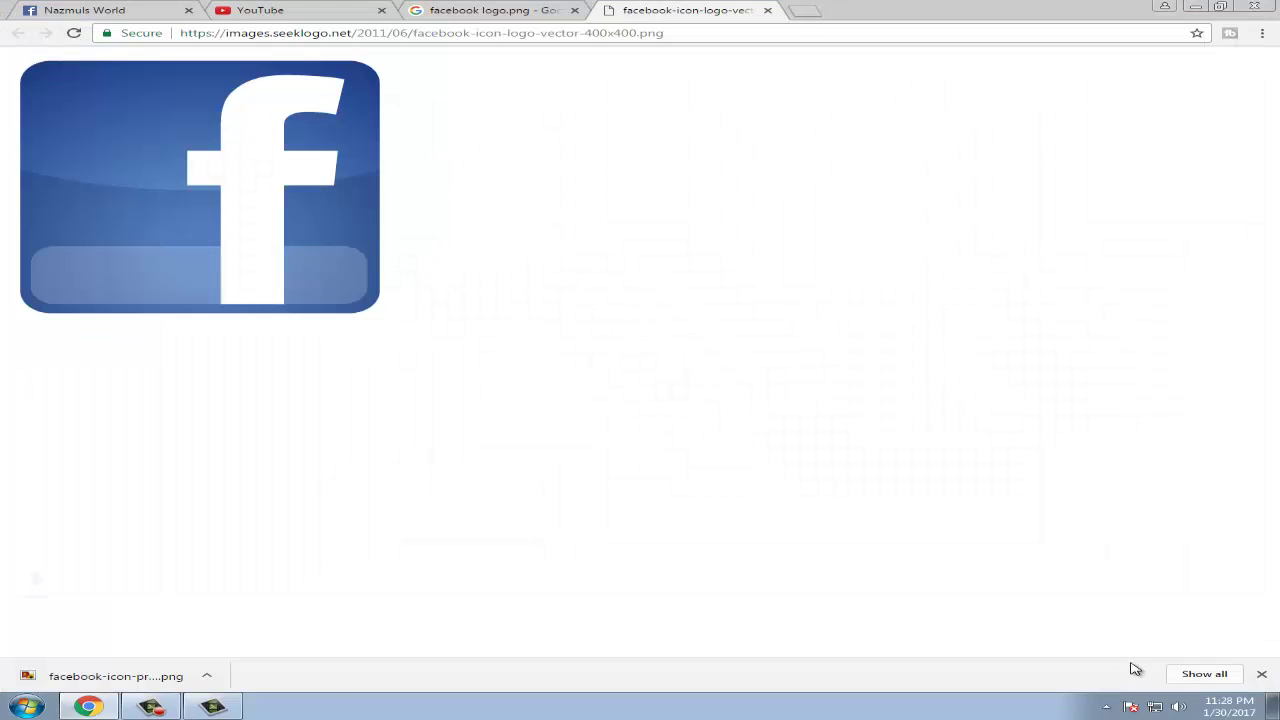
left_click(768, 10)
Return to the desktop and import the saved Facebook logo image into Camtasia Studio's media.
left_click(1195, 6)
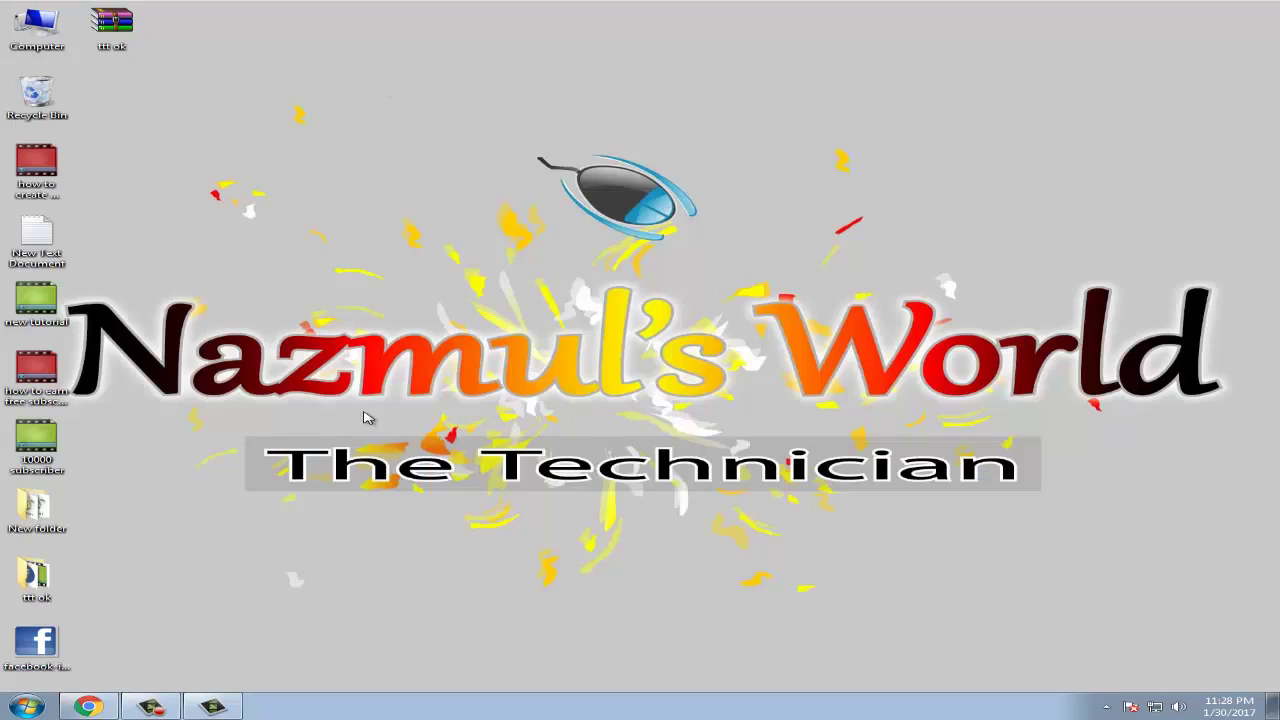
right_click(290, 107)
left_click(345, 165)
left_click_drag(52, 632, 78, 104)
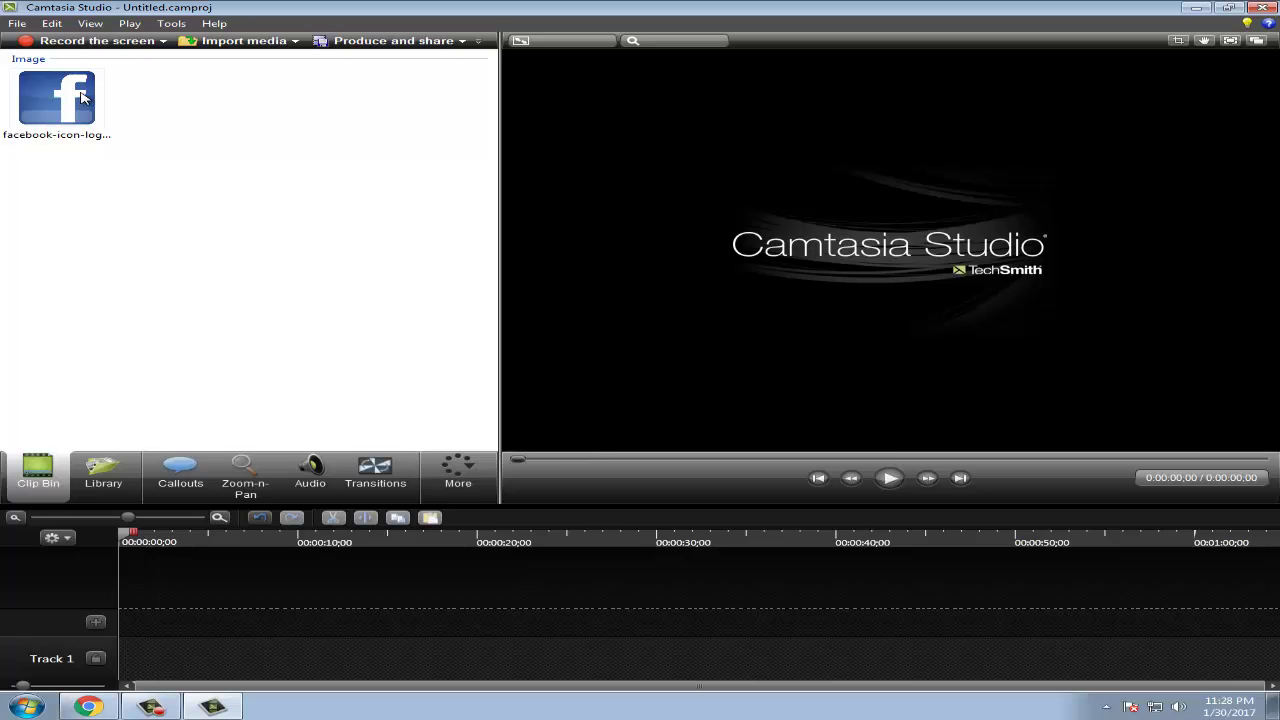
left_click(40, 91)
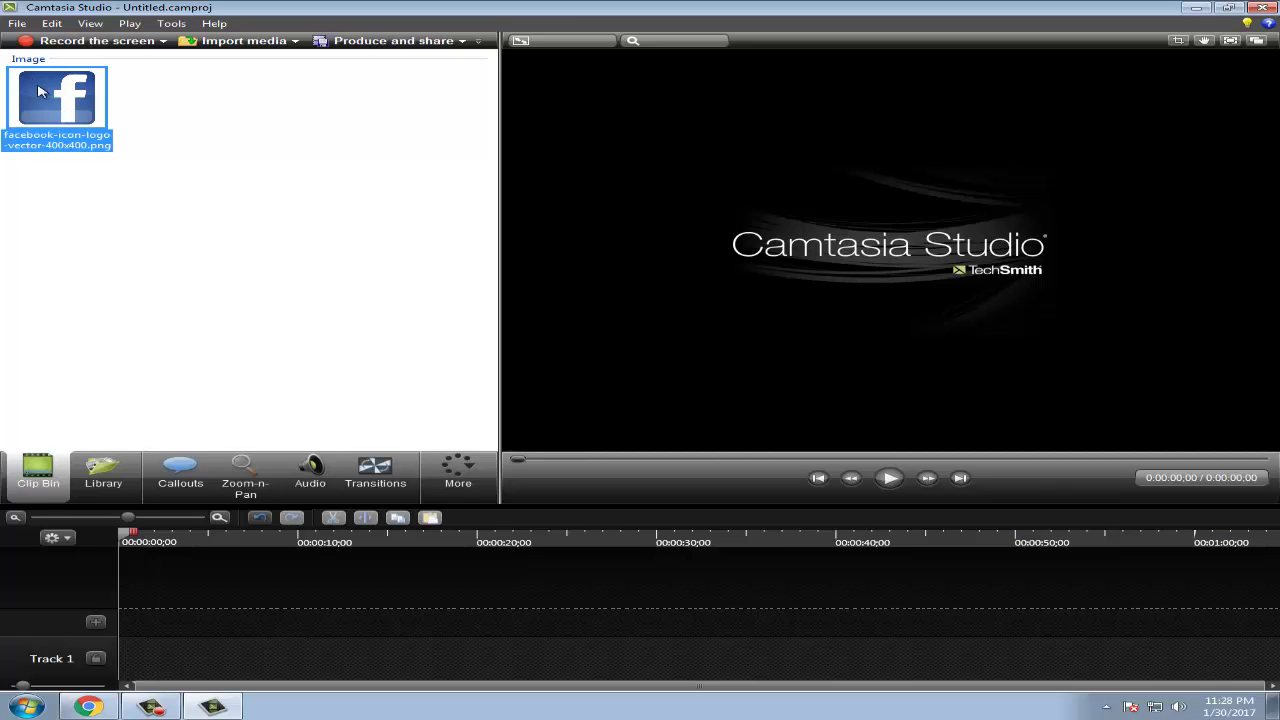
left_click(273, 225)
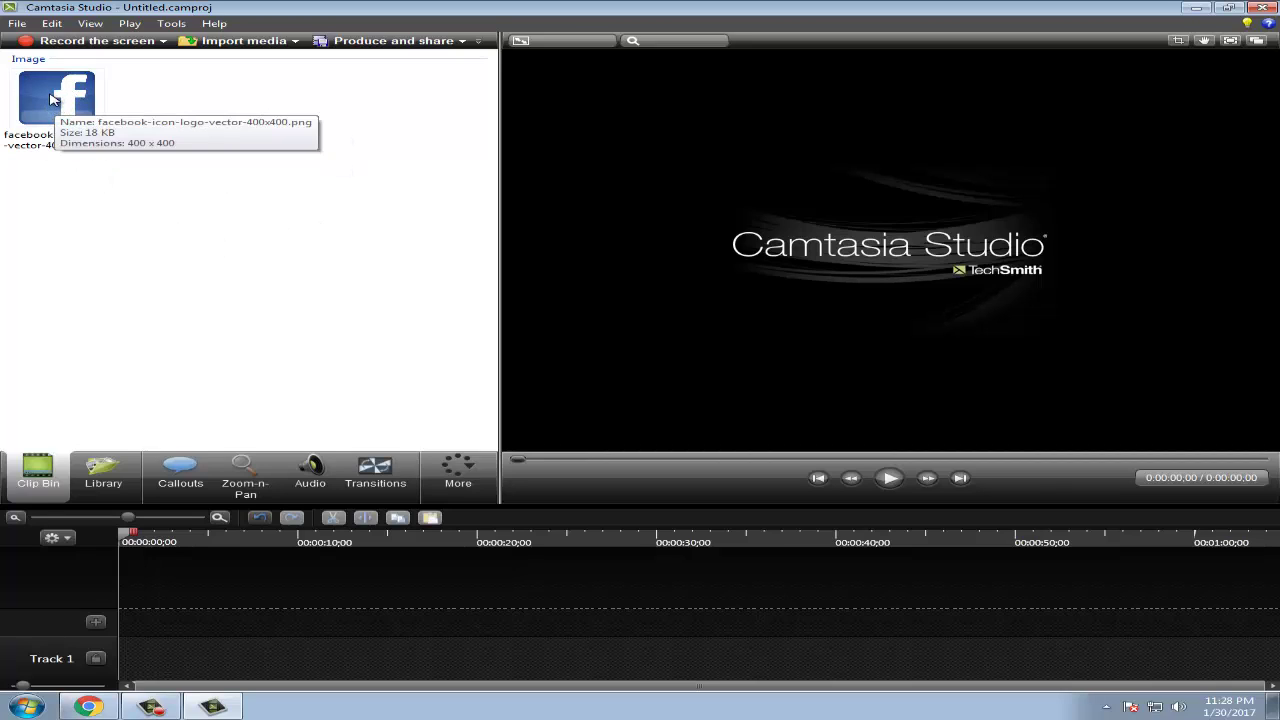
Add the Facebook logo to the timeline at the playhead with editing dimensions of 1280 x 720, YouTube & Screencast (16:9).
left_click(60, 94)
right_click(50, 95)
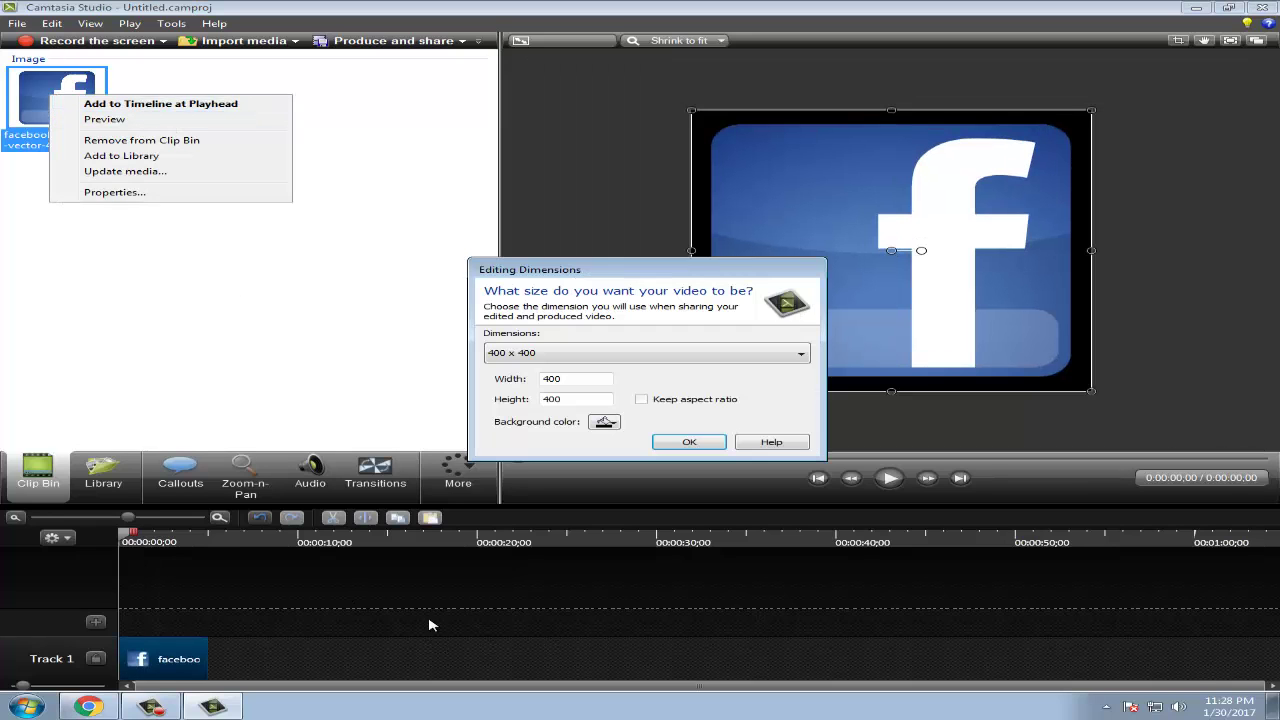
left_click(790, 357)
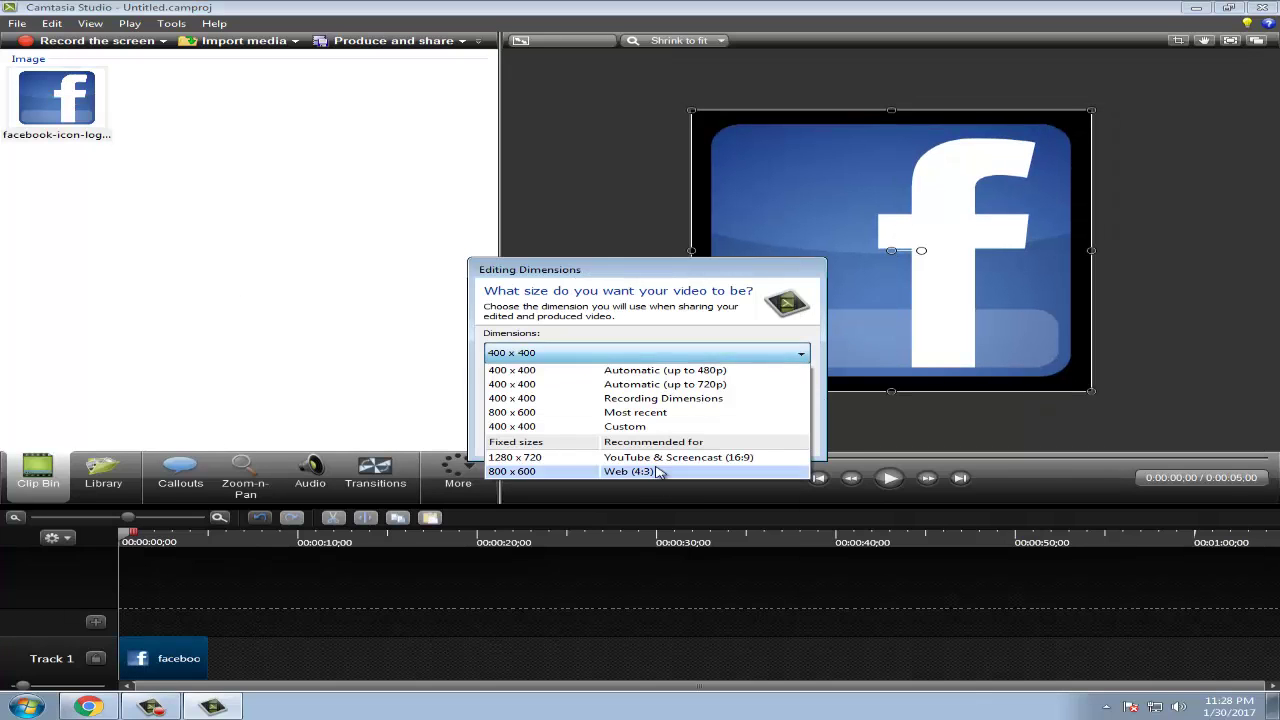
left_click(785, 451)
left_click(764, 357)
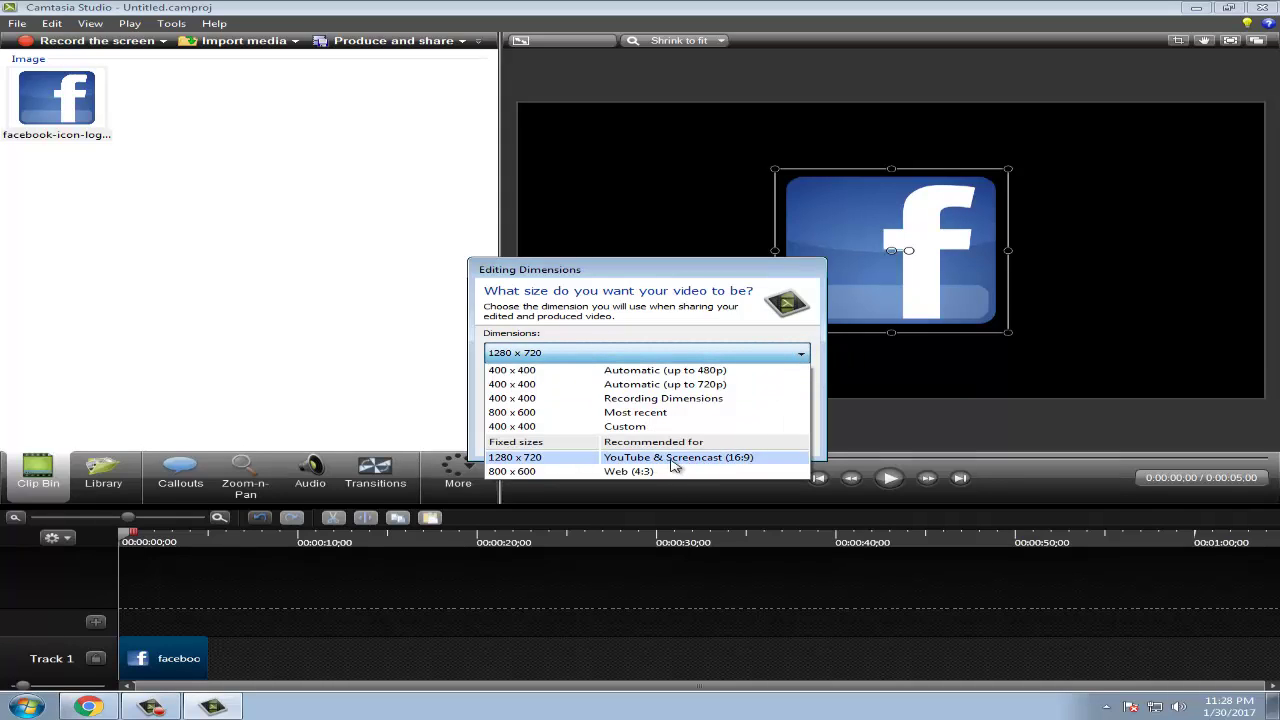
left_click(728, 465)
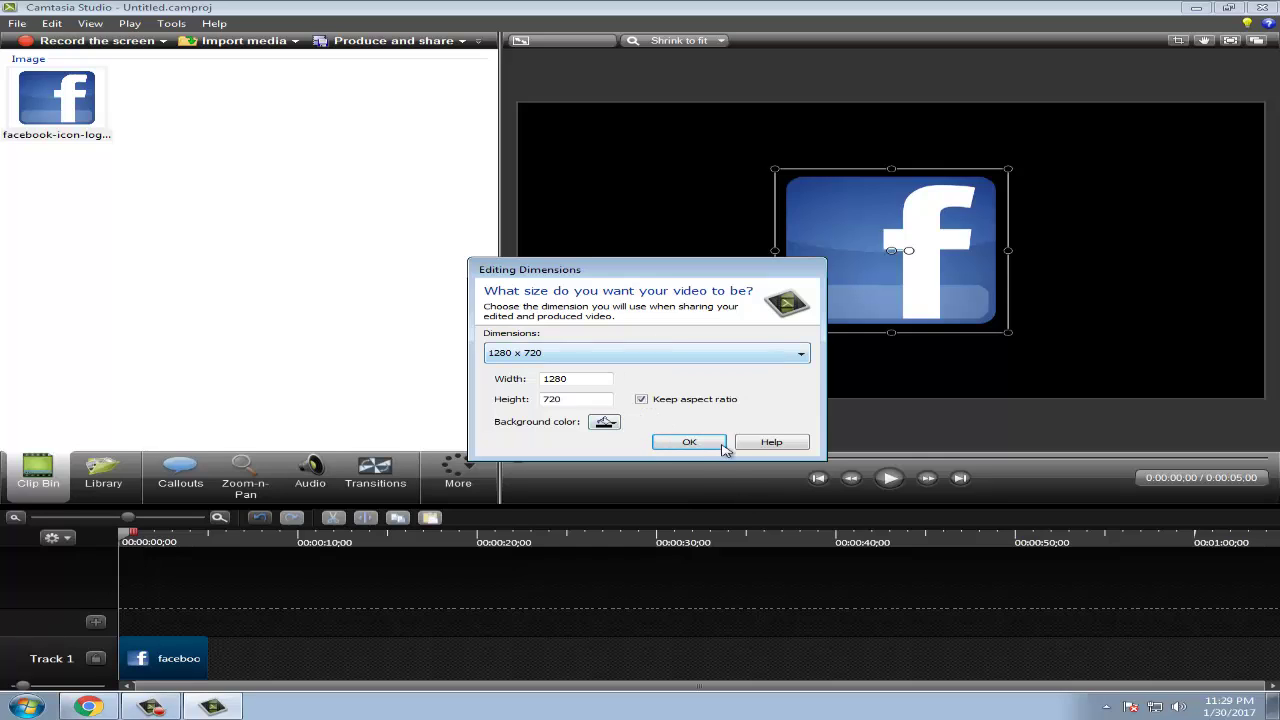
left_click(690, 443)
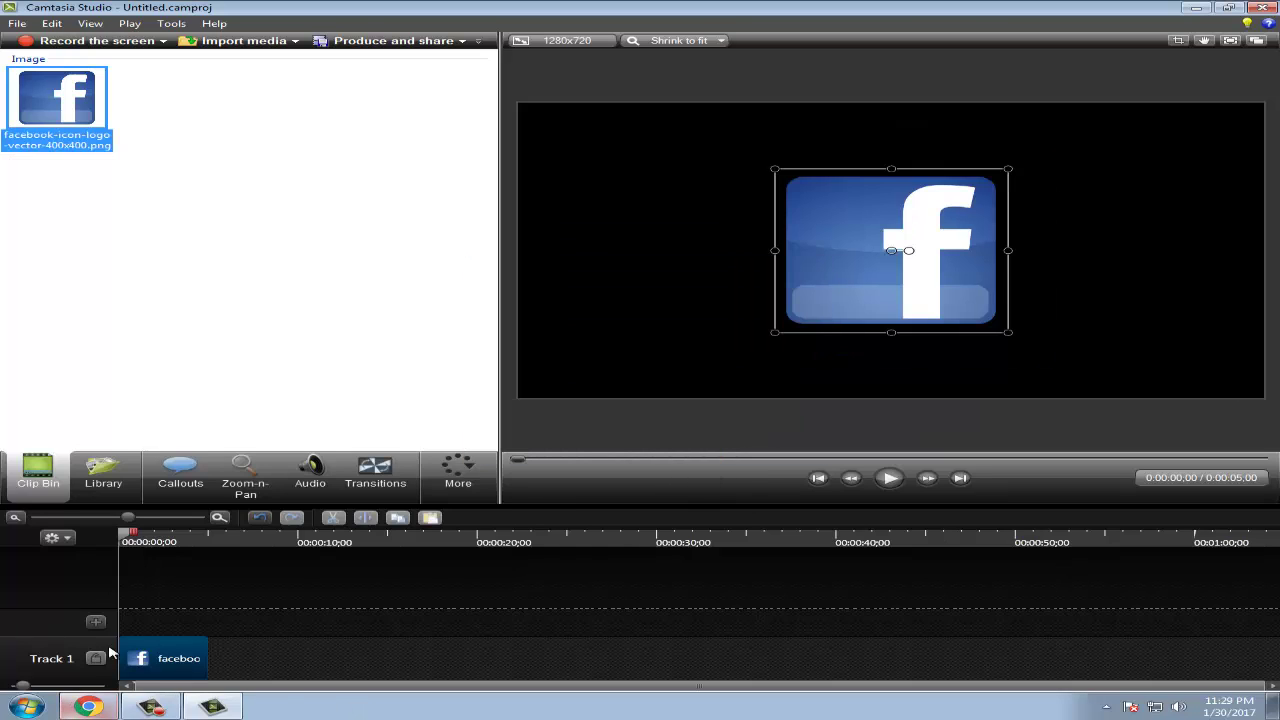
Extend the logo clip on Track 1 so that it ends at 12 seconds.
left_click_drag(305, 657, 563, 658)
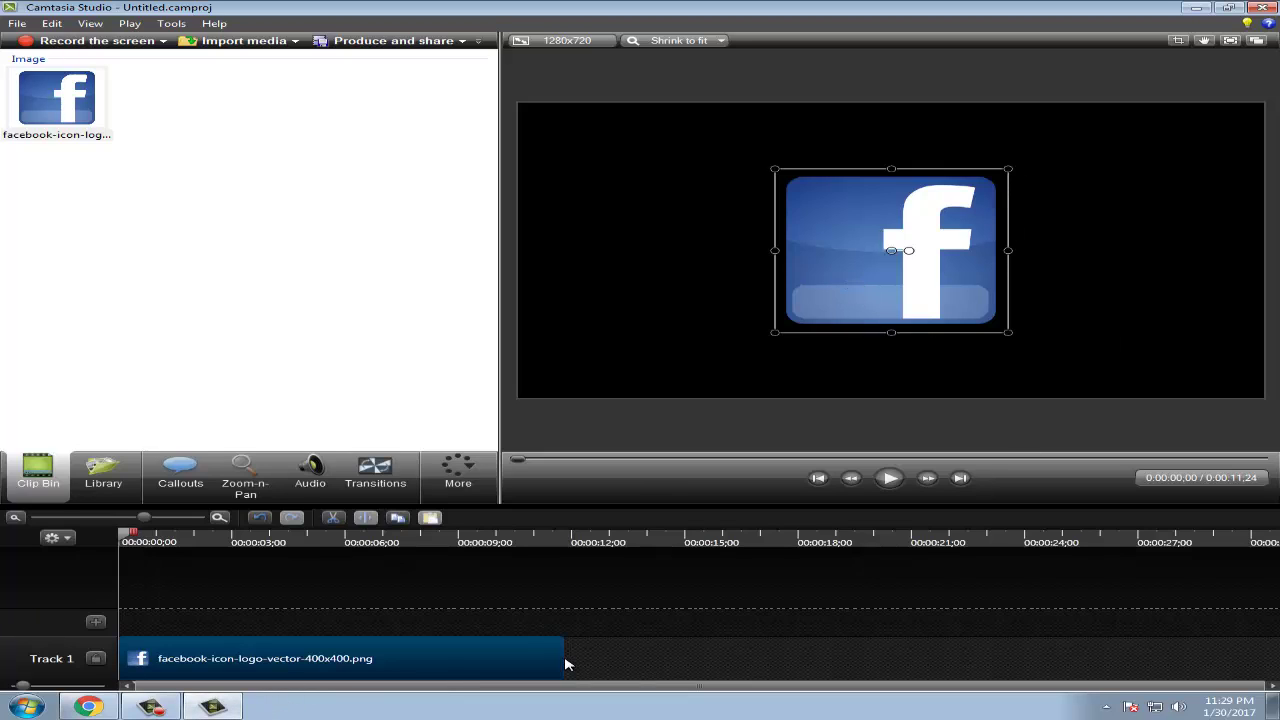
mouse_move(560, 658)
left_mouse_down()
mouse_move(475, 658)
mouse_move(570, 656)
left_mouse_up()
mouse_move(569, 656)
left_mouse_down()
mouse_move(524, 656)
mouse_move(571, 648)
left_mouse_up()
Move the logo to the canvas's lower-left corner and shrink it to a small icon there.
left_click_drag(878, 278, 645, 333)
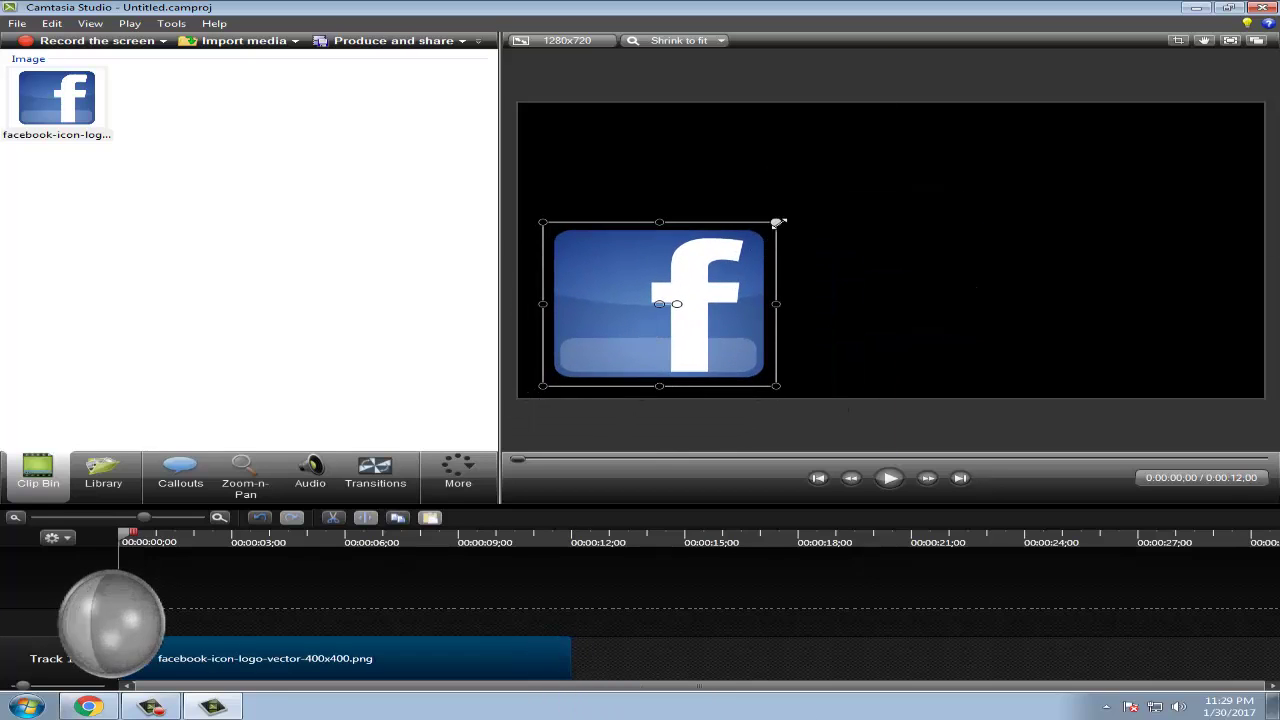
left_click_drag(771, 223, 587, 336)
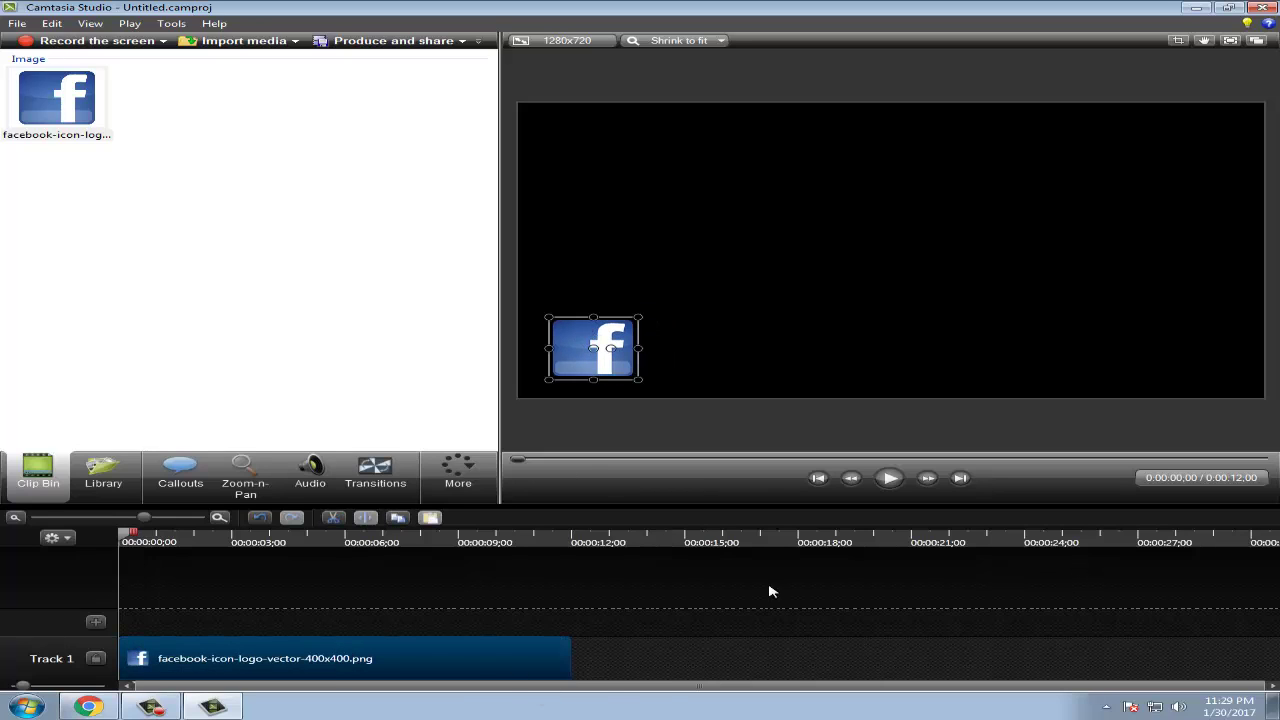
left_click(750, 612)
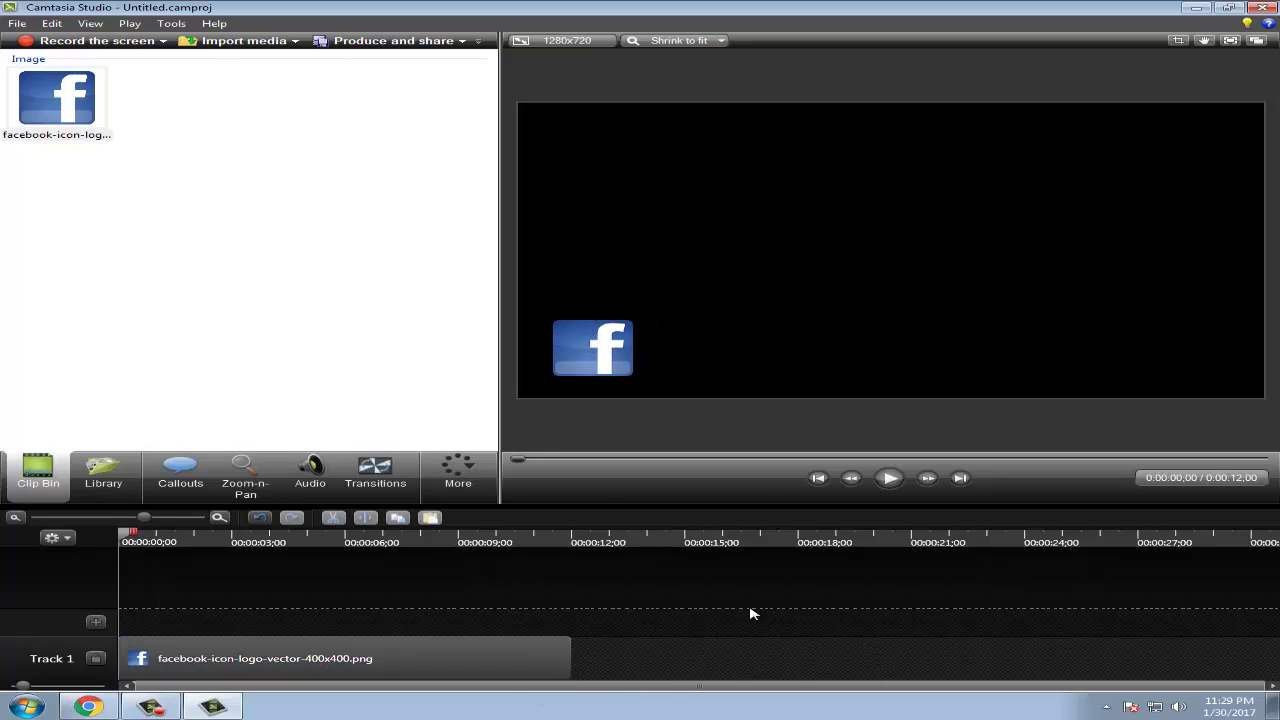
Add a Sketch Motion Perfect Rectangle callout beside the logo, matching its height, and set the draw time to 0.77 seconds.
left_click(208, 476)
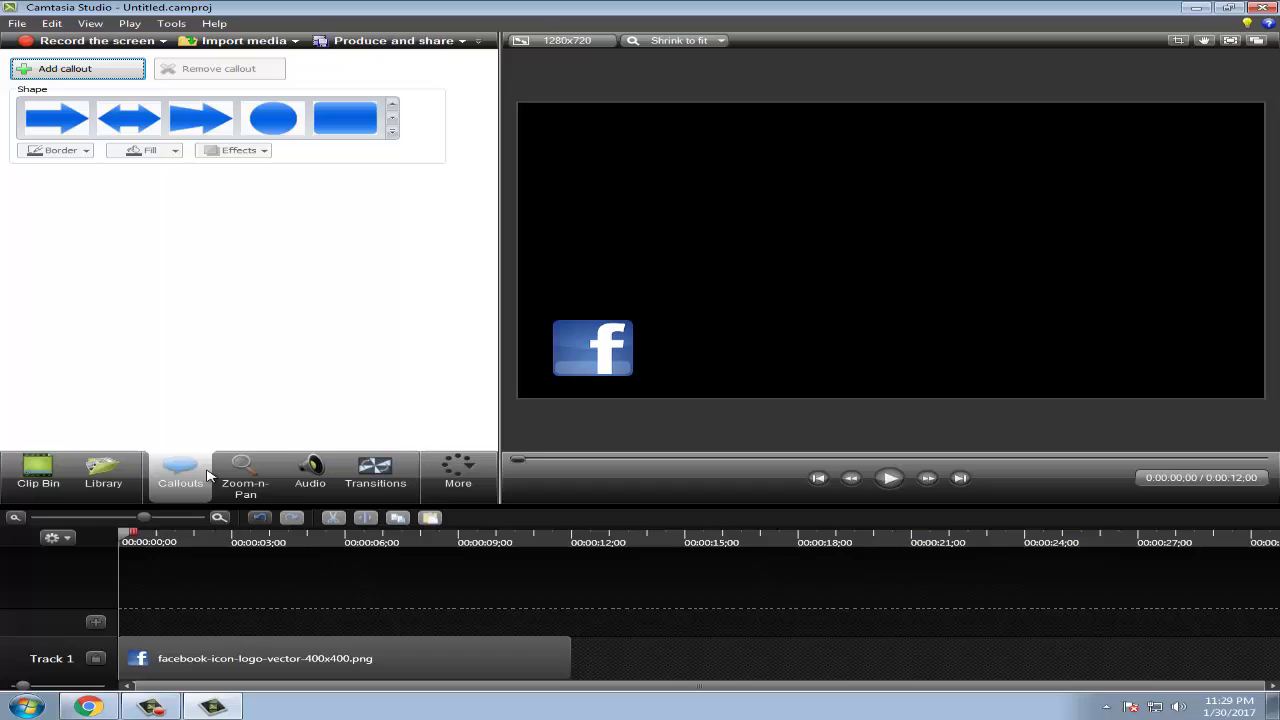
left_click(392, 131)
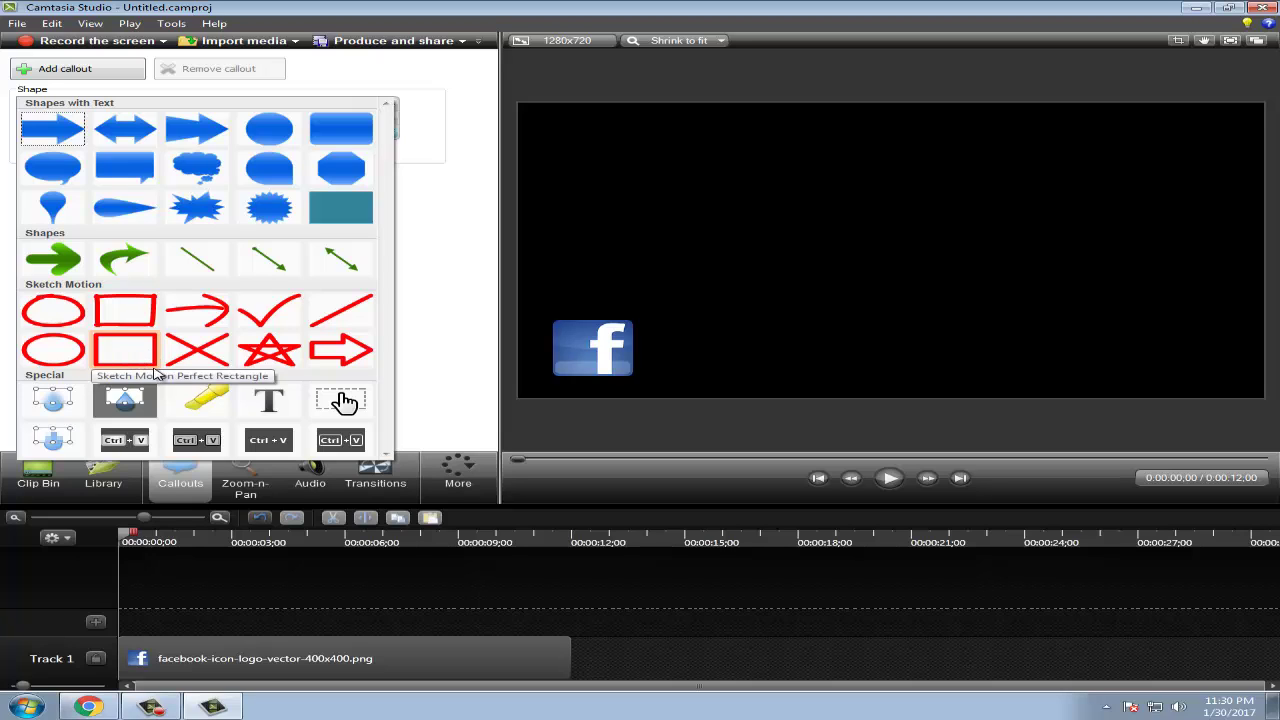
left_click(125, 352)
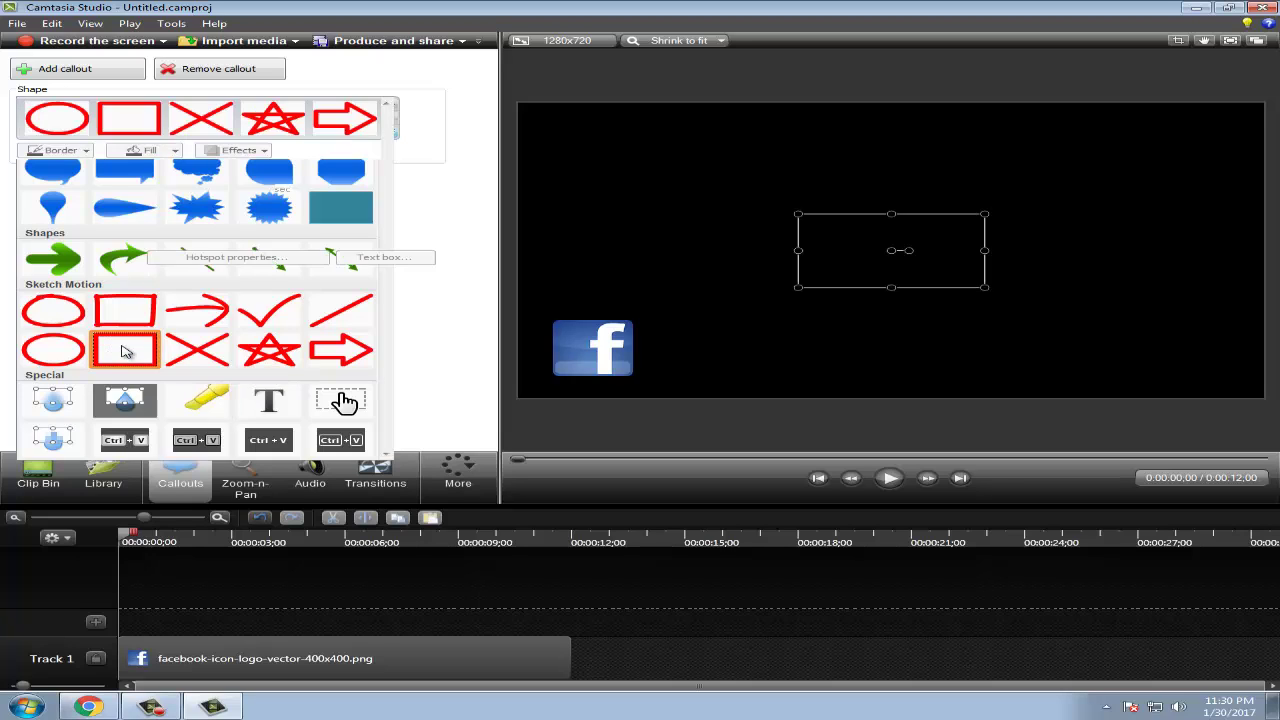
left_click_drag(958, 261, 809, 359)
key("space")
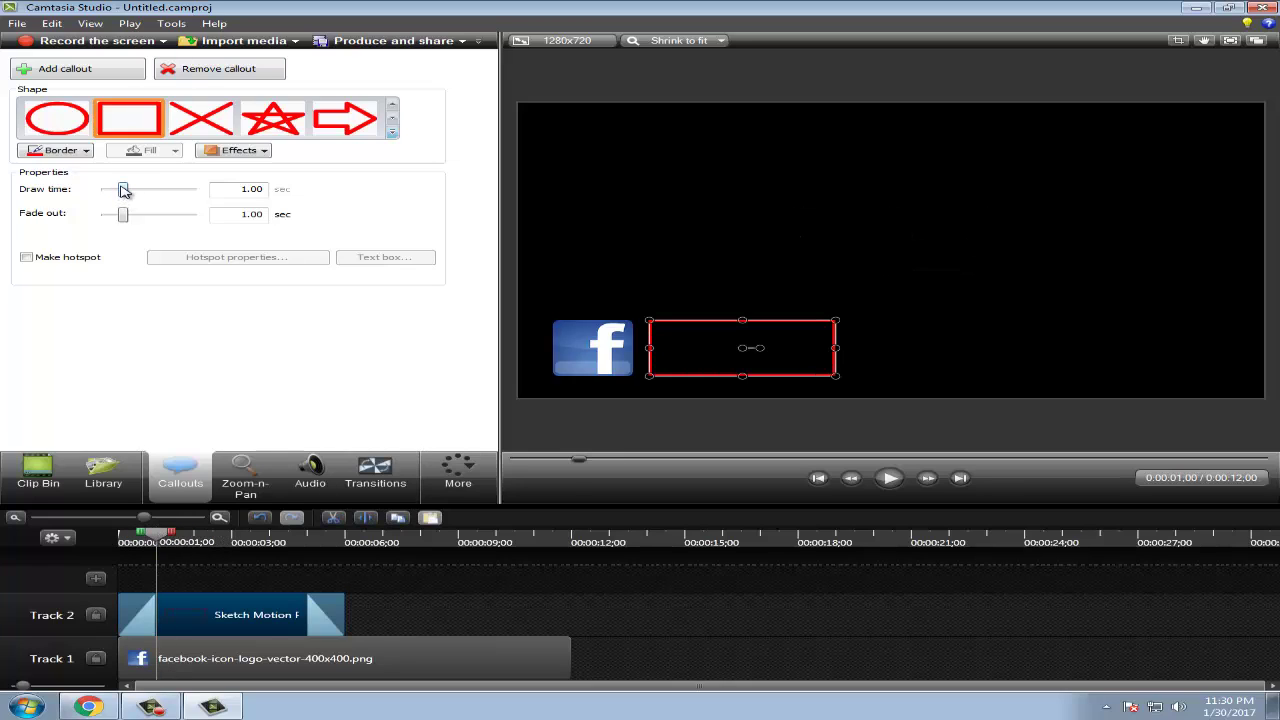
left_click_drag(123, 190, 120, 192)
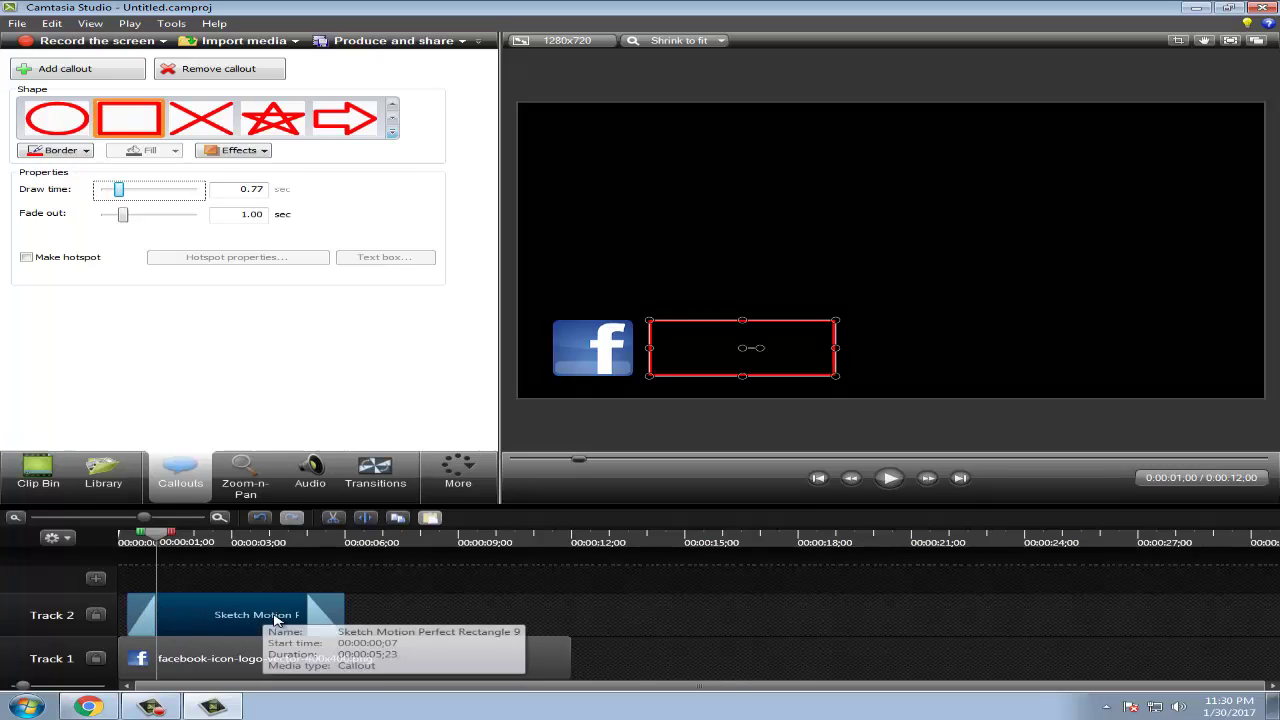
Shift the sketched rectangle callout on Track 2 slightly later so that it starts at 0:00:00;17.
left_click_drag(200, 616, 207, 621)
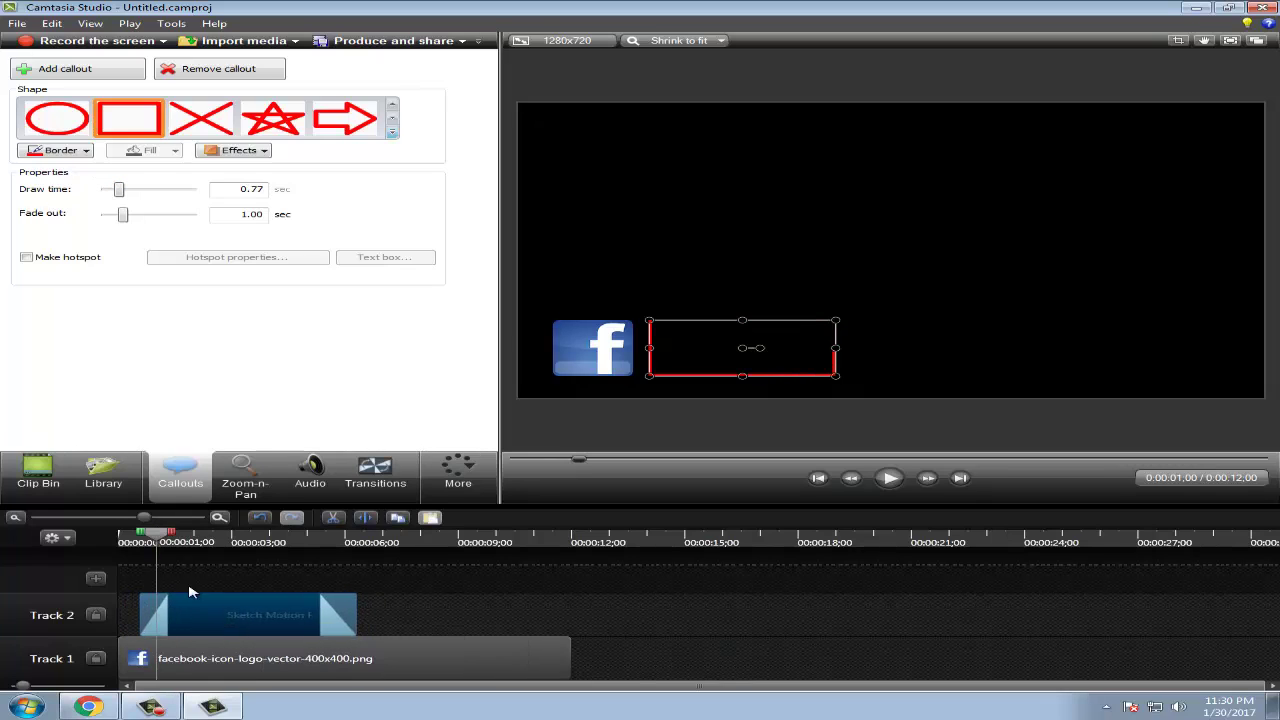
left_click(134, 612)
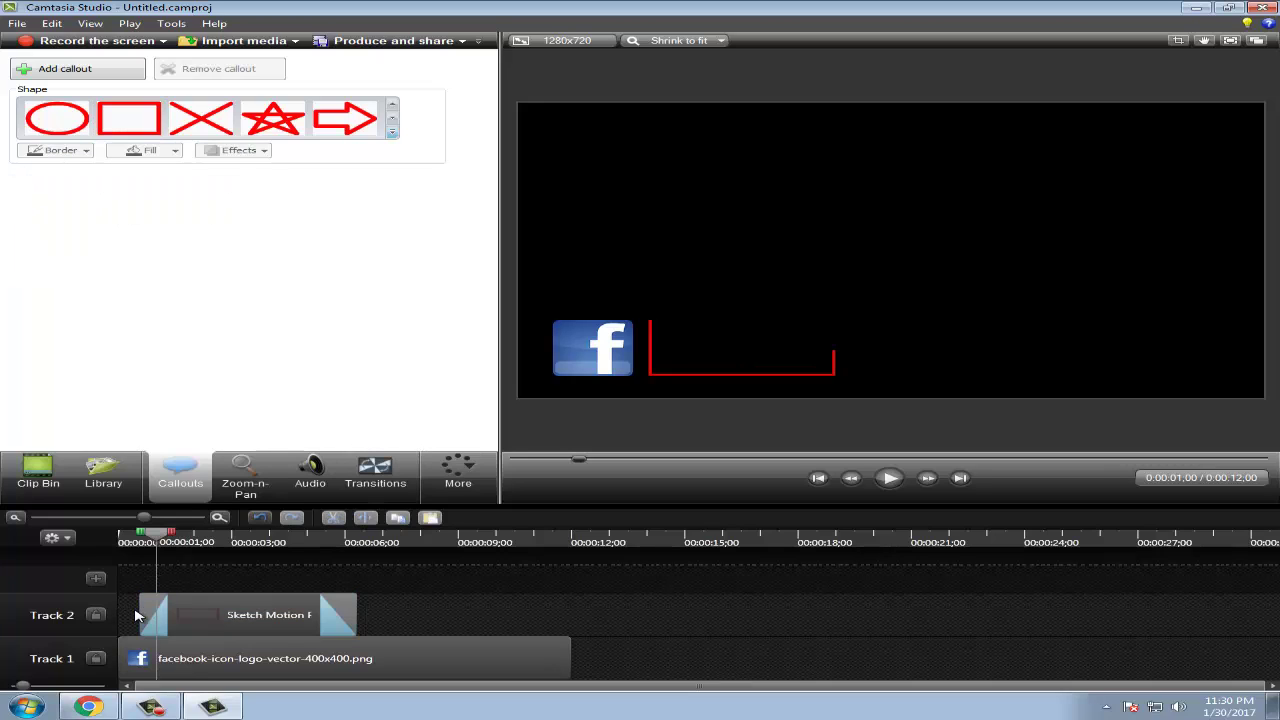
scroll(134, 612, "up", 3)
scroll(134, 612, "down", 1)
mouse_move(191, 535)
left_mouse_down()
mouse_move(76, 539)
mouse_move(190, 541)
left_mouse_up()
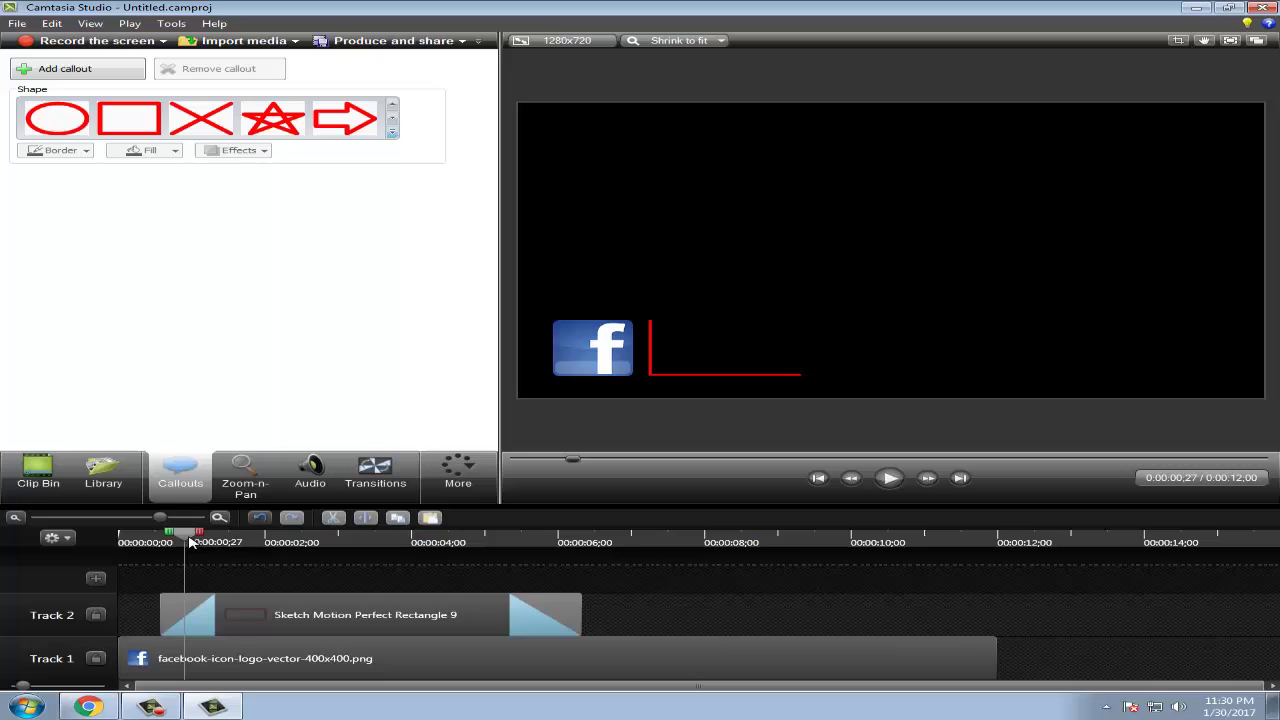
left_click(249, 628)
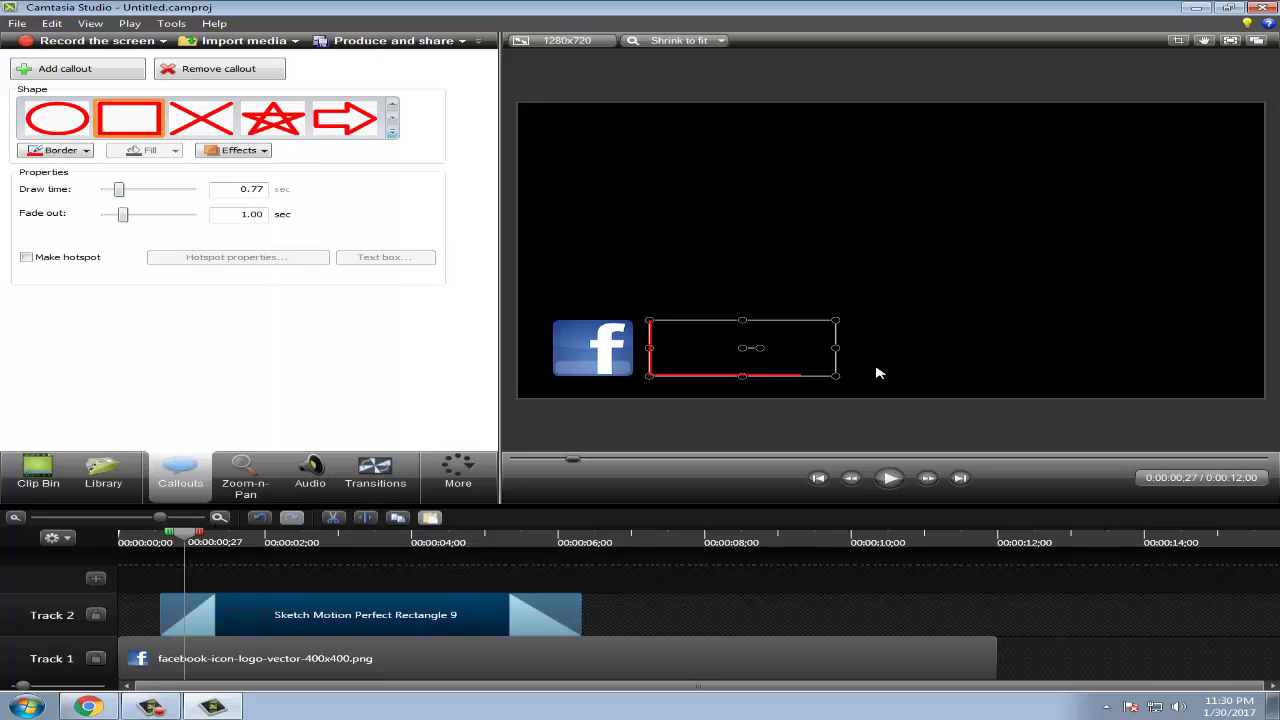
mouse_move(192, 541)
left_mouse_down()
mouse_move(290, 541)
mouse_move(161, 541)
left_mouse_up()
left_click(777, 603)
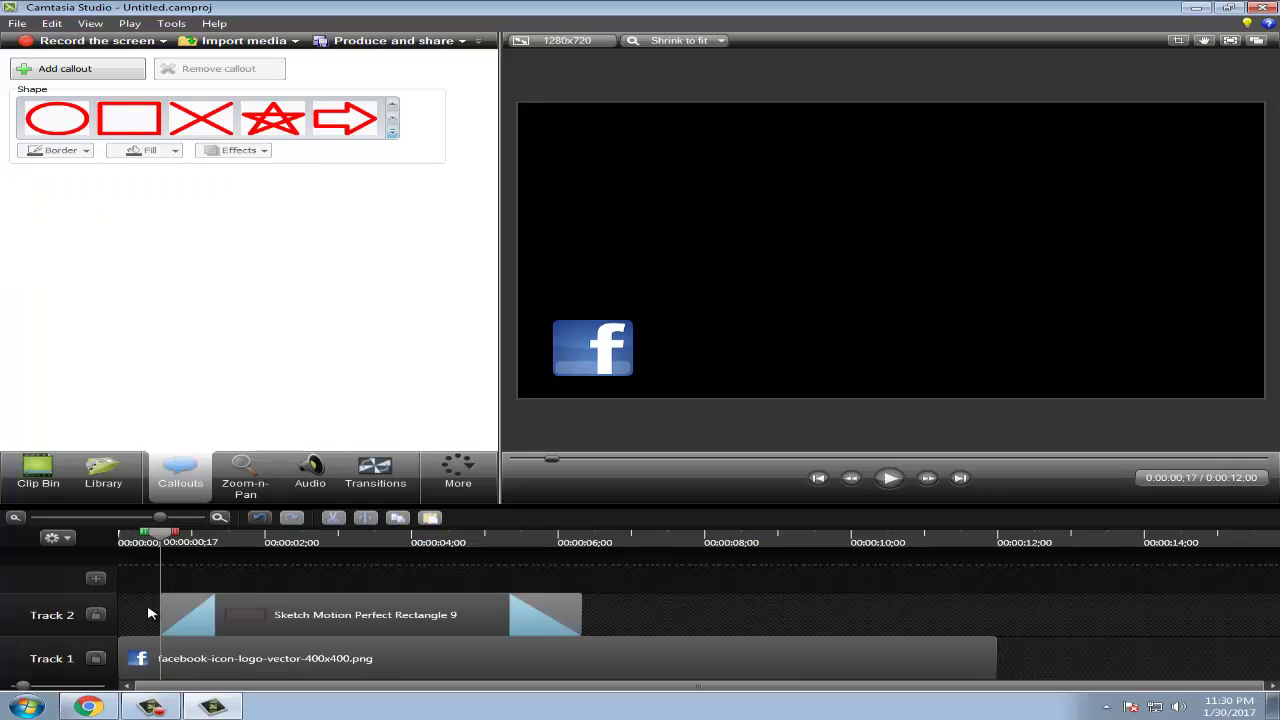
Play the timeline from the beginning to check how the rectangle draws in beside the logo.
key("space")
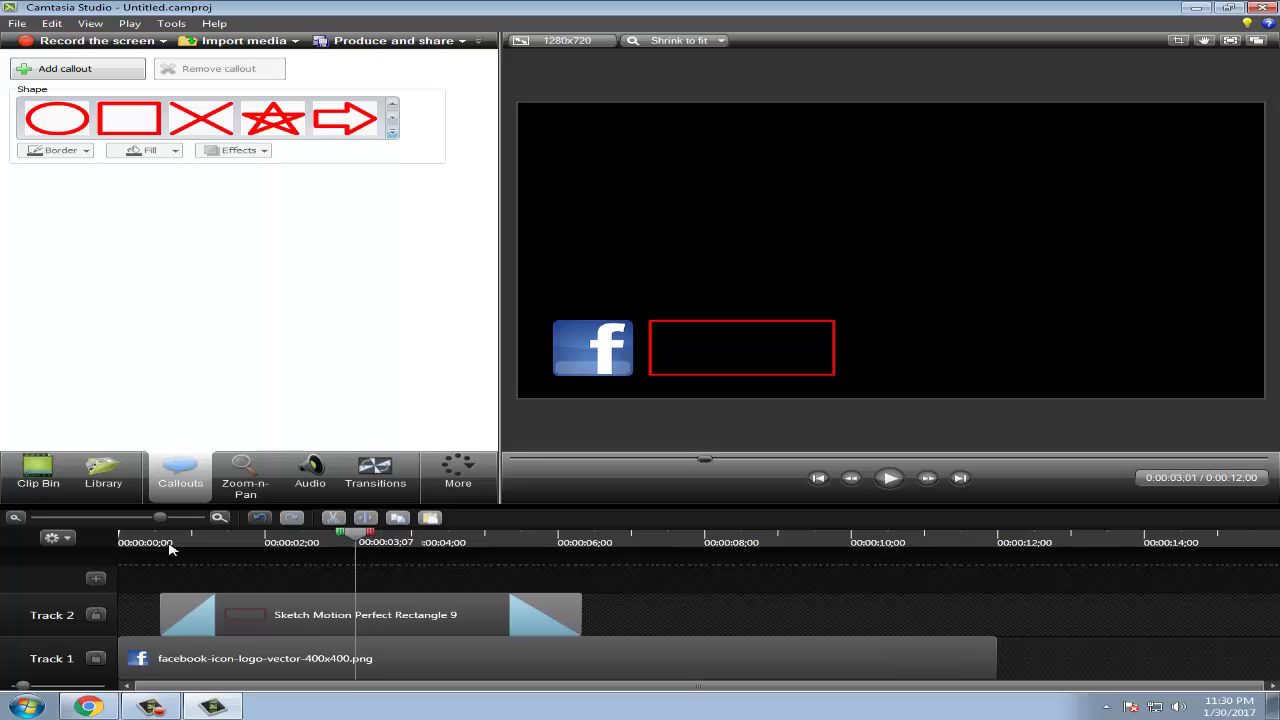
left_click_drag(364, 537, 56, 550)
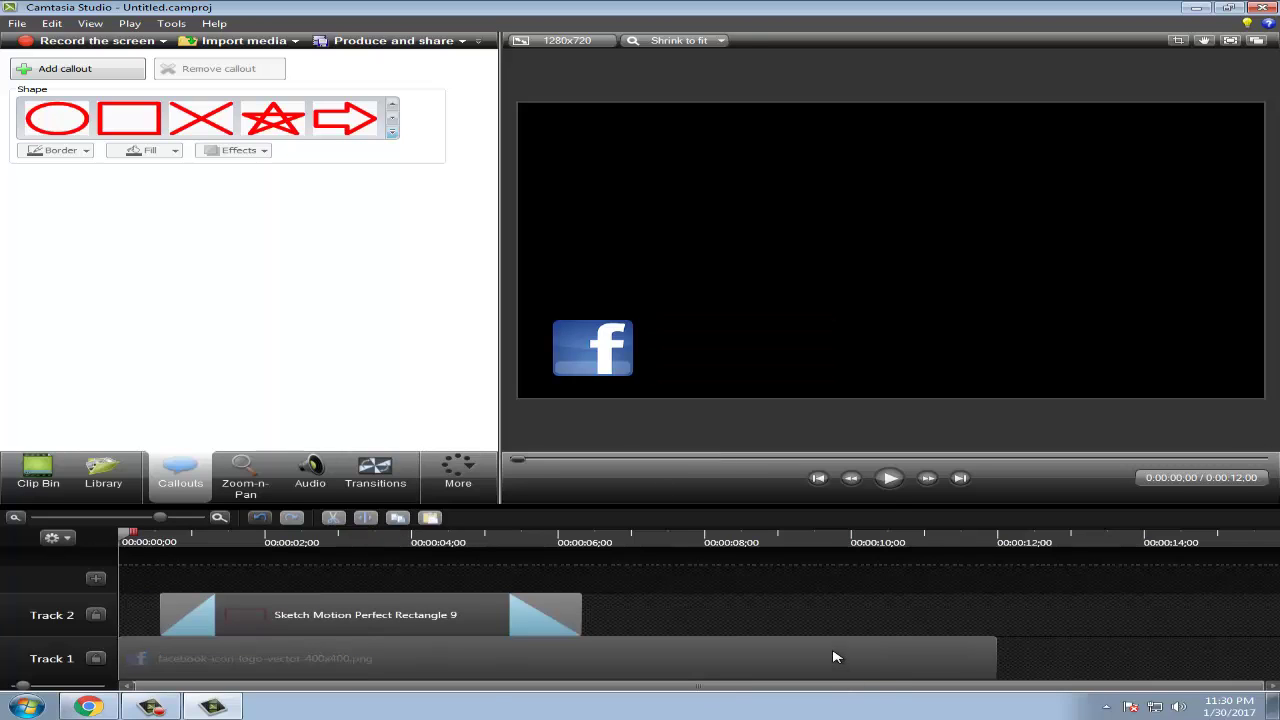
key("space")
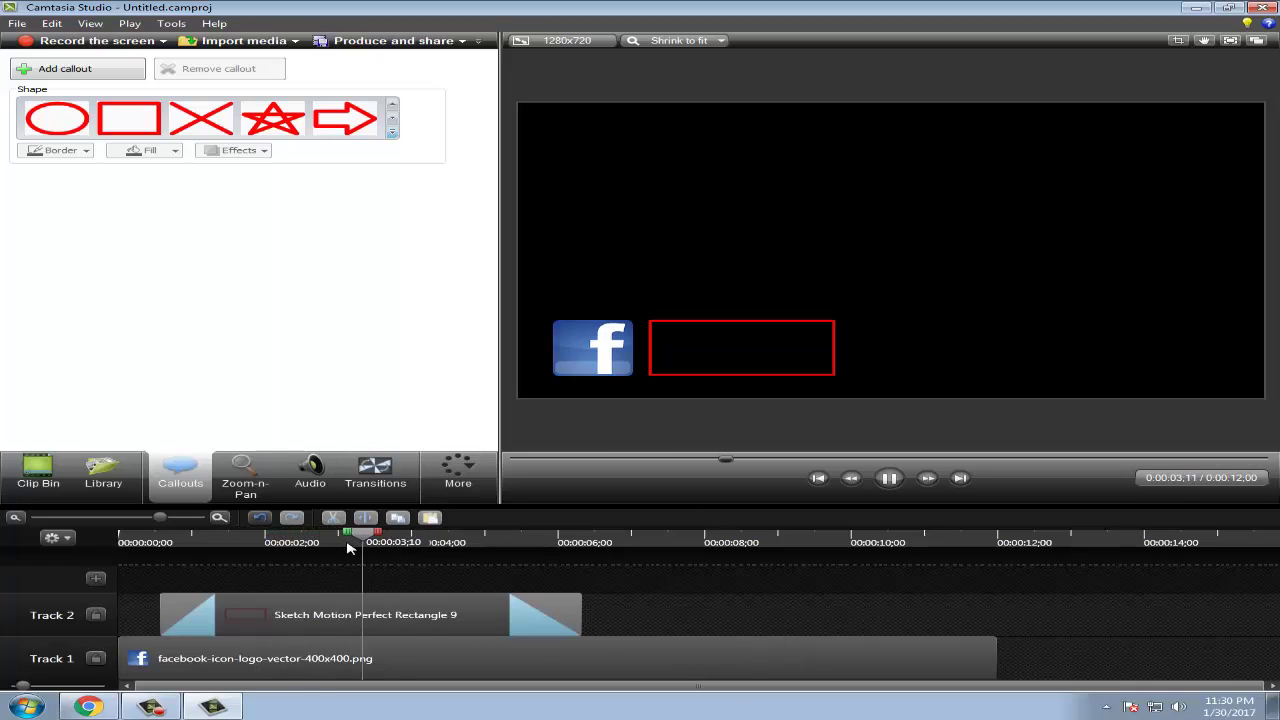
left_click_drag(375, 537, 75, 548)
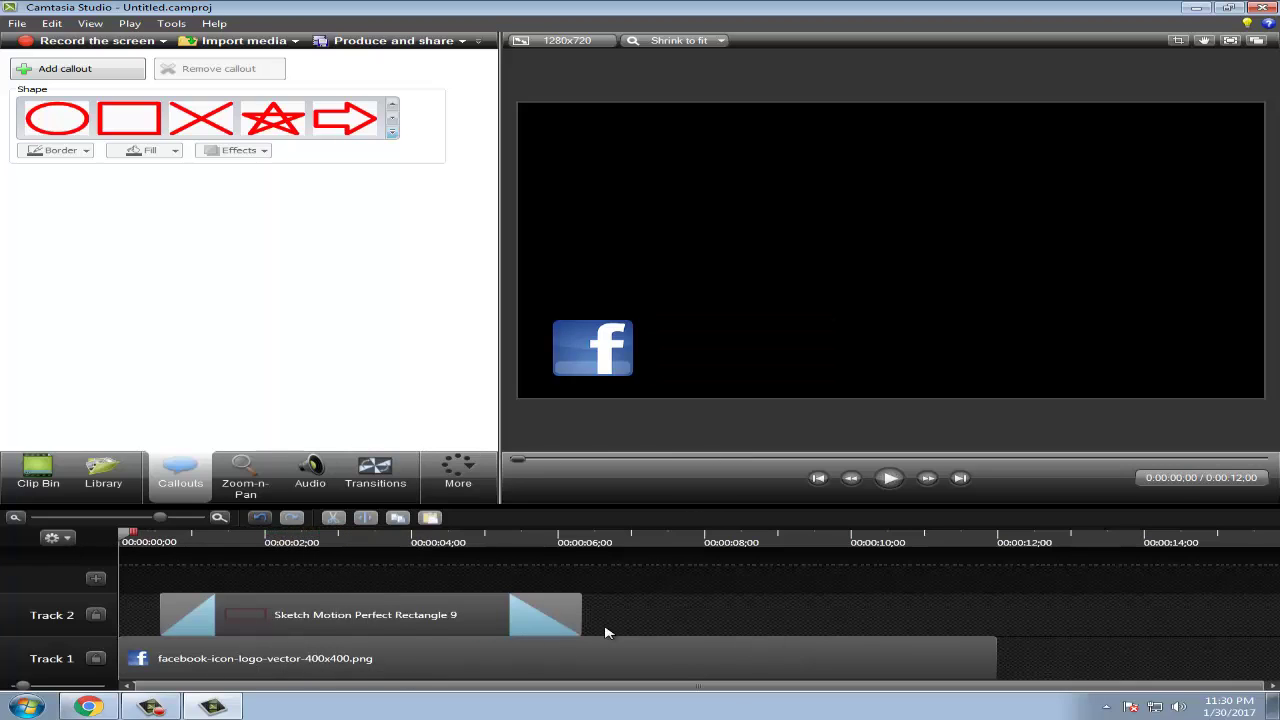
left_click(284, 614)
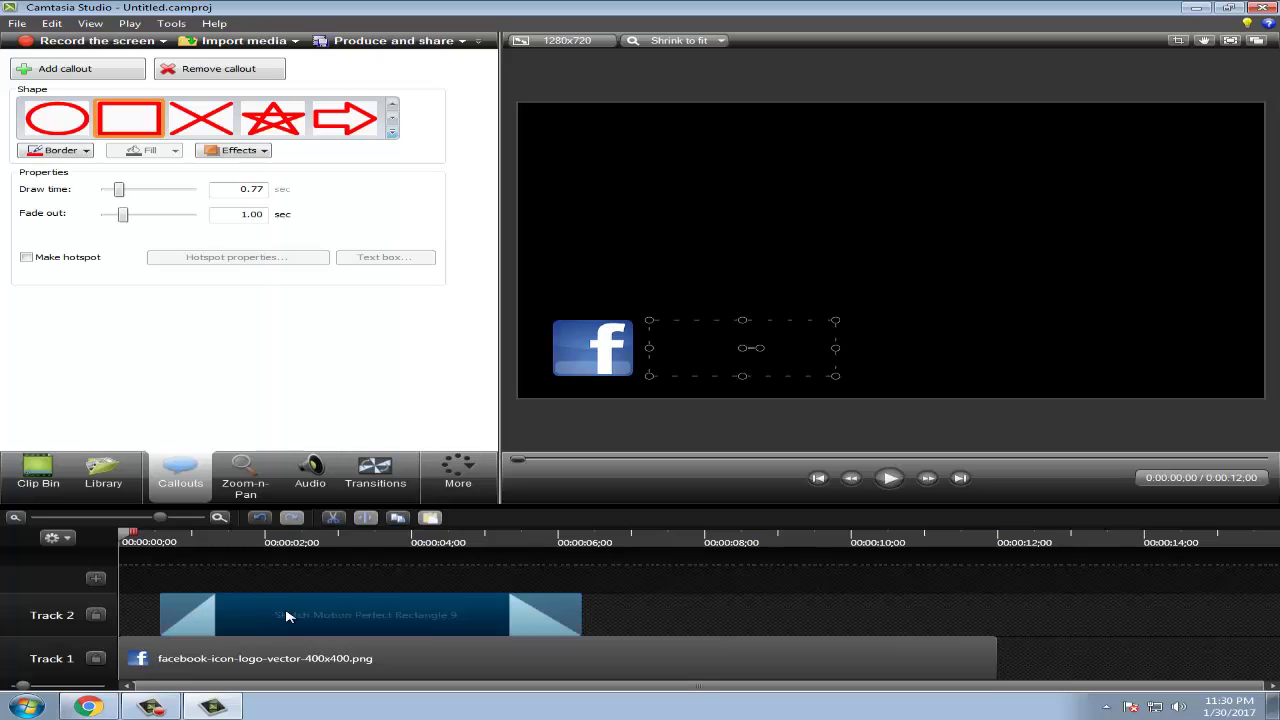
left_click(655, 615)
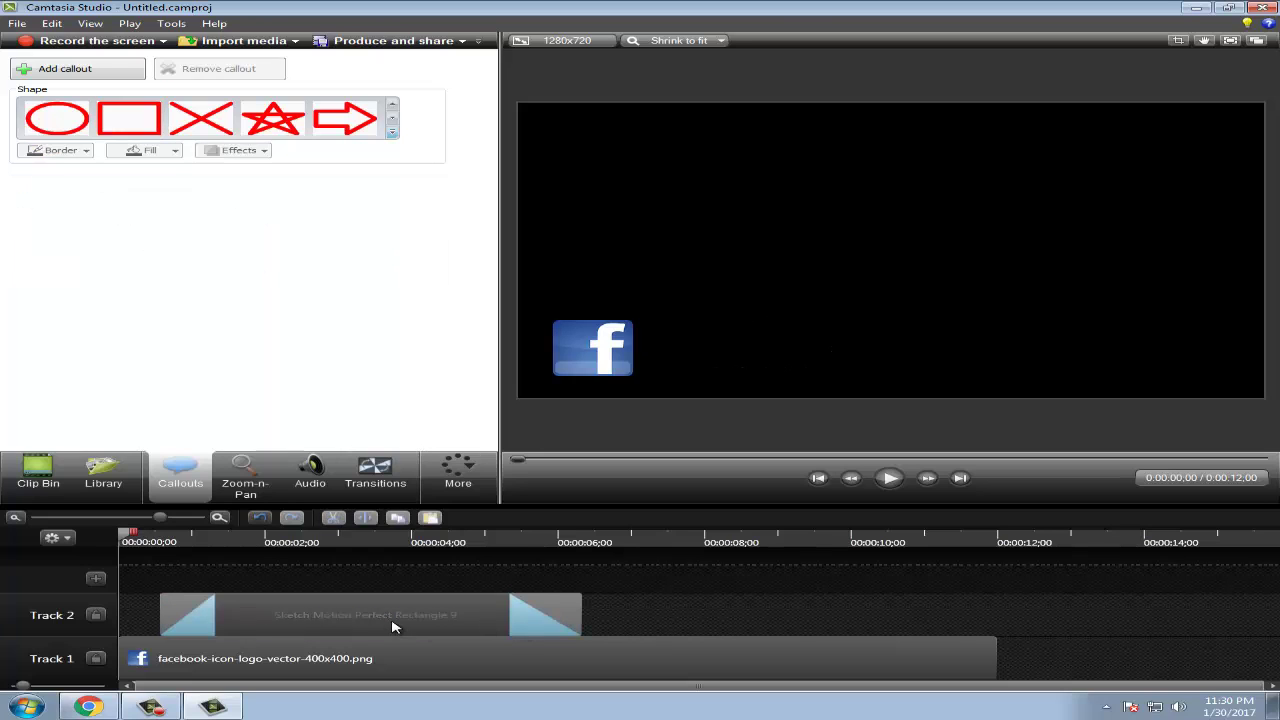
left_click(430, 622)
key("space")
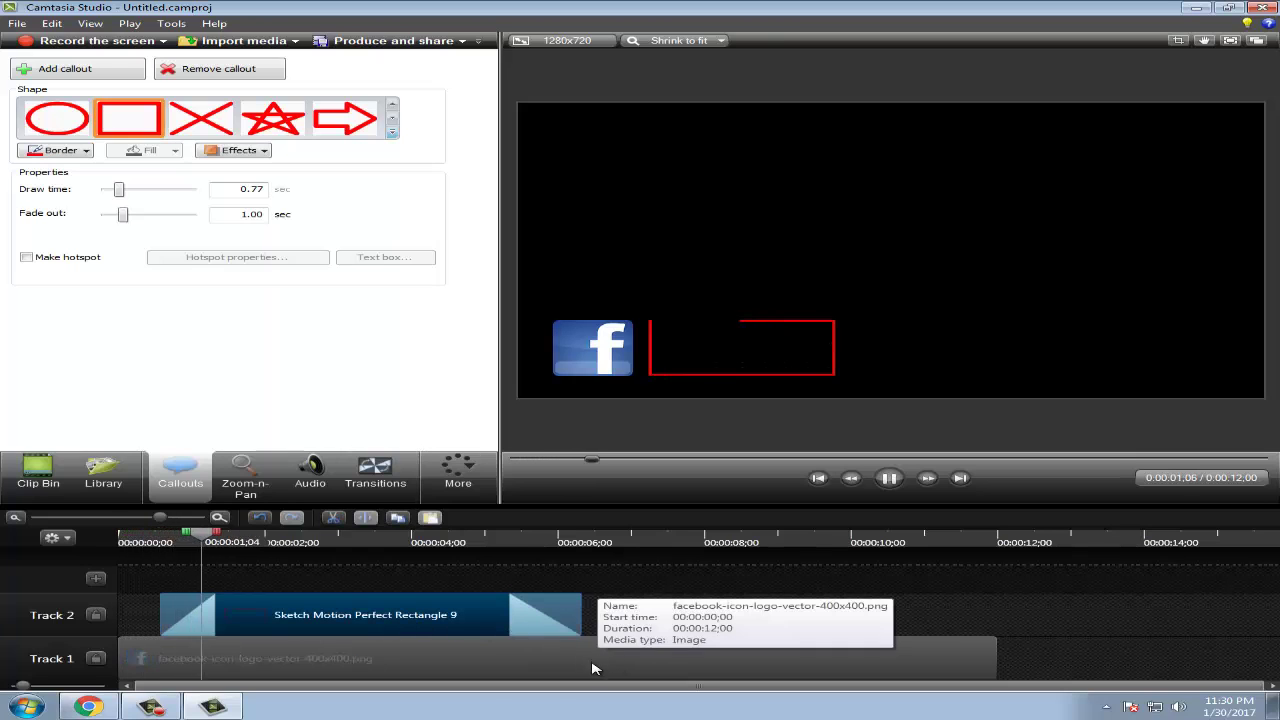
Set the sketched rectangle callout's draw time to 0.80 seconds.
left_click(288, 540)
key("ctrl+Home")
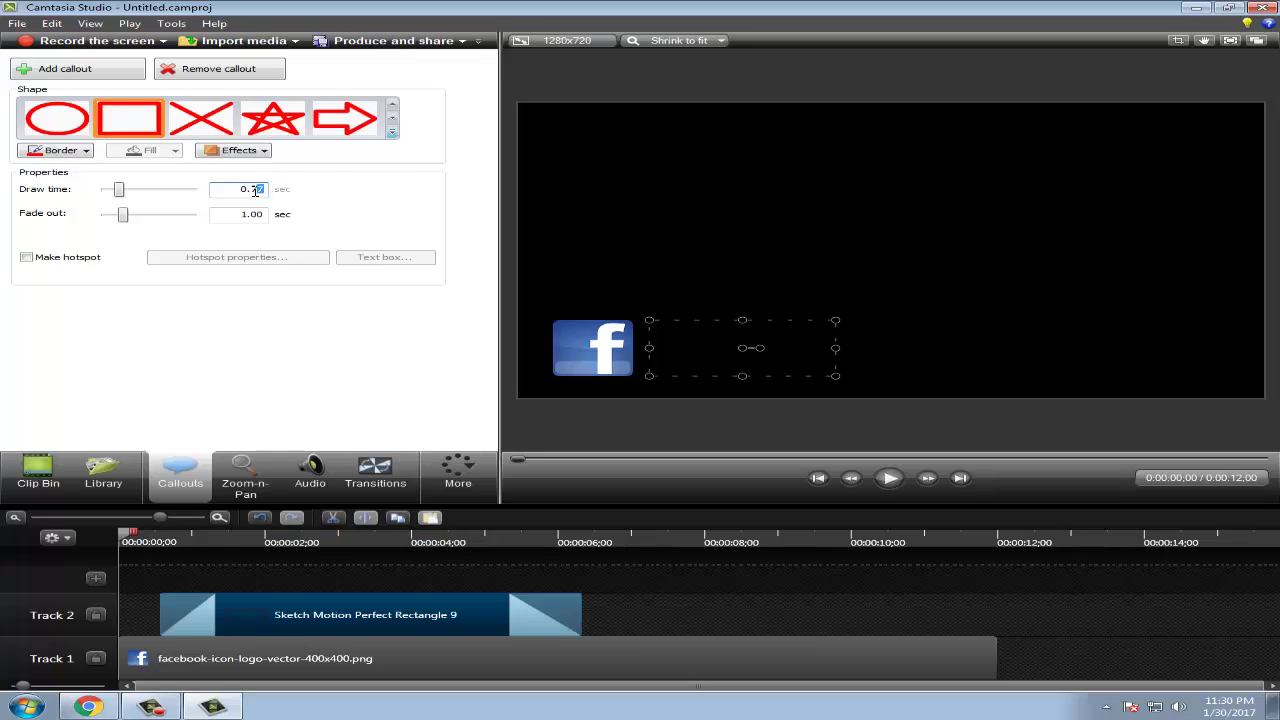
type("0.8")
Preview the end of the sketched rectangle callout and set its fade out to 0.00 seconds.
mouse_move(128, 535)
left_mouse_down()
mouse_move(651, 545)
mouse_move(471, 545)
left_mouse_up()
left_click(603, 610)
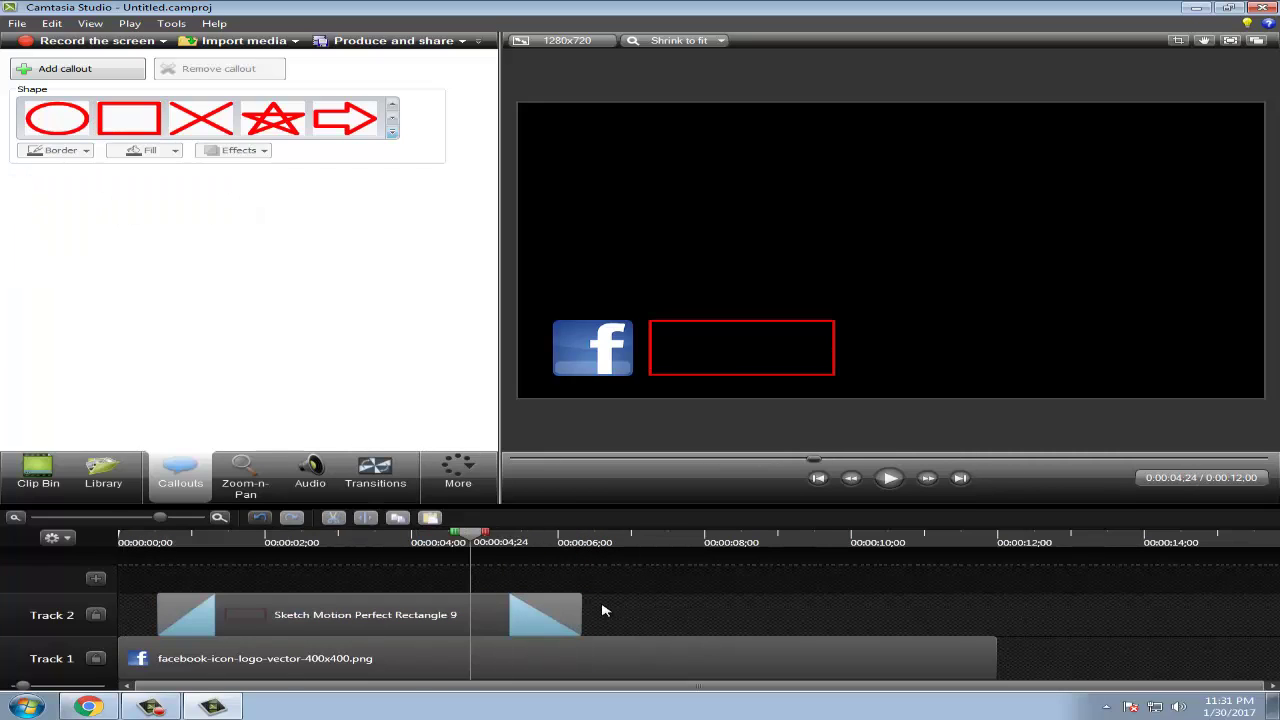
key("space")
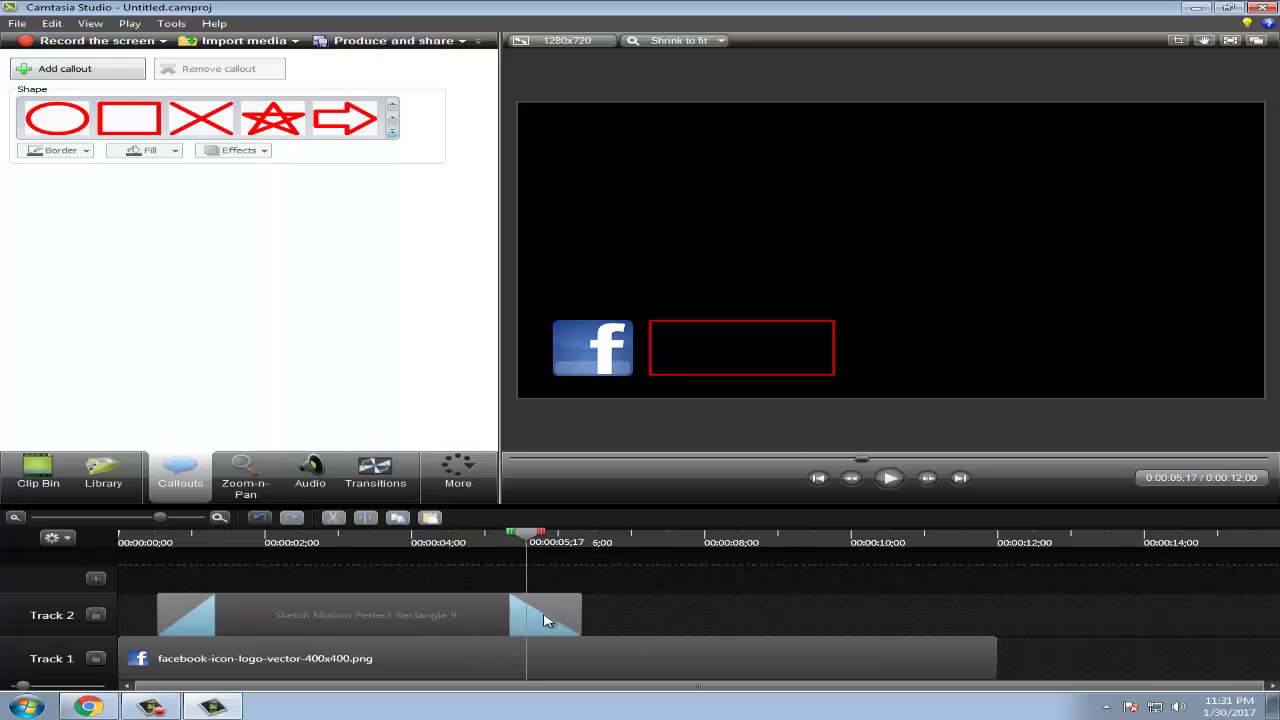
left_click_drag(529, 537, 471, 540)
left_click(510, 607)
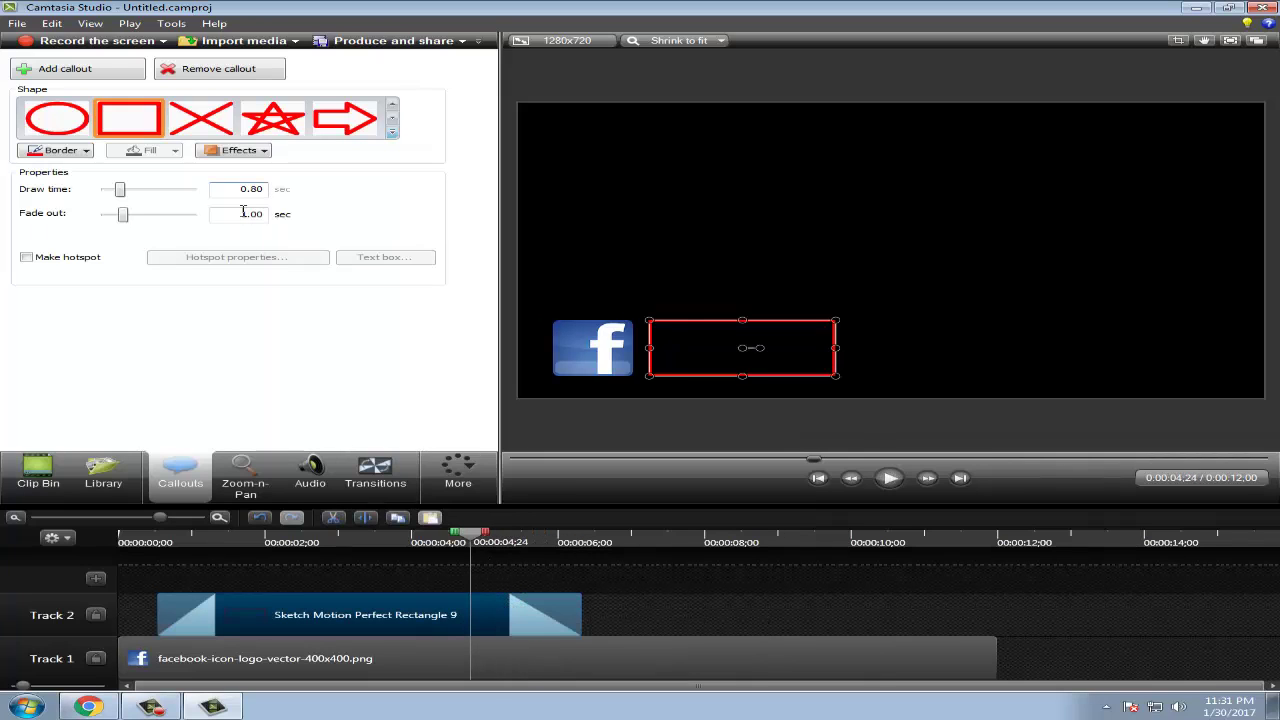
left_click_drag(123, 216, 100, 216)
Extend the sketched rectangle callout on Track 2 so that it ends at about 10.6 seconds.
left_click_drag(470, 537, 90, 537)
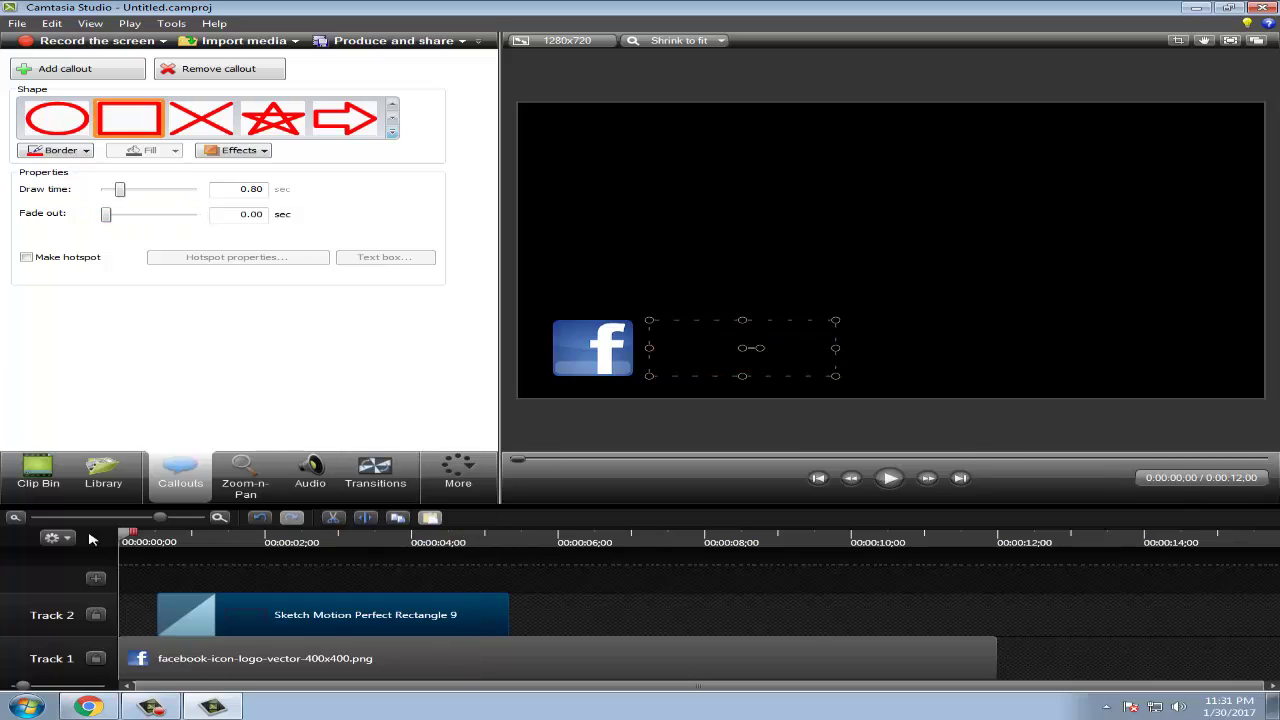
left_click_drag(508, 615, 895, 608)
left_click(980, 612)
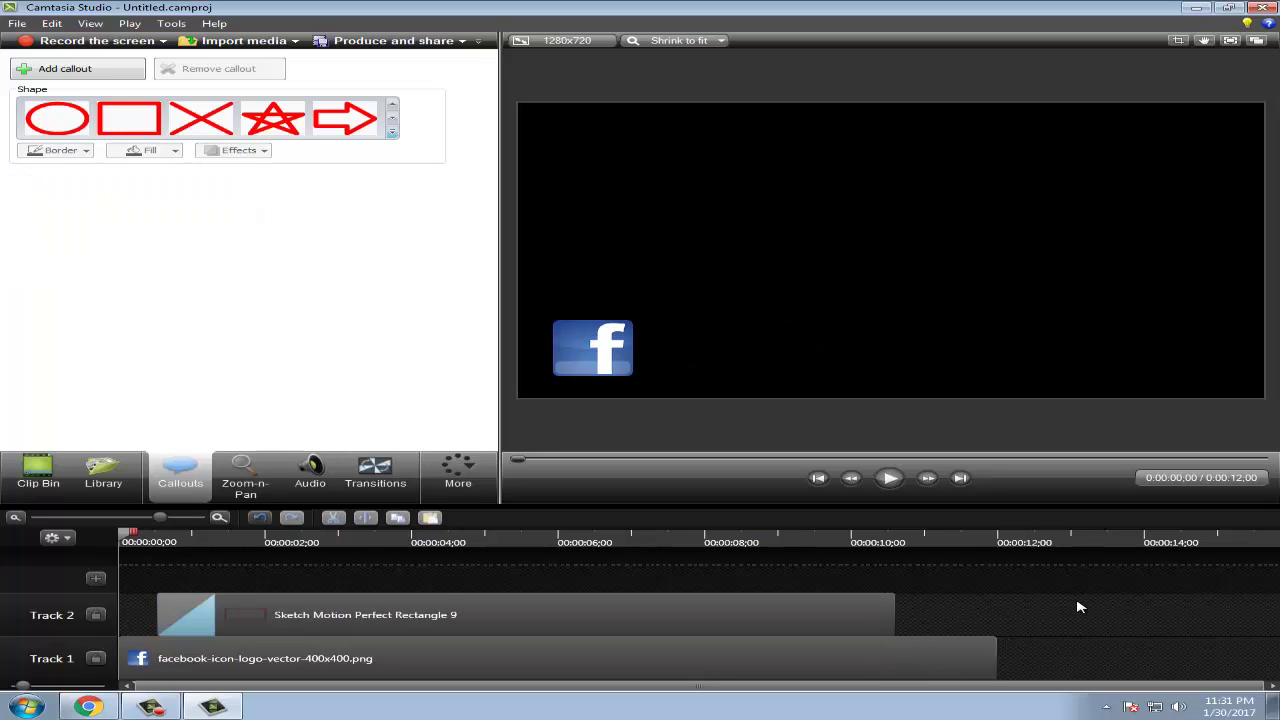
left_click_drag(1077, 602, 931, 655)
left_click(1116, 624)
left_click(491, 660)
left_click(556, 624)
left_click(656, 580)
left_click(780, 626)
Add a Simple Rectangle callout with text support at 0:00:01;23 on the timeline.
left_click_drag(127, 540, 255, 548)
left_click(377, 581)
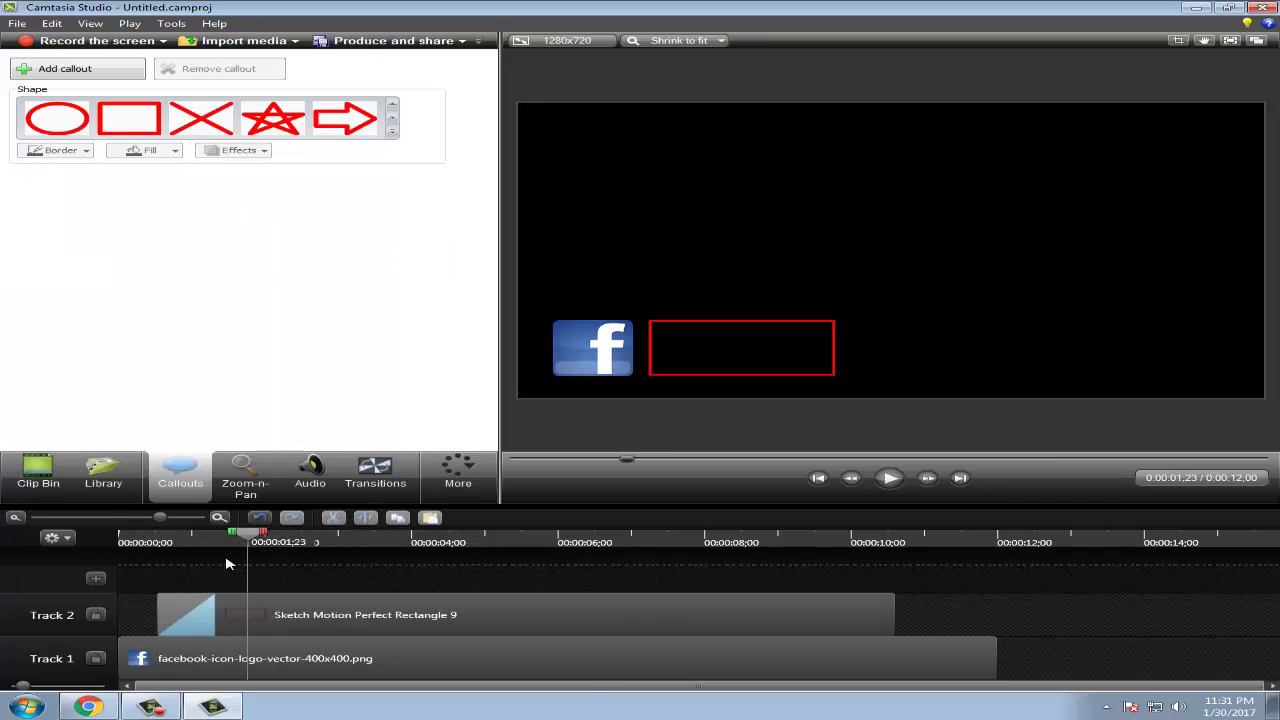
left_click(391, 135)
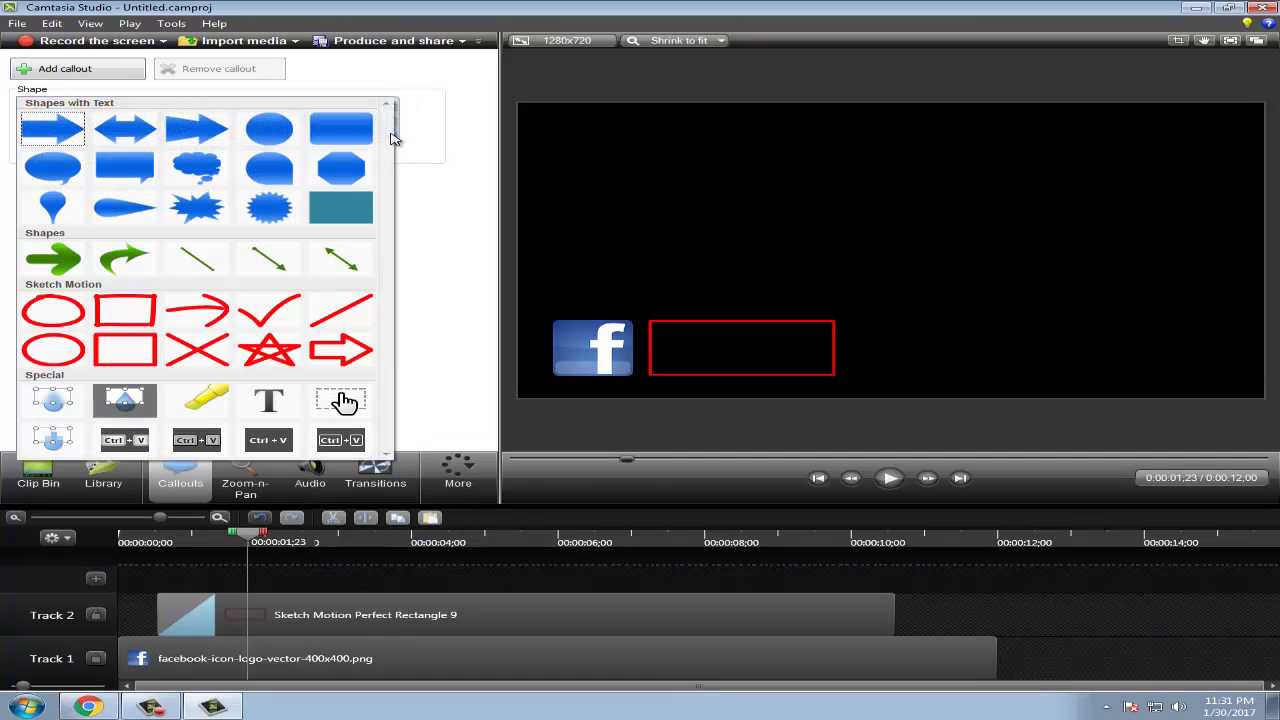
left_click(348, 212)
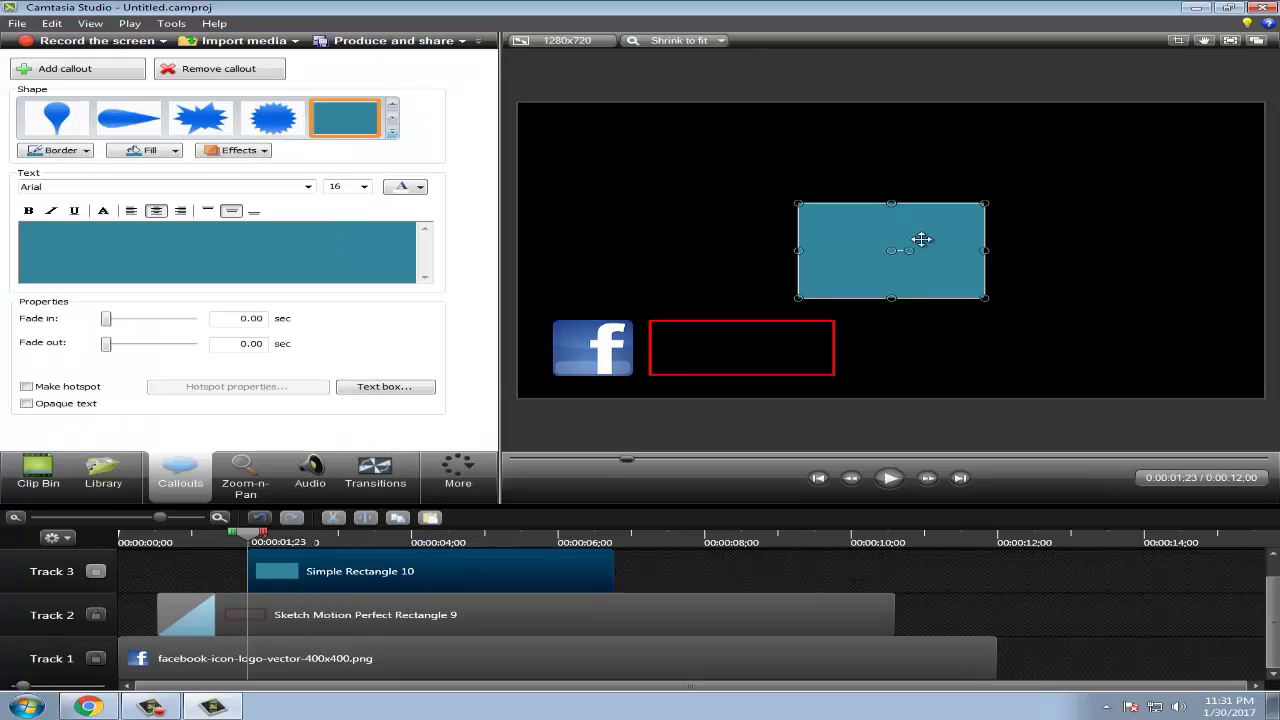
Move the solid rectangle over the red sketched frame and resize it to fit inside with a narrow, even gap.
left_click_drag(853, 305, 768, 347)
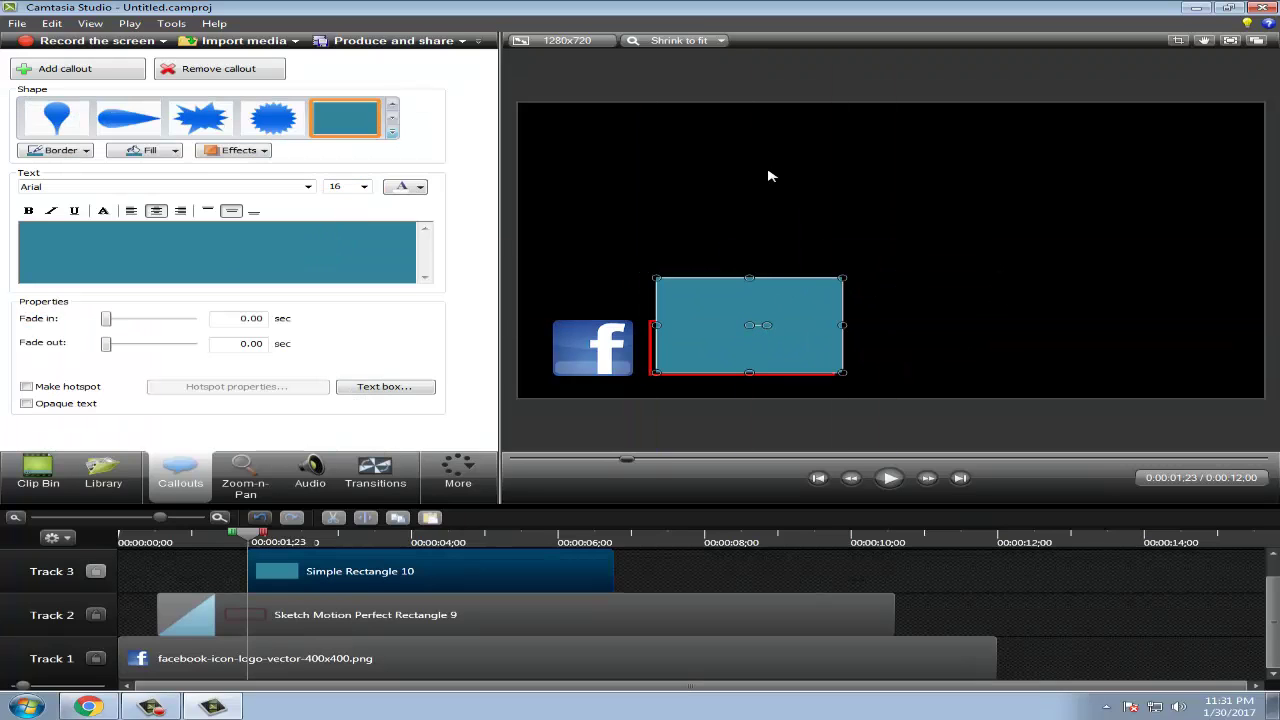
left_click(718, 41)
left_click(680, 119)
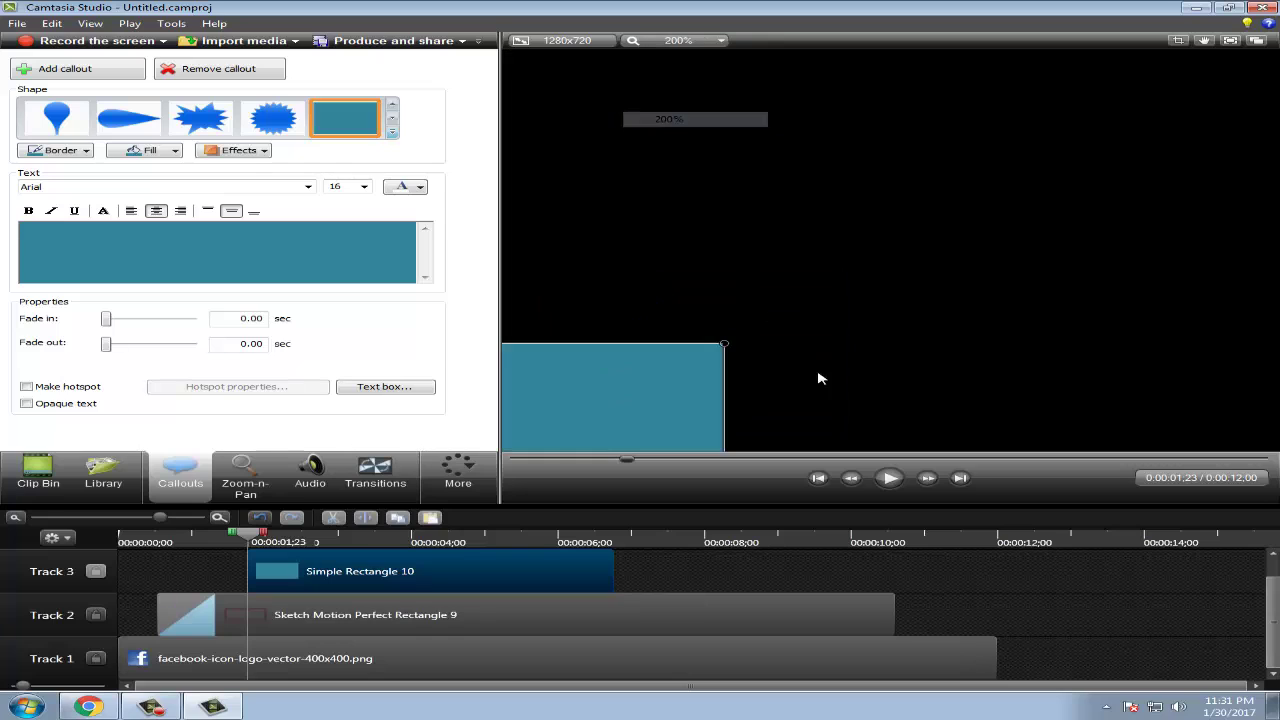
left_click_drag(683, 379, 830, 290)
left_click_drag(641, 389, 775, 399)
left_click(1204, 41)
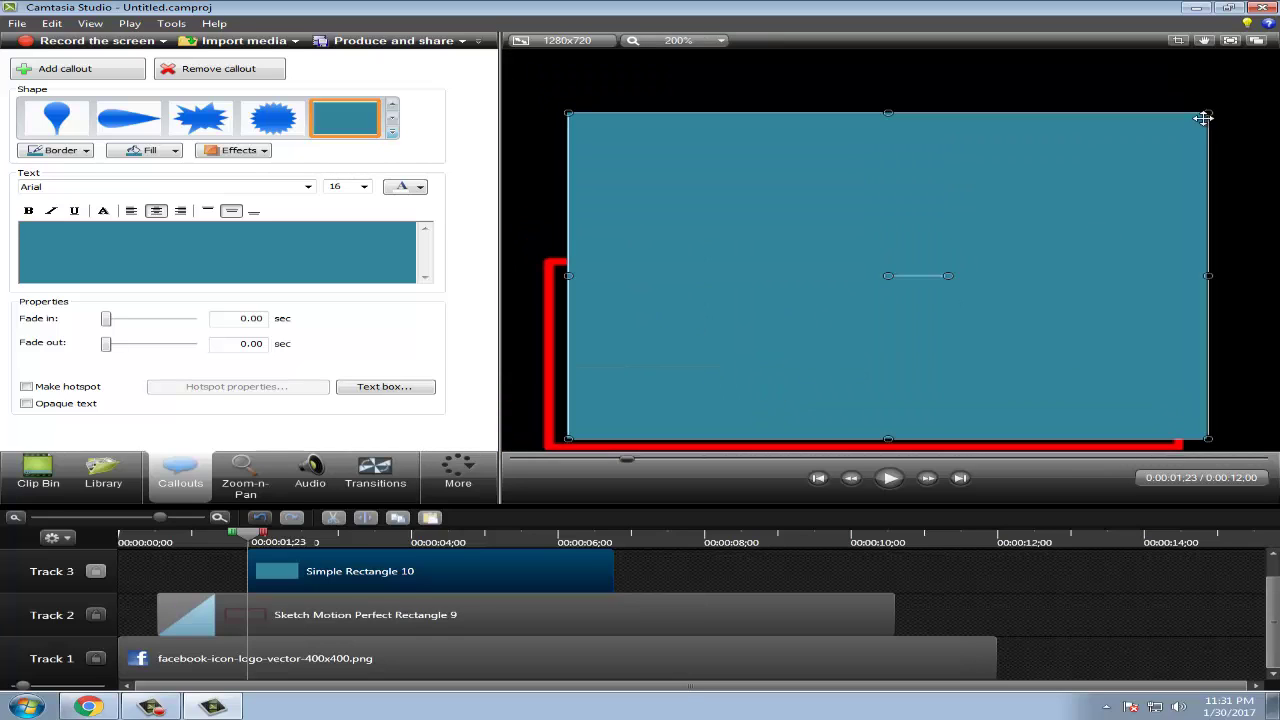
left_click_drag(1208, 112, 1133, 287)
left_click_drag(972, 307, 971, 296)
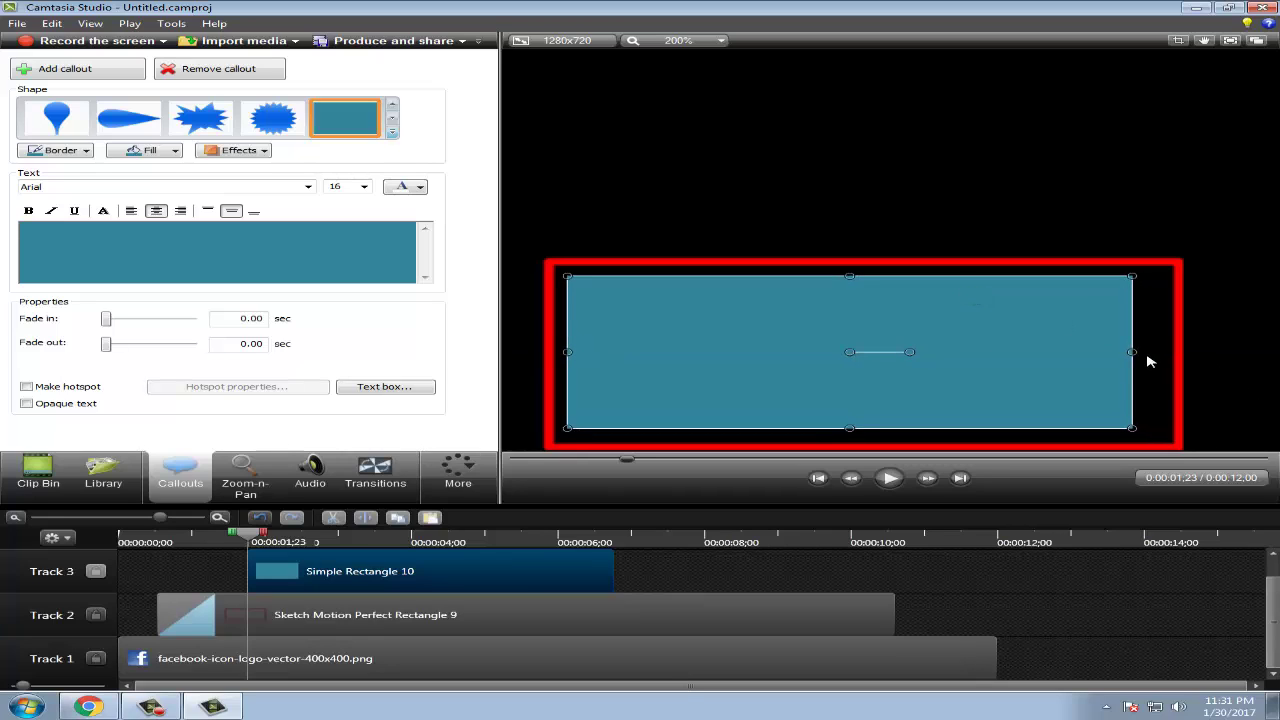
left_click_drag(1133, 351, 1160, 351)
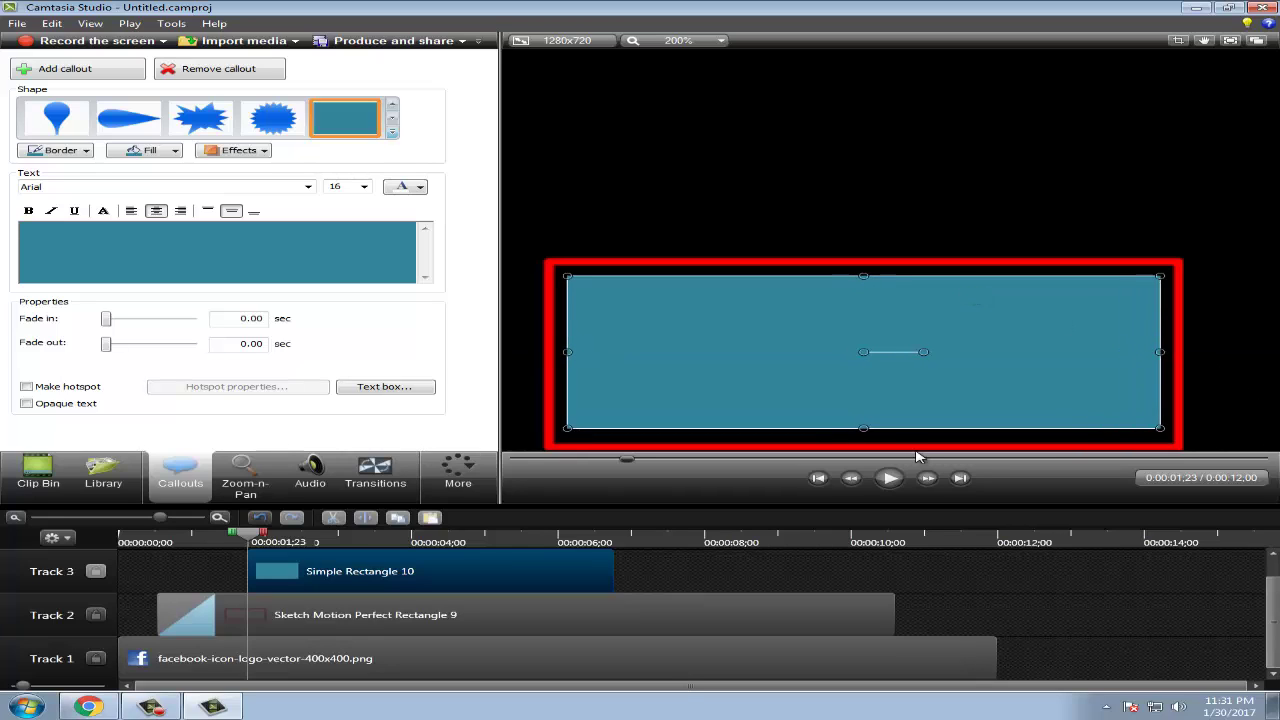
left_click_drag(863, 427, 863, 432)
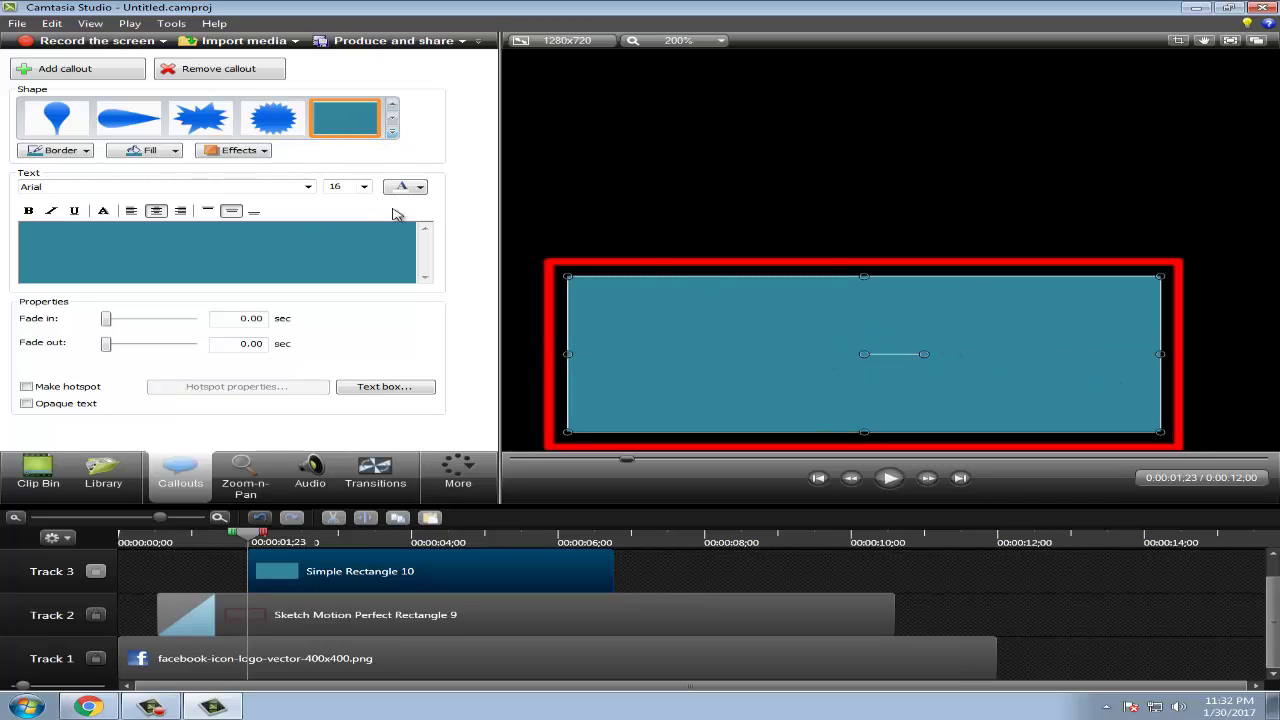
Set the solid rectangle callout's text color to red.
left_click(421, 188)
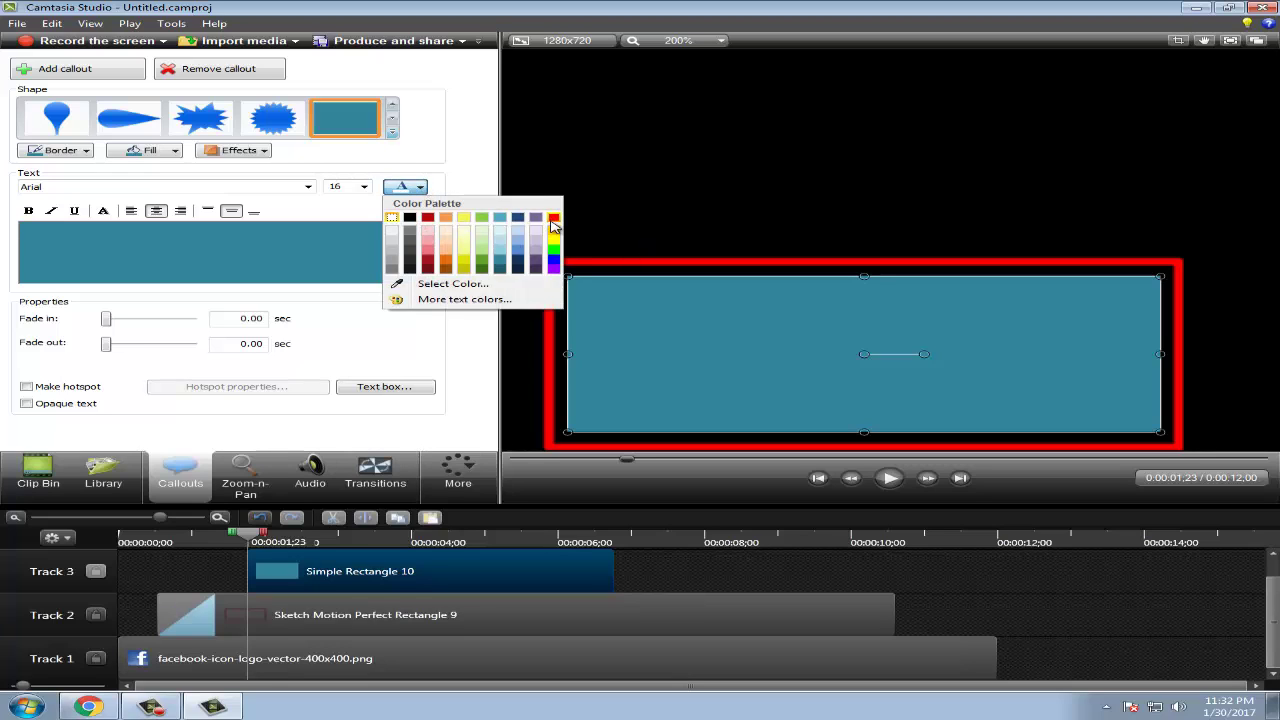
left_click(554, 218)
left_click(414, 188)
Fill the solid rectangle callout with bright yellow and return the canvas to the Shrink to fit view.
left_click(175, 152)
left_click(175, 152)
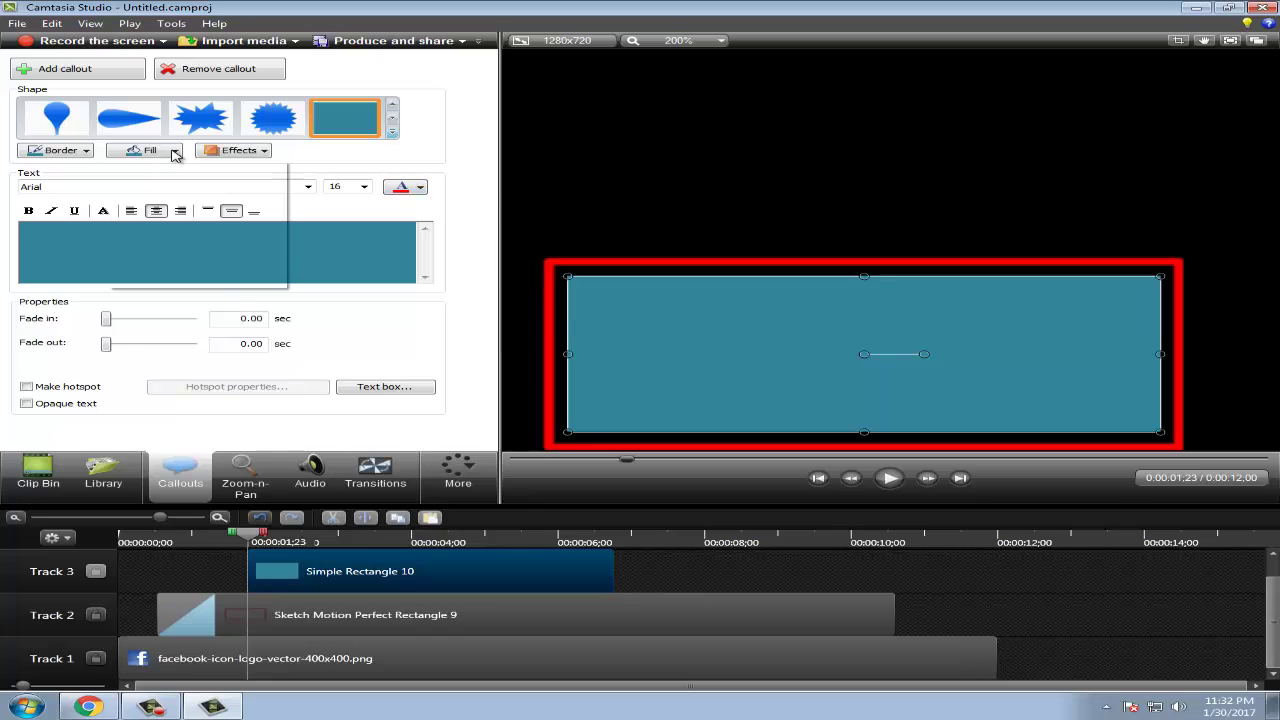
left_click(278, 204)
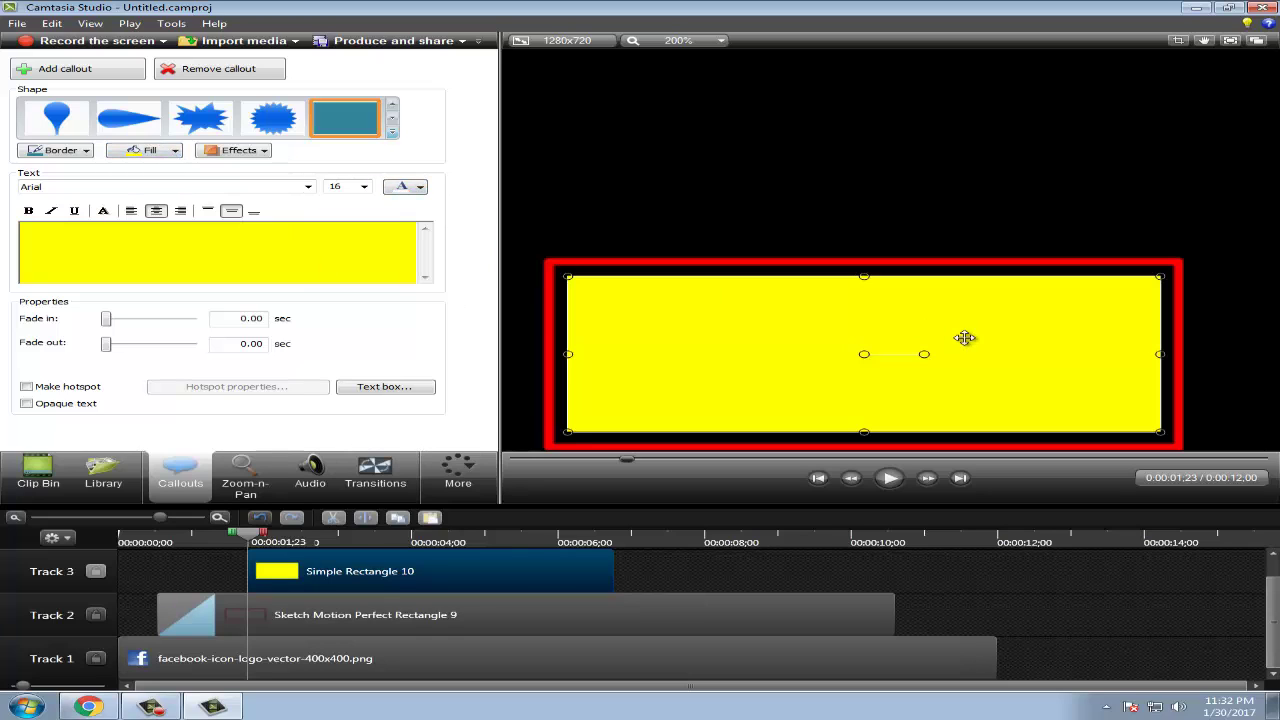
left_click(690, 40)
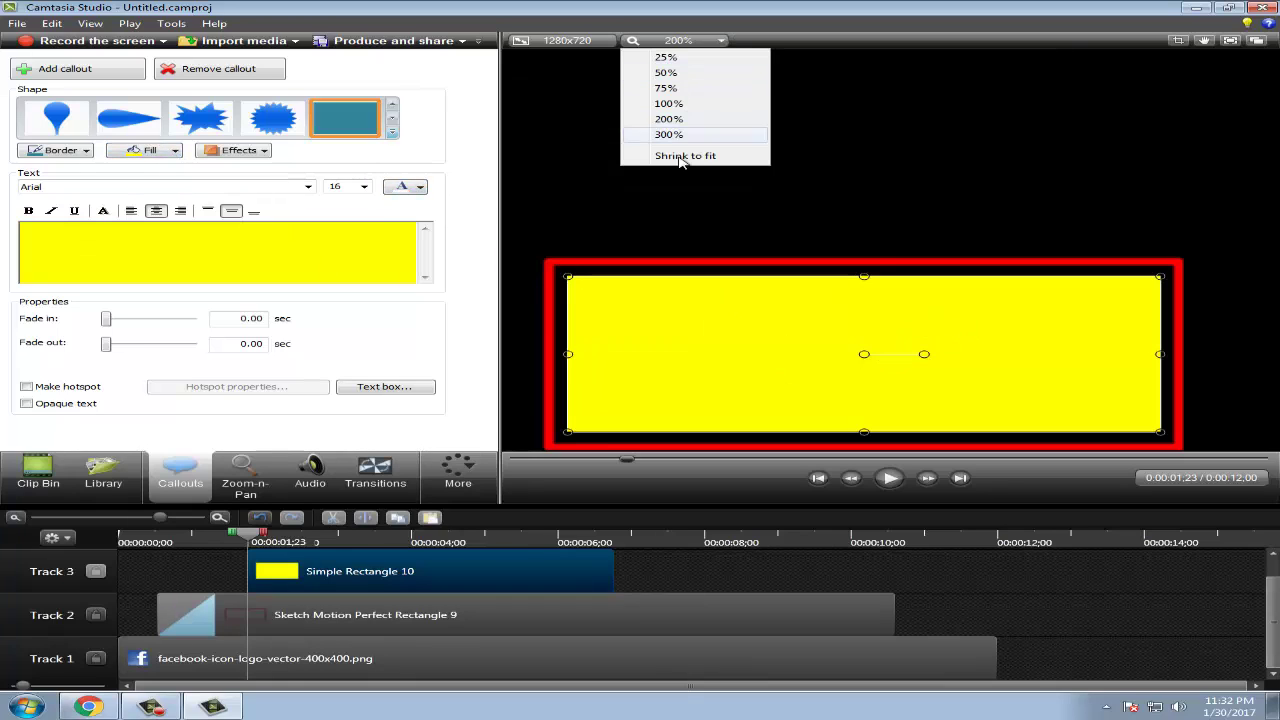
left_click(684, 160)
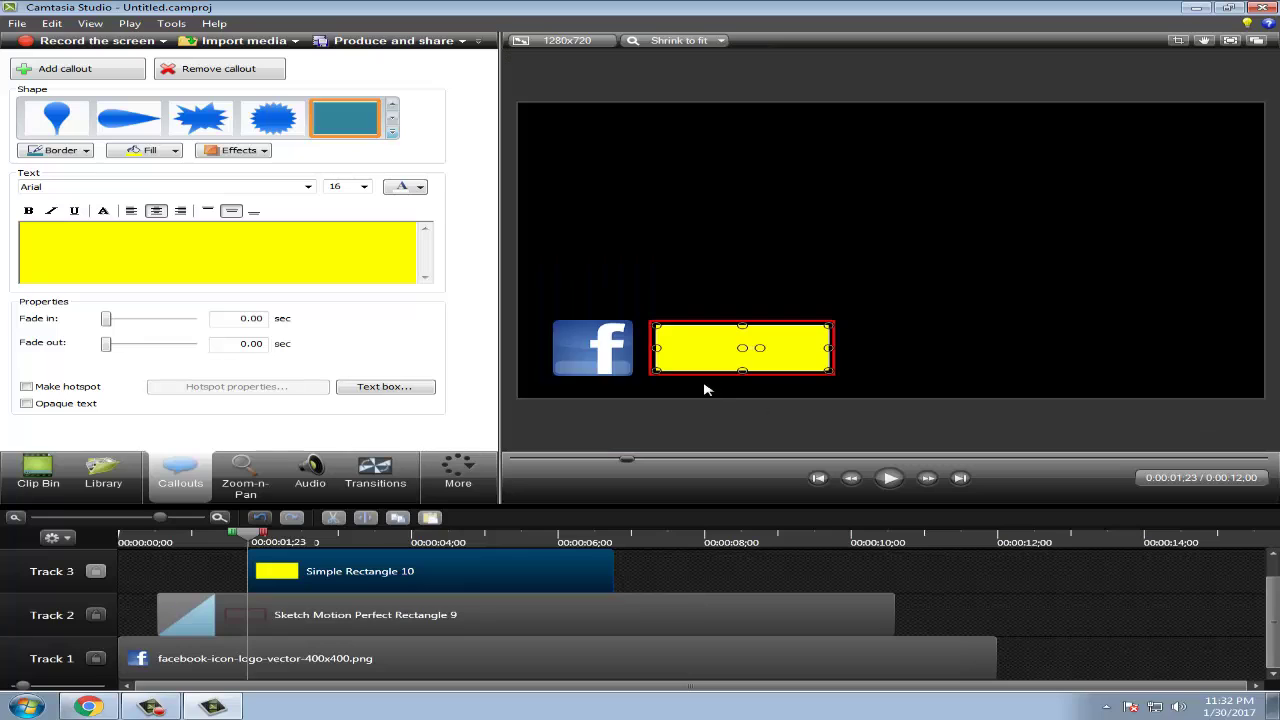
Enlarge the canvas view to 200% and bring the red frame and yellow rectangle fully into sight.
left_click(715, 576)
left_click_drag(256, 540, 241, 535)
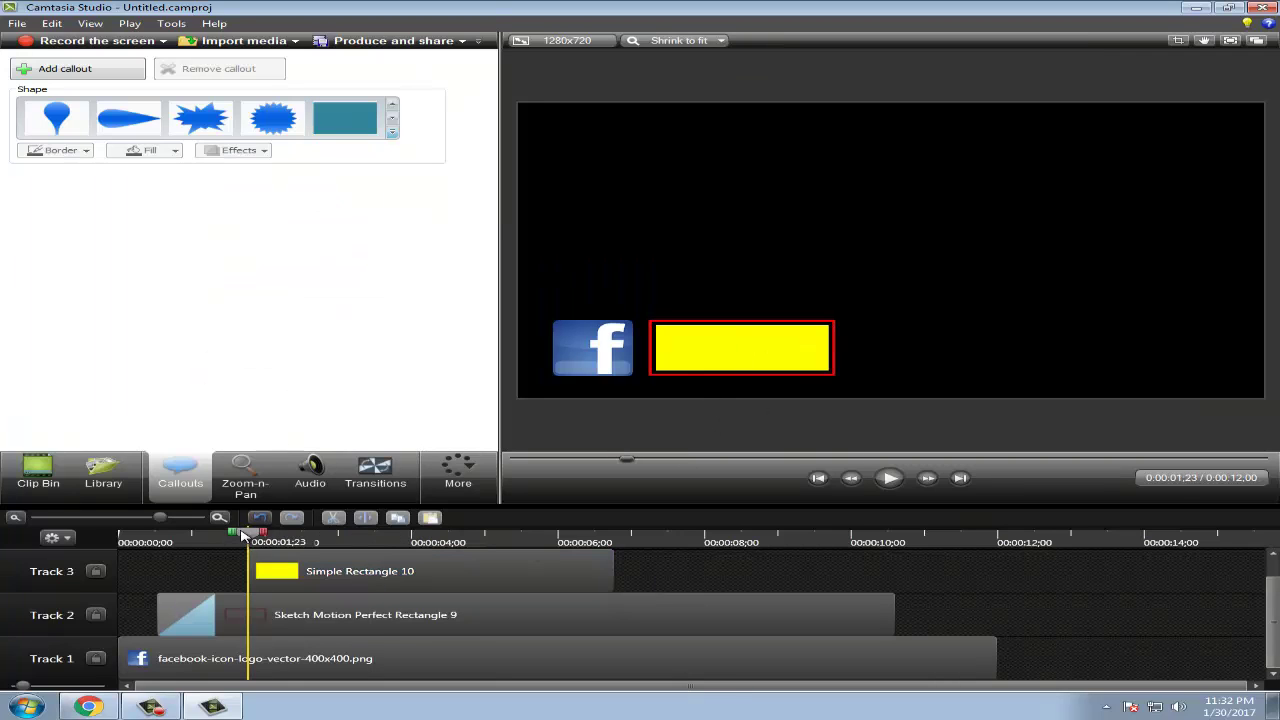
left_click(727, 44)
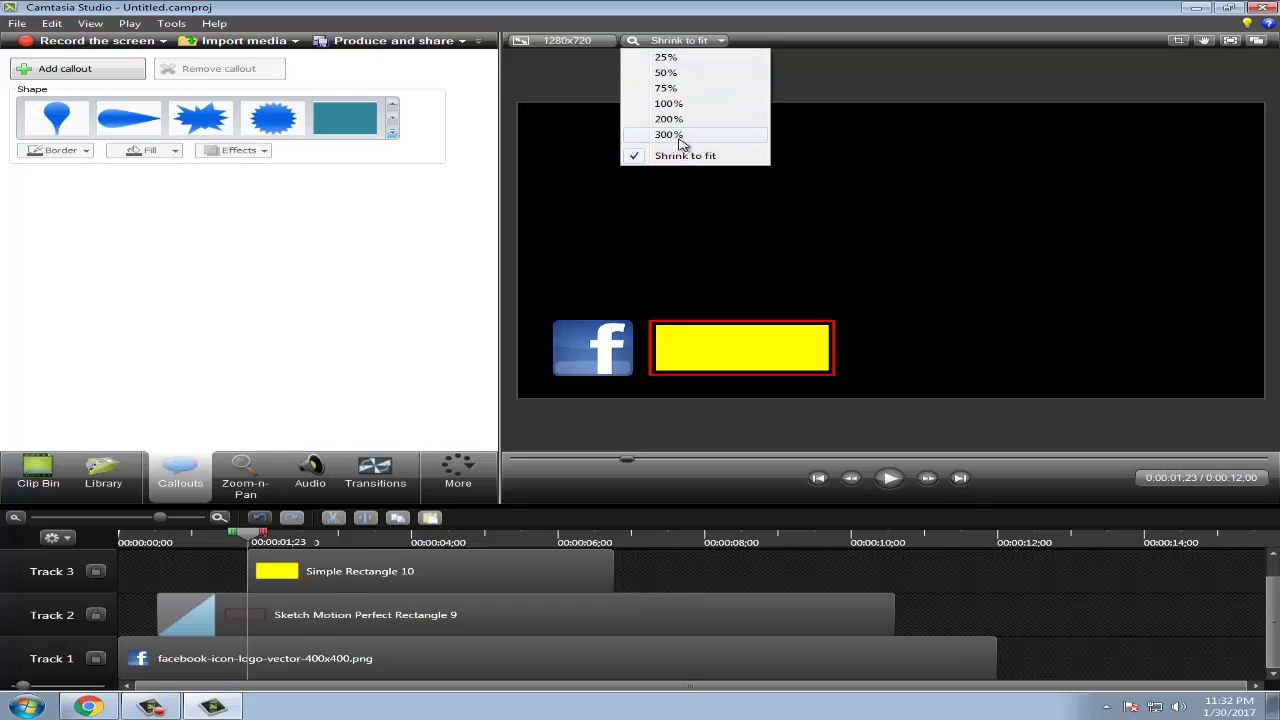
left_click(680, 138)
left_click(722, 40)
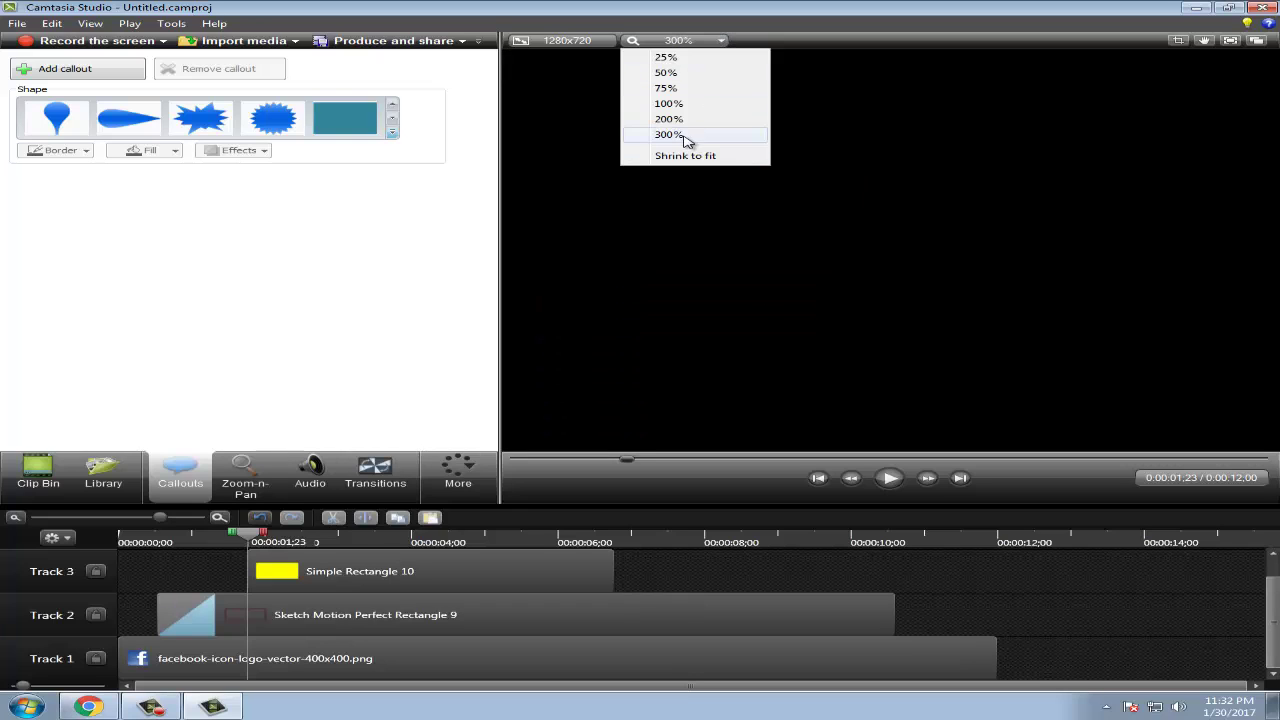
left_click(682, 120)
left_click_drag(918, 101, 843, 142)
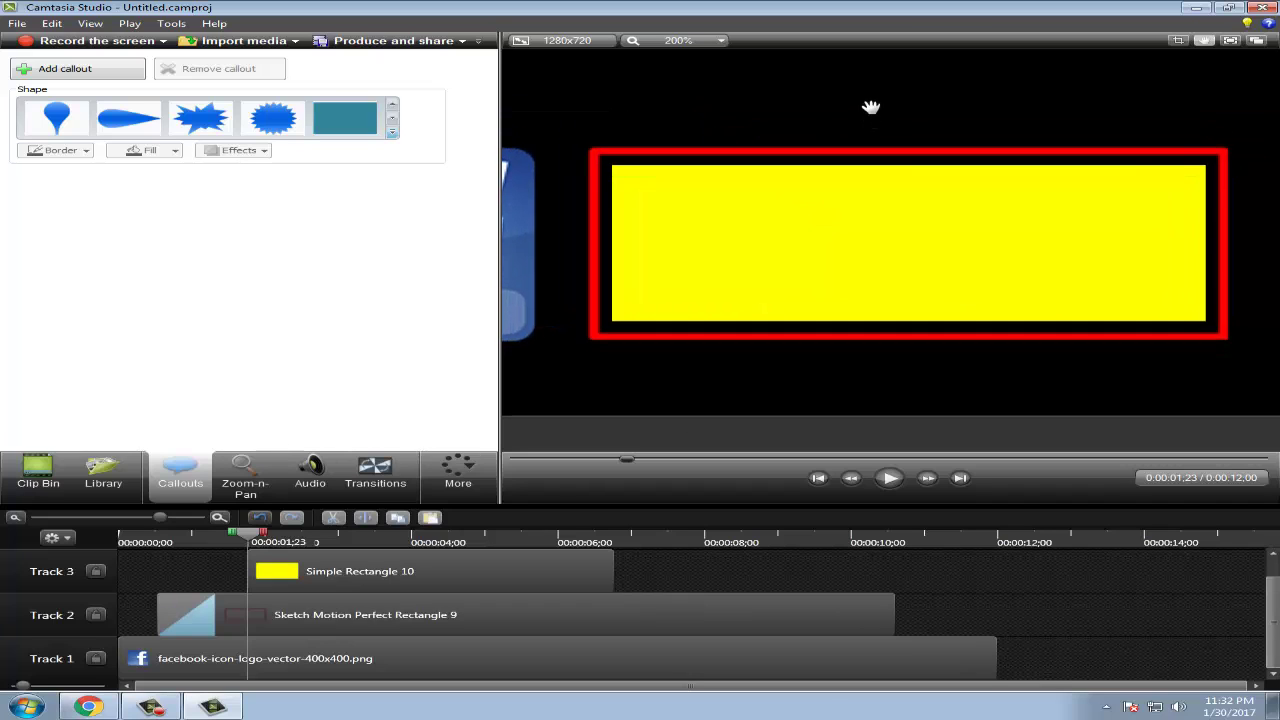
Duplicate the yellow Simple Rectangle callout onto a new track above it, starting at 0:00:01;23.
left_click(803, 231)
left_click(437, 289)
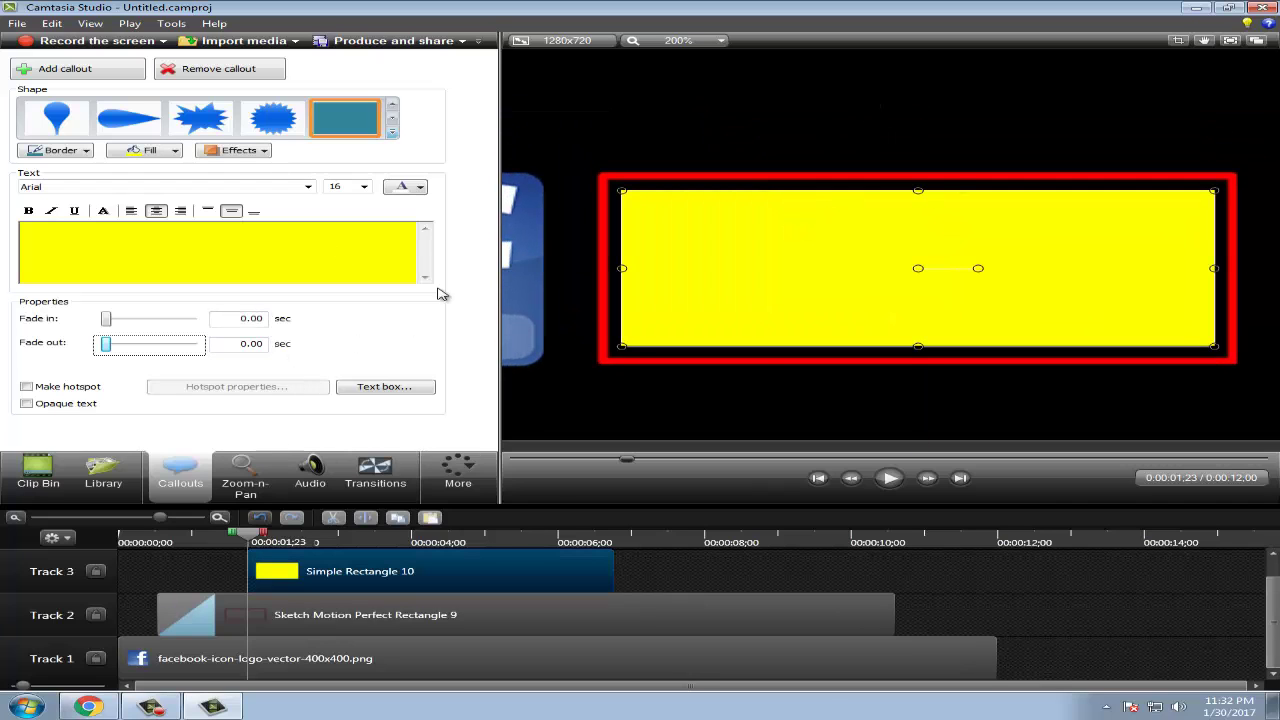
left_click(392, 134)
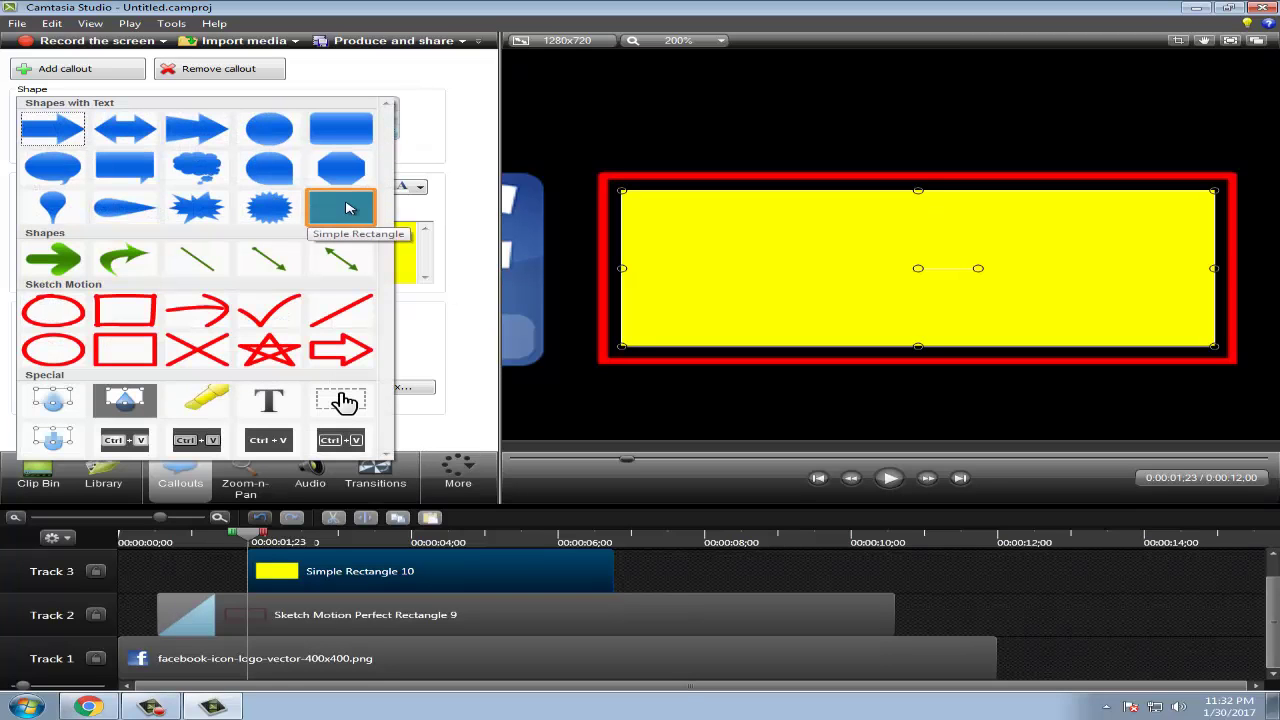
left_click(708, 592)
right_click(414, 575)
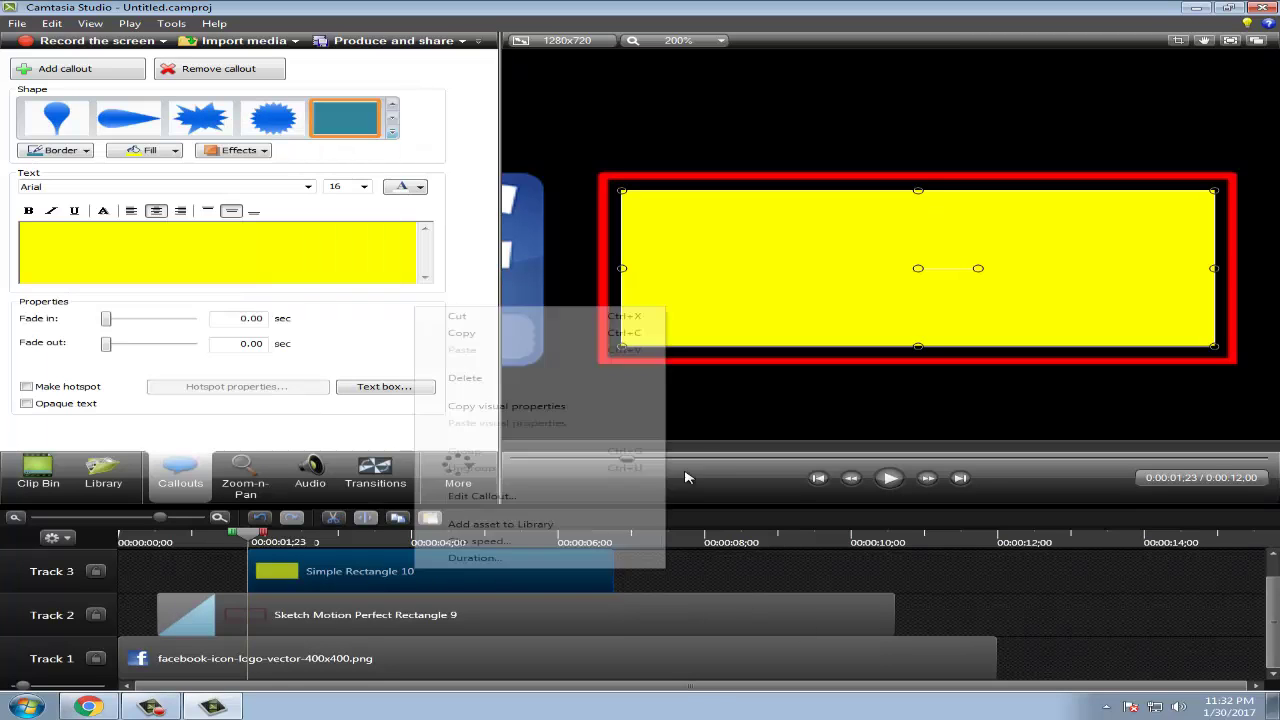
left_click(466, 336)
left_click(676, 575)
right_click(676, 572)
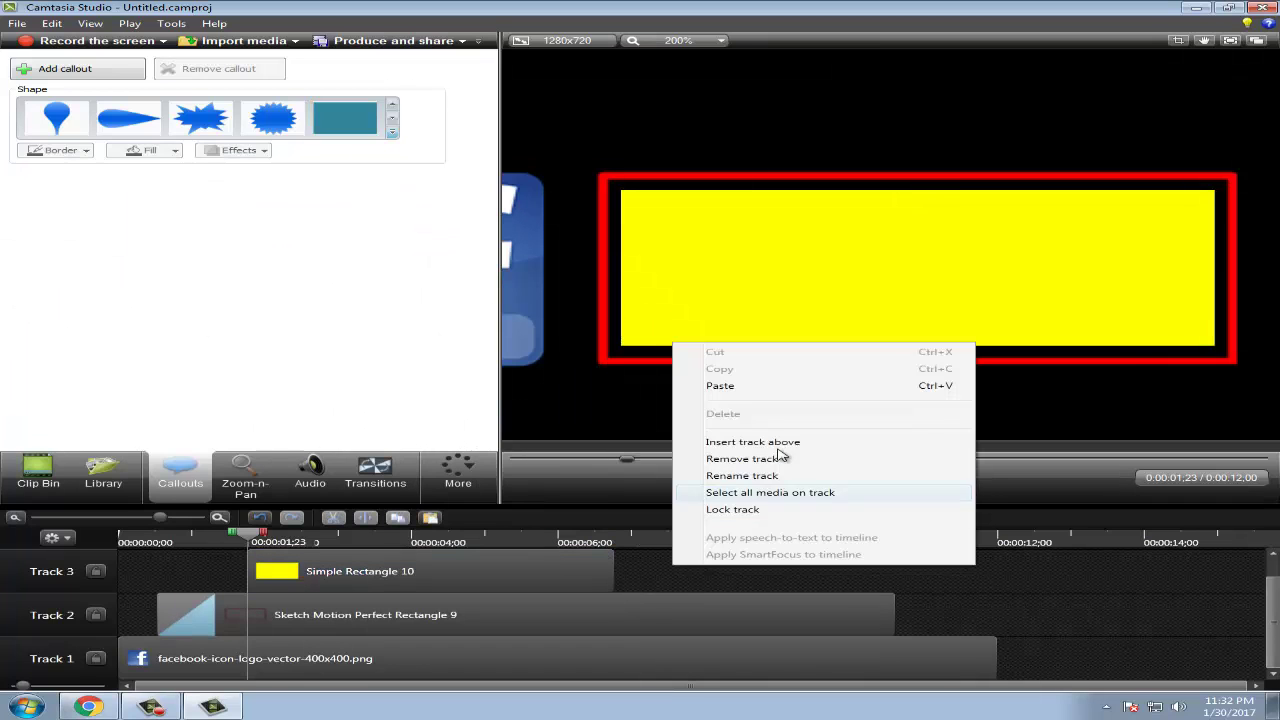
left_click(728, 385)
scroll(1052, 626, "up", 2)
scroll(560, 578, "down", 1)
left_click_drag(360, 570, 527, 565)
left_click_drag(1020, 265, 1074, 177)
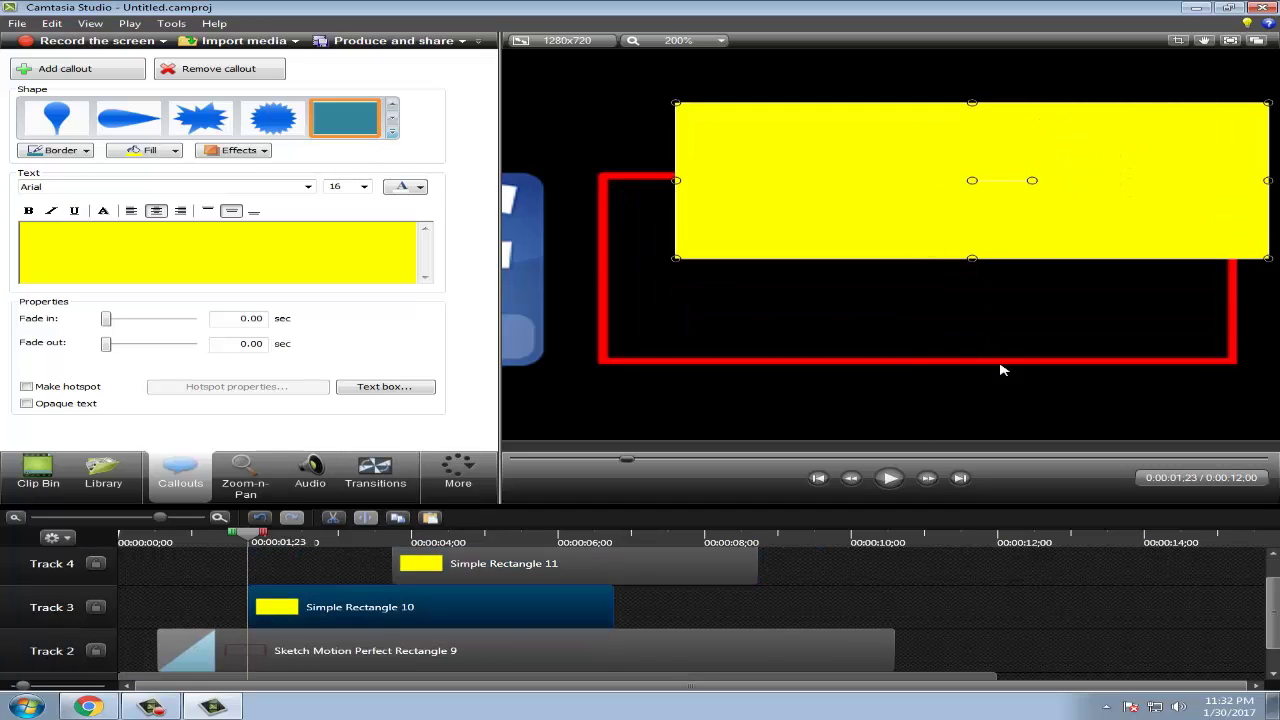
left_click_drag(280, 540, 248, 540)
left_click(673, 570)
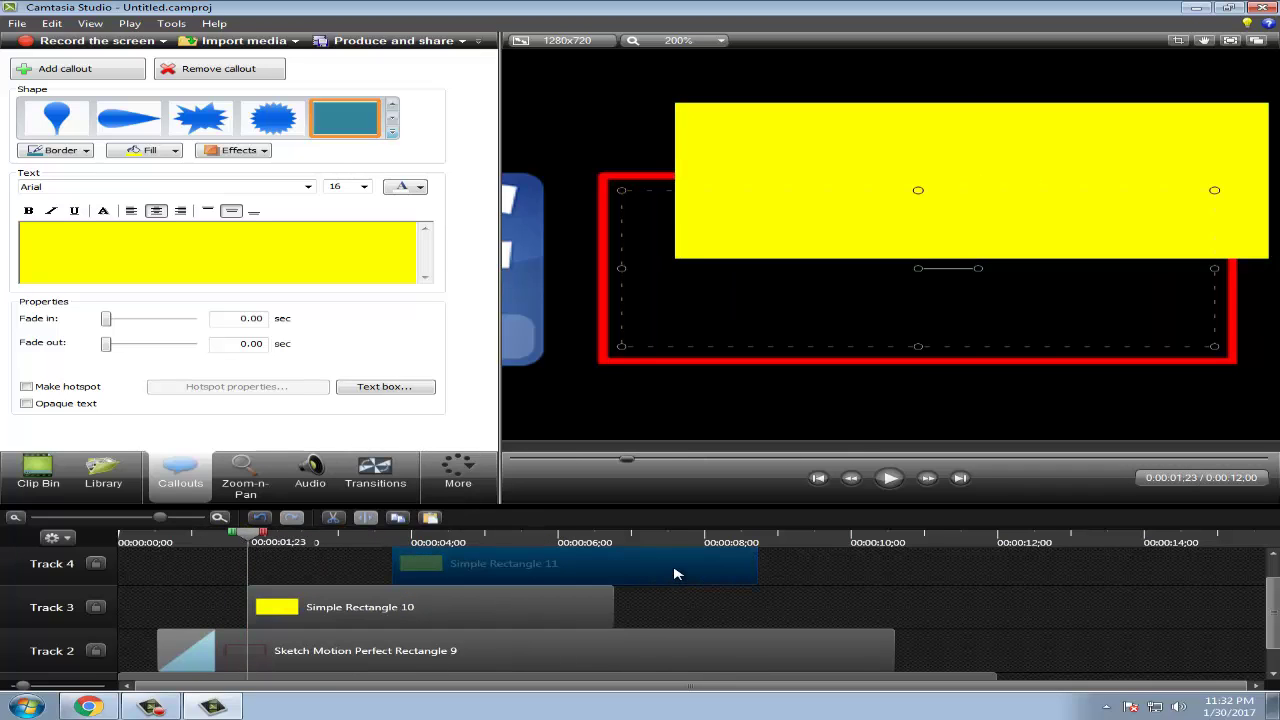
key("ctrl+z")
left_click(771, 567)
left_click_drag(644, 567, 500, 567)
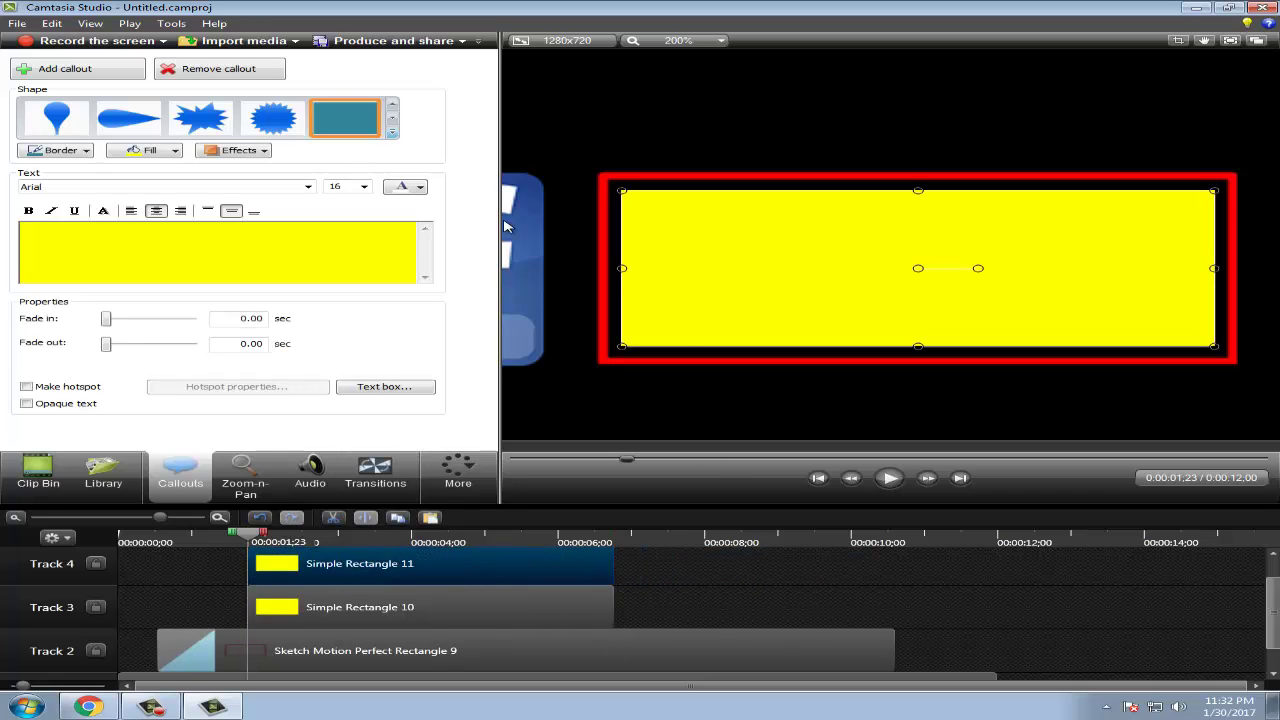
Fill the duplicated rectangle on Track 4 with white and give it a red border.
left_click(176, 152)
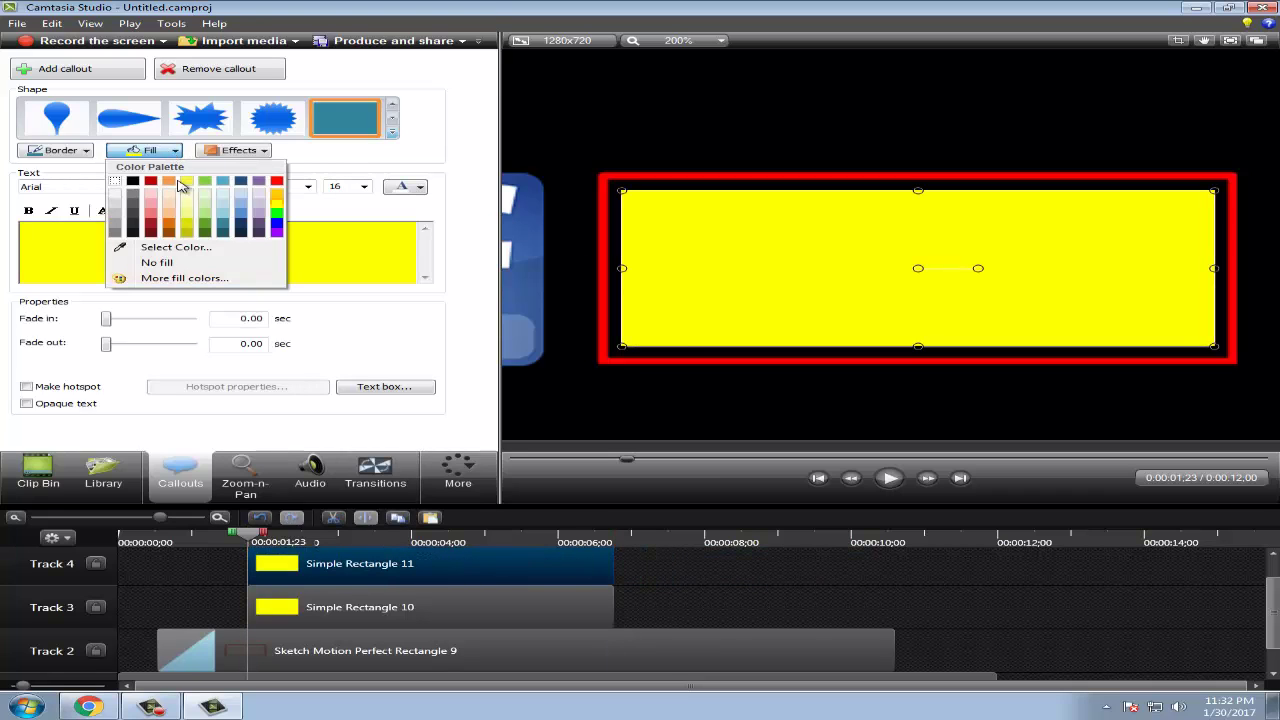
left_click(116, 181)
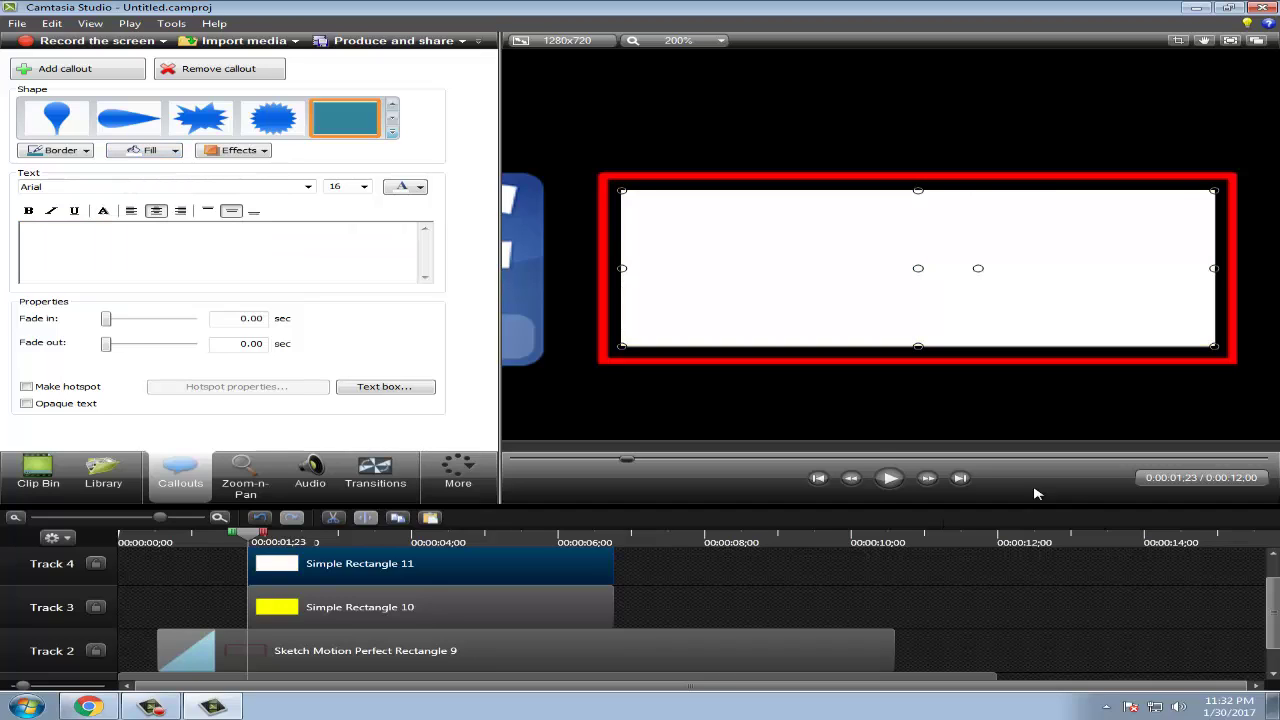
left_click(86, 152)
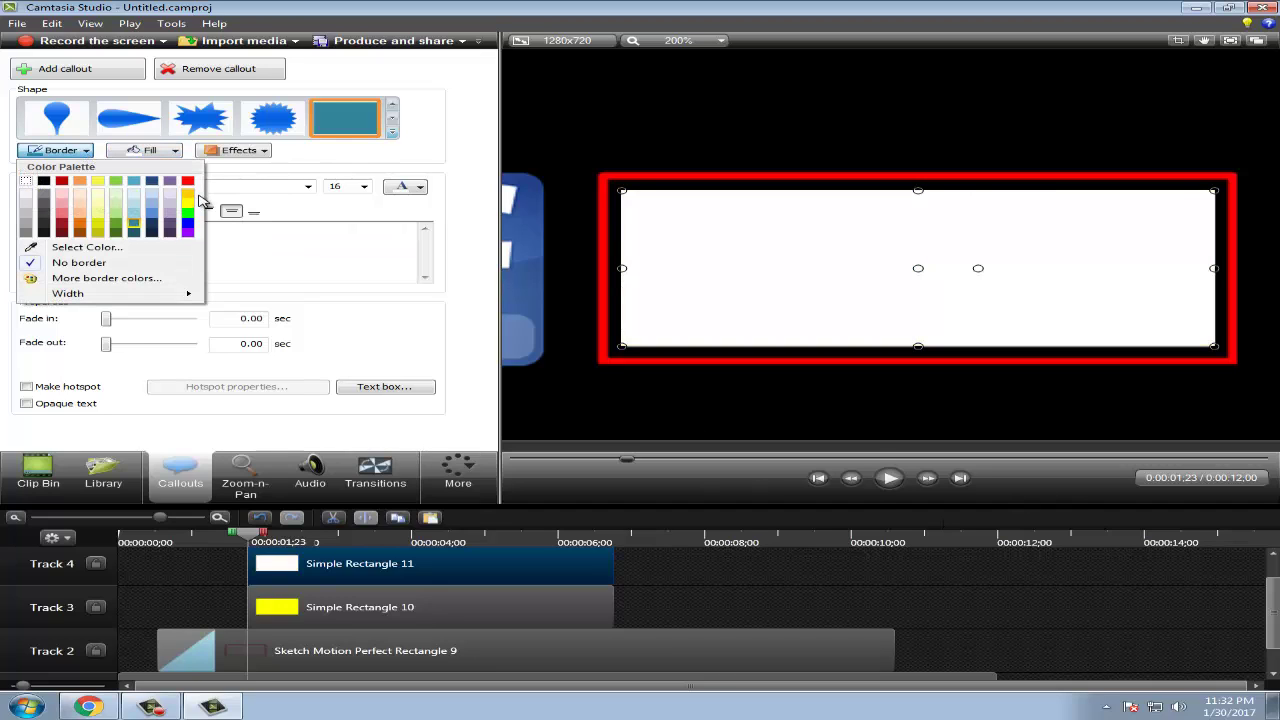
left_click(187, 181)
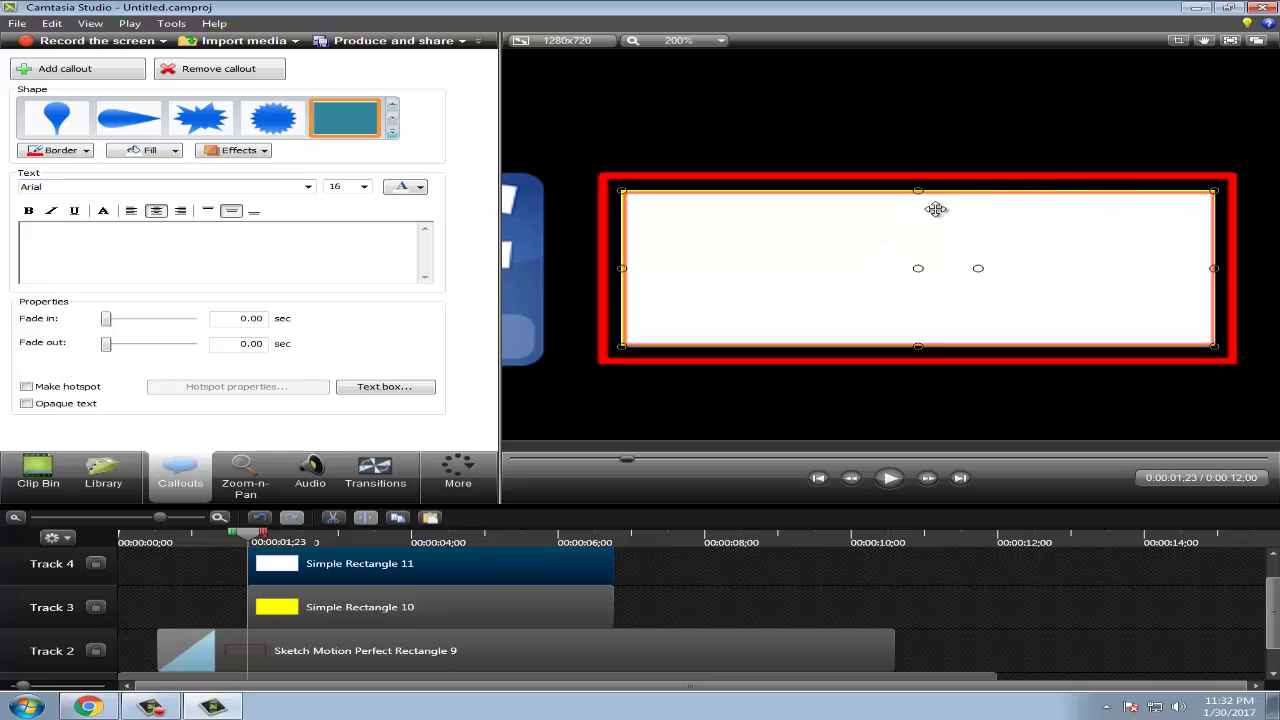
Shrink the white rectangle from all four sides so a narrow yellow margin surrounds it.
left_click_drag(916, 190, 916, 204)
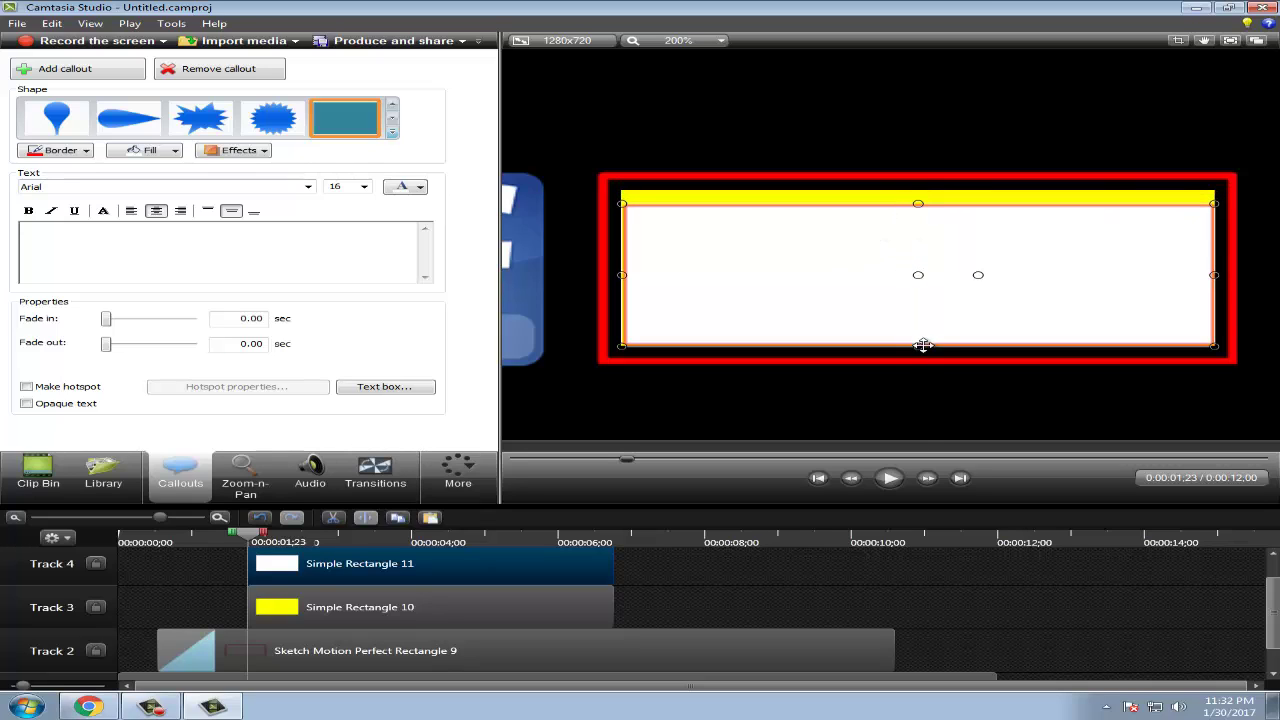
left_click_drag(916, 346, 914, 324)
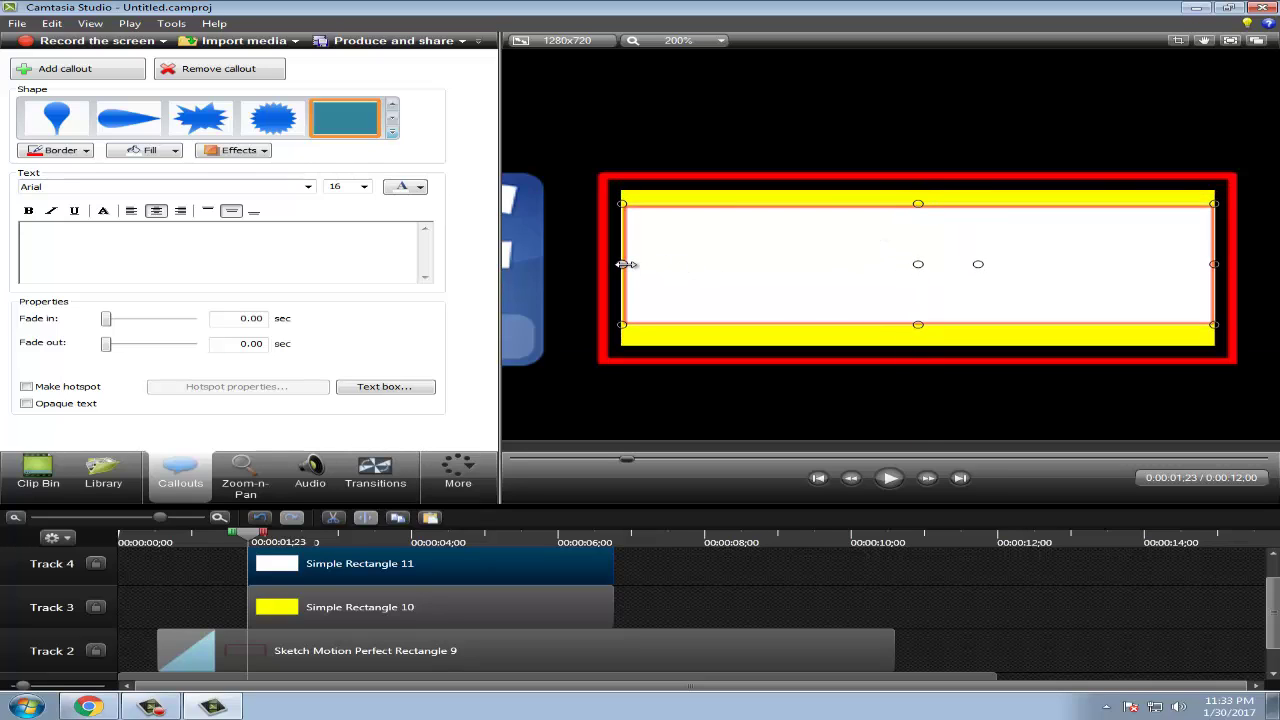
left_click_drag(624, 265, 631, 264)
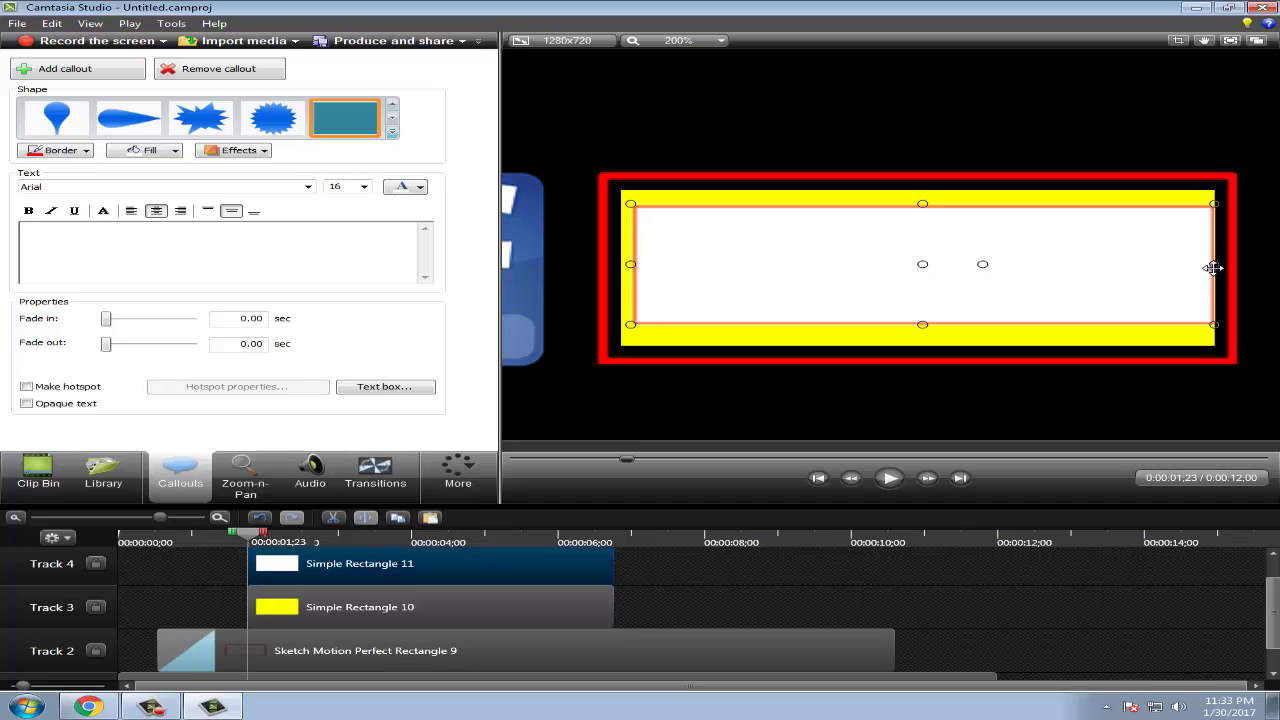
left_click_drag(1213, 265, 1200, 265)
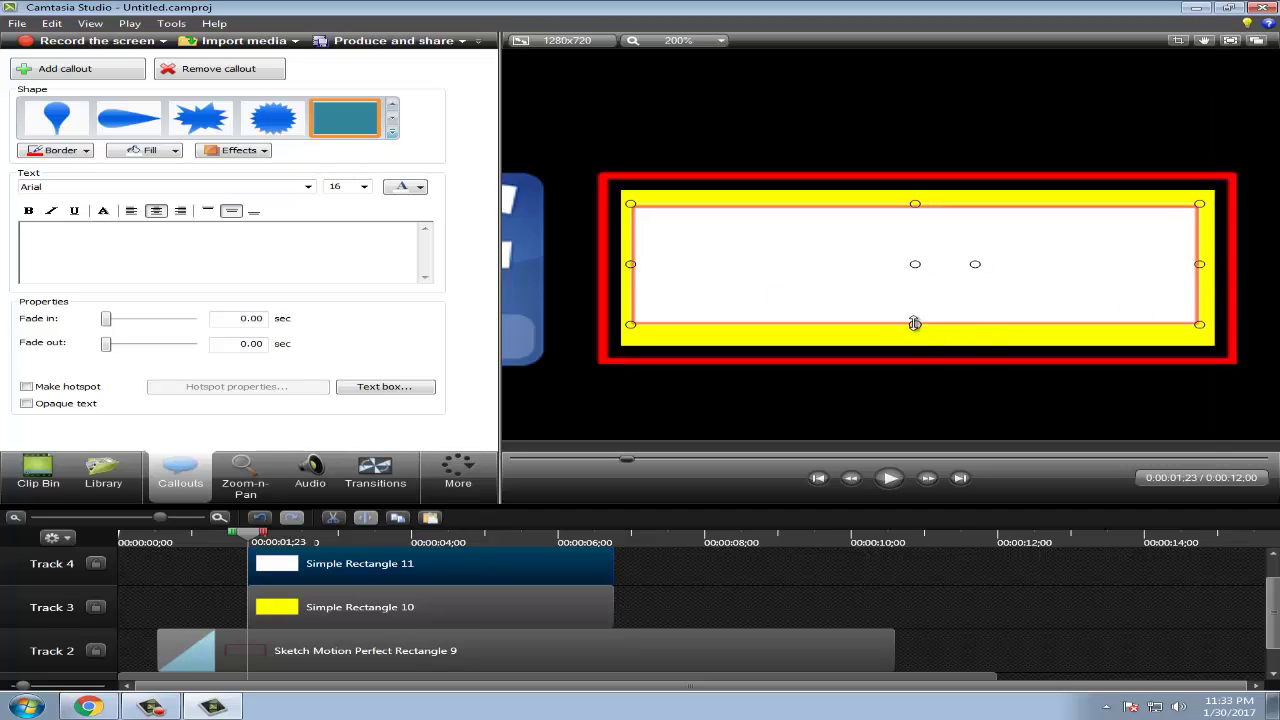
left_click_drag(914, 323, 914, 332)
Remove the white rectangle's border and check the nested rectangles at 0:00:02;13 on the whole canvas.
left_click(87, 152)
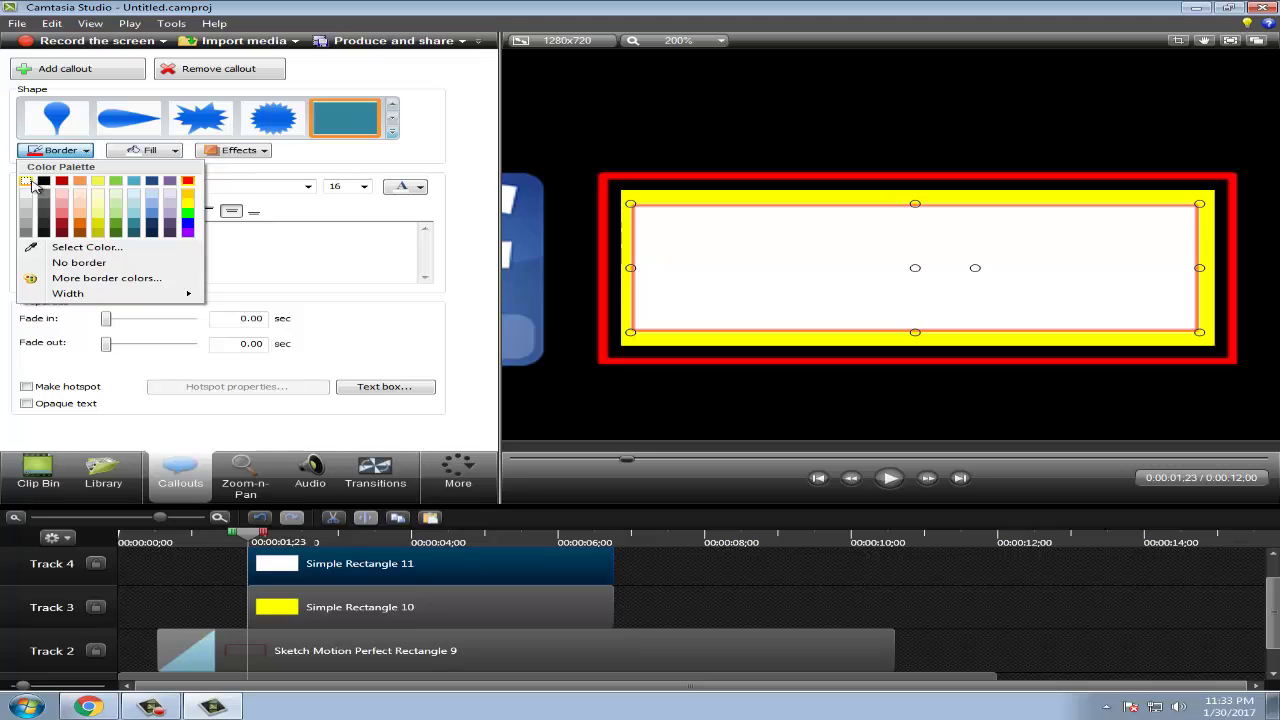
left_click(78, 262)
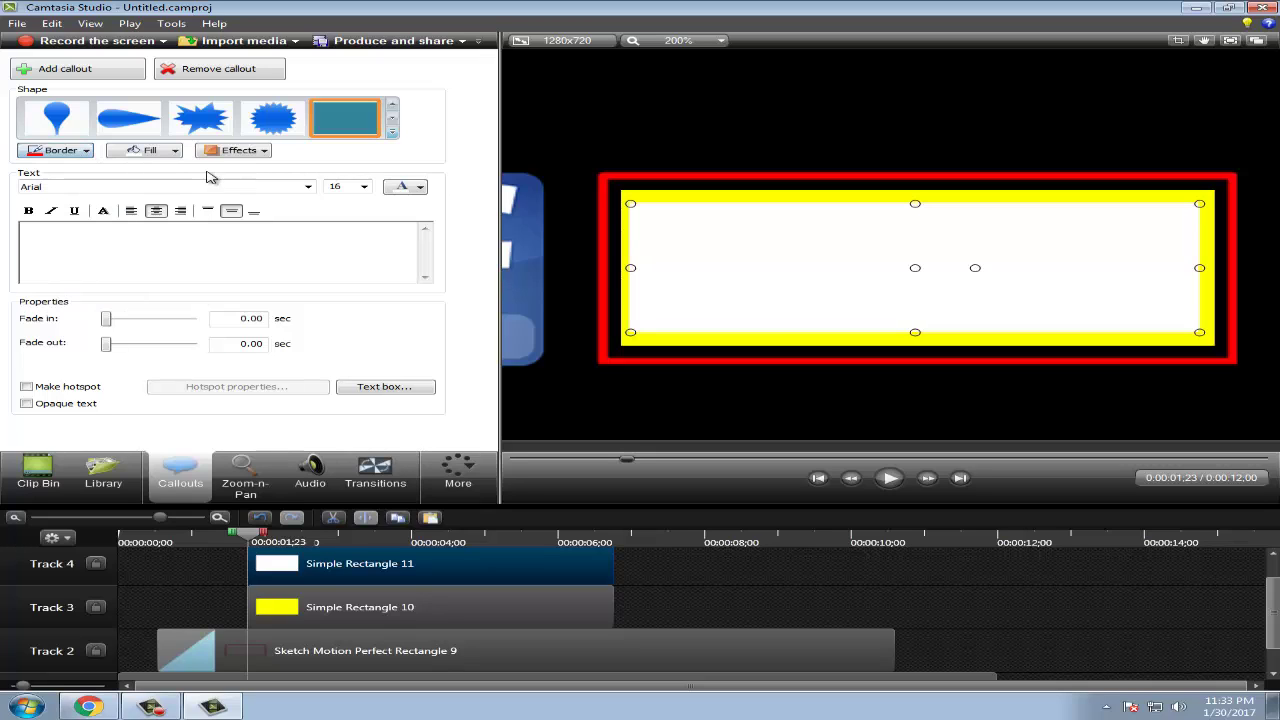
left_click(920, 603)
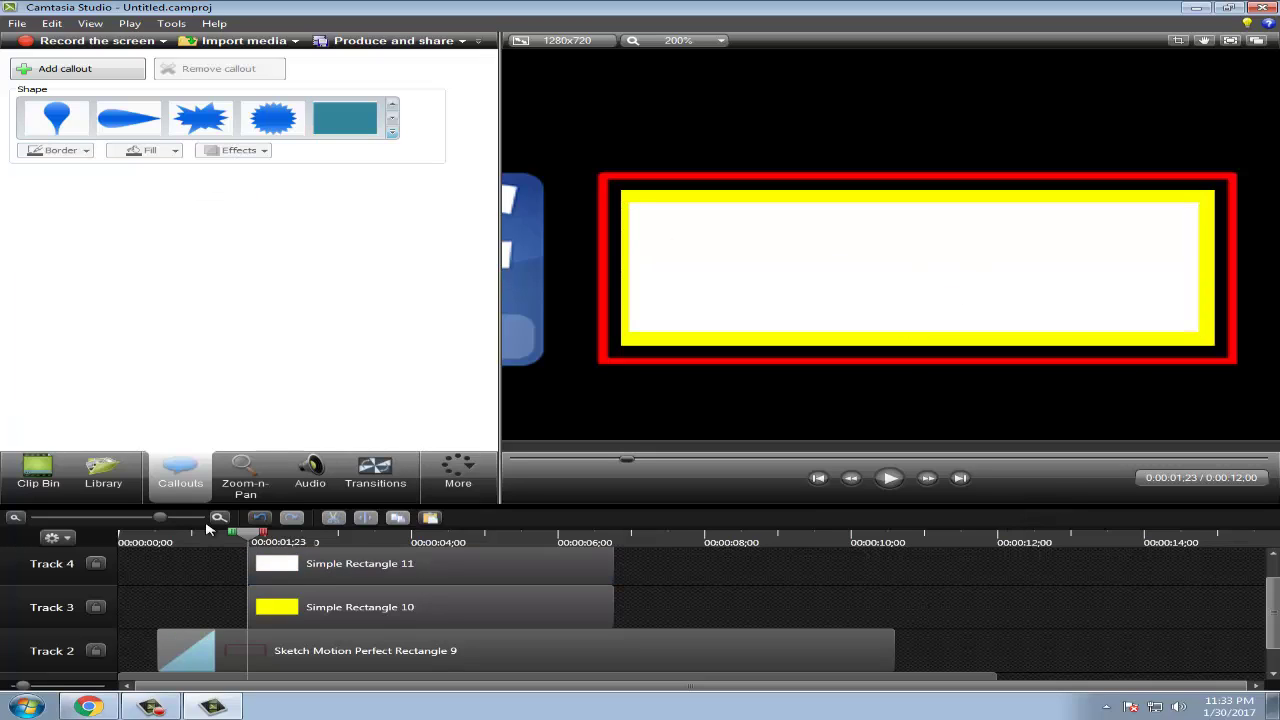
left_click(297, 552)
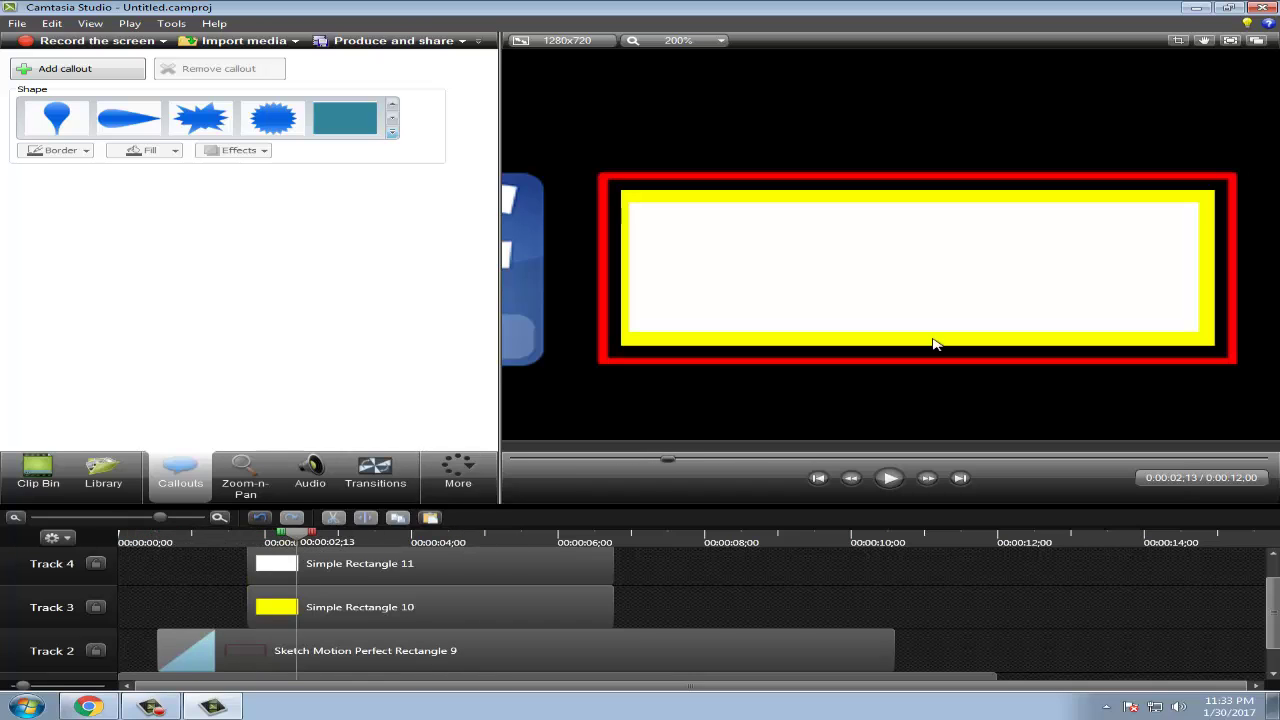
left_click(875, 262)
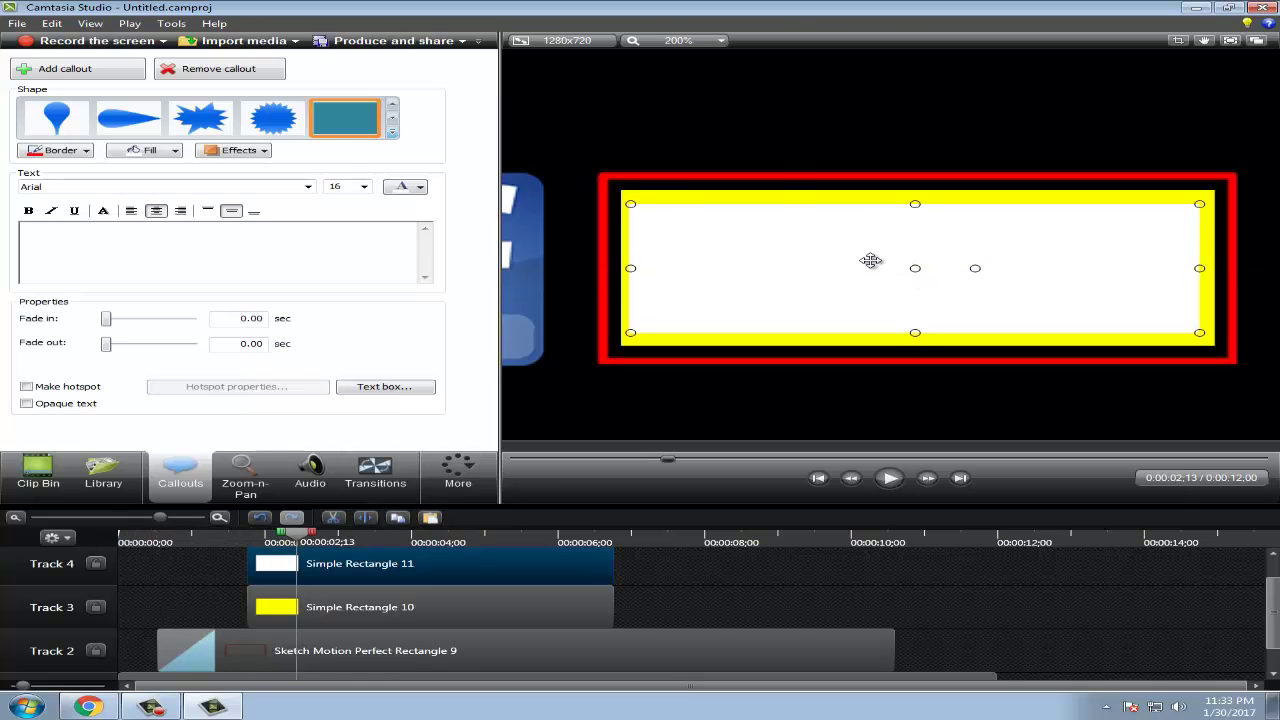
left_click(878, 608)
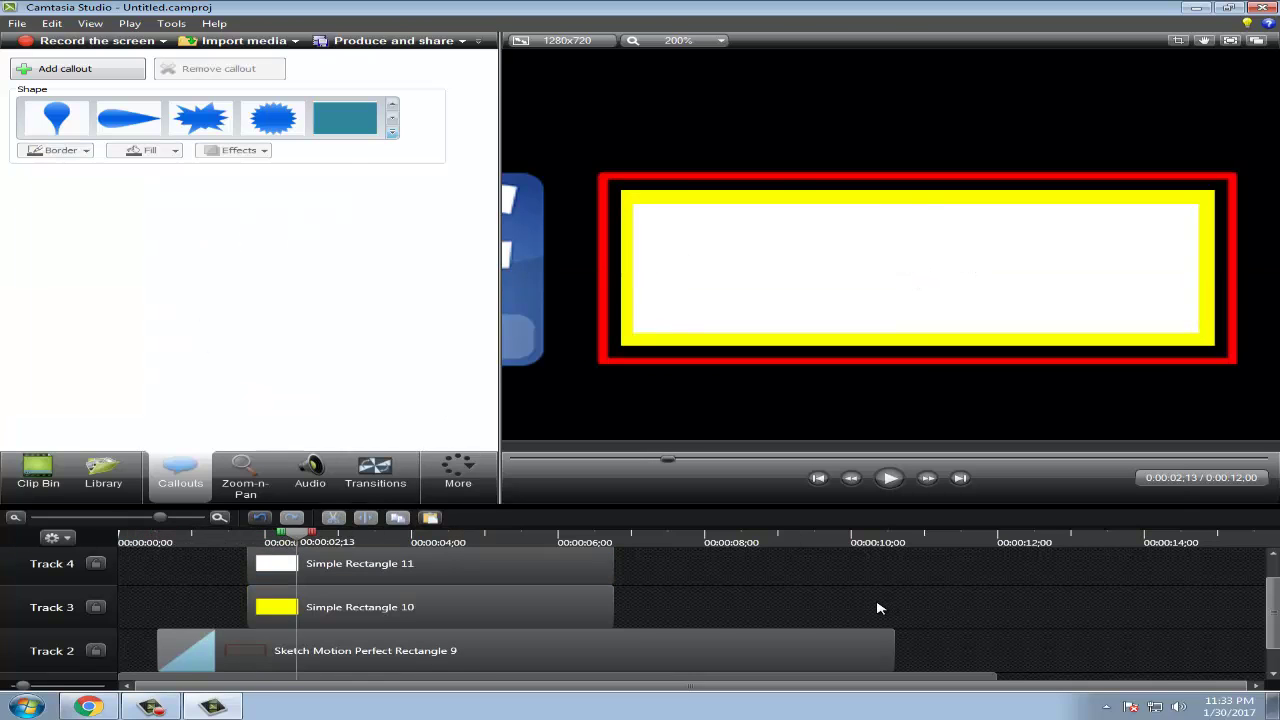
left_click(715, 40)
left_click(695, 155)
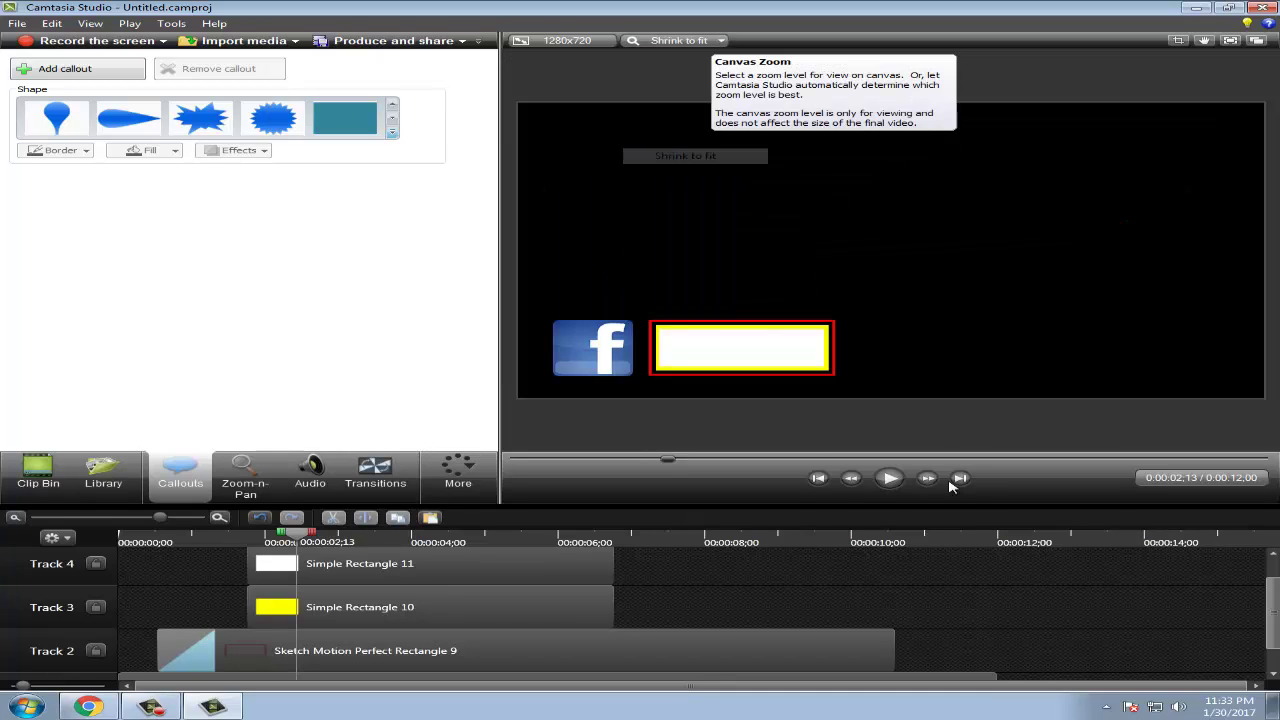
Examine the red sketched frame at 0:00:01;15 with the canvas enlarged to 200%.
left_click(776, 357)
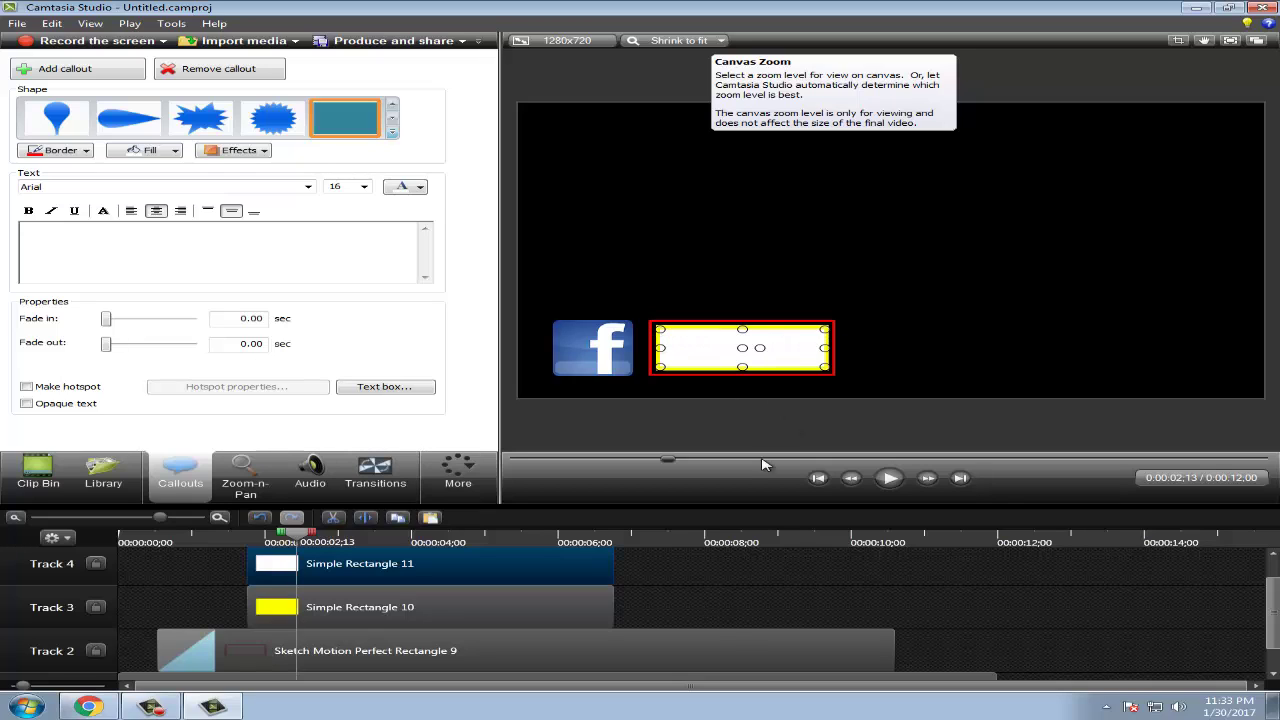
left_click_drag(295, 540, 244, 541)
double_click(230, 541)
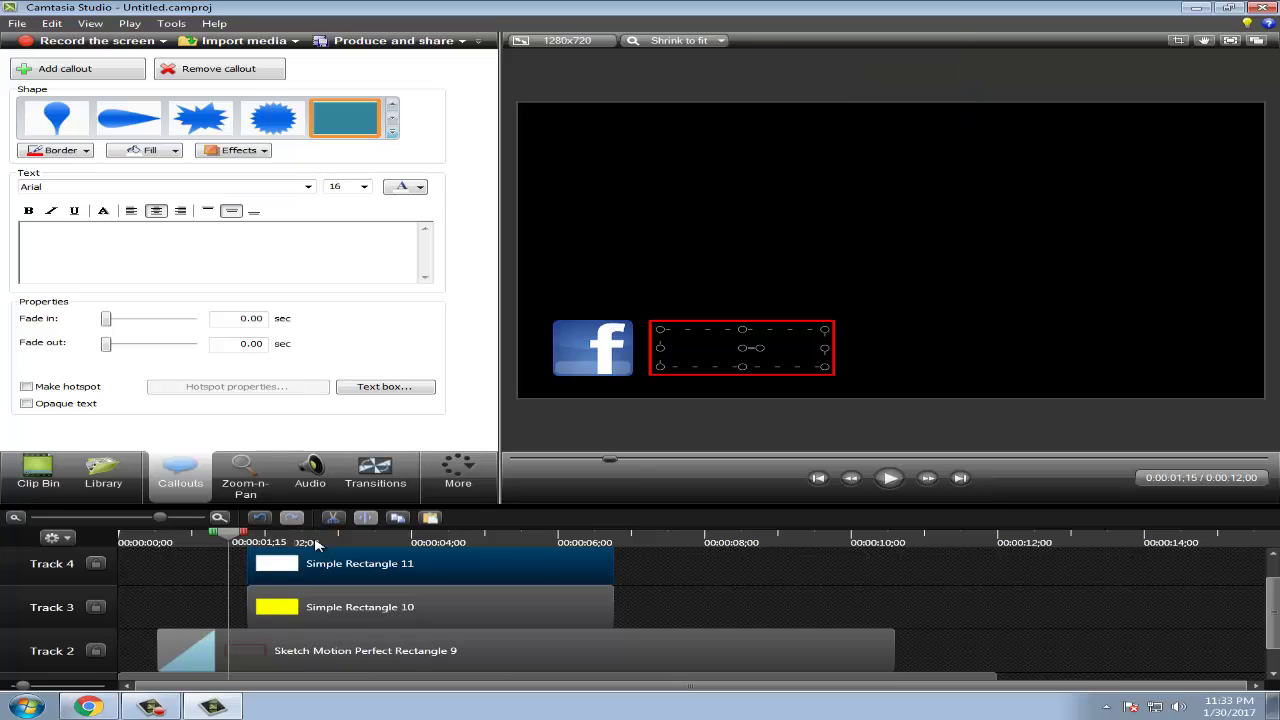
left_click(720, 41)
left_click(712, 123)
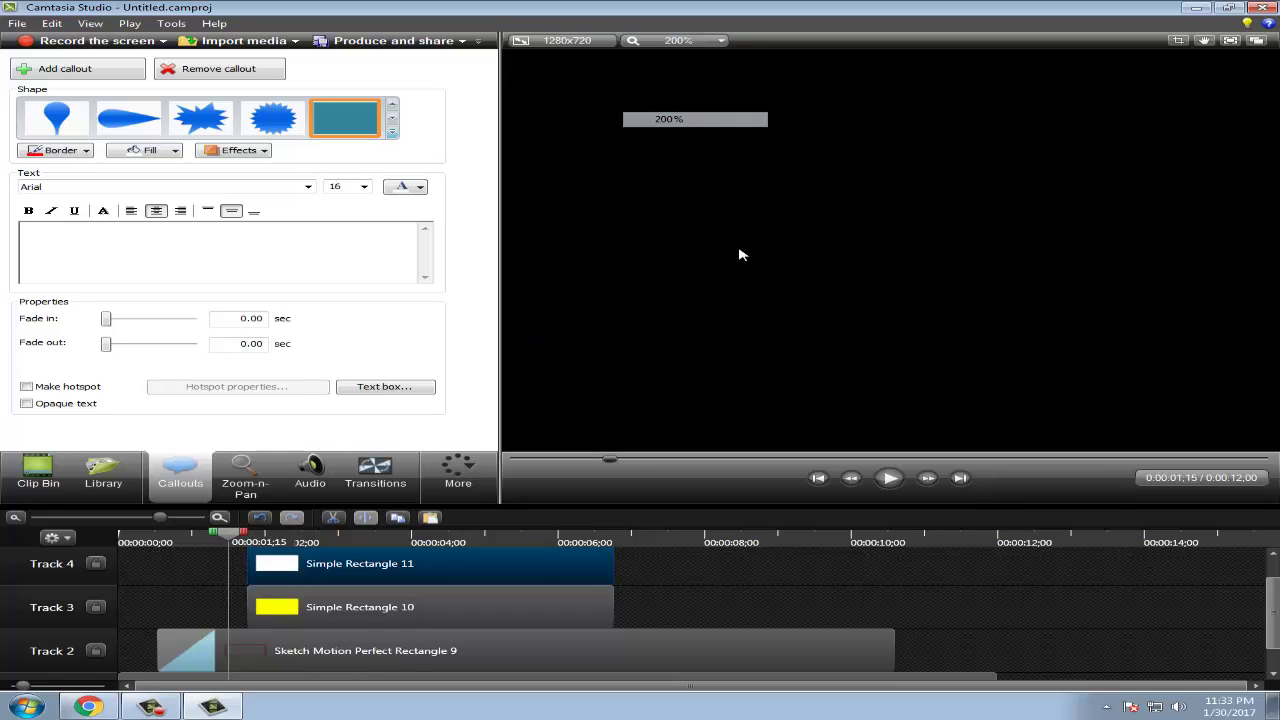
left_click(906, 216)
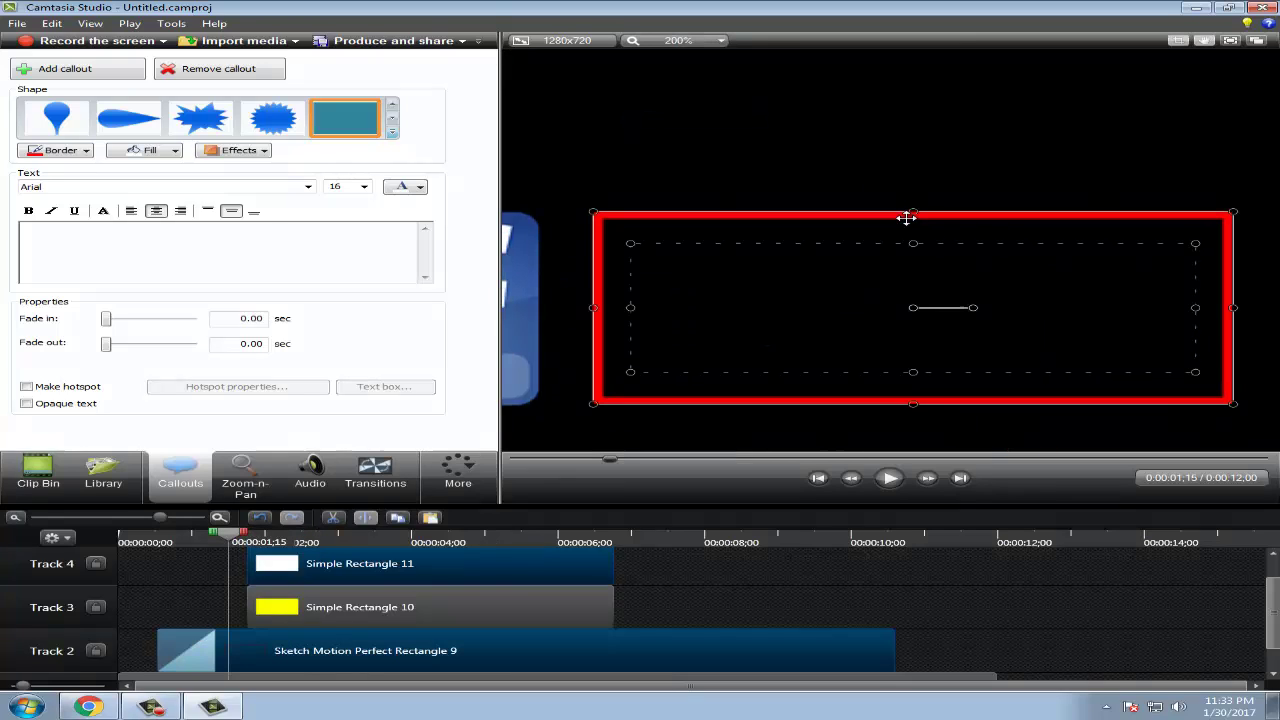
left_click(718, 42)
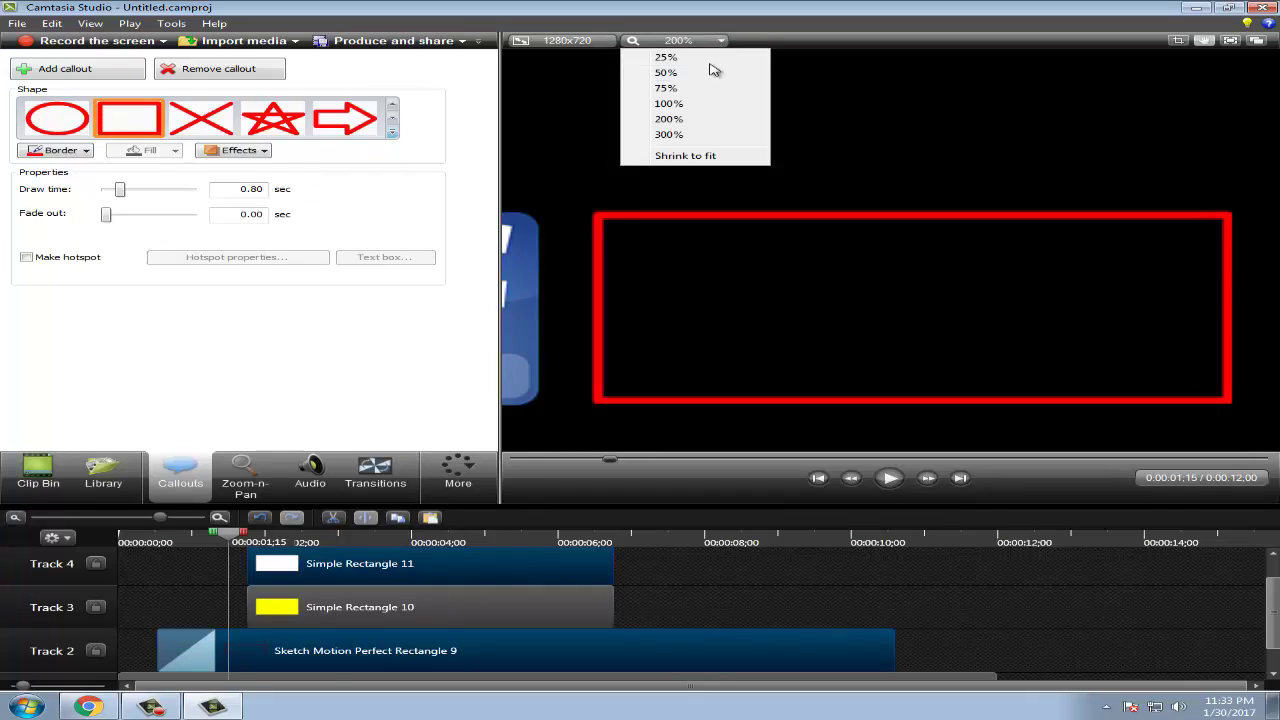
left_click(675, 119)
left_click(847, 604)
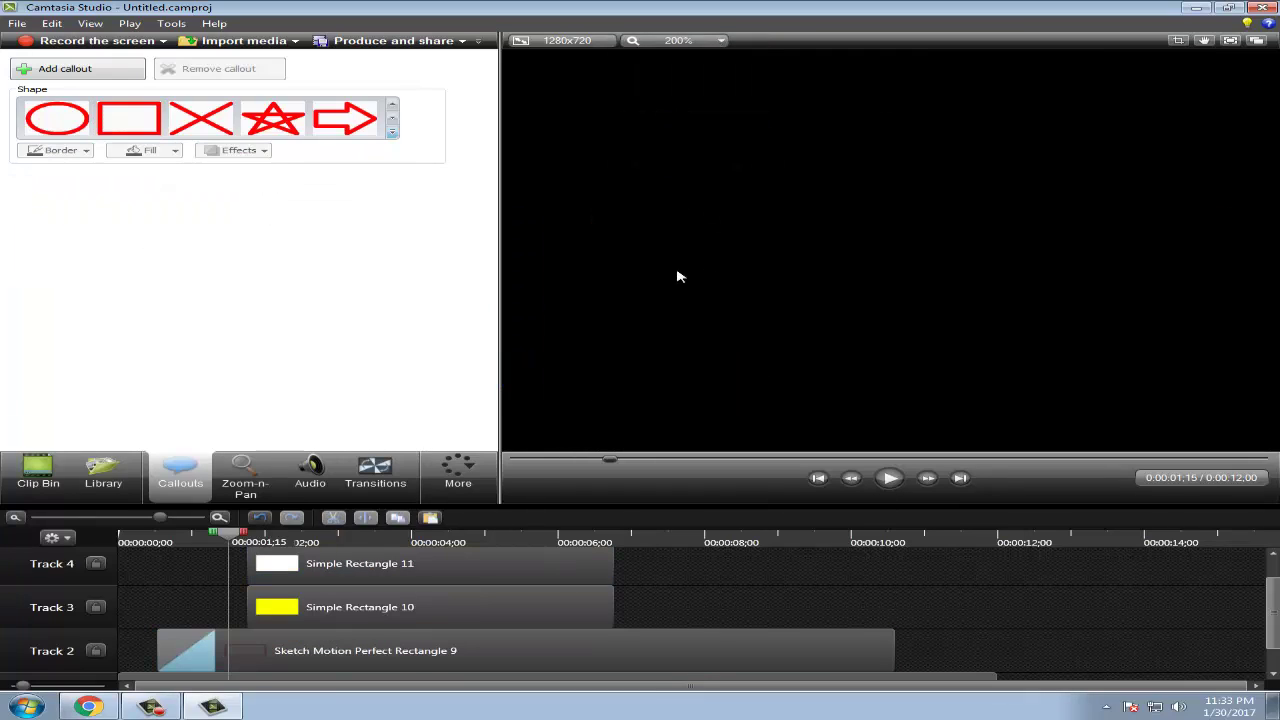
Inspect the nested yellow and white rectangles inside the red frame at 0:00:03;13 with the canvas at 200%.
left_click(700, 42)
left_click(668, 119)
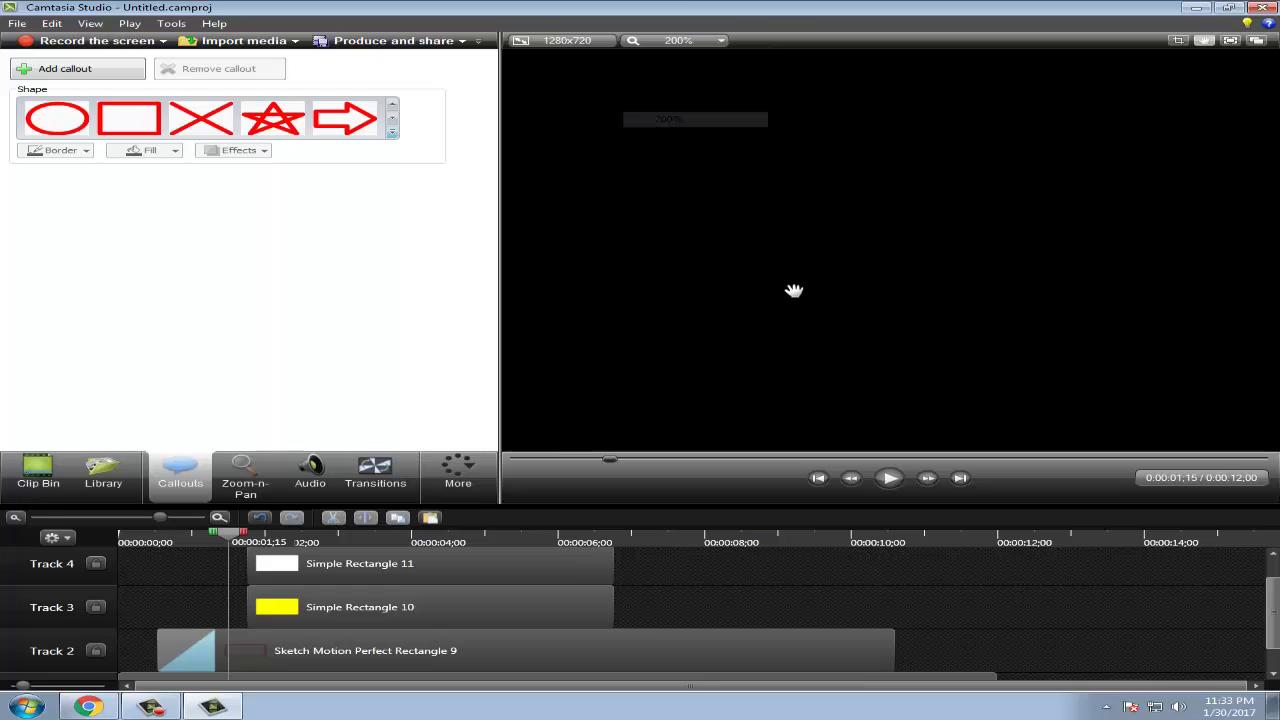
left_click(700, 42)
left_click(686, 156)
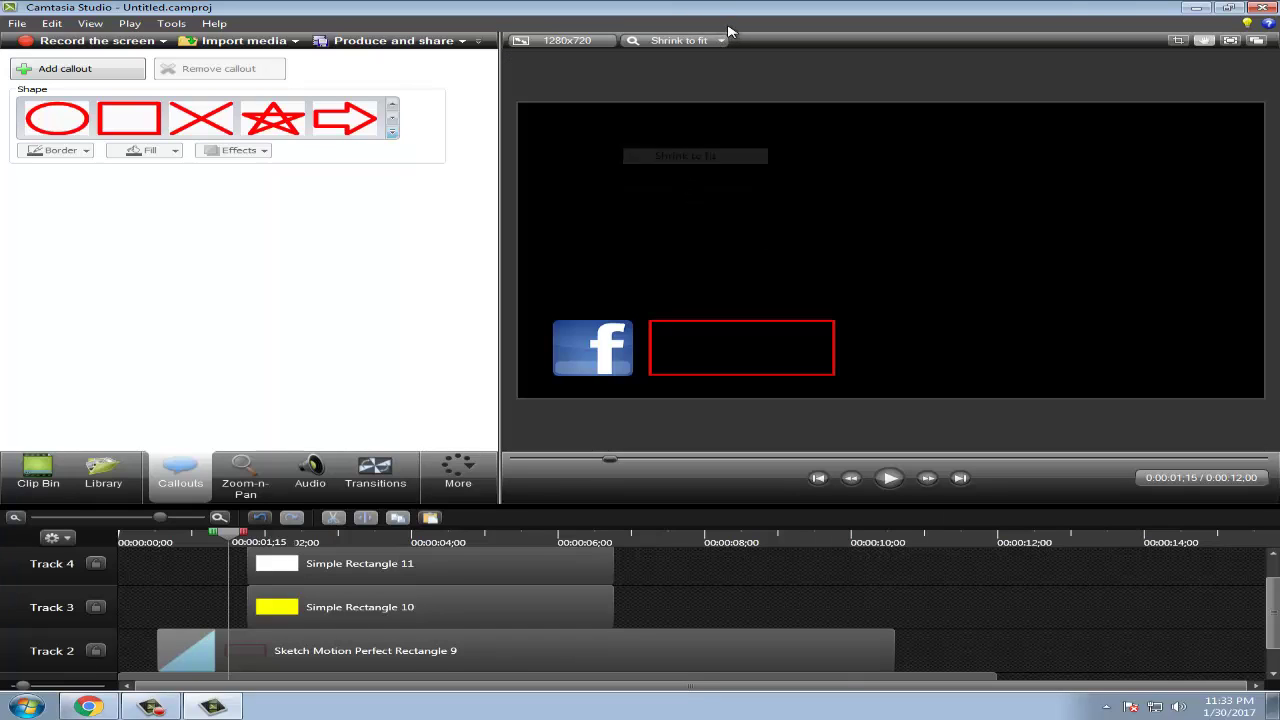
left_click(720, 40)
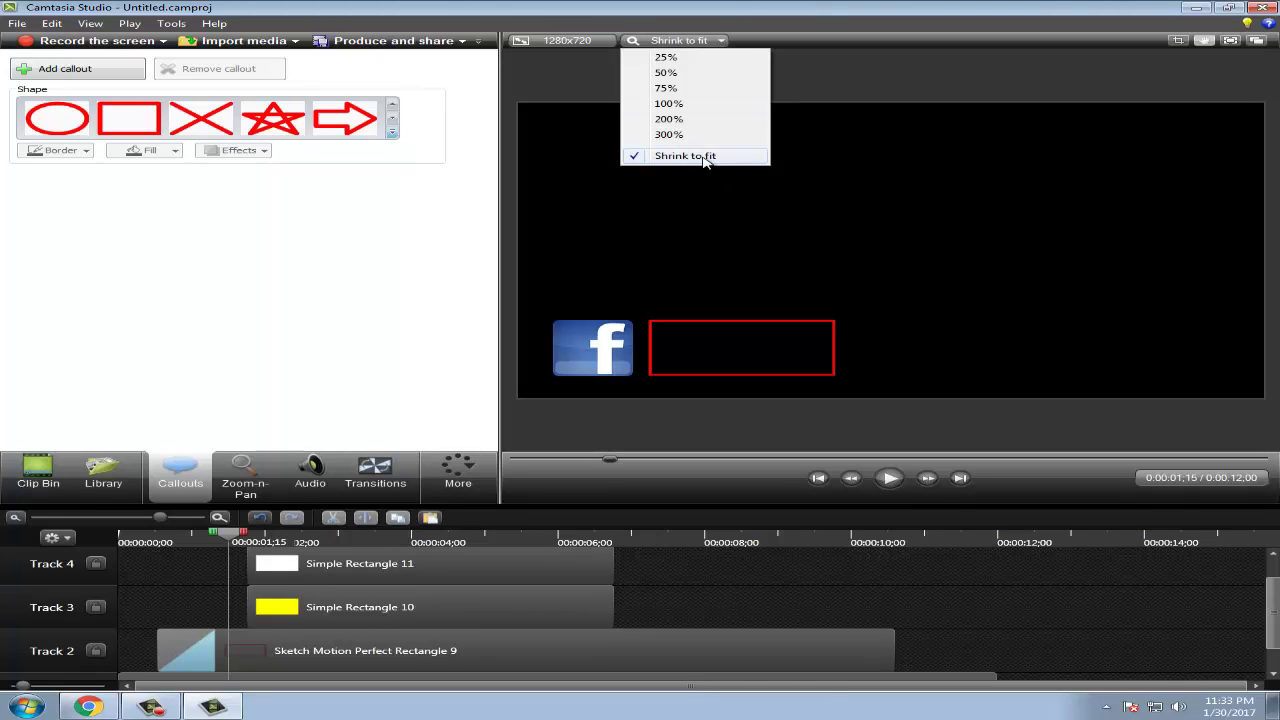
left_click(804, 588)
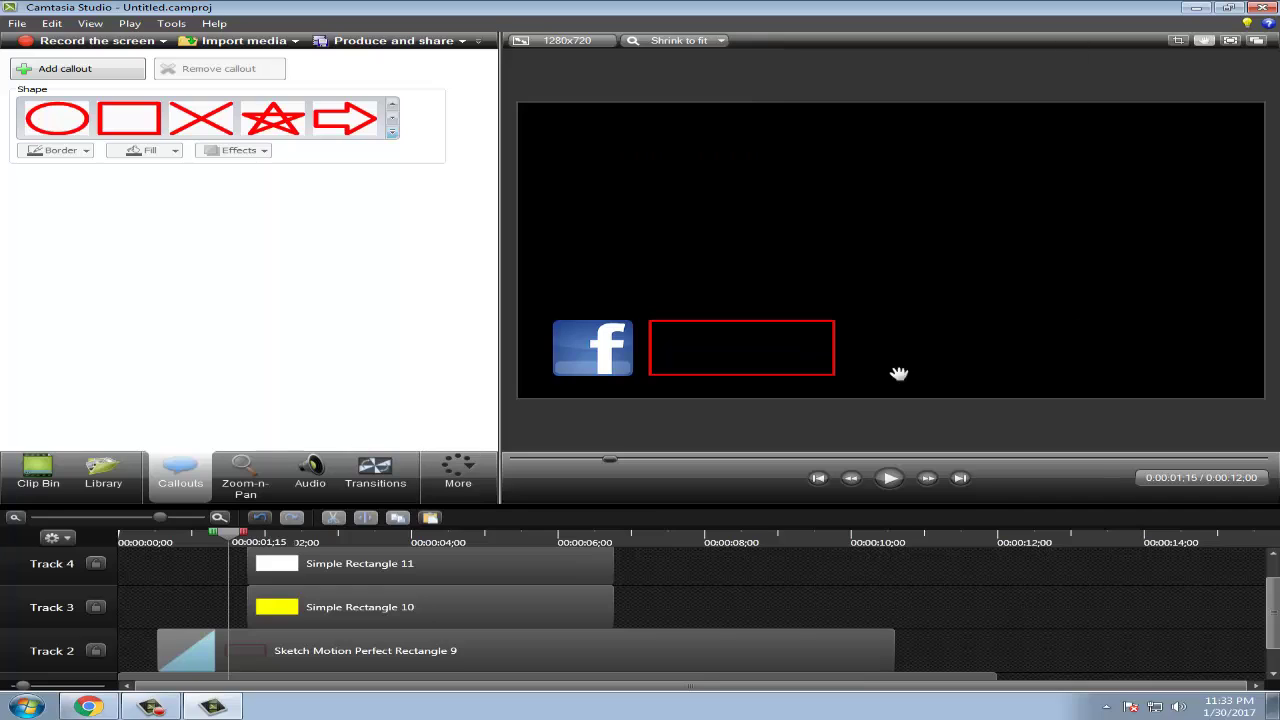
left_click(719, 42)
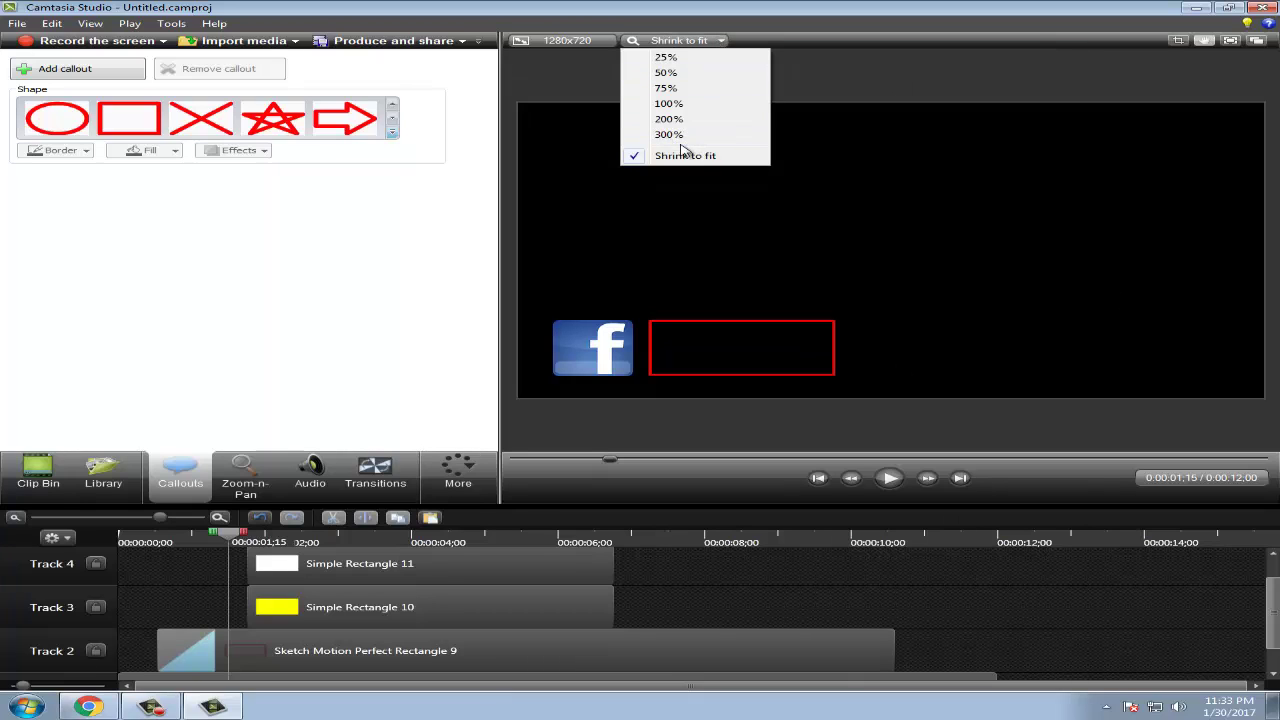
left_click(668, 119)
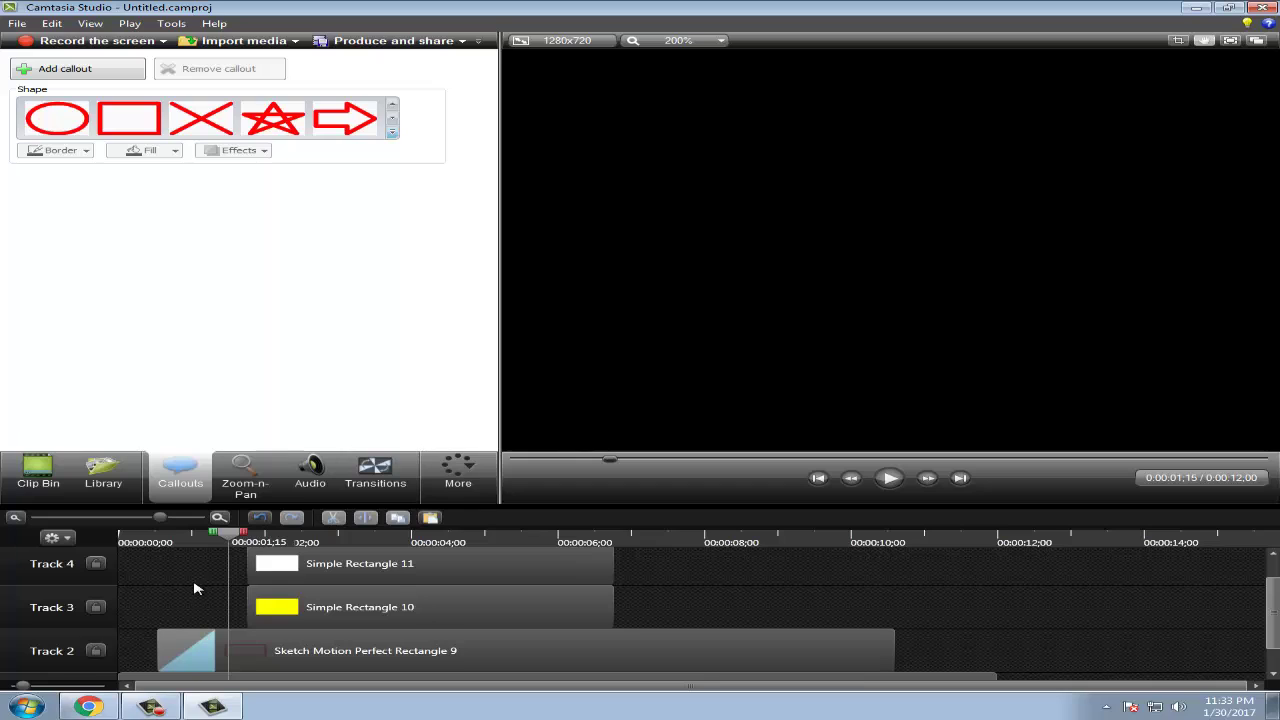
left_click_drag(235, 540, 374, 541)
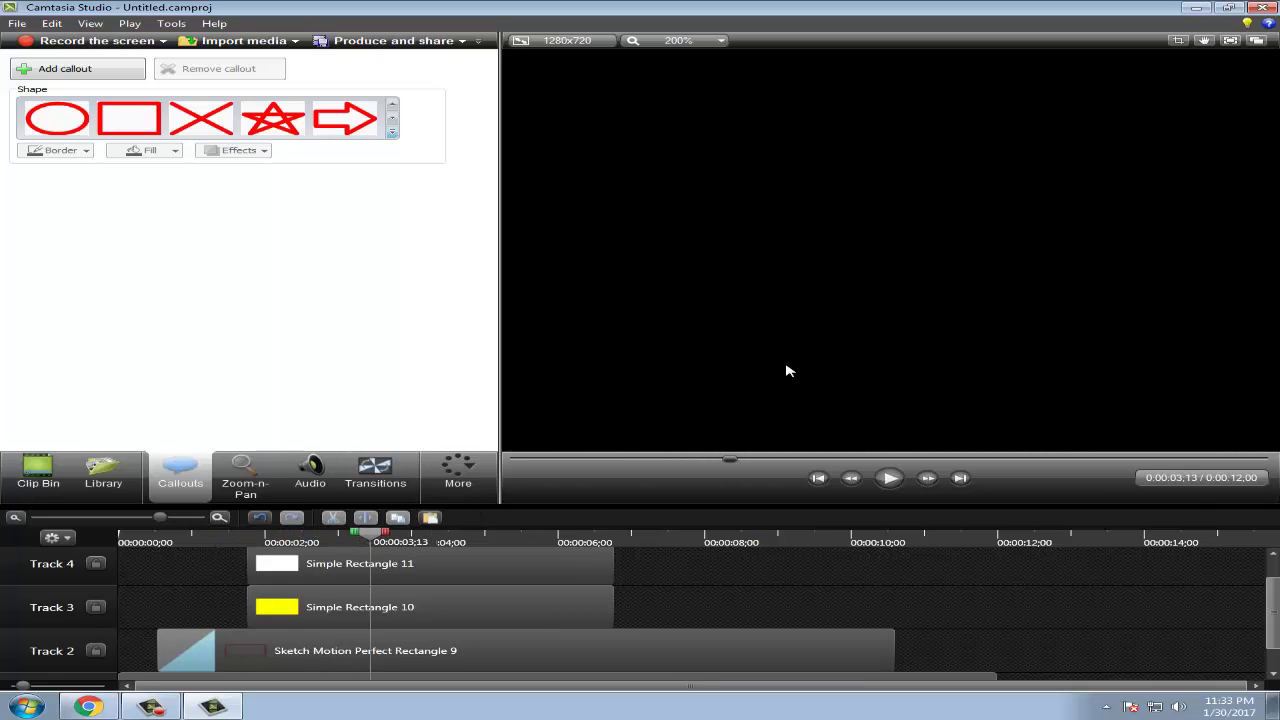
left_click_drag(777, 343, 760, 291)
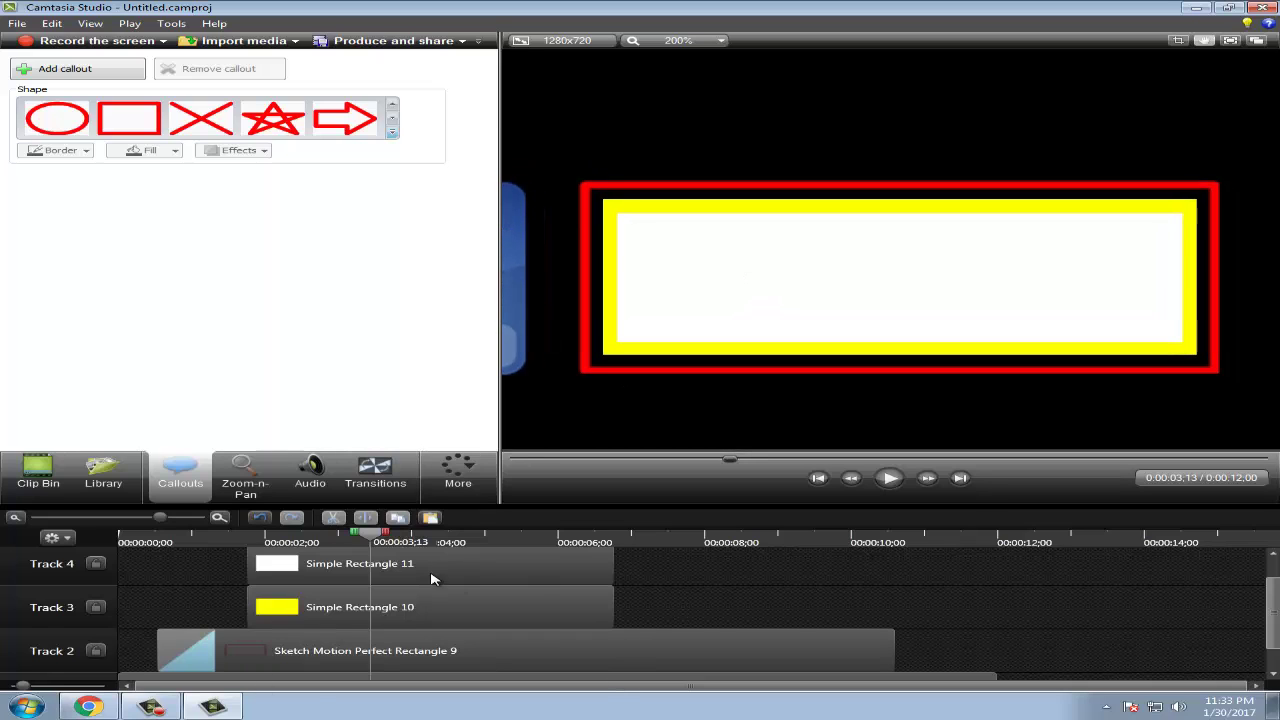
Add a Text callout at 0:00:03;13 on a new track above the white rectangle.
left_click(433, 576)
scroll(740, 599, "up", 1)
left_click(220, 584)
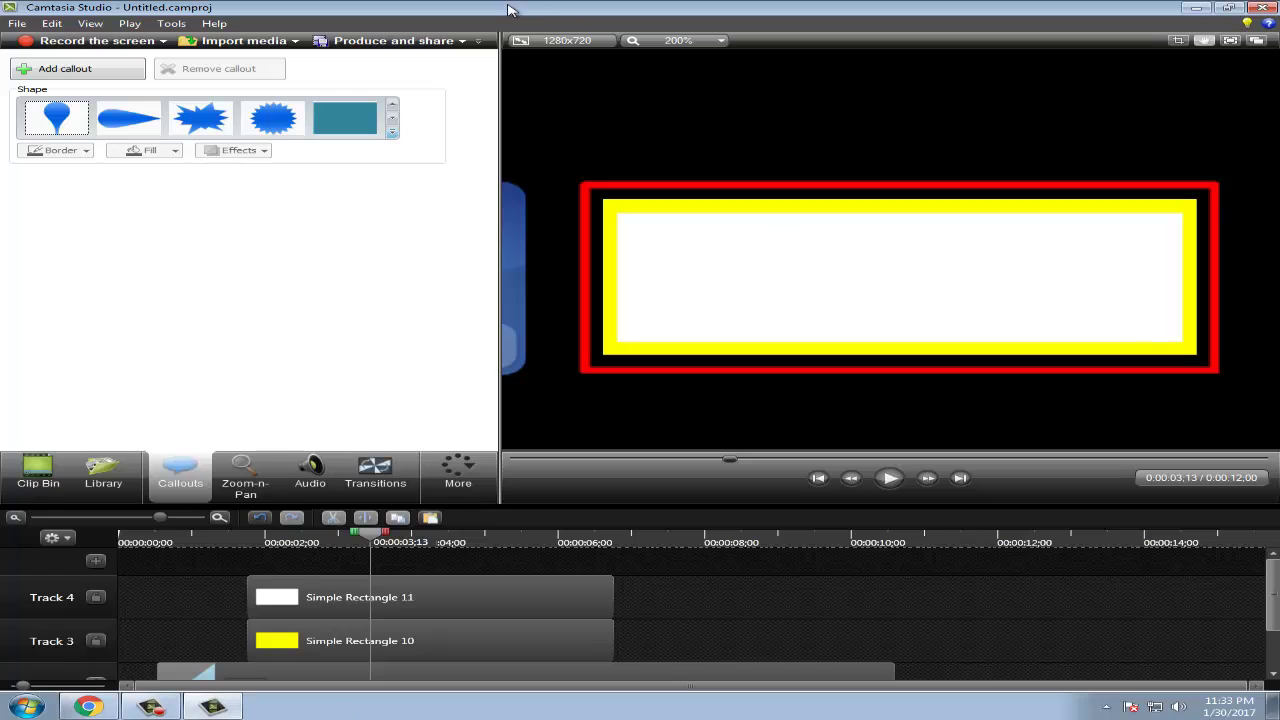
left_click(390, 138)
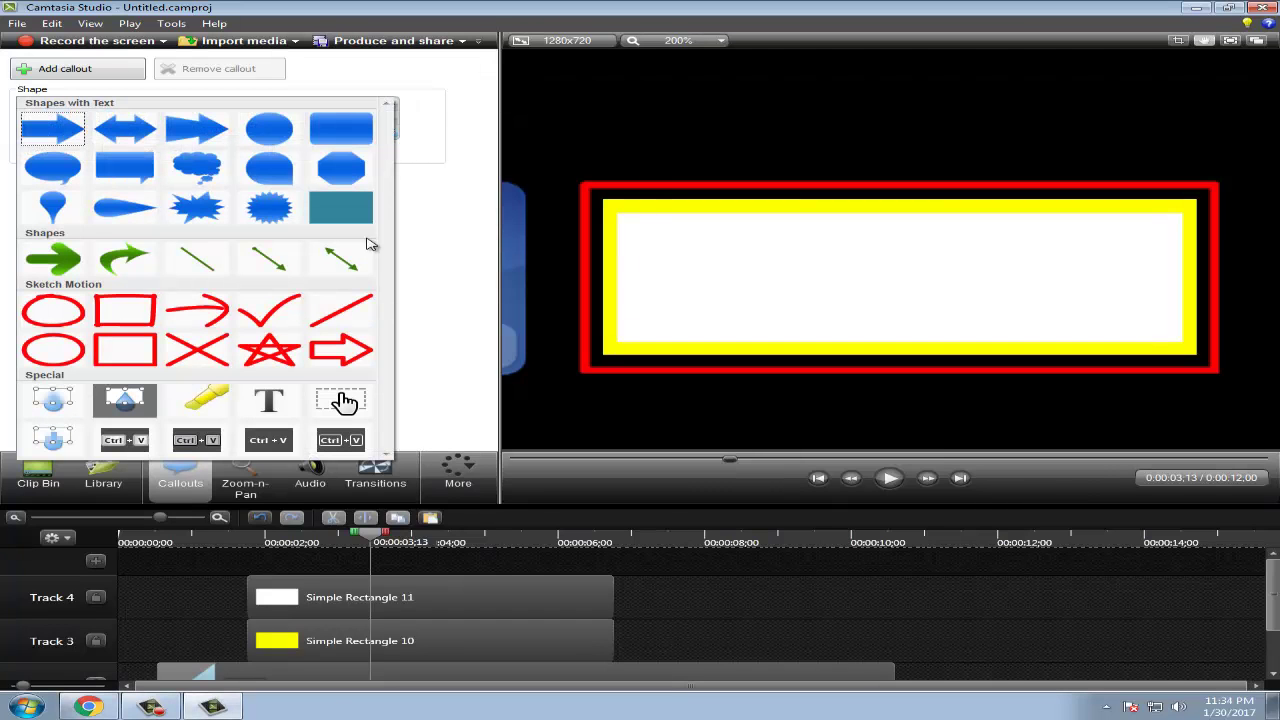
left_click(344, 400)
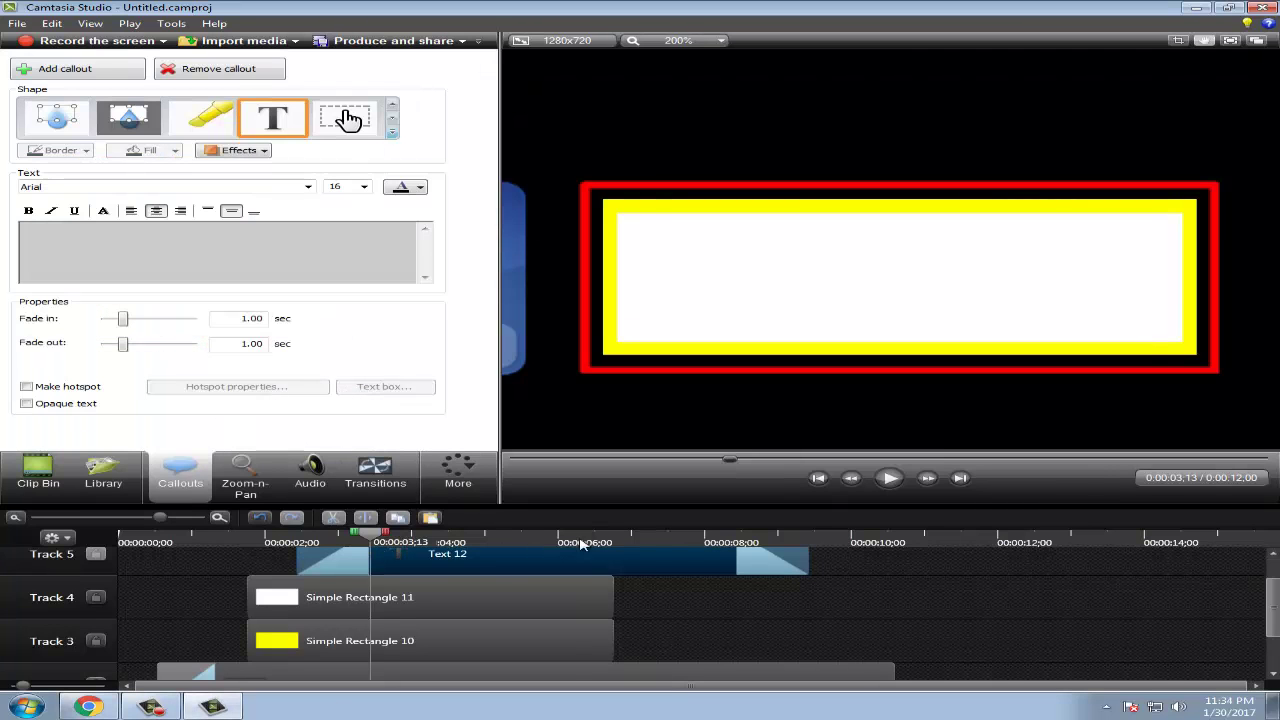
Set the Track 5 text callout's fade in and fade out to 0.00 sec and align it with the white rectangle's clip.
scroll(1276, 612, "up", 1)
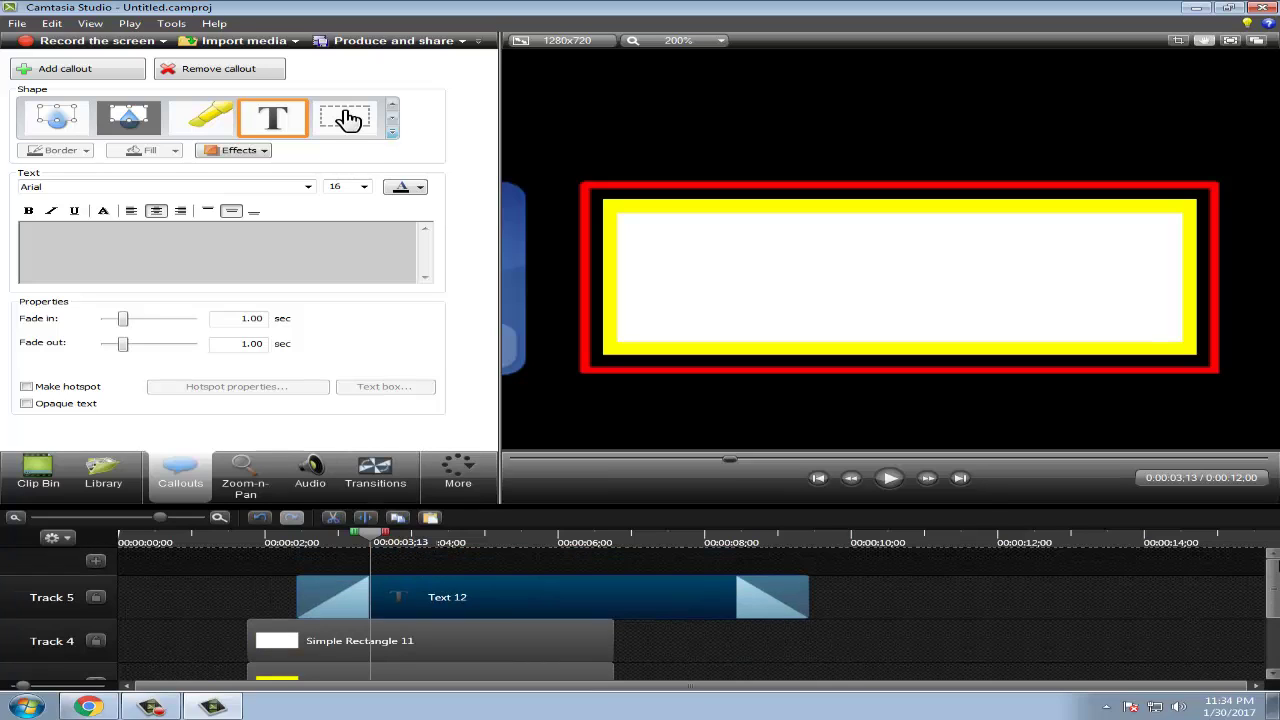
left_click_drag(545, 604, 478, 590)
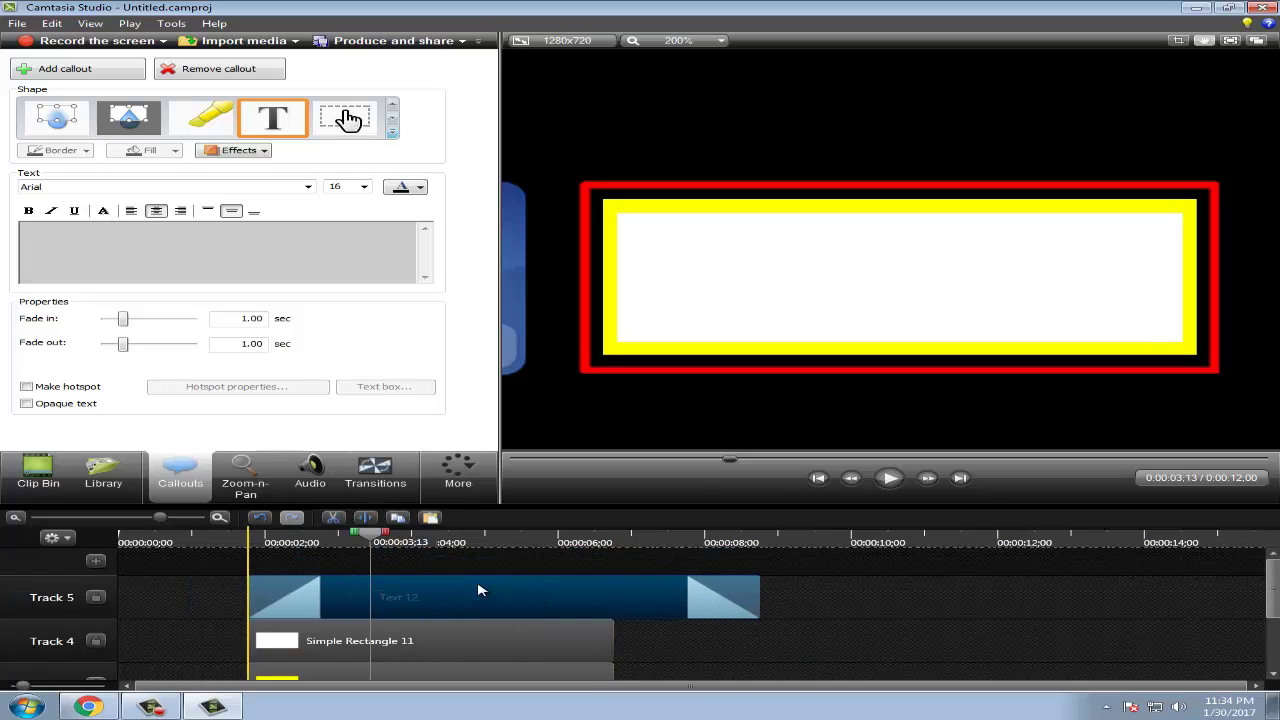
left_click_drag(378, 543, 285, 555)
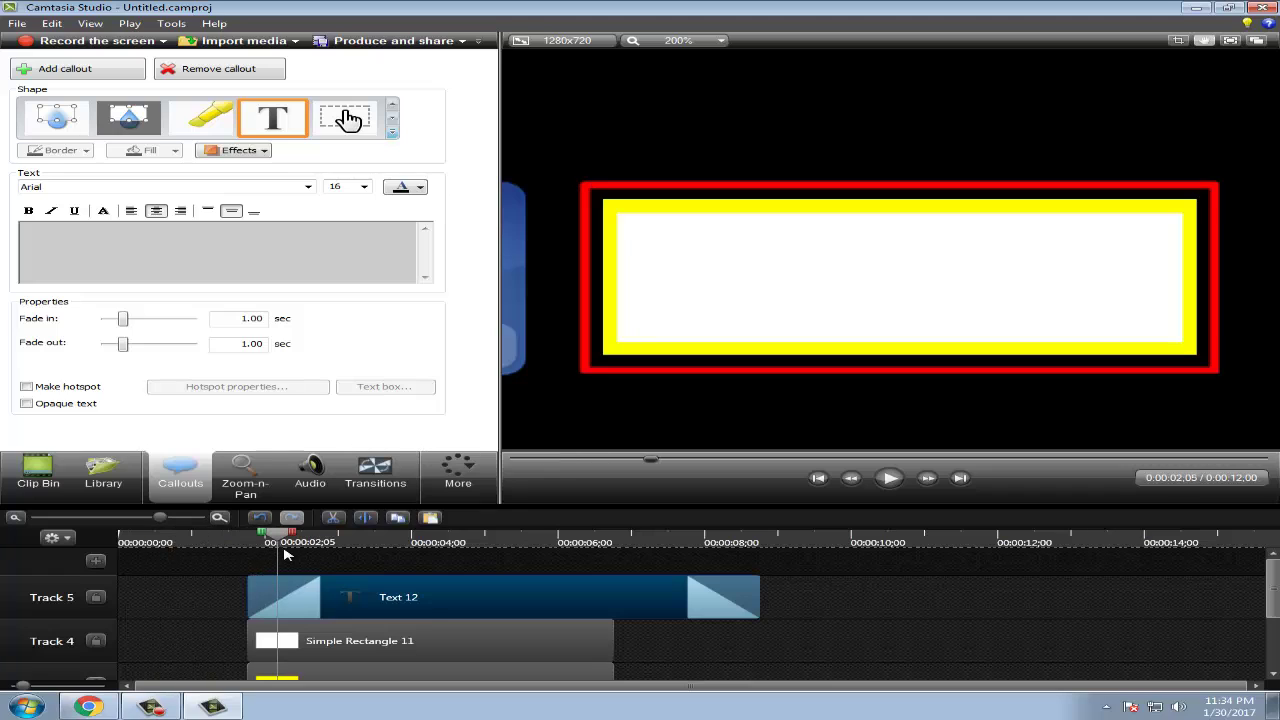
left_click_drag(434, 611, 432, 611)
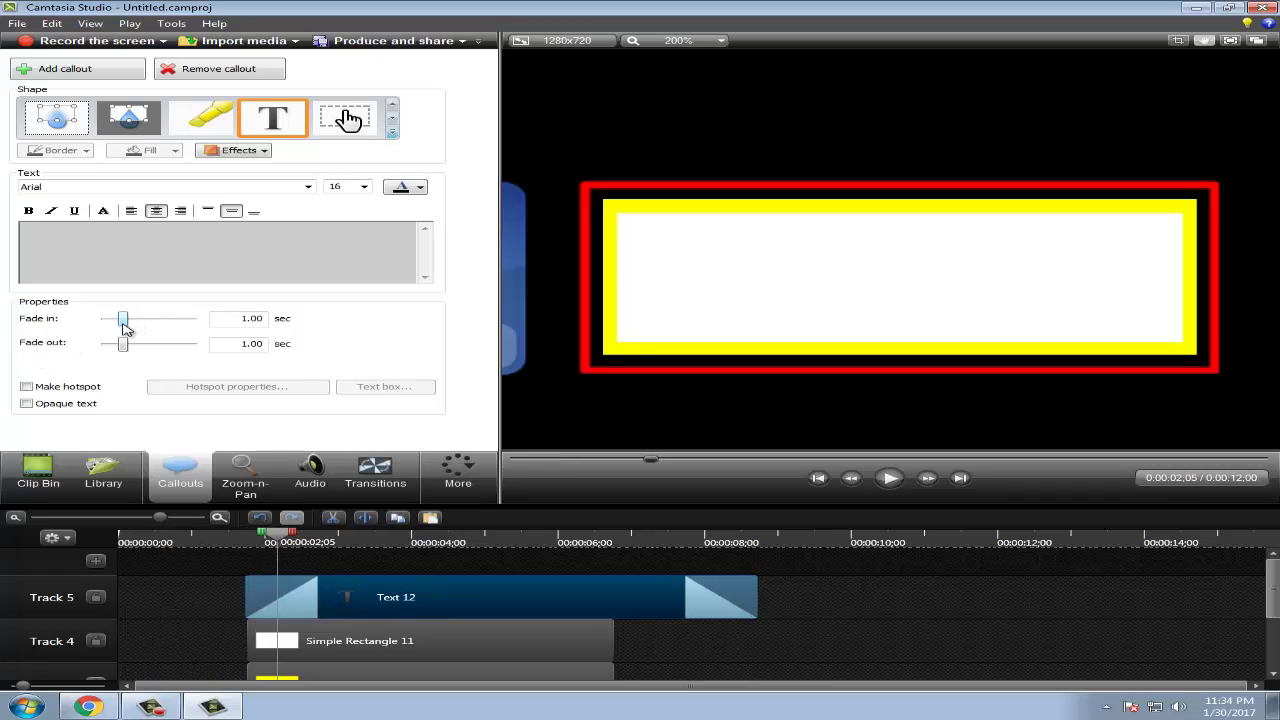
left_click_drag(123, 320, 102, 320)
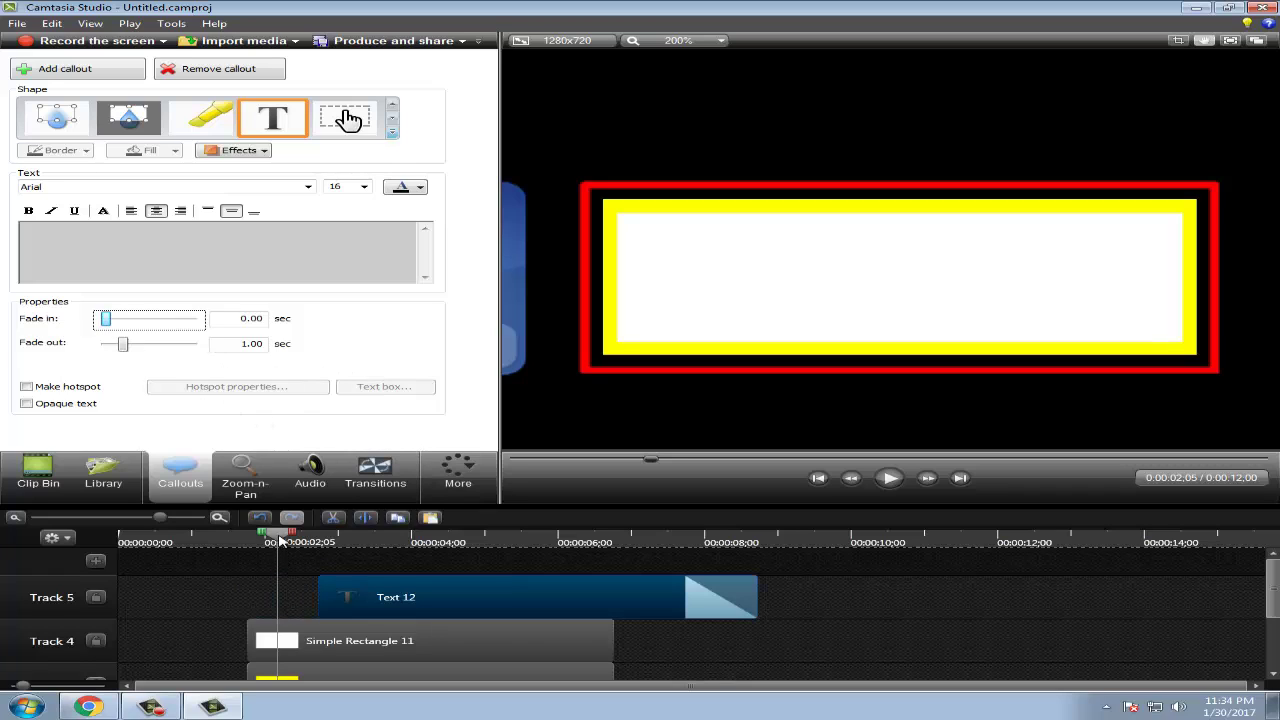
left_click(361, 538)
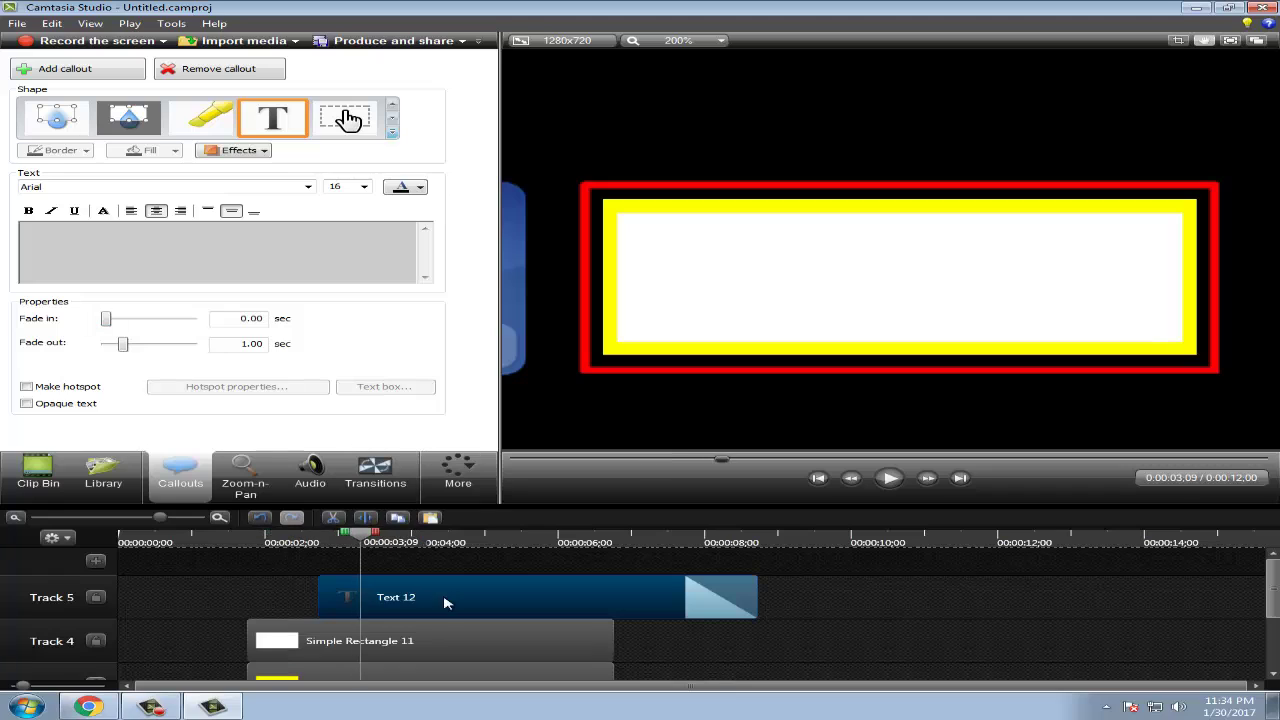
left_click_drag(128, 352, 103, 345)
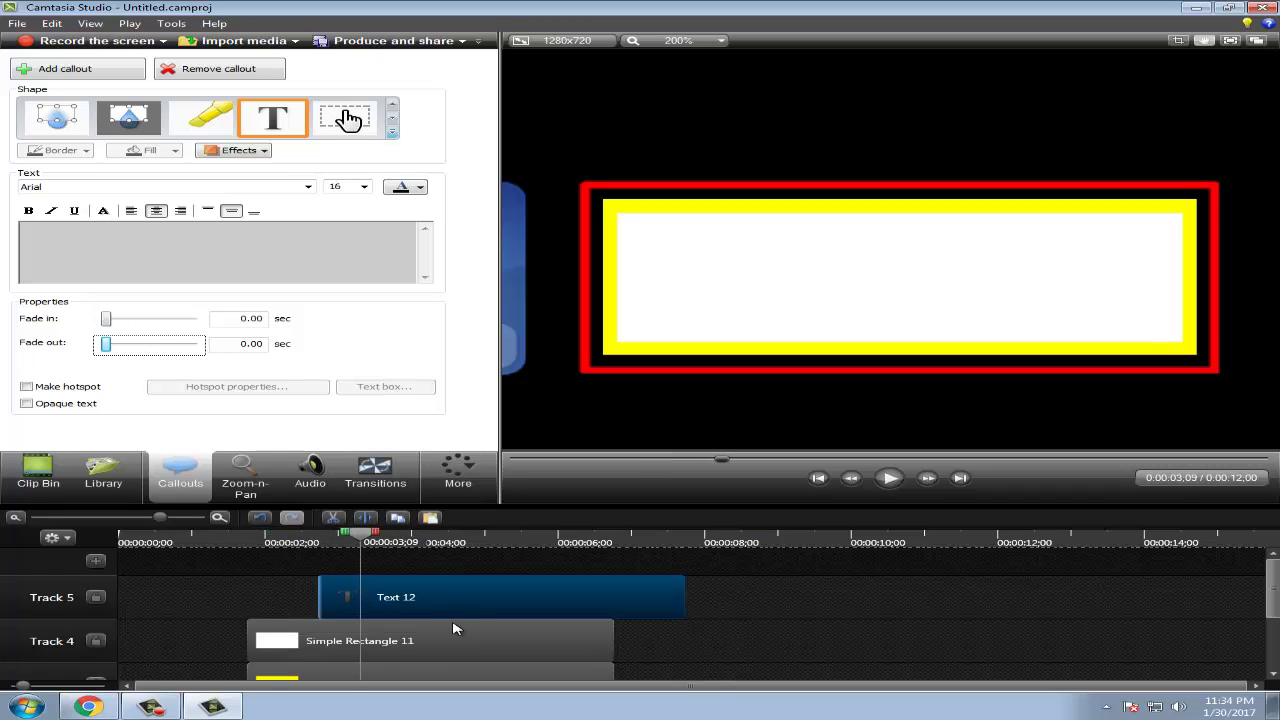
left_click_drag(503, 597, 432, 597)
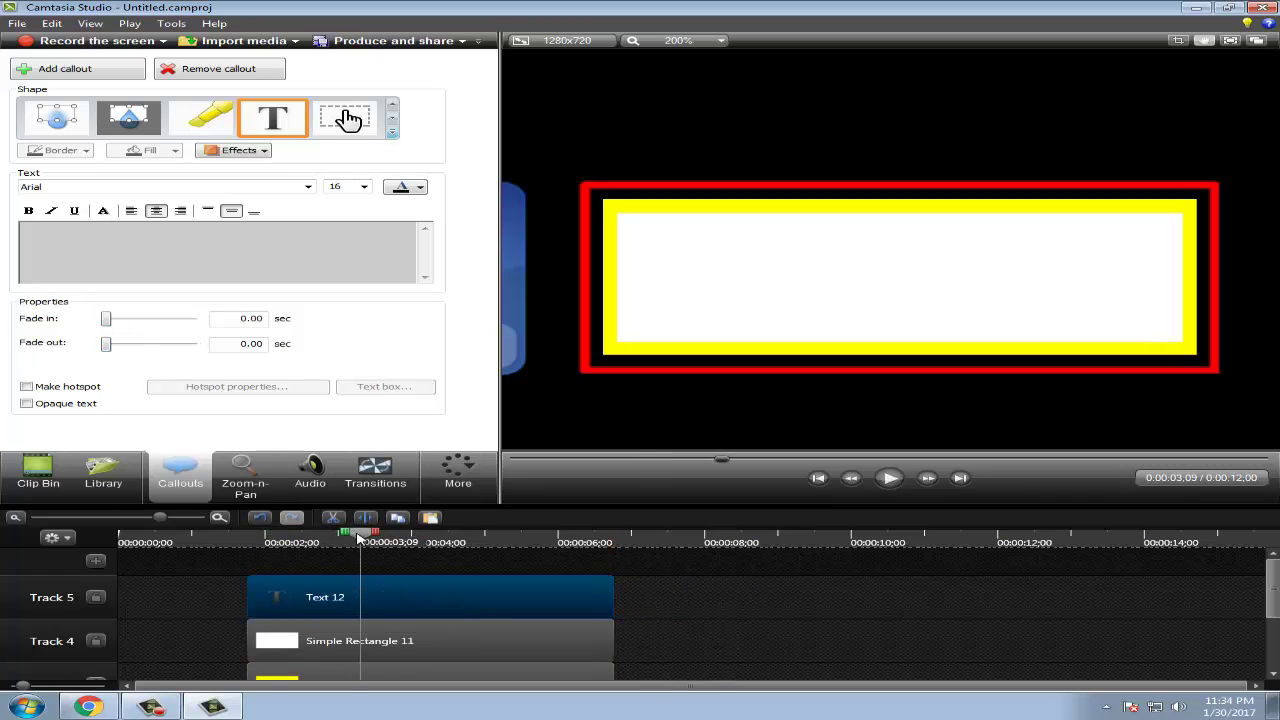
Enter the Facebook page address as the callout's text and place it over the white rectangle.
left_click_drag(358, 538, 267, 538)
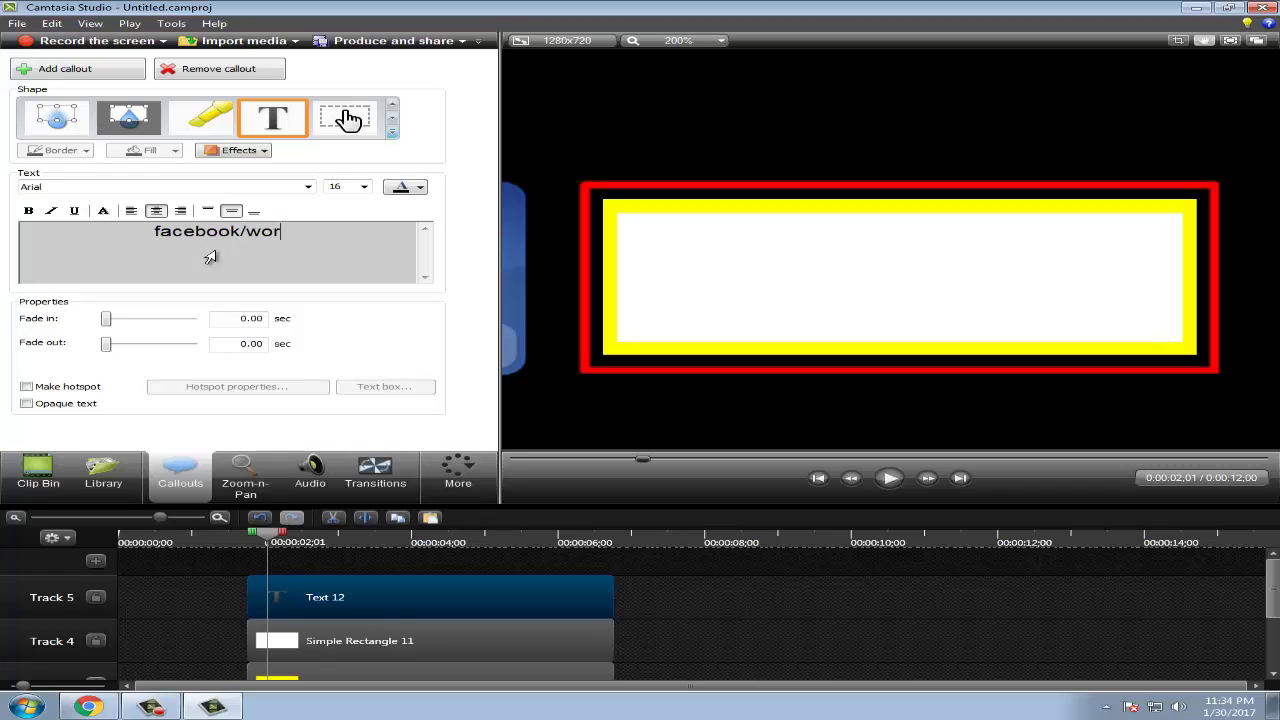
type("dnazmuls")
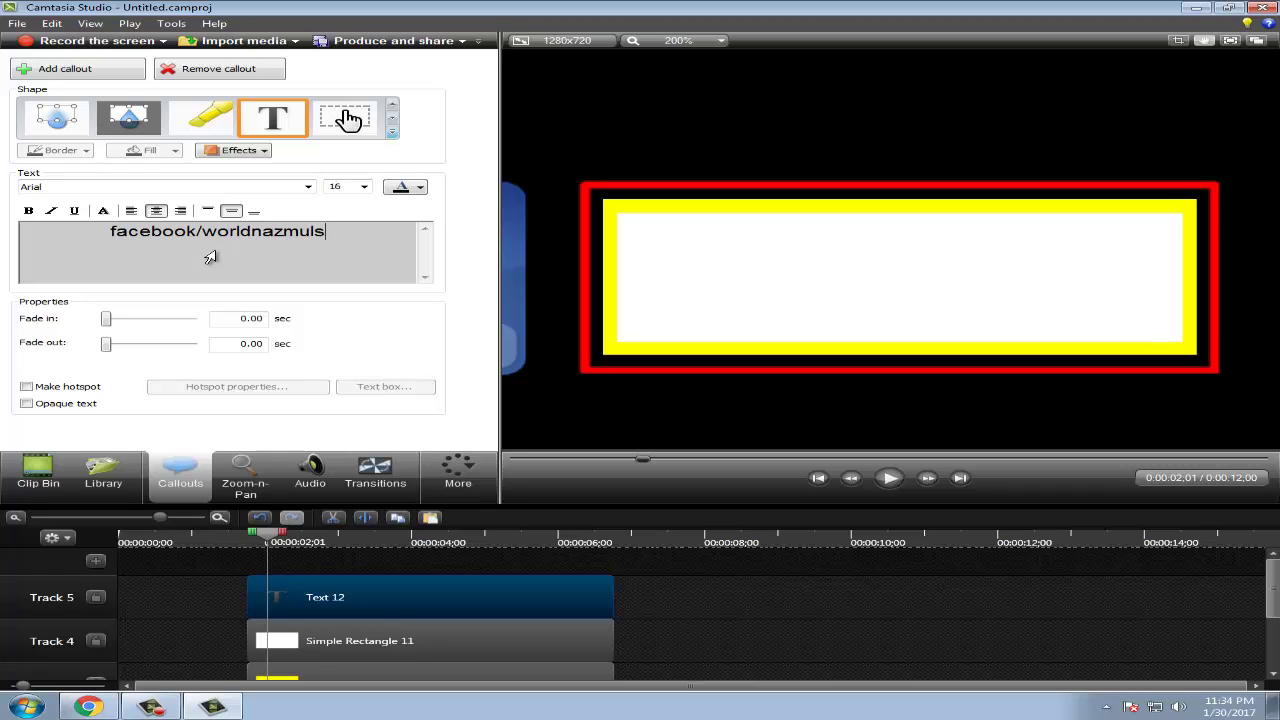
left_click(685, 40)
left_click(680, 126)
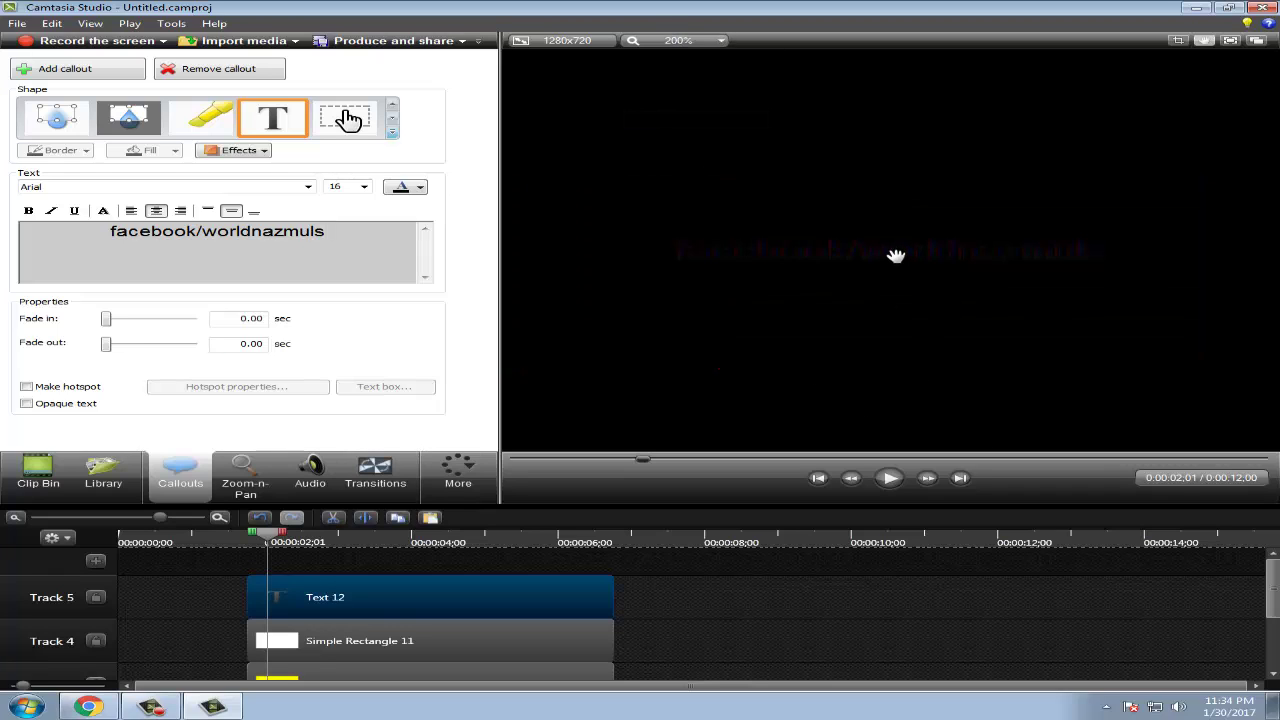
left_click(685, 40)
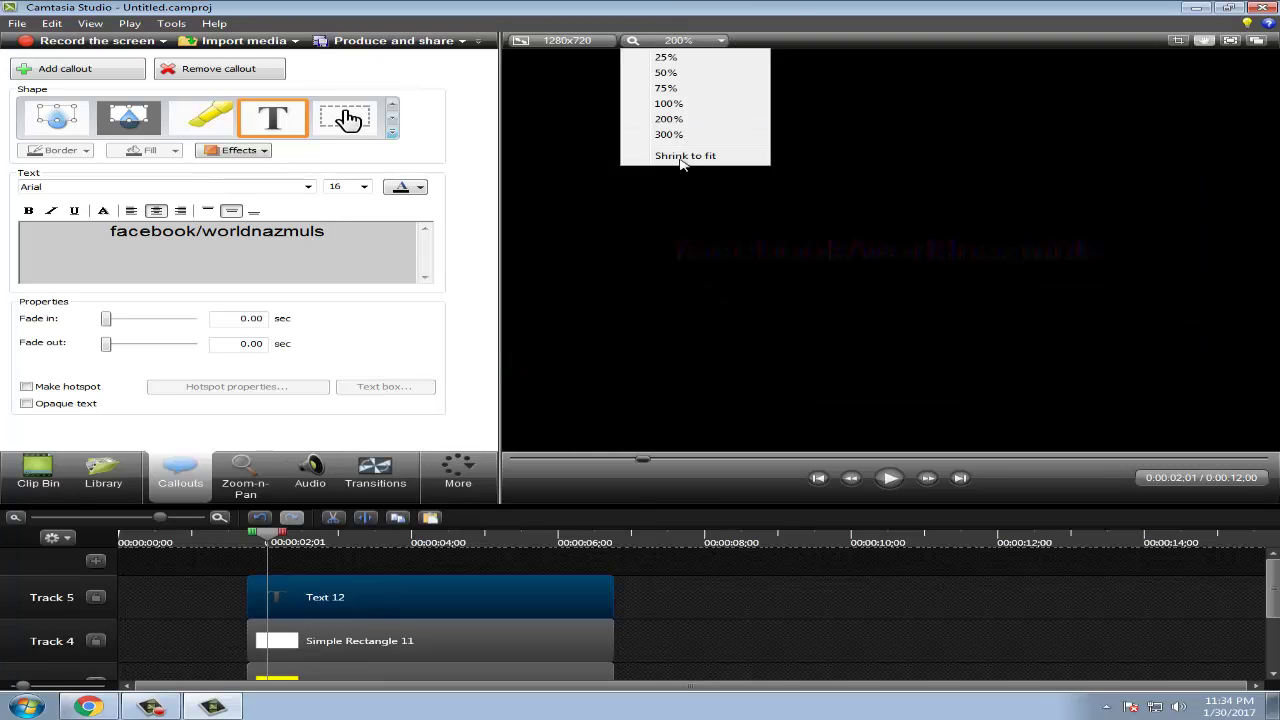
left_click(680, 158)
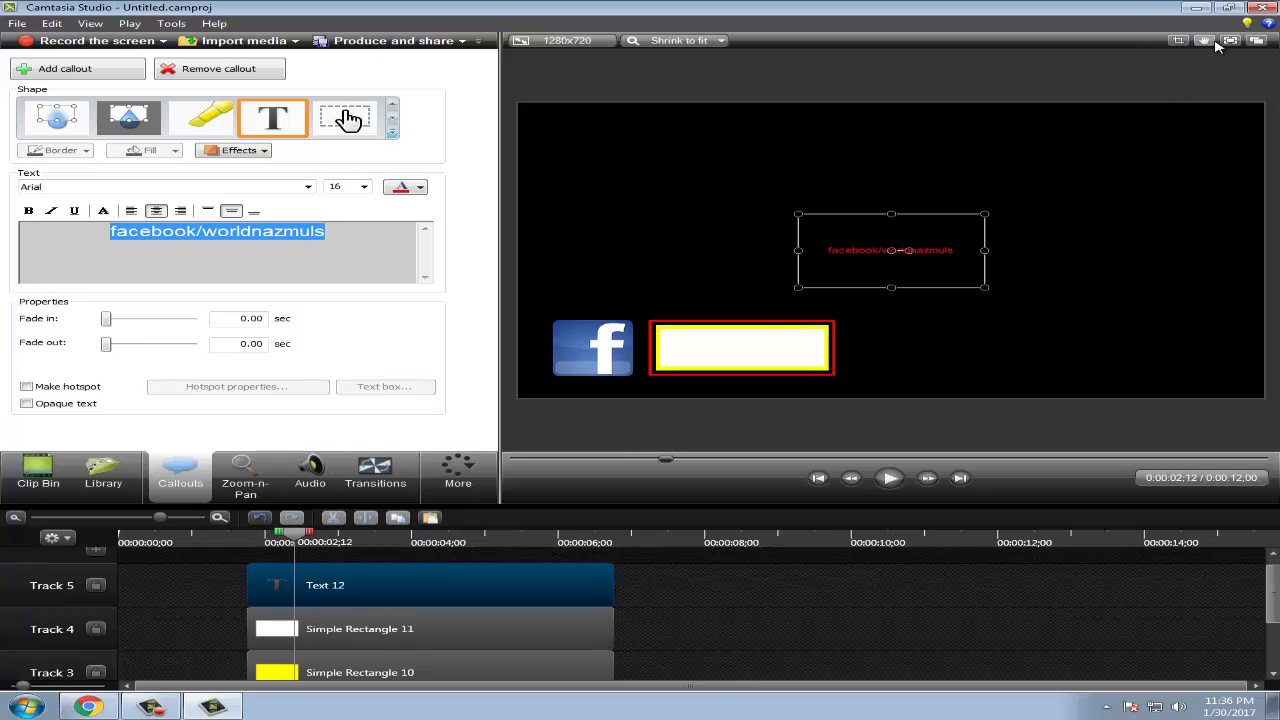
left_click_drag(858, 245, 702, 343)
Try font size 18 for the callout text and return to size 16.
left_click(364, 187)
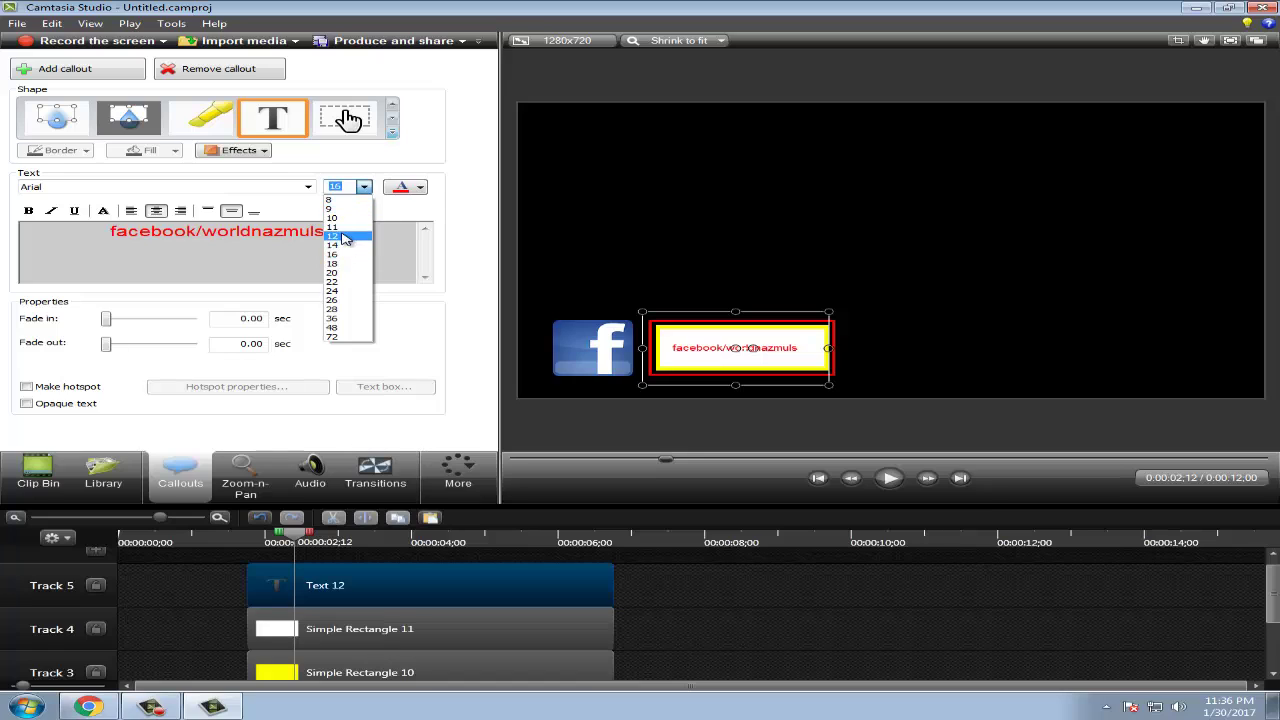
left_click(338, 263)
left_click(364, 187)
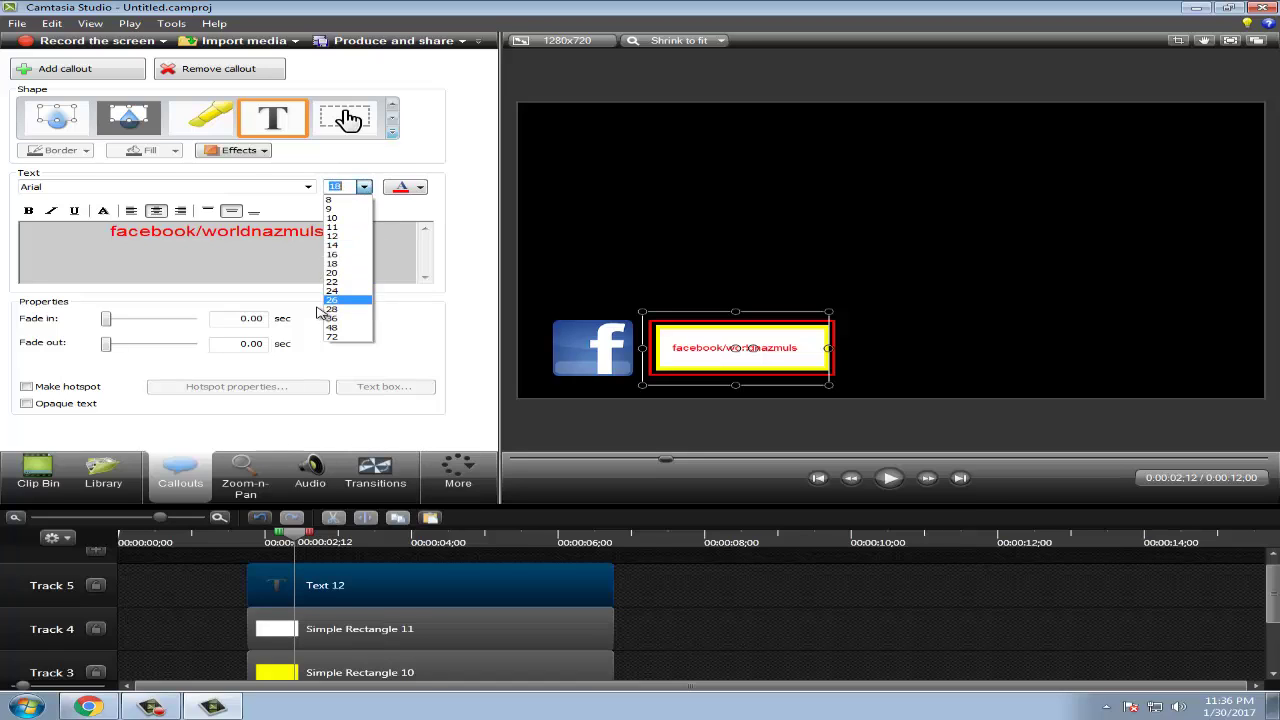
left_click(340, 254)
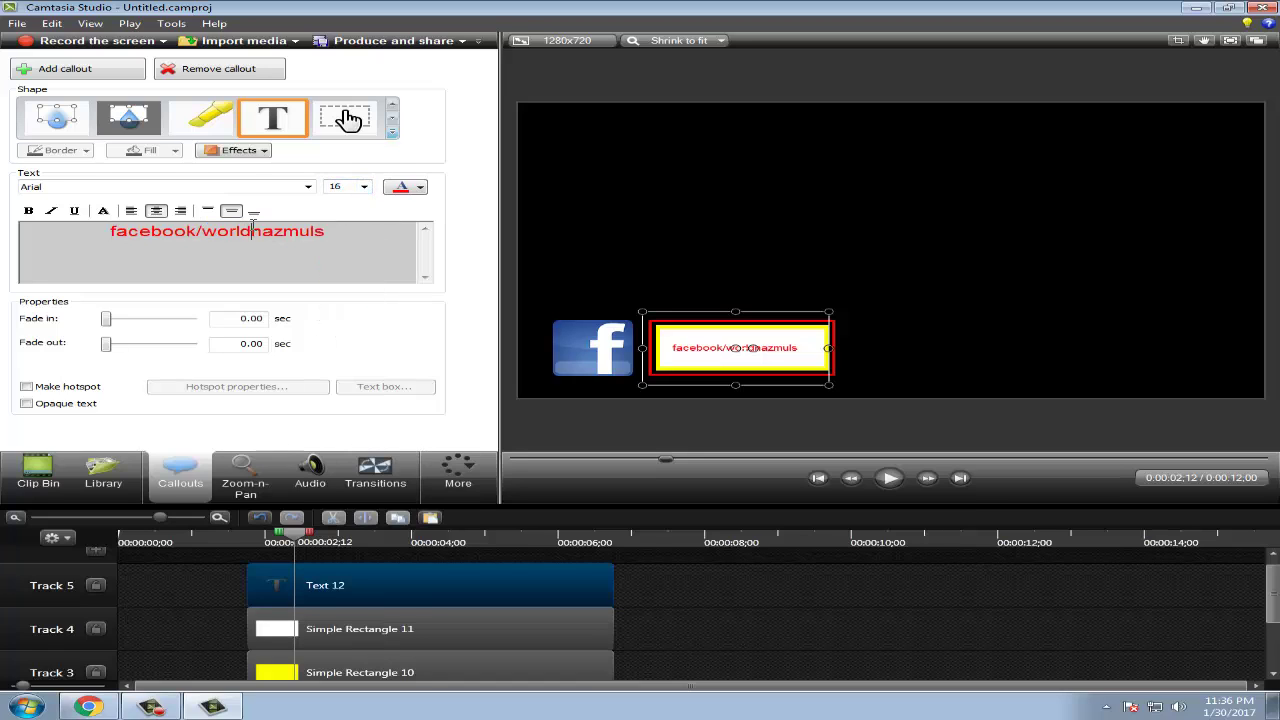
Try font sizes 20 and 14 for the callout text, then set it to 22.
key("ctrl+a")
left_click(364, 187)
left_click(348, 268)
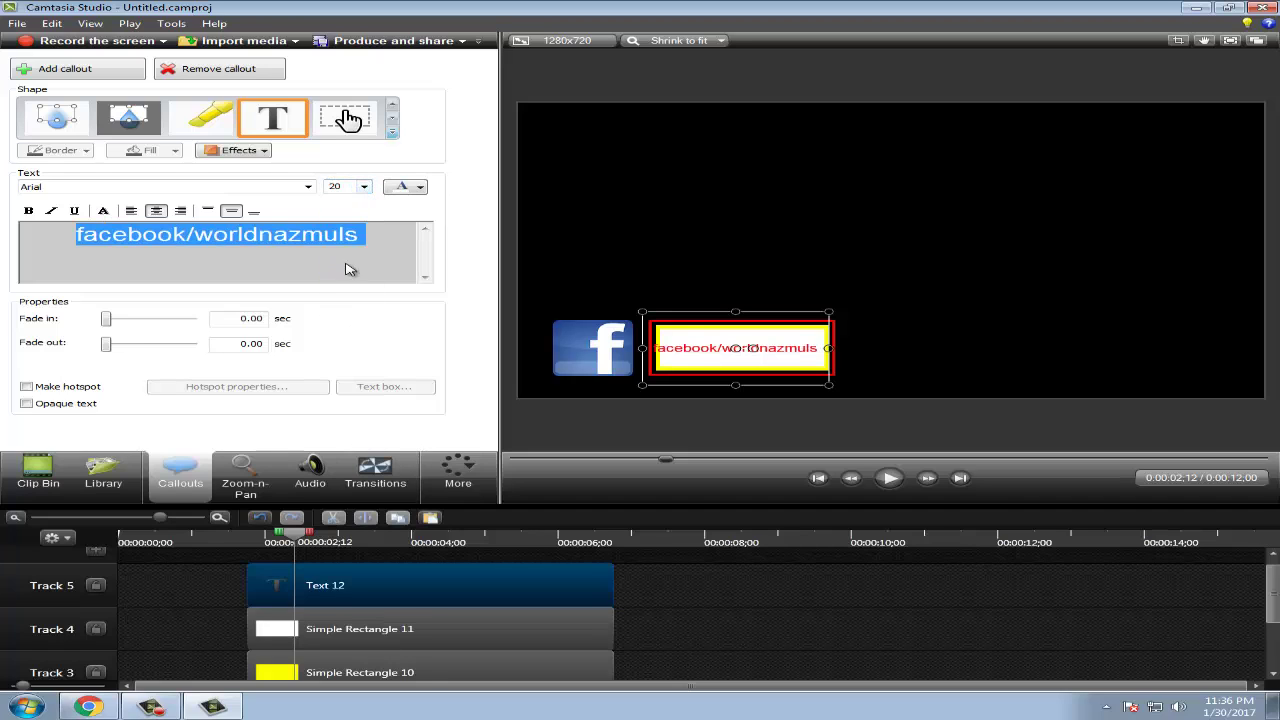
left_click(362, 188)
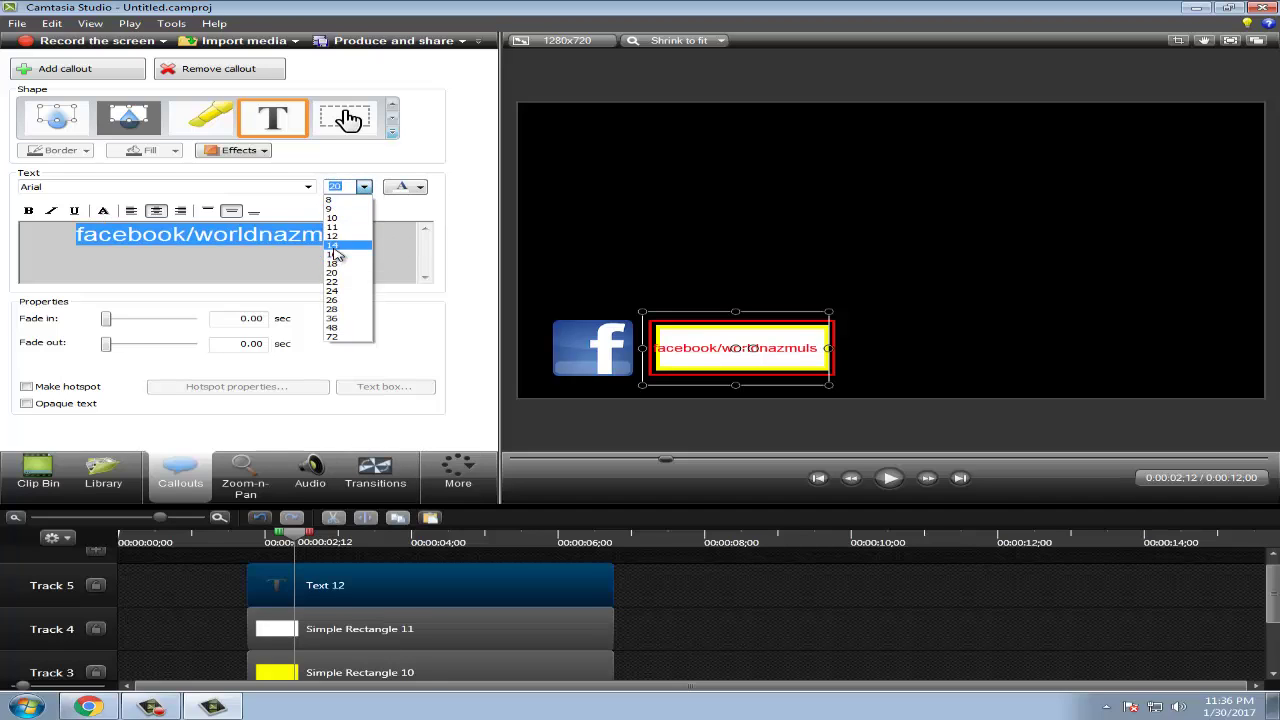
left_click(334, 246)
left_click(364, 187)
left_click(345, 276)
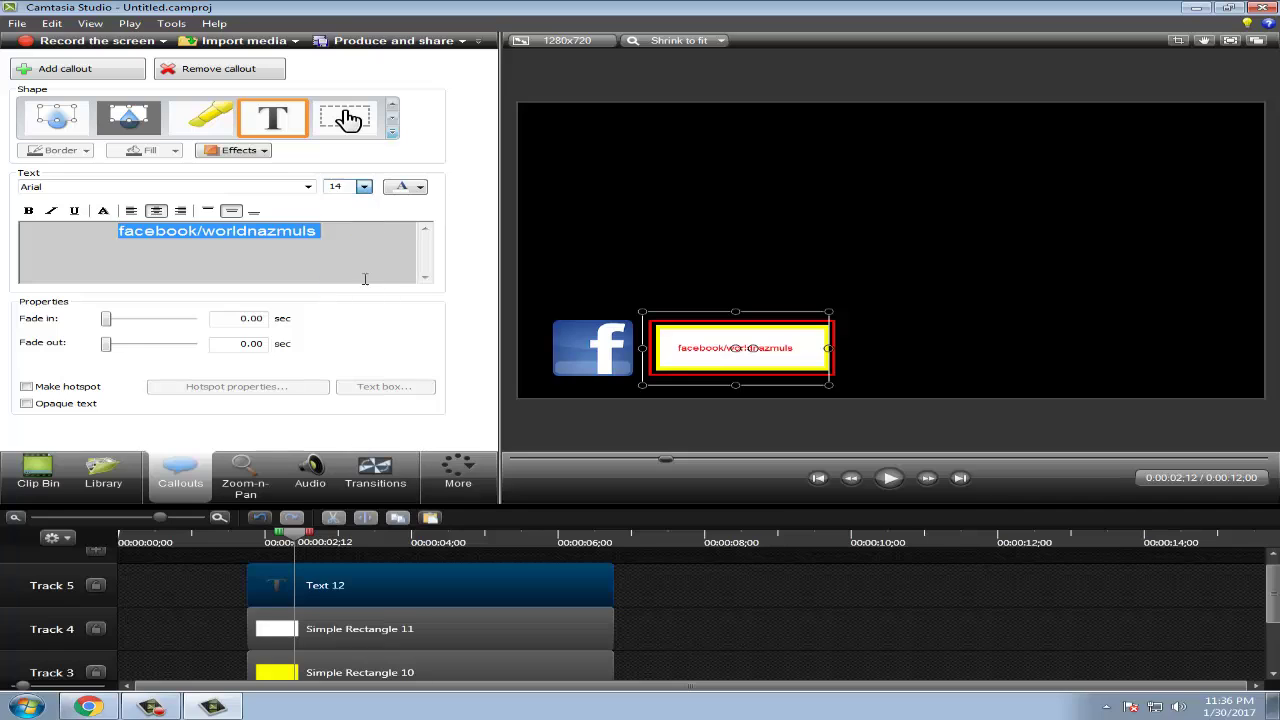
Reposition the text callout so that it starts just inside the white rectangle's left edge.
left_click_drag(699, 350, 732, 349)
left_click(818, 326)
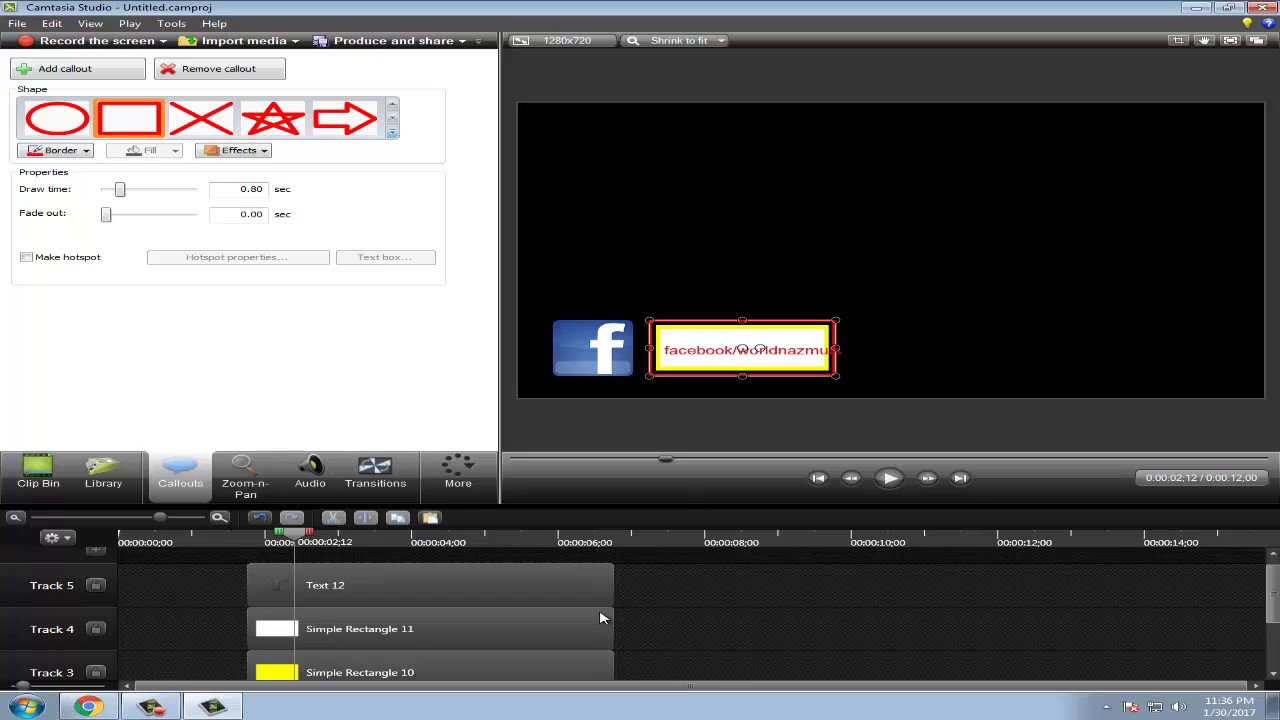
left_click_drag(703, 566, 583, 662)
left_click(763, 606)
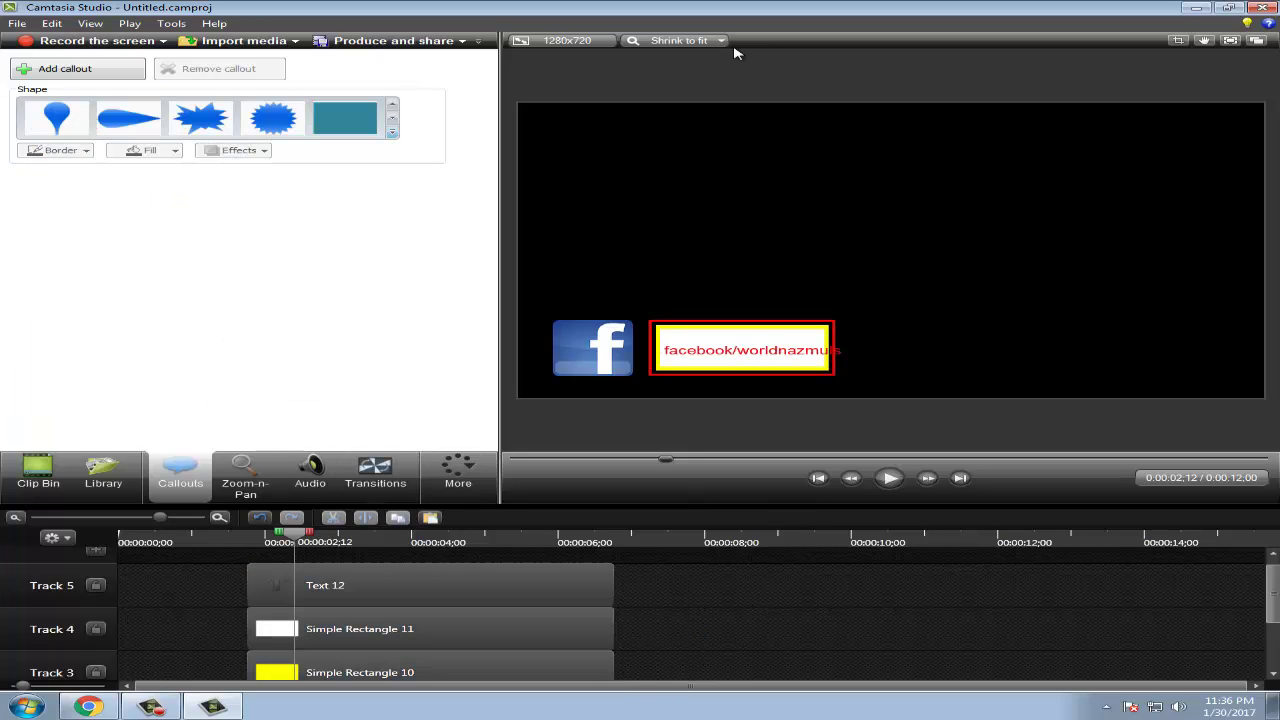
Enlarge the preview to 200% and narrow the text callout's box from its right edge to fit inside the white rectangle.
left_click(718, 41)
left_click(703, 125)
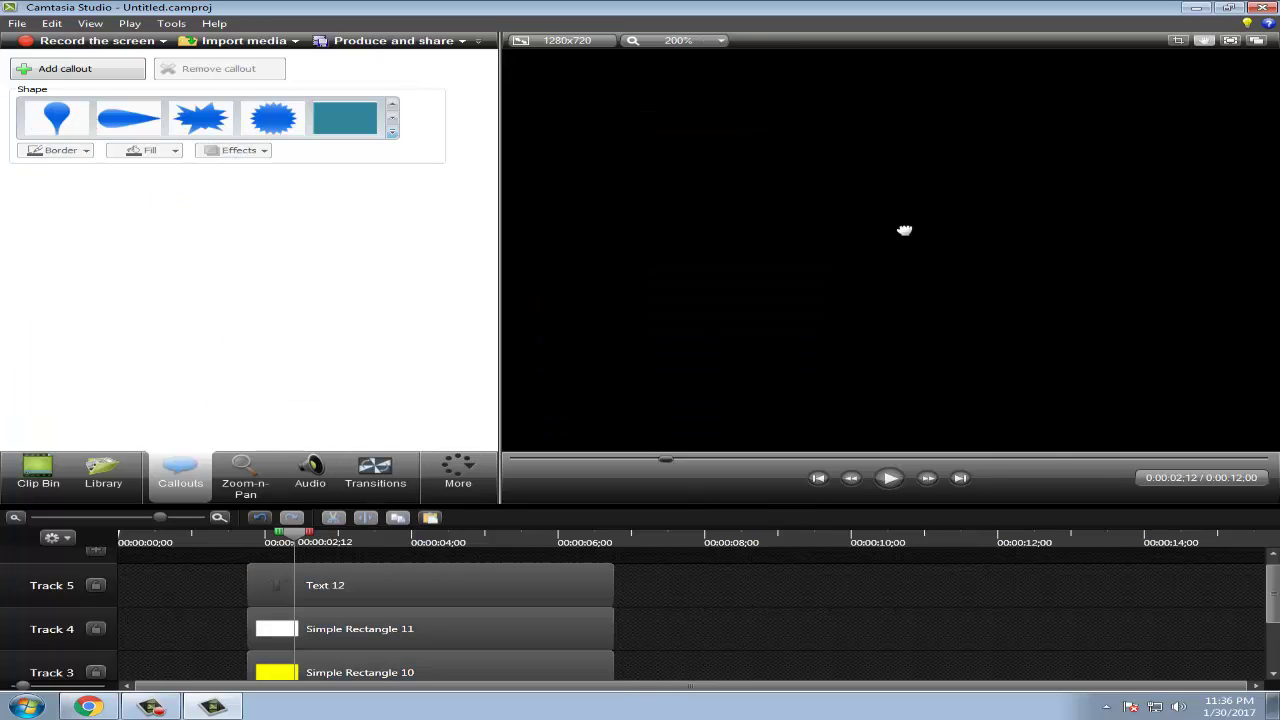
left_click_drag(820, 197, 804, 219)
left_click(912, 293)
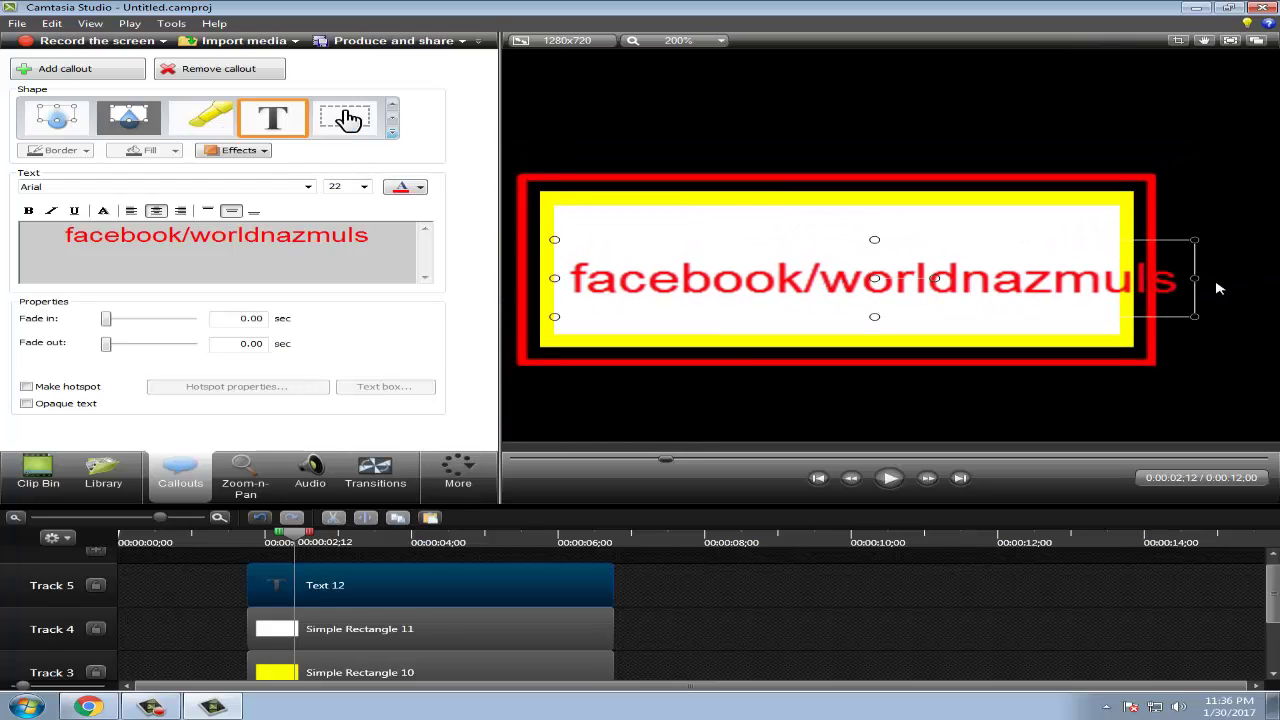
left_click_drag(1195, 278, 1063, 278)
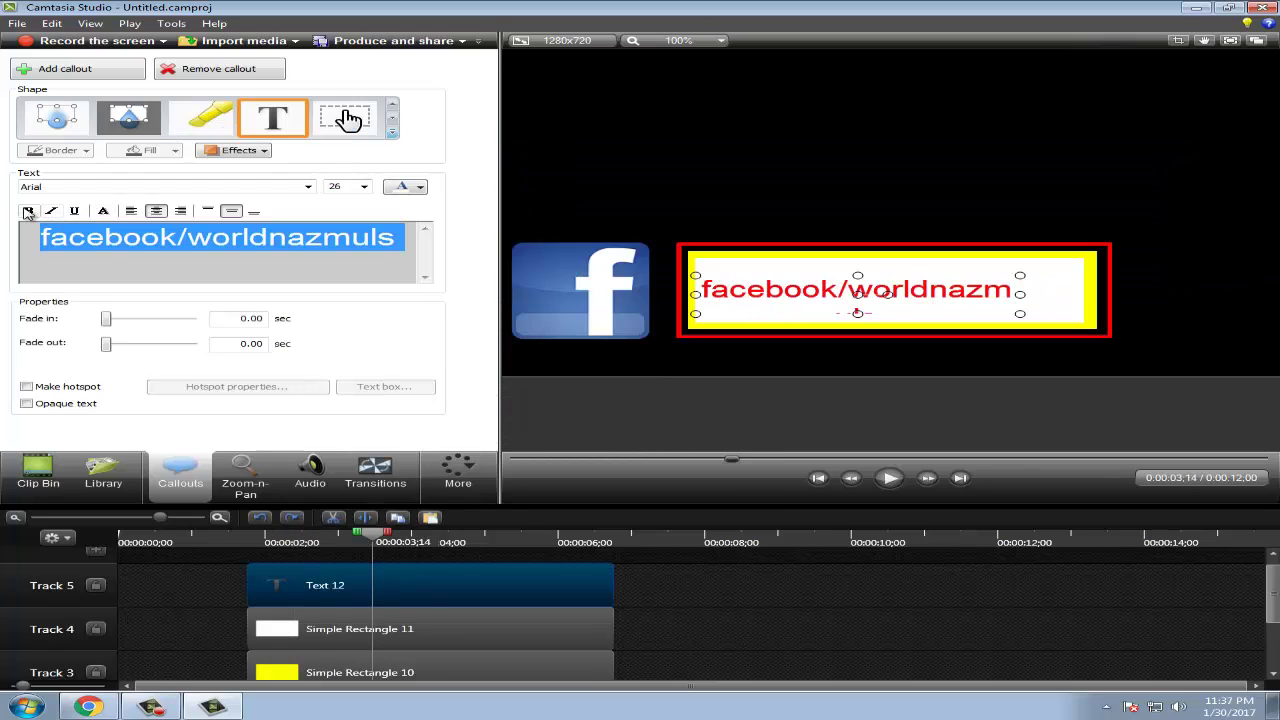
Make the callout text bold and widen its box to span almost the full white rectangle.
key("ctrl+a")
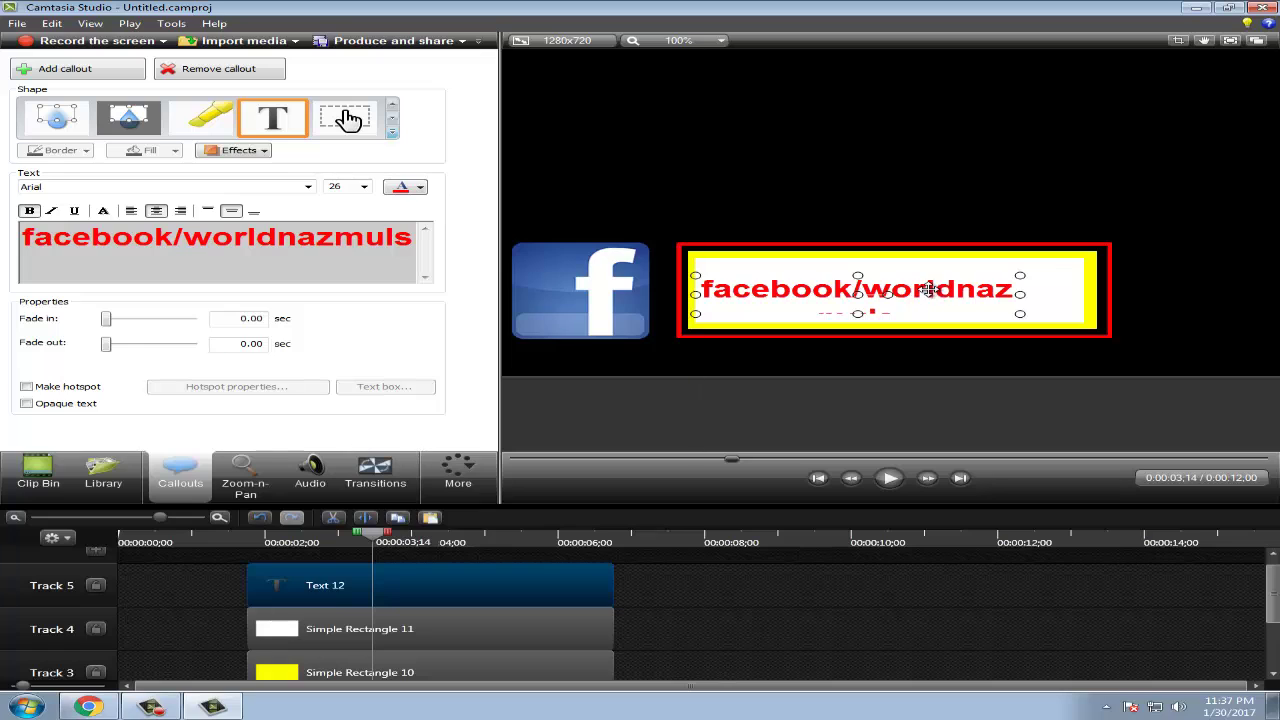
left_click_drag(928, 289, 1080, 293)
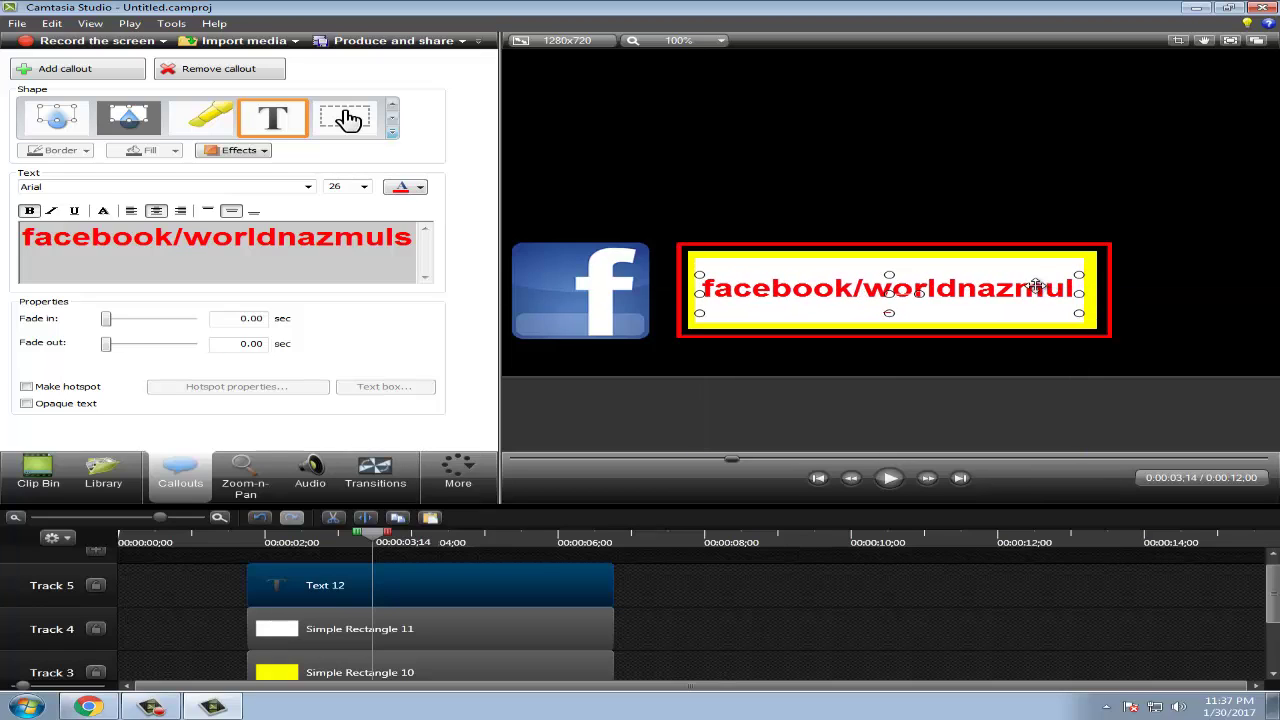
left_click(820, 605)
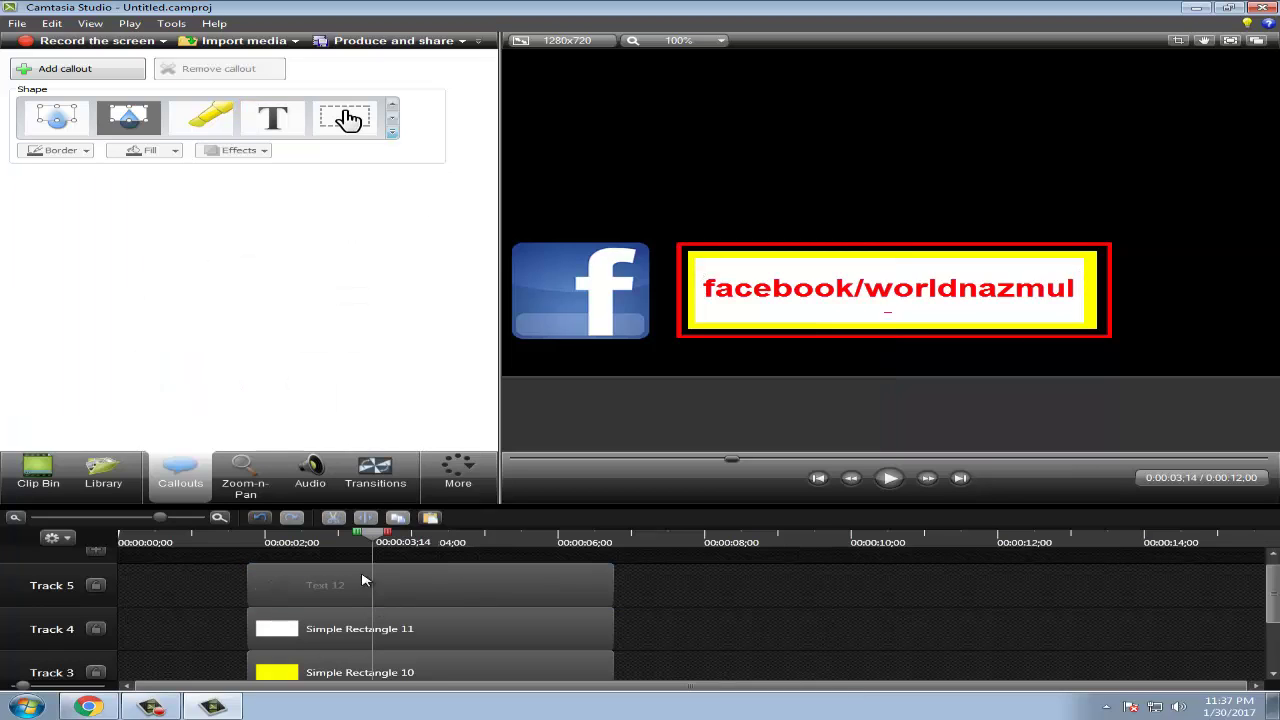
Set the preview to Shrink to fit and play the animation from the beginning to check the text and frames.
key("Home")
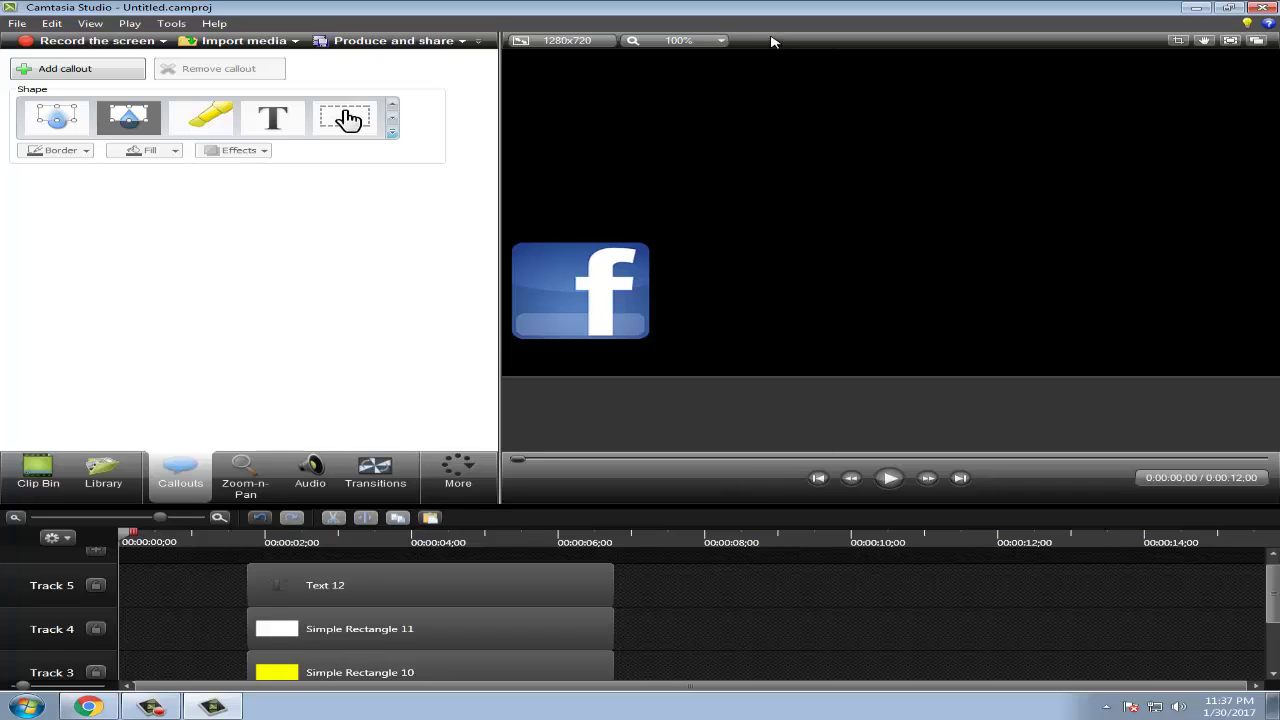
left_click(721, 40)
left_click(680, 156)
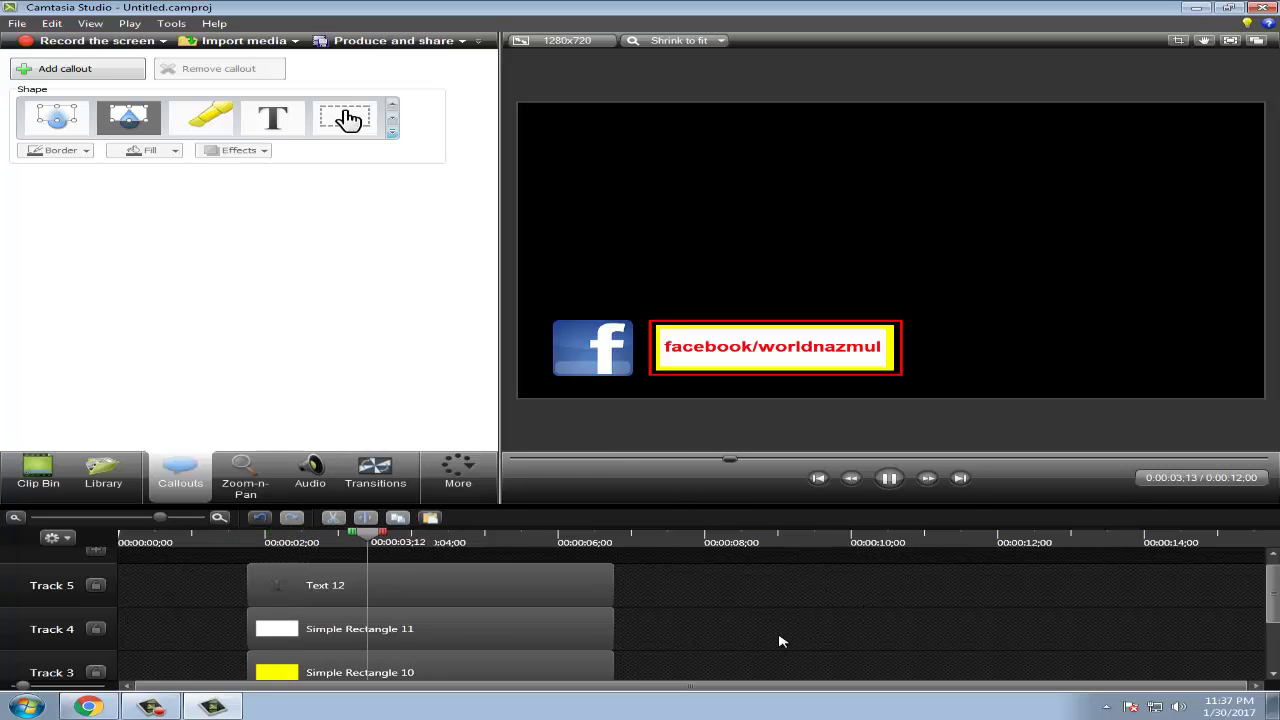
left_click_drag(1273, 590, 1277, 638)
key("space")
Trim the logo clip to end at 0:00:10;26 and the sketched red frame's clip to end at about 9.4 seconds.
left_click(872, 620)
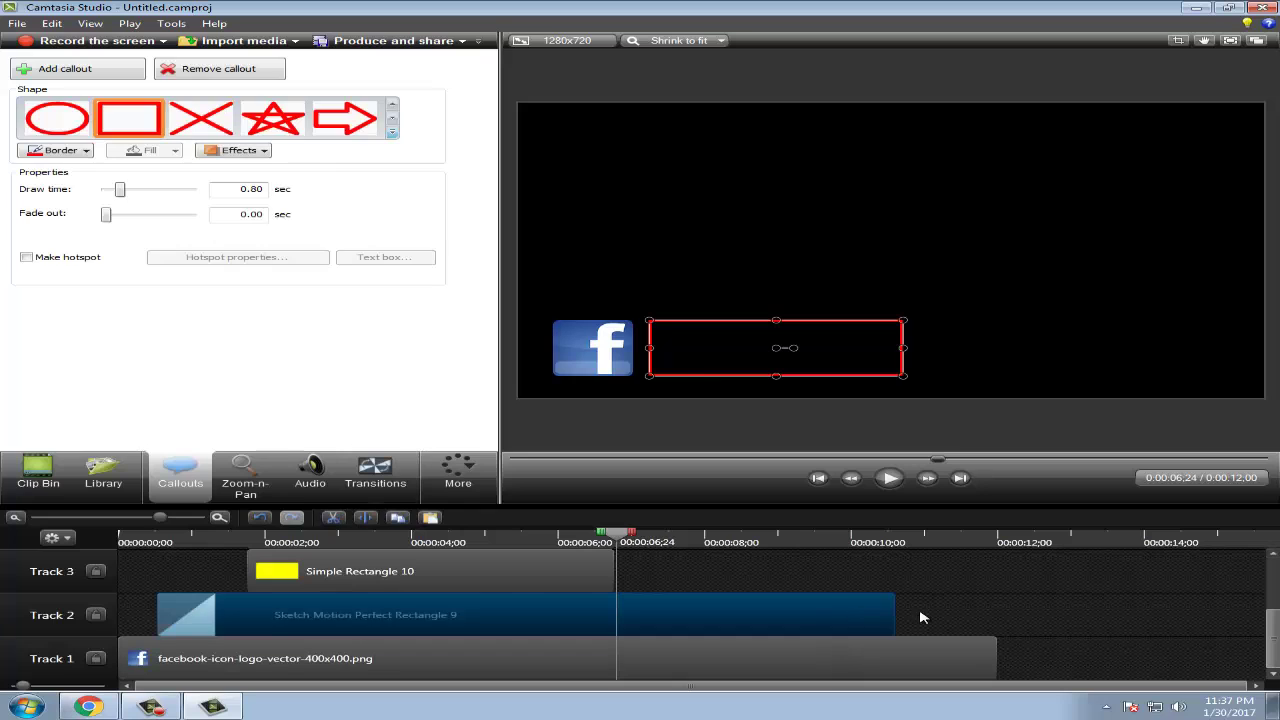
mouse_move(893, 606)
left_mouse_down()
mouse_move(837, 610)
mouse_move(866, 610)
mouse_move(855, 610)
left_mouse_up()
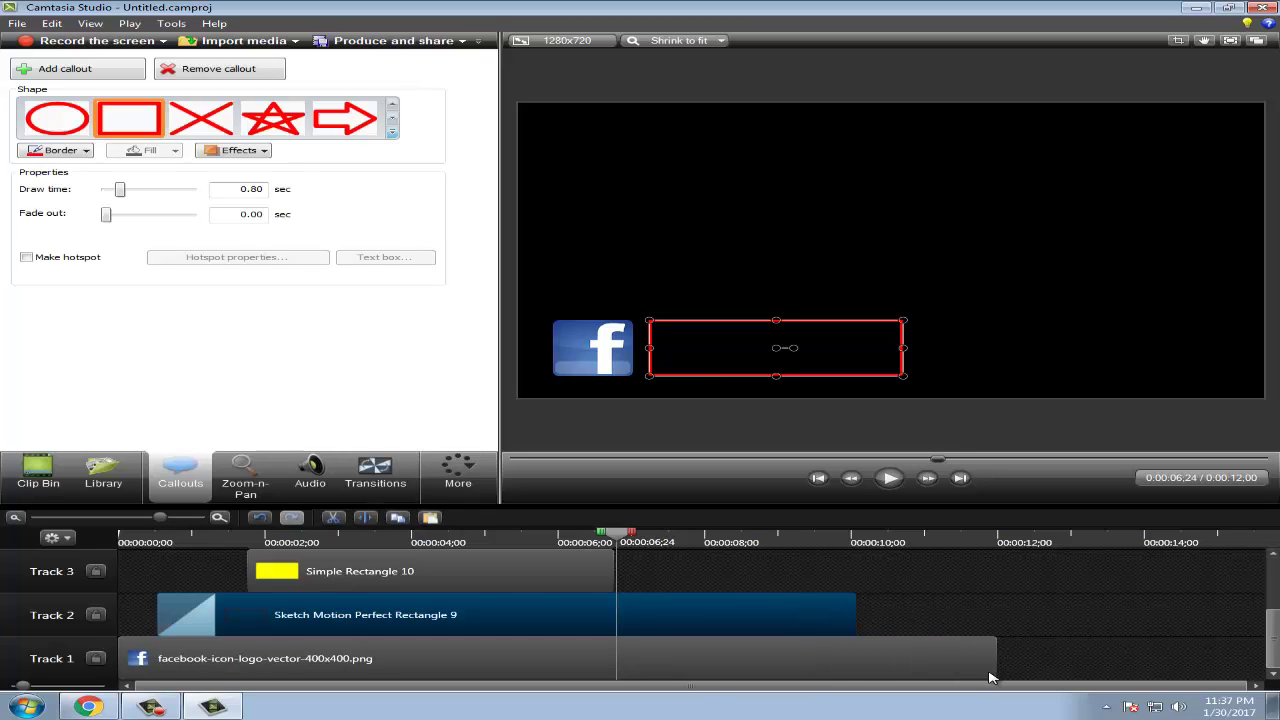
mouse_move(995, 662)
left_mouse_down()
mouse_move(886, 662)
mouse_move(913, 662)
left_mouse_up()
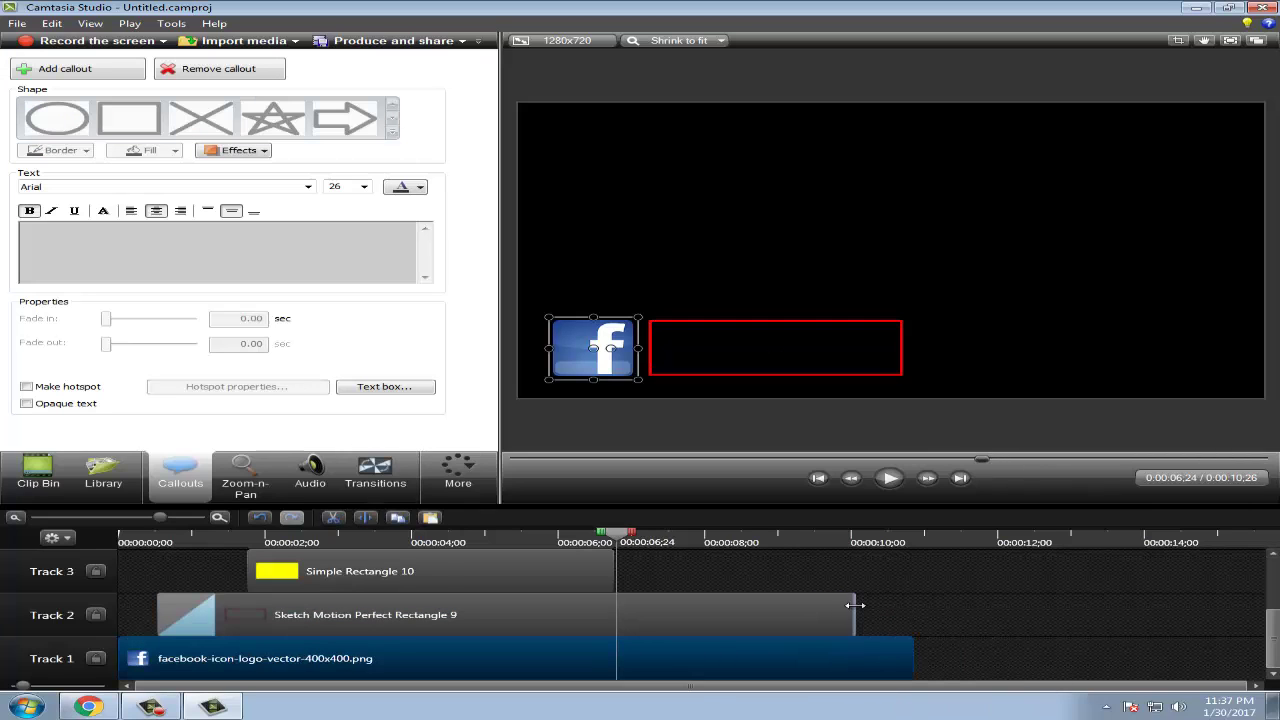
left_click_drag(855, 607, 799, 607)
Extend the logo clip on Track 1 to end at 0:00:11;01.
left_click_drag(1275, 658, 1276, 575)
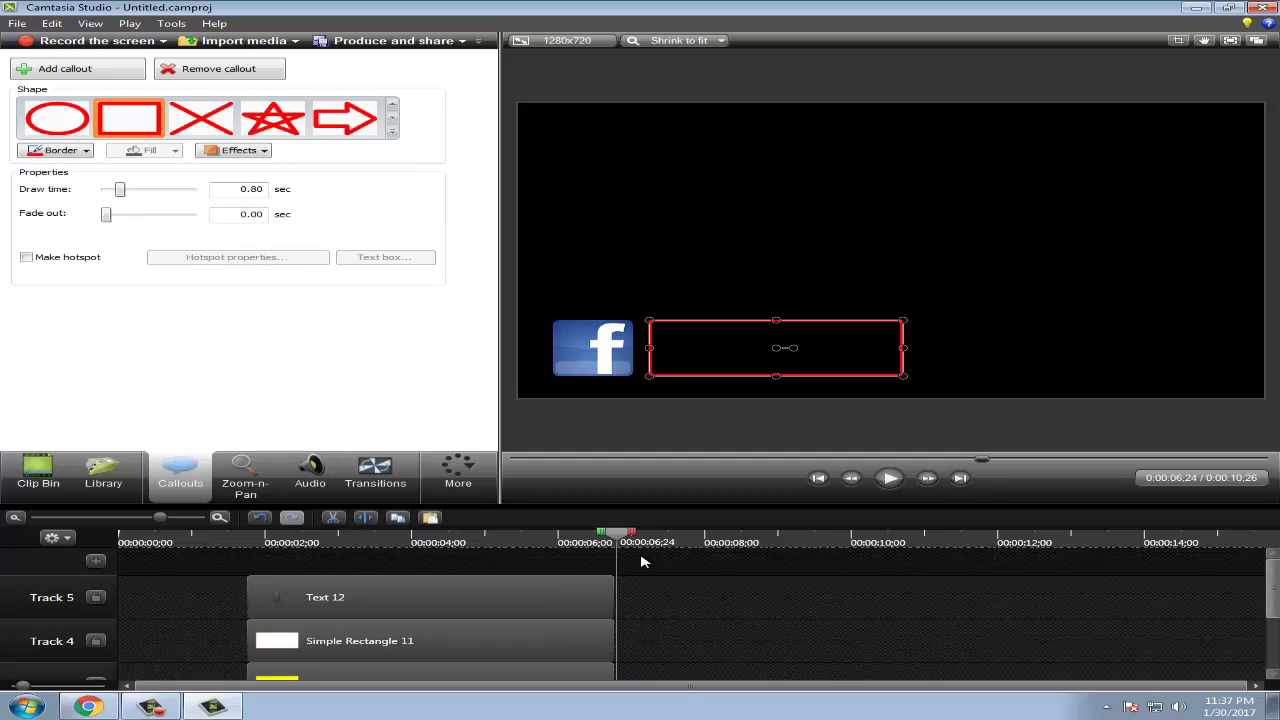
left_click_drag(618, 533, 118, 530)
scroll(995, 629, "down", 3)
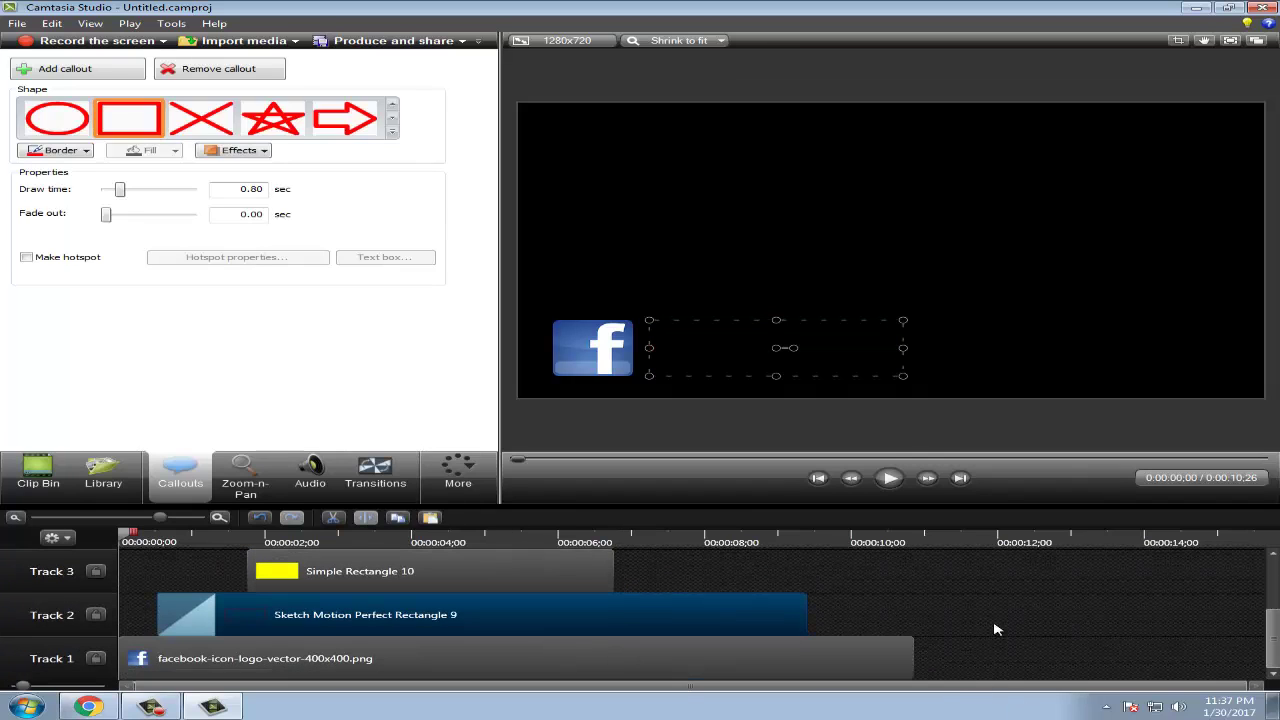
left_click(858, 541)
left_click_drag(913, 655, 926, 655)
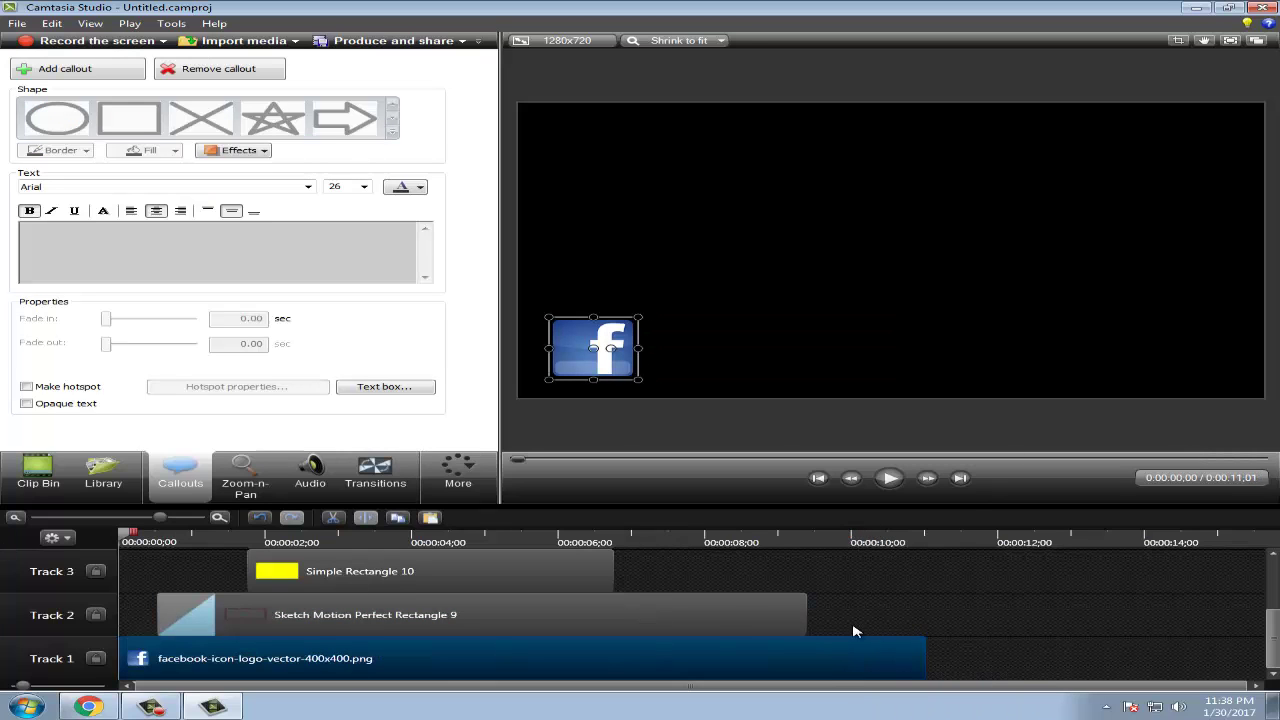
Play the timeline from the start to check when each clip ends.
scroll(930, 599, "up", 2)
scroll(930, 599, "down", 1)
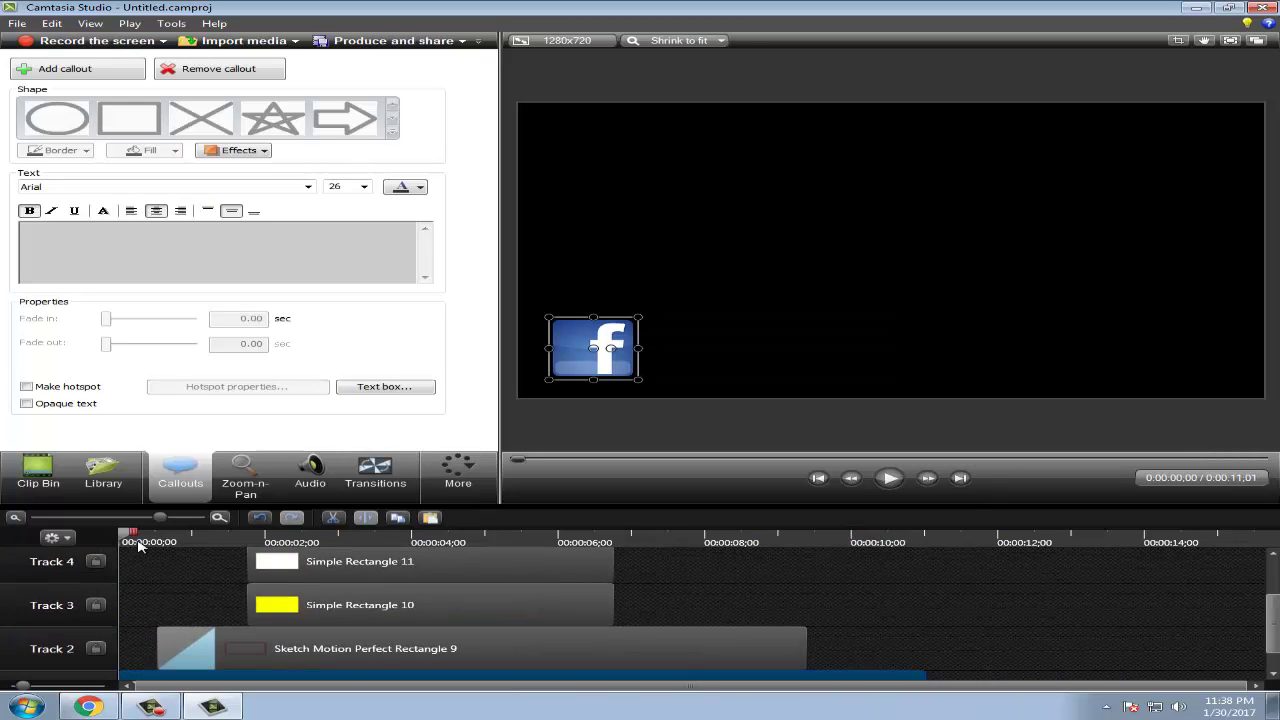
left_click_drag(127, 537, 2, 557)
key("space")
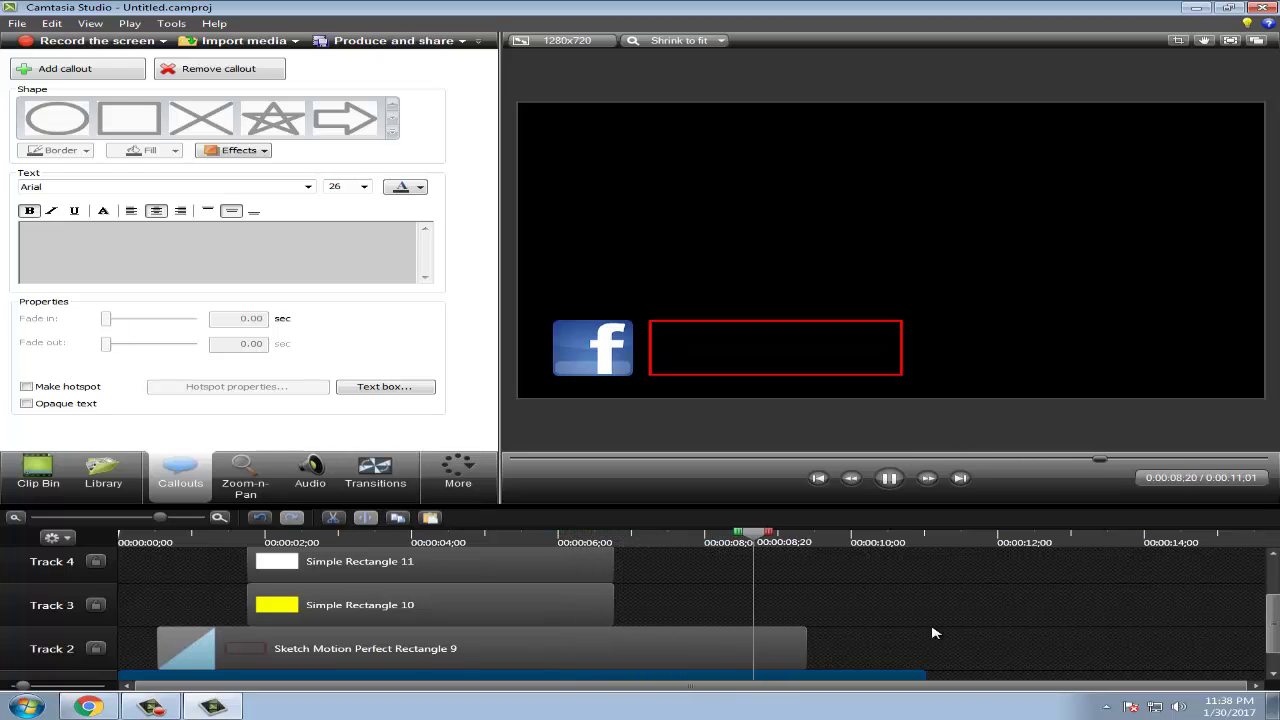
key("space")
Place the playhead at 0:00:06;14 and trim the sketched red frame's clip to end at about 0:00:08;29.
left_click_drag(672, 576, 592, 610)
scroll(1040, 646, "up", 2)
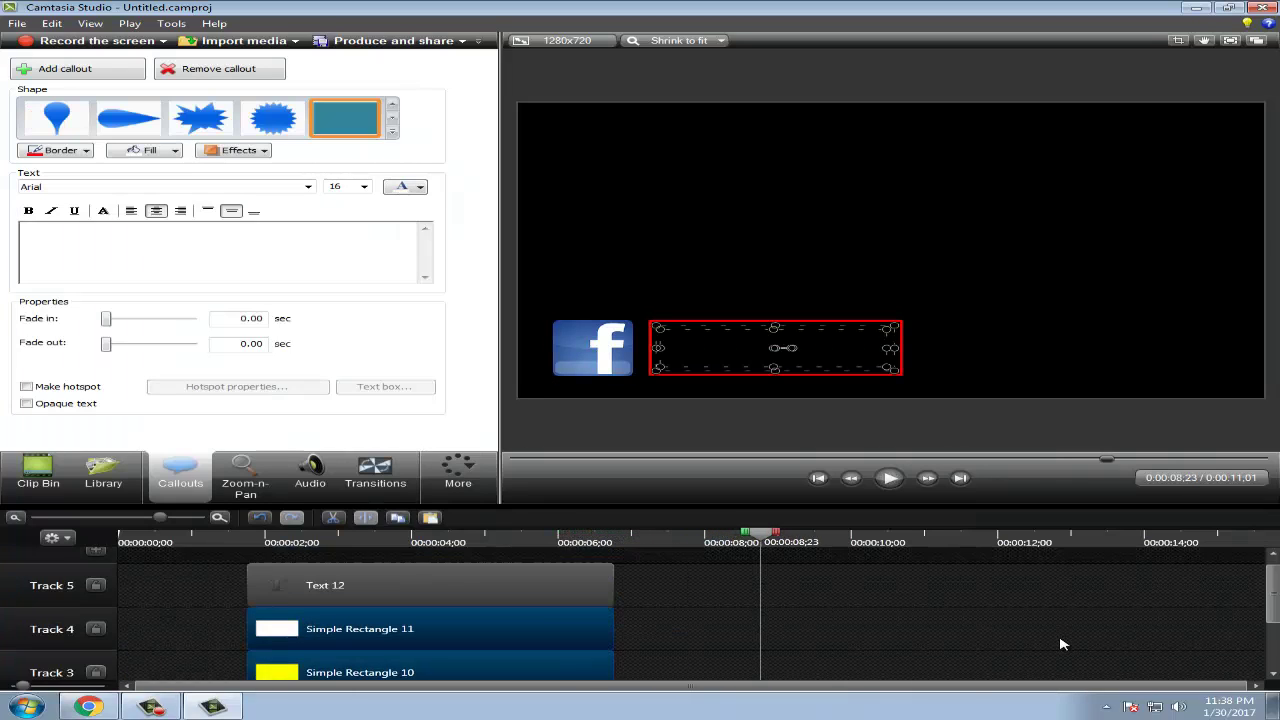
scroll(1044, 641, "down", 1)
left_click_drag(761, 584, 592, 645)
left_click(929, 552)
scroll(800, 600, "down", 1)
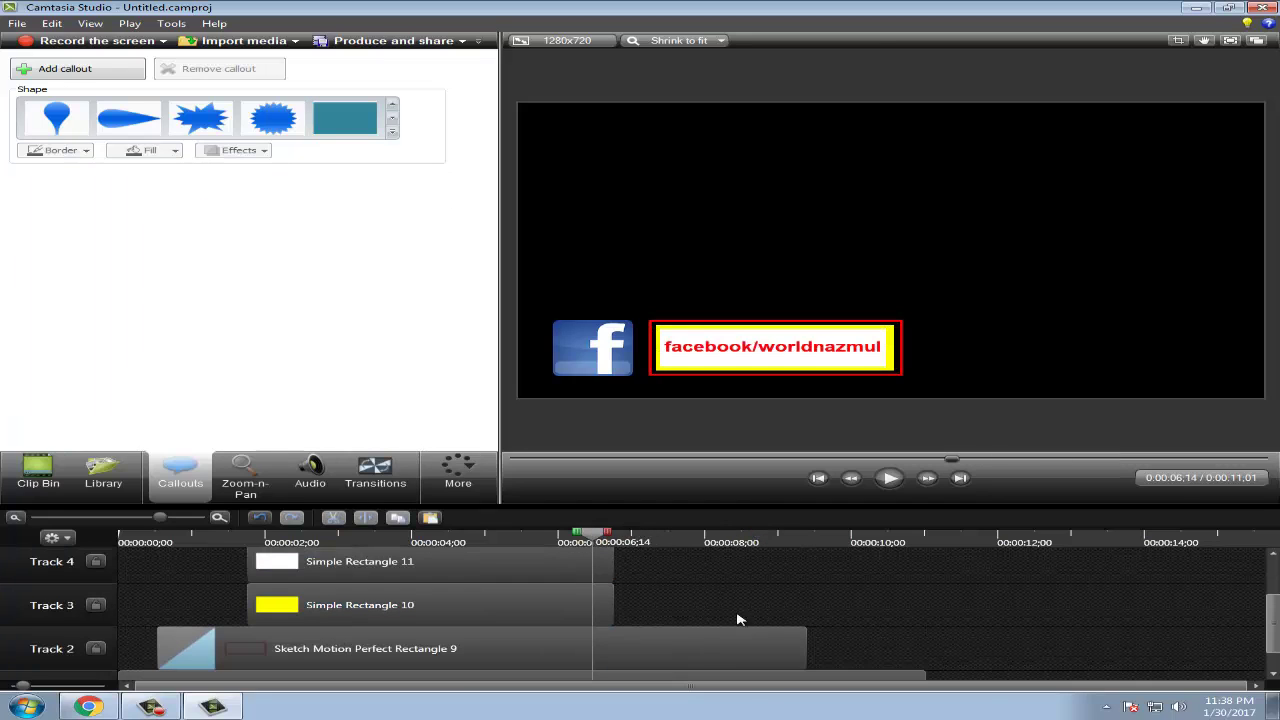
left_click(720, 652)
left_click_drag(783, 638, 775, 638)
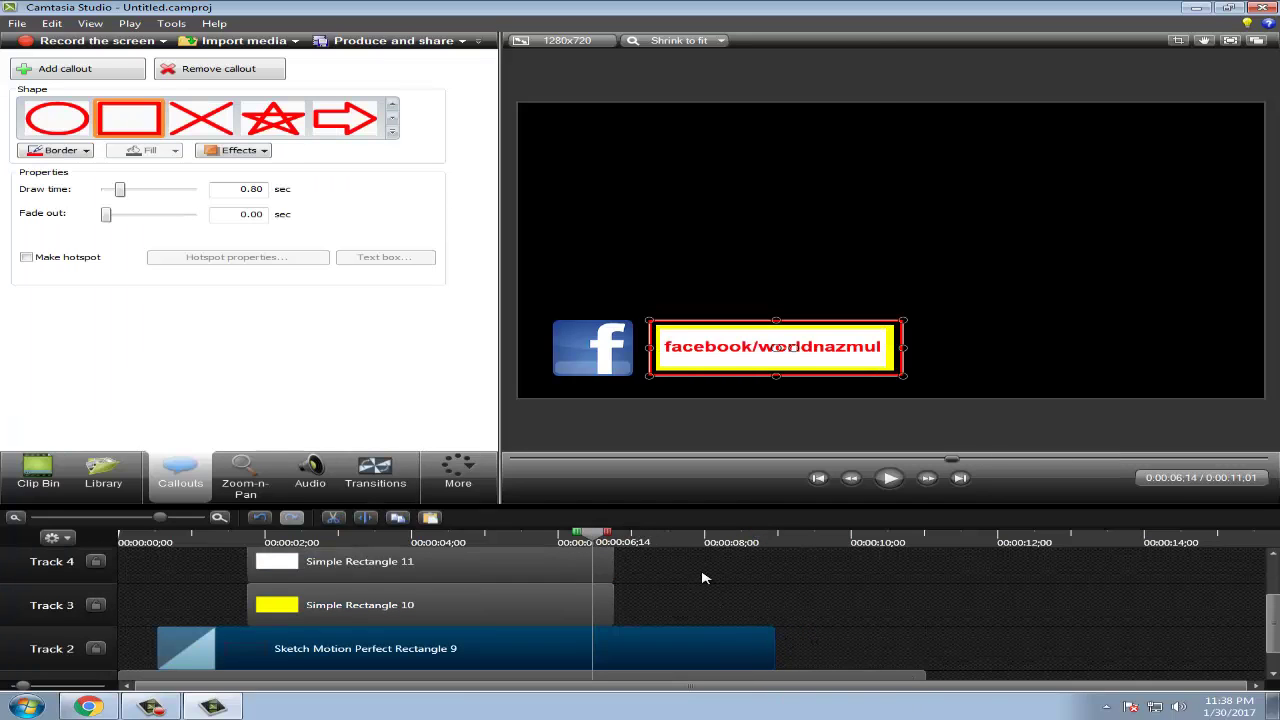
Extend the yellow and white rectangle clips to a duration of 0:00:07;06, ending with the sketched frame's clip.
left_click_drag(695, 561, 556, 602)
left_click(723, 598)
scroll(841, 622, "up", 1)
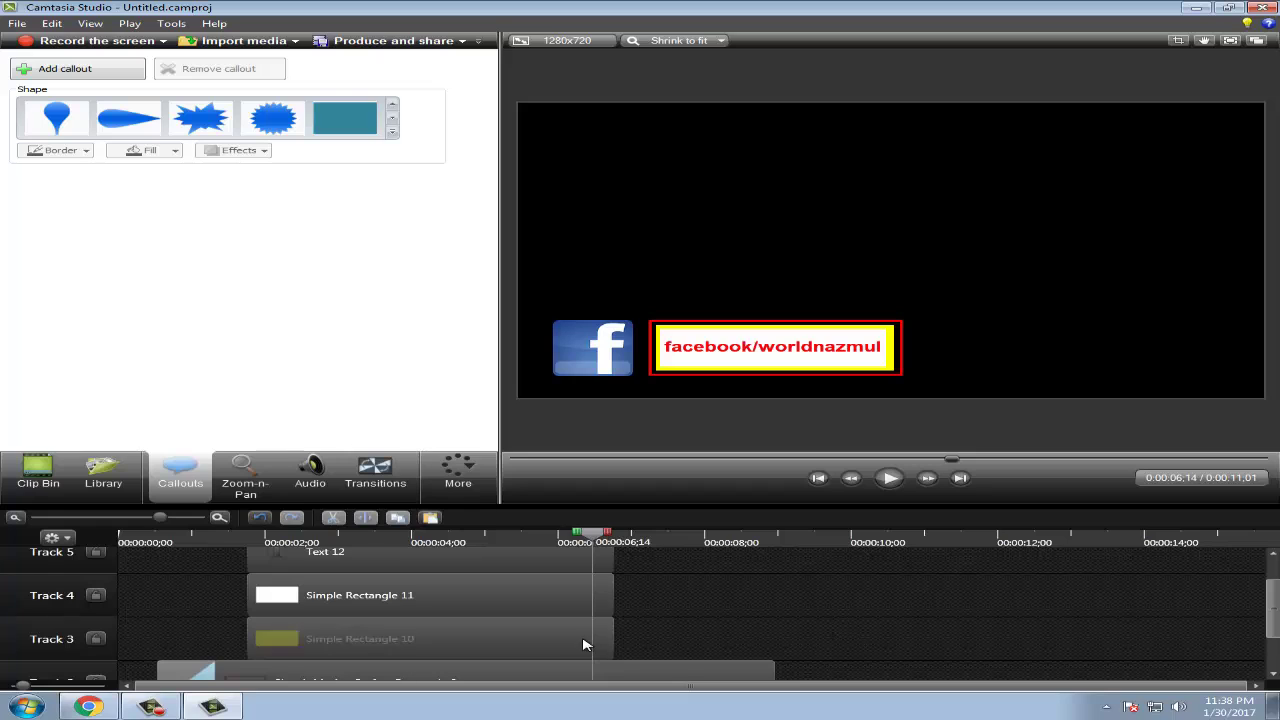
left_click_drag(611, 636, 775, 638)
left_click(618, 592)
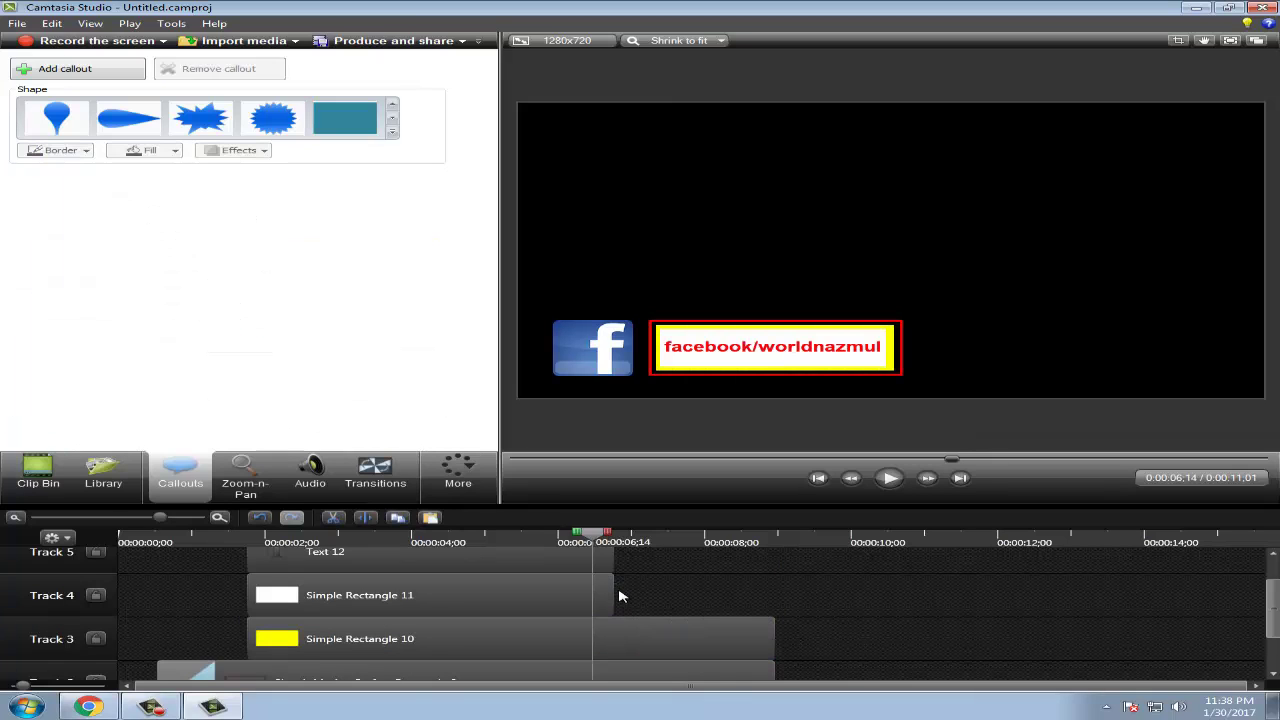
left_click_drag(610, 594, 773, 596)
Extend the text callout's clip on Track 5 to a duration of 0:00:07;06, aligned with the rectangle clips' end.
scroll(825, 632, "up", 1)
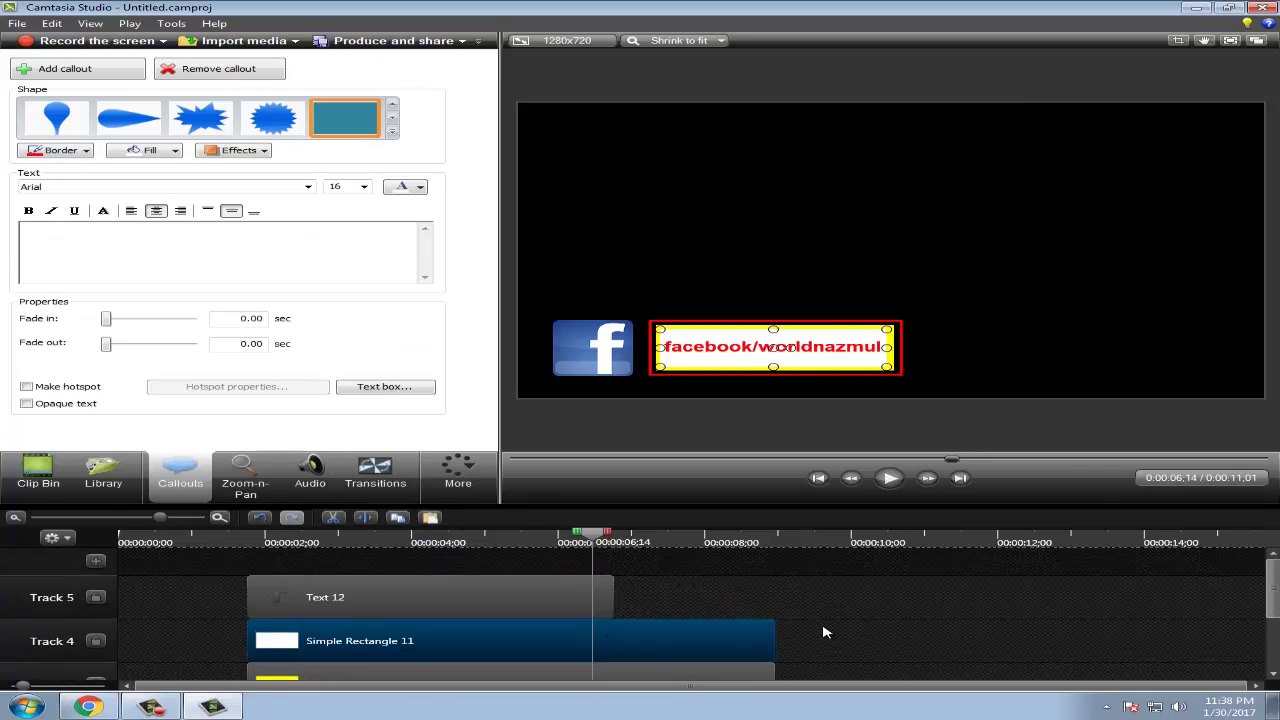
left_click(602, 598)
left_click_drag(604, 598, 772, 598)
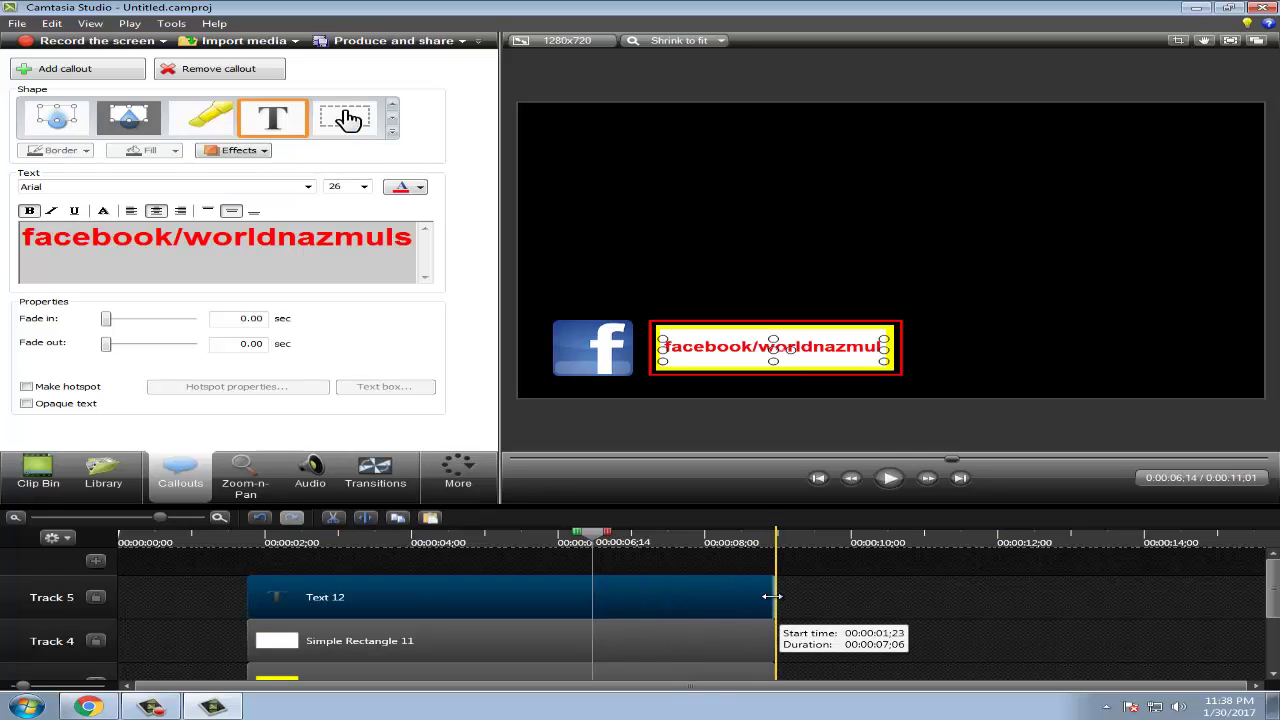
scroll(893, 640, "down", 3)
scroll(686, 577, "up", 3)
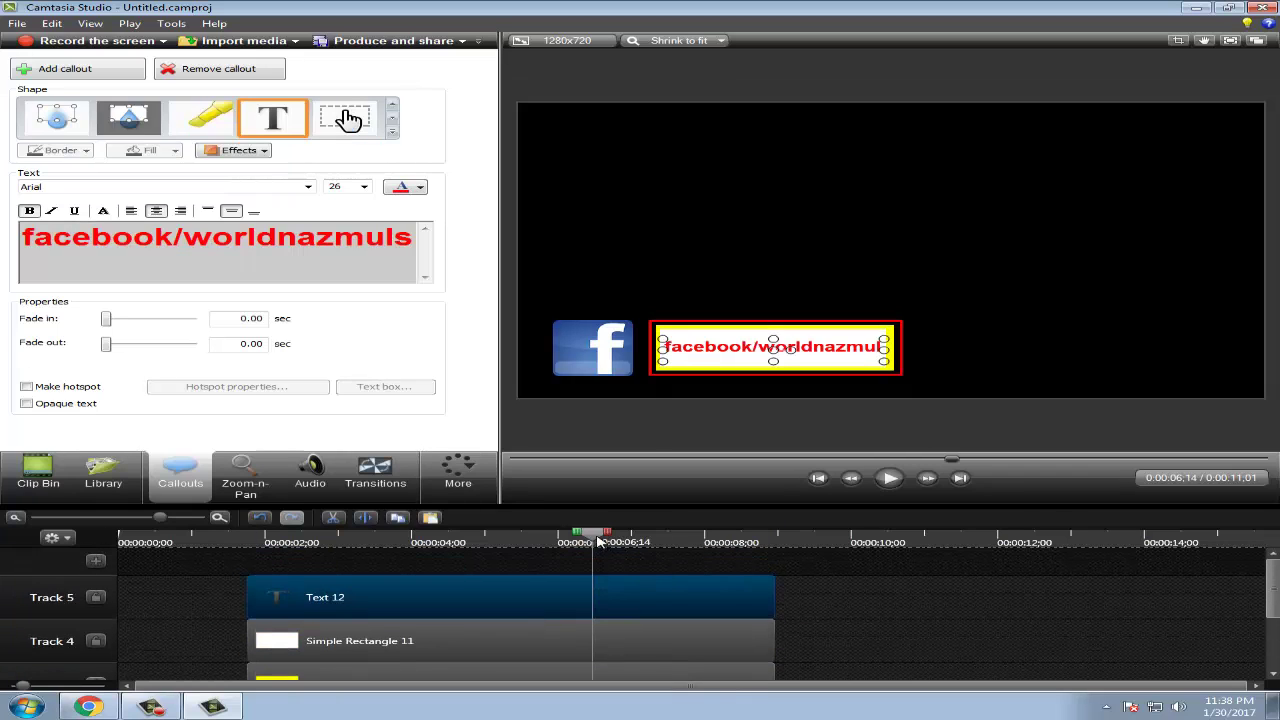
Play the lower-third through the clips' shared end to check their timing and return the playhead to 0:00:01;23.
left_click_drag(598, 541, 210, 541)
key("space")
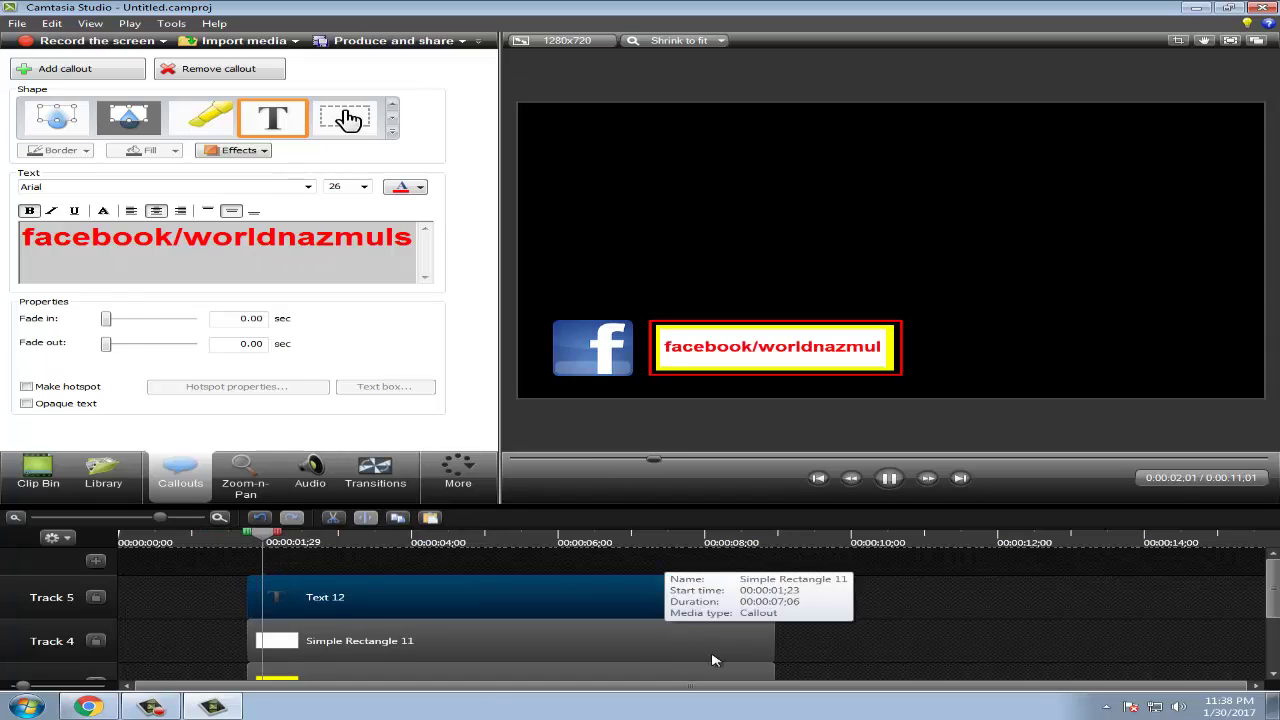
scroll(902, 655, "down", 1)
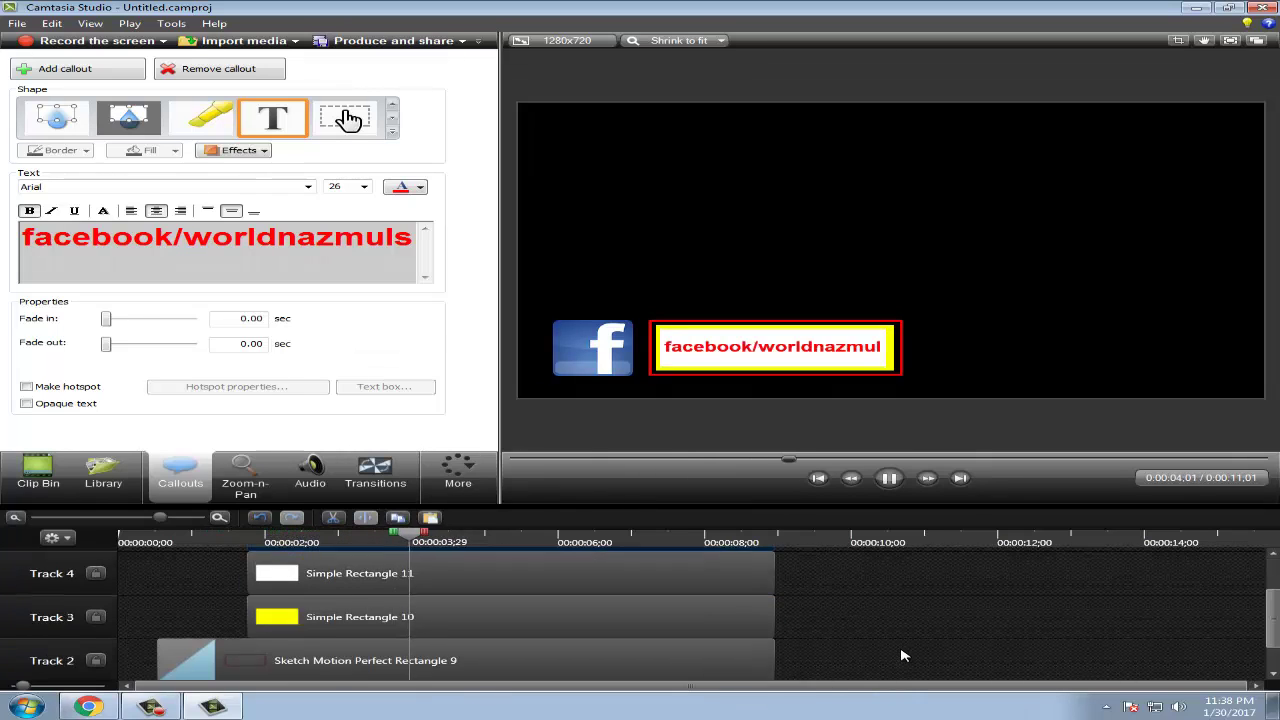
scroll(905, 648, "up", 2)
scroll(907, 646, "down", 2)
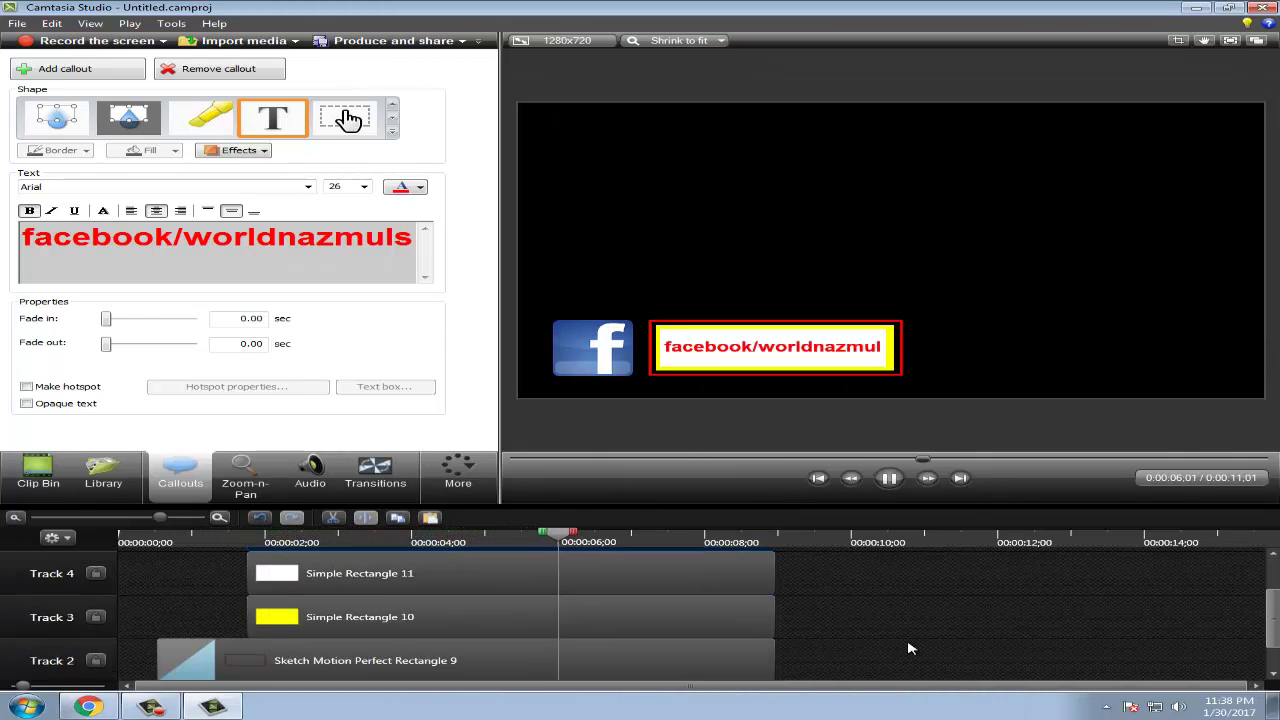
scroll(909, 648, "down", 1)
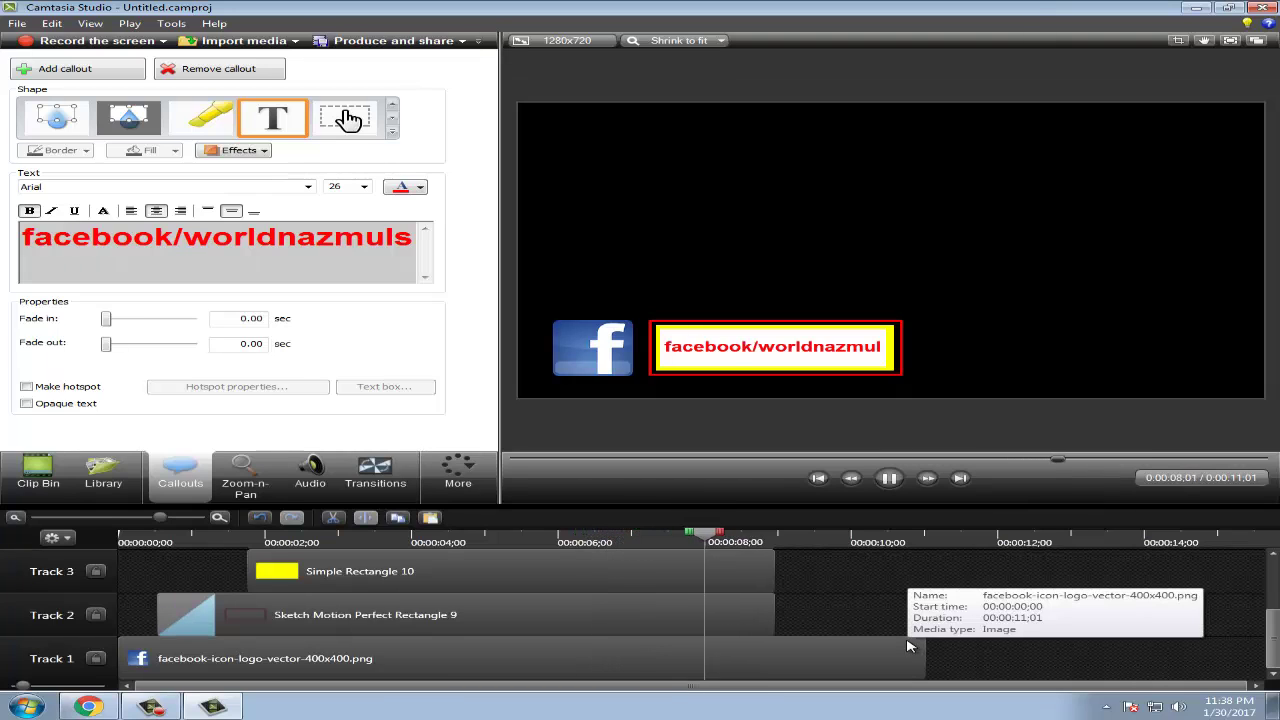
key("space")
scroll(858, 596, "up", 3)
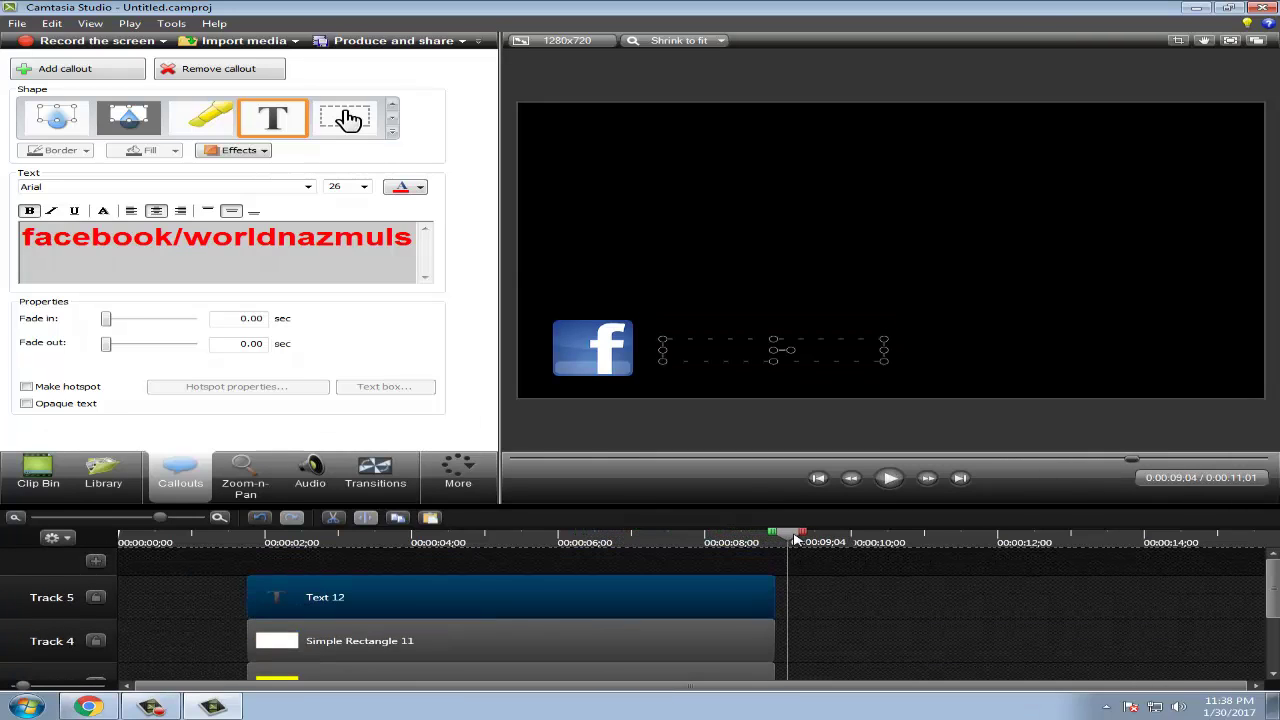
left_click_drag(796, 540, 262, 535)
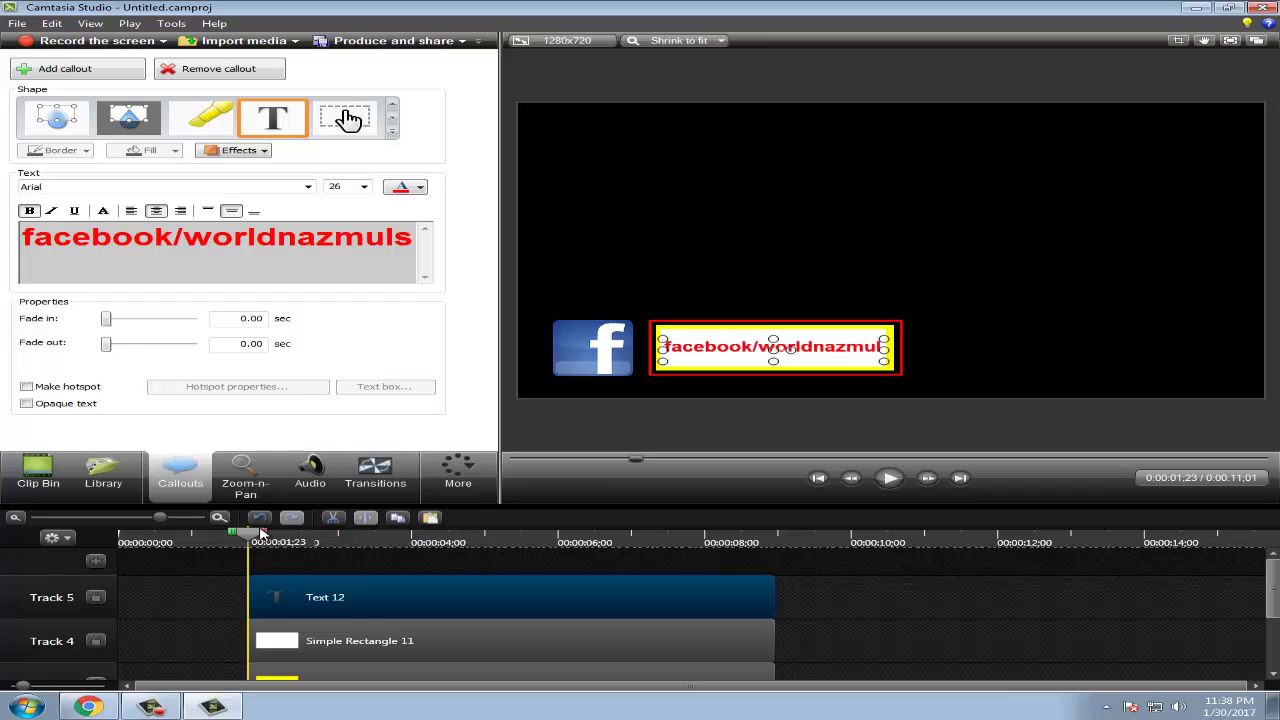
left_click(603, 626)
left_click(614, 597)
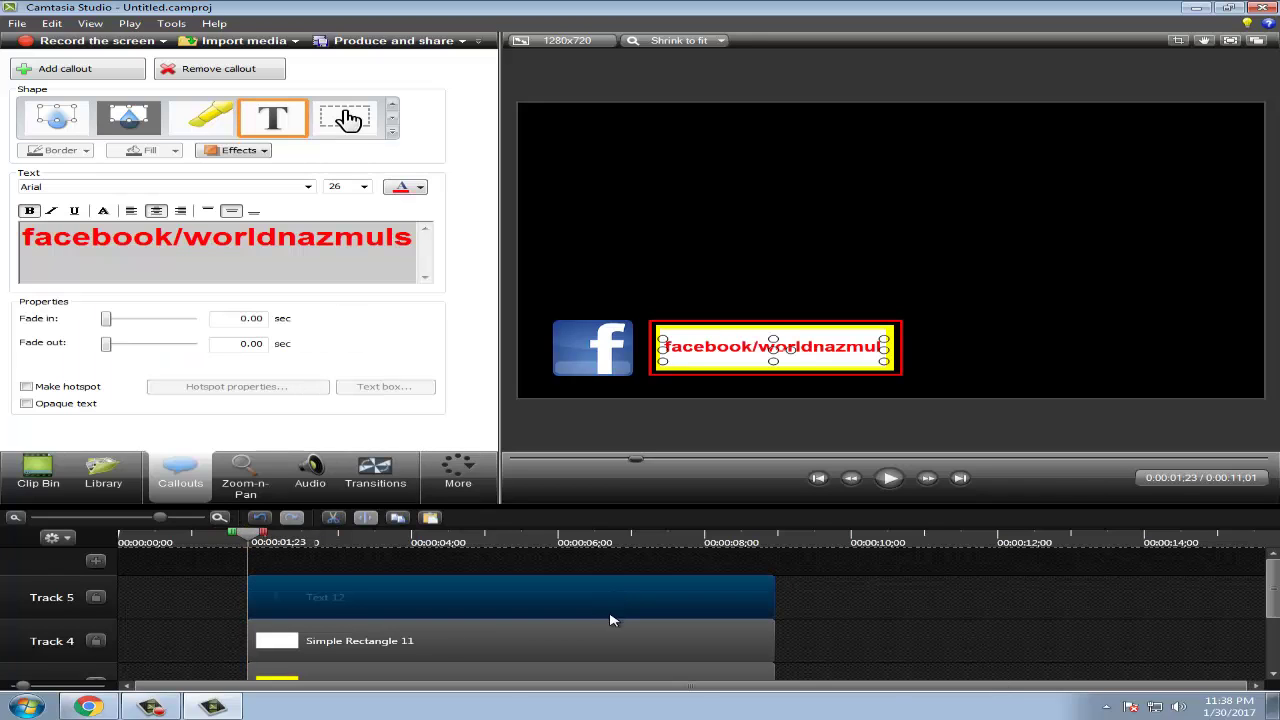
left_click(38, 475)
left_click(925, 608)
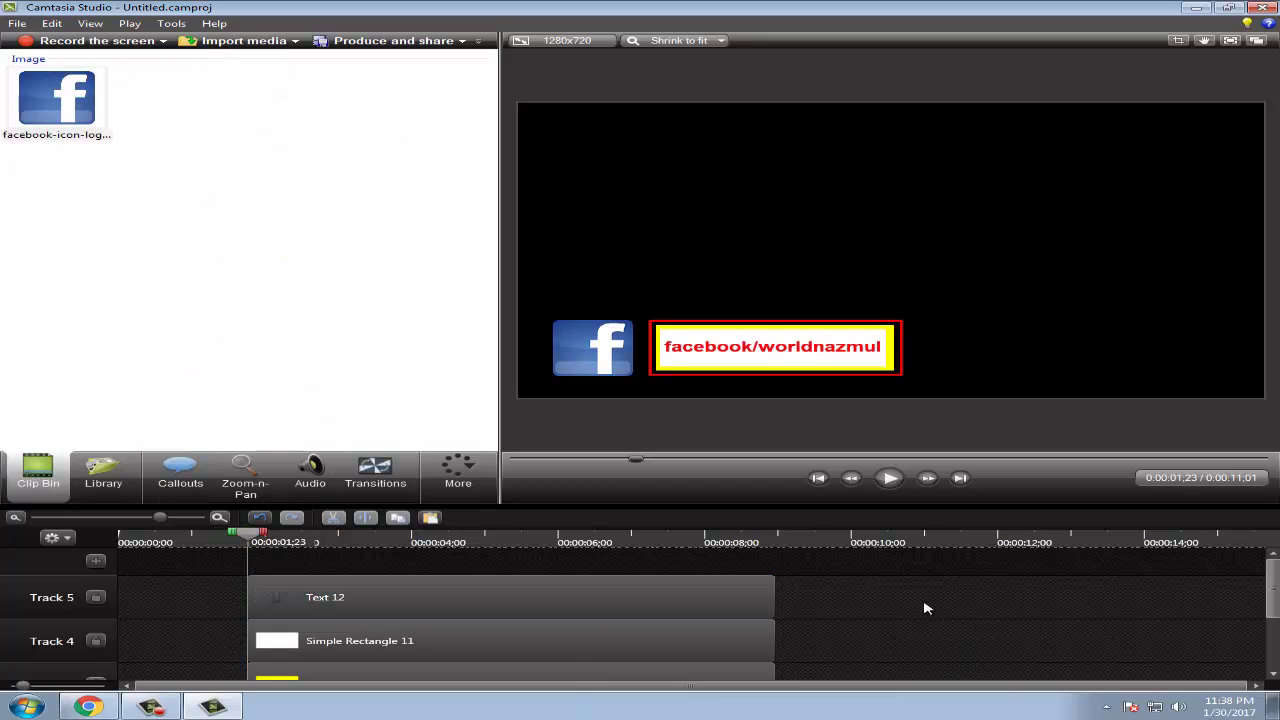
Apply the Pixelate transition to the start of the text callout's clip on Track 5.
left_click(316, 597)
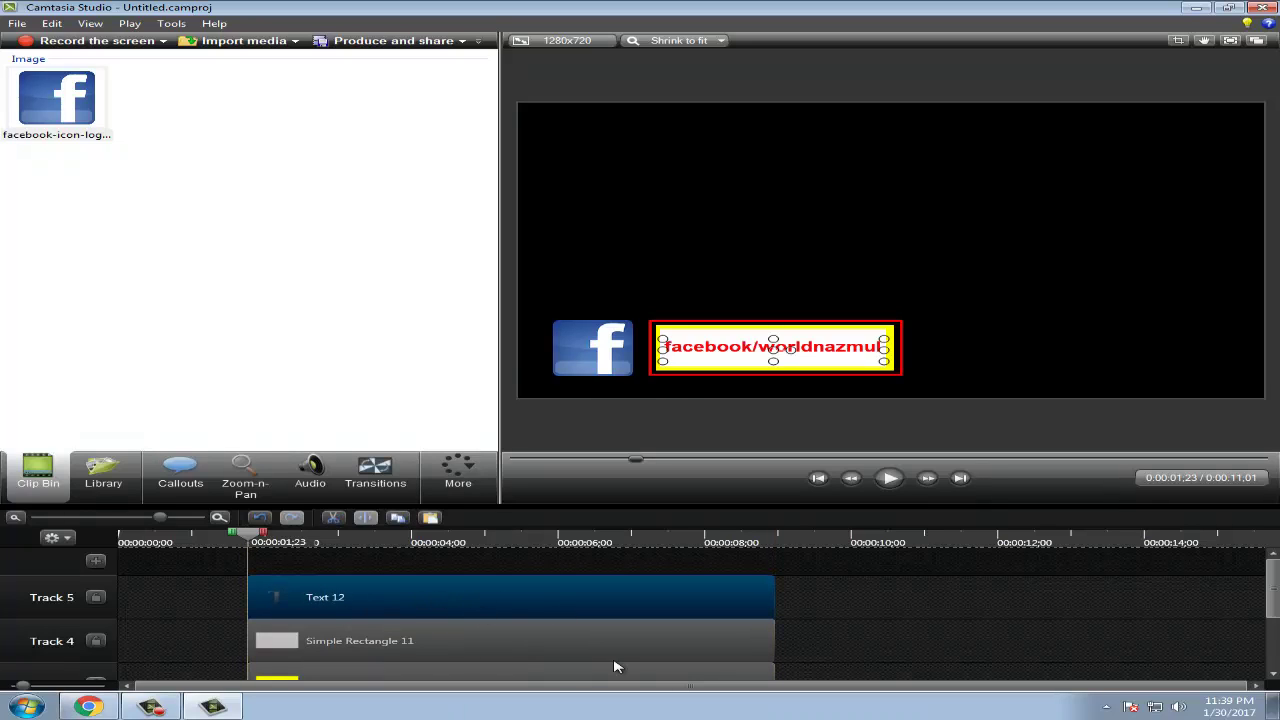
left_click(420, 560)
left_click(395, 597)
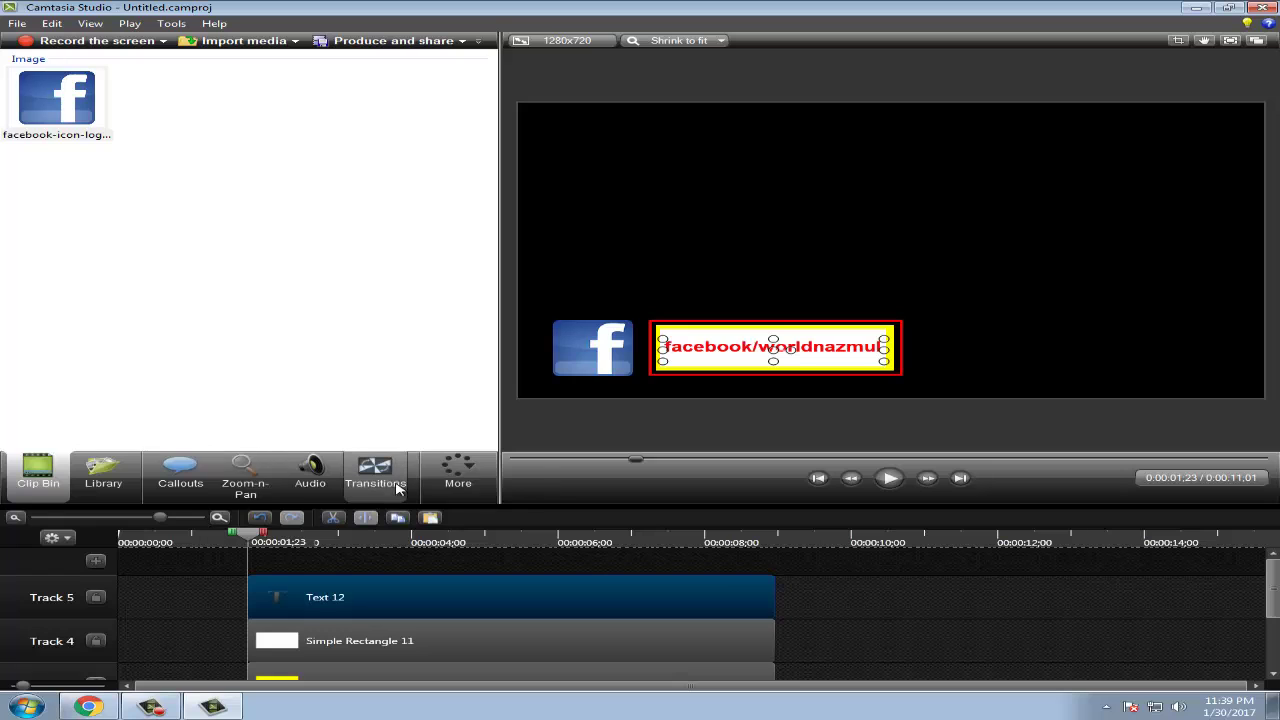
left_click(380, 472)
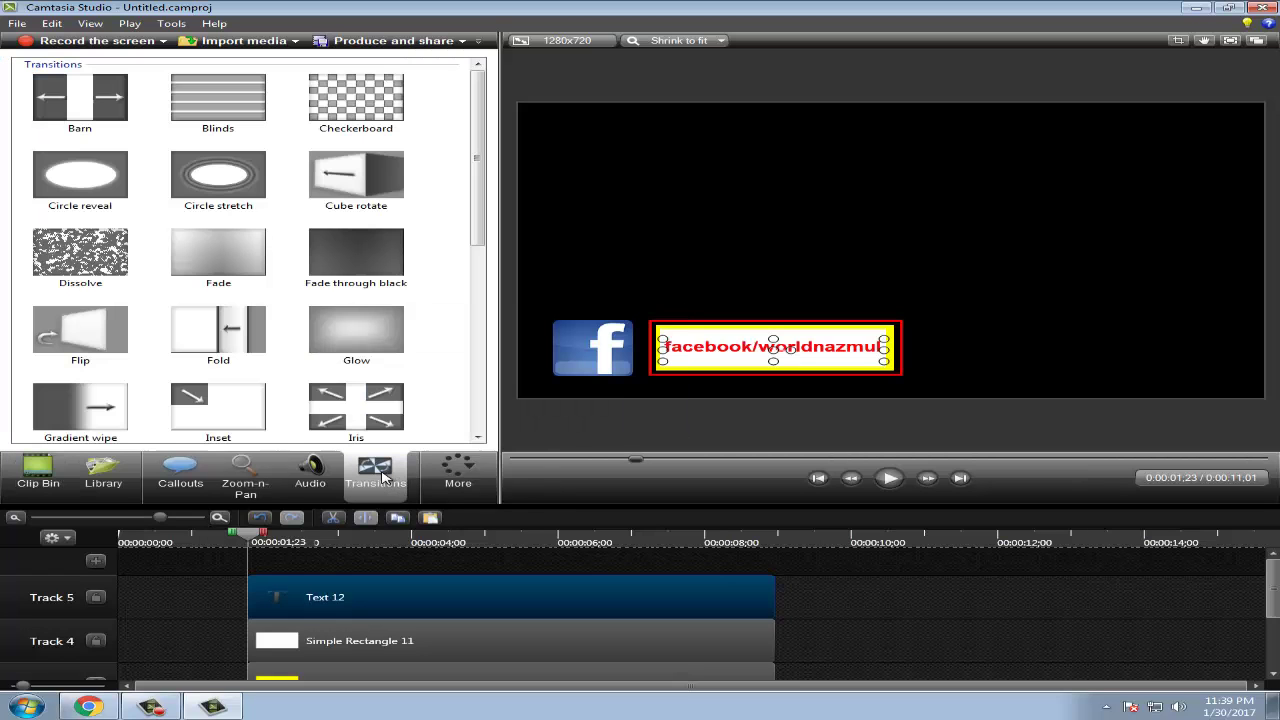
left_click_drag(480, 127, 467, 153)
left_click_drag(490, 212, 486, 309)
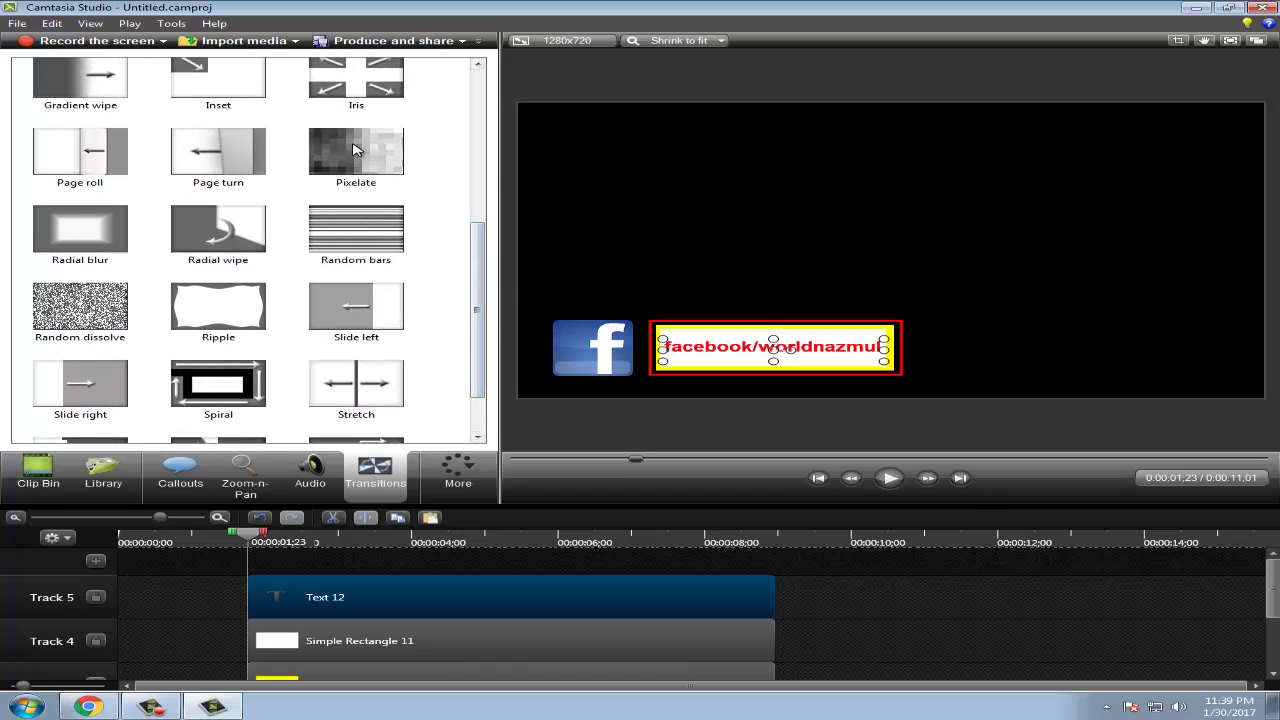
left_click_drag(356, 155, 365, 306)
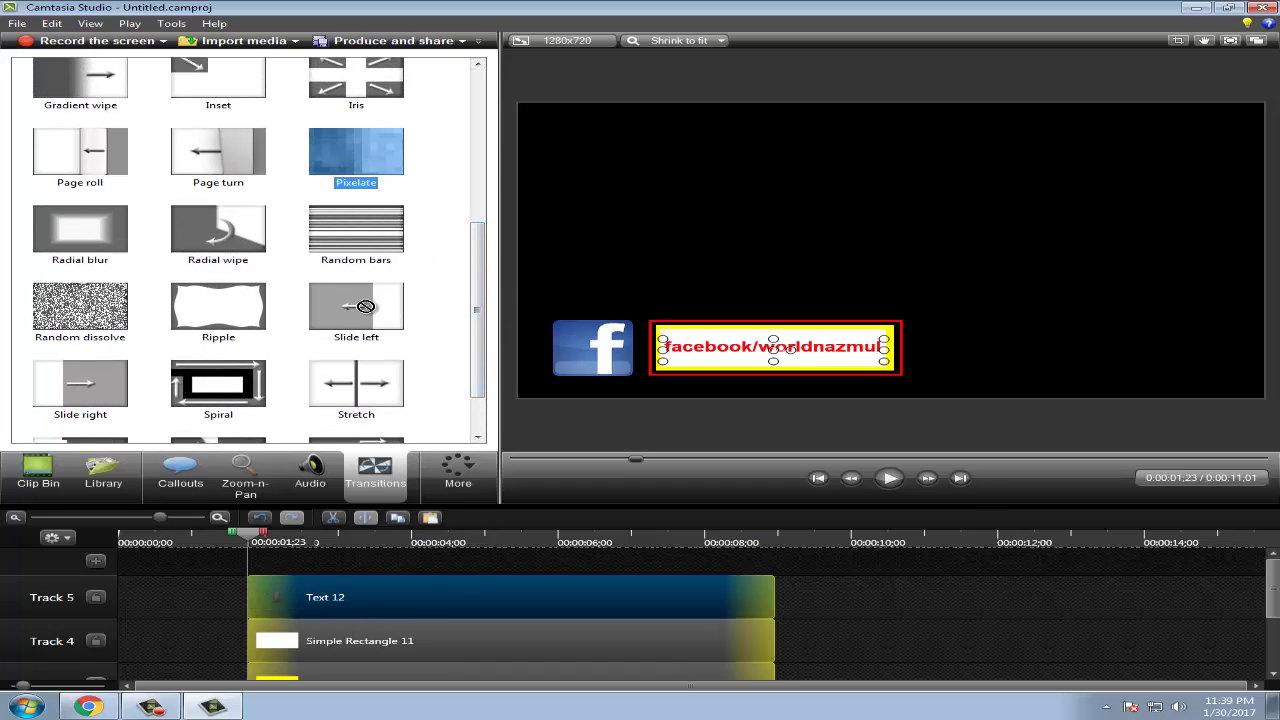
left_click_drag(365, 173, 428, 234)
left_click_drag(313, 572, 300, 600)
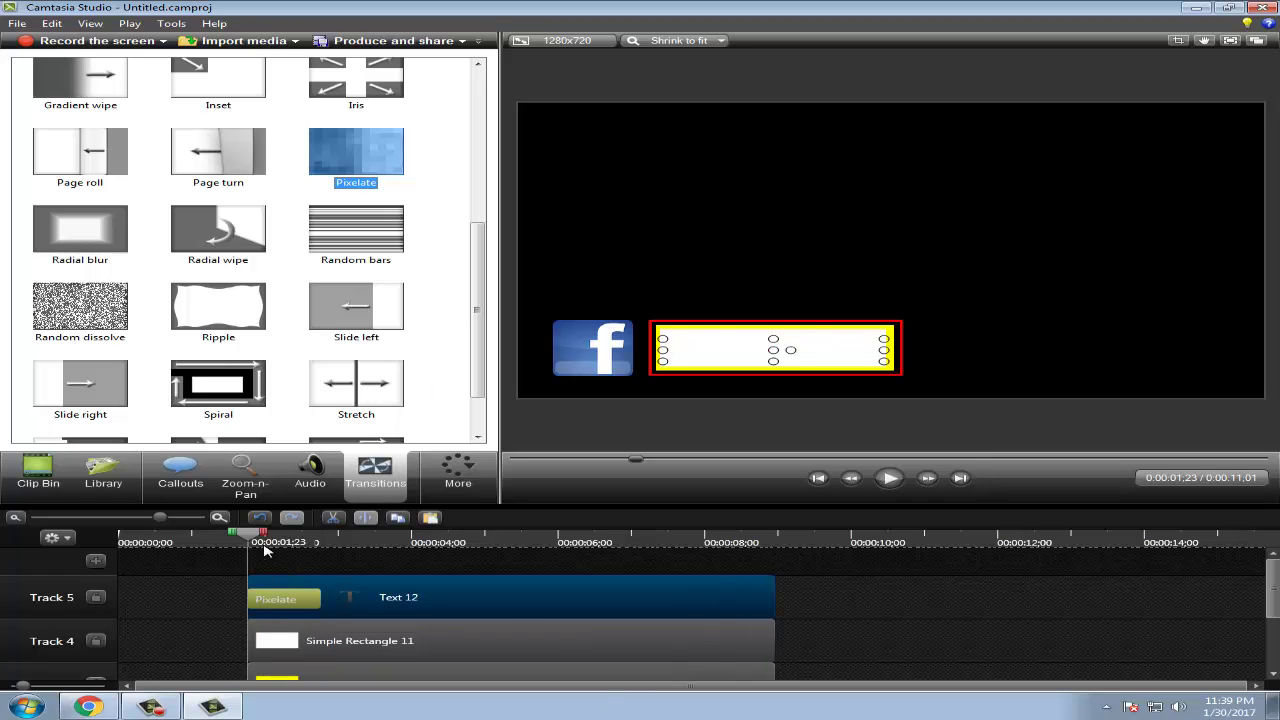
Play the lower-third from the beginning to check the text's opening Pixelate transition.
left_click_drag(248, 537, 60, 548)
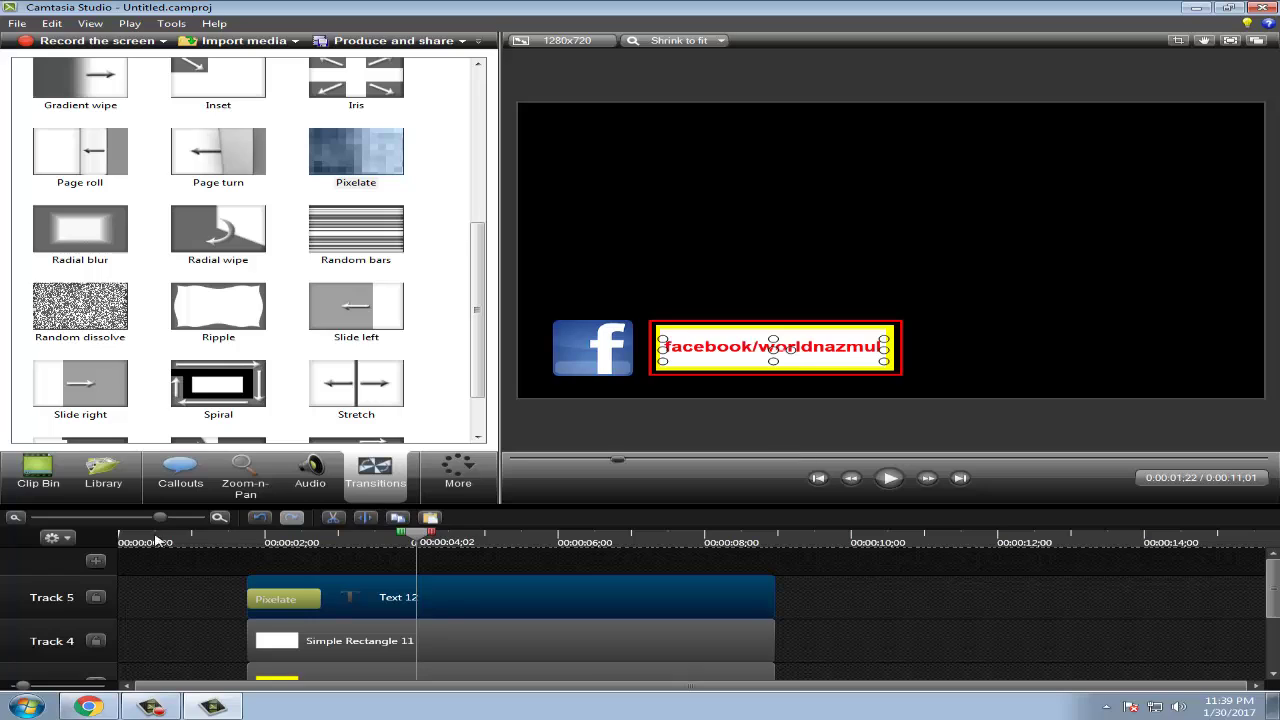
key("ctrl+Home")
key("space")
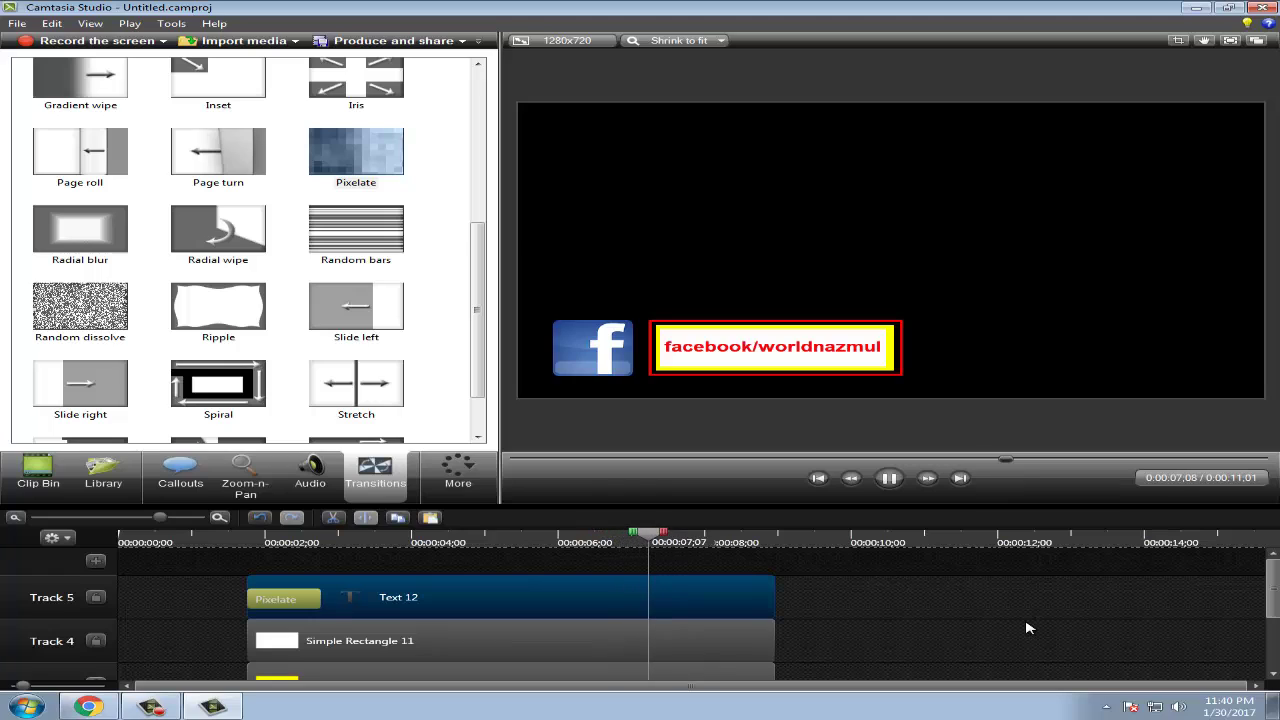
key("space")
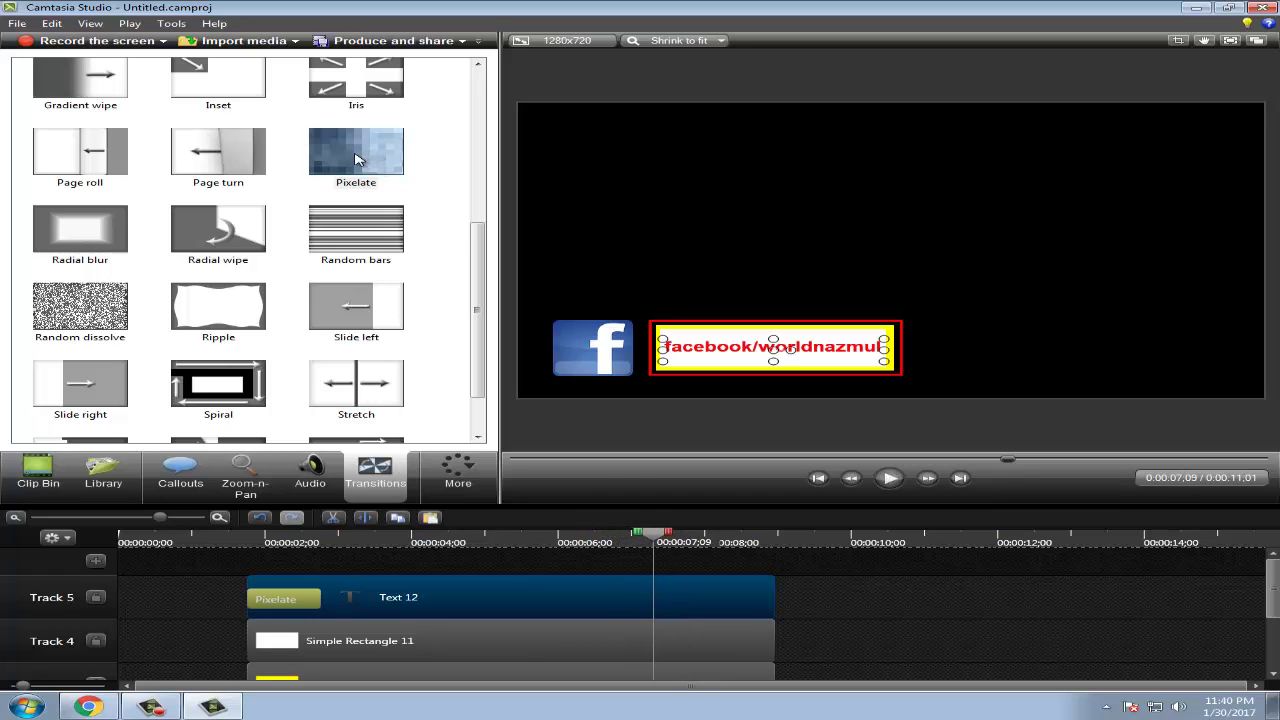
Apply the Pixelate transition to the end of the text callout's clip on Track 5.
left_click_drag(352, 158, 431, 246)
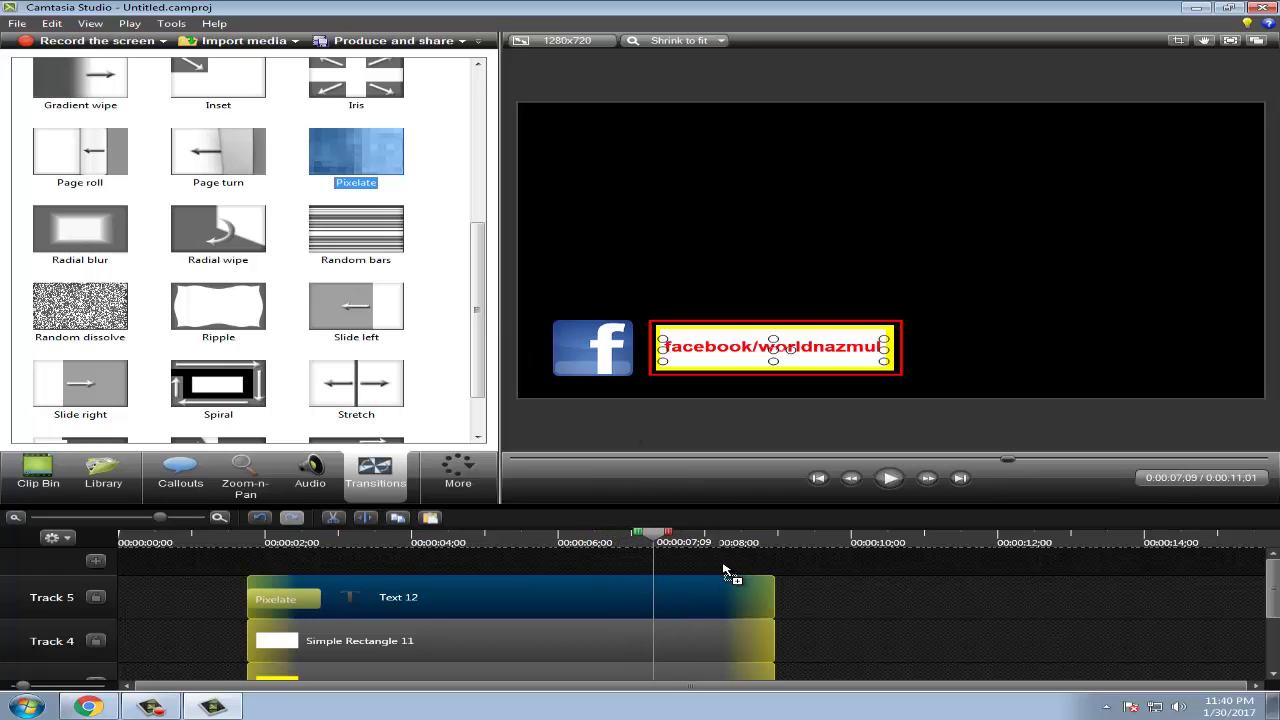
left_click_drag(724, 570, 741, 599)
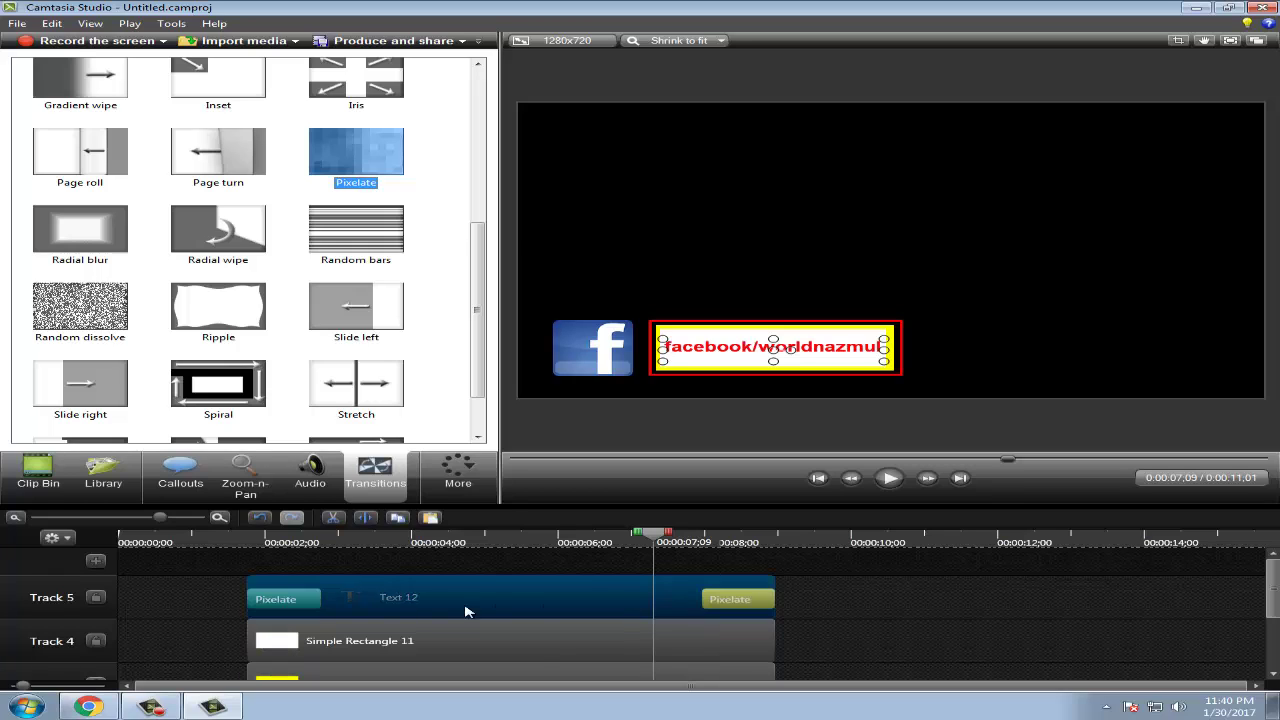
left_click(395, 600)
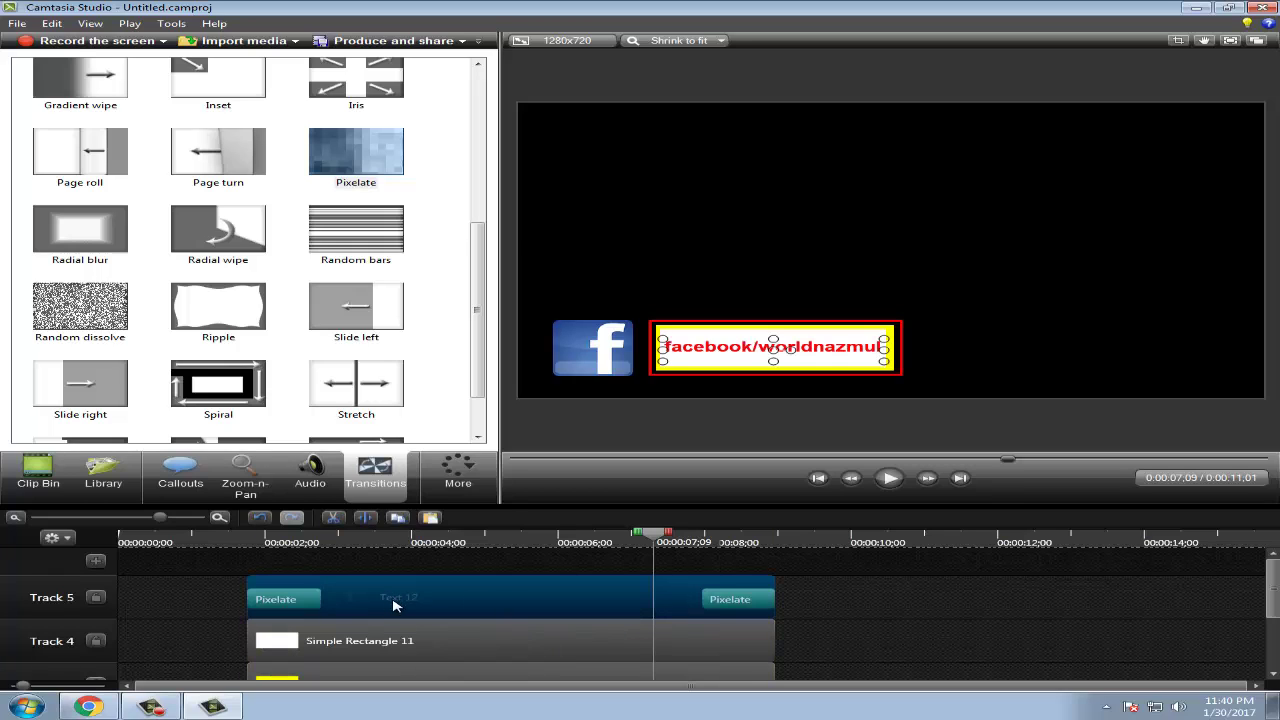
left_click(936, 656)
Play the lower-third from the start past the text clip's end to check both Pixelate transitions.
left_click(380, 600)
left_click_drag(652, 537, 2, 537)
key("space")
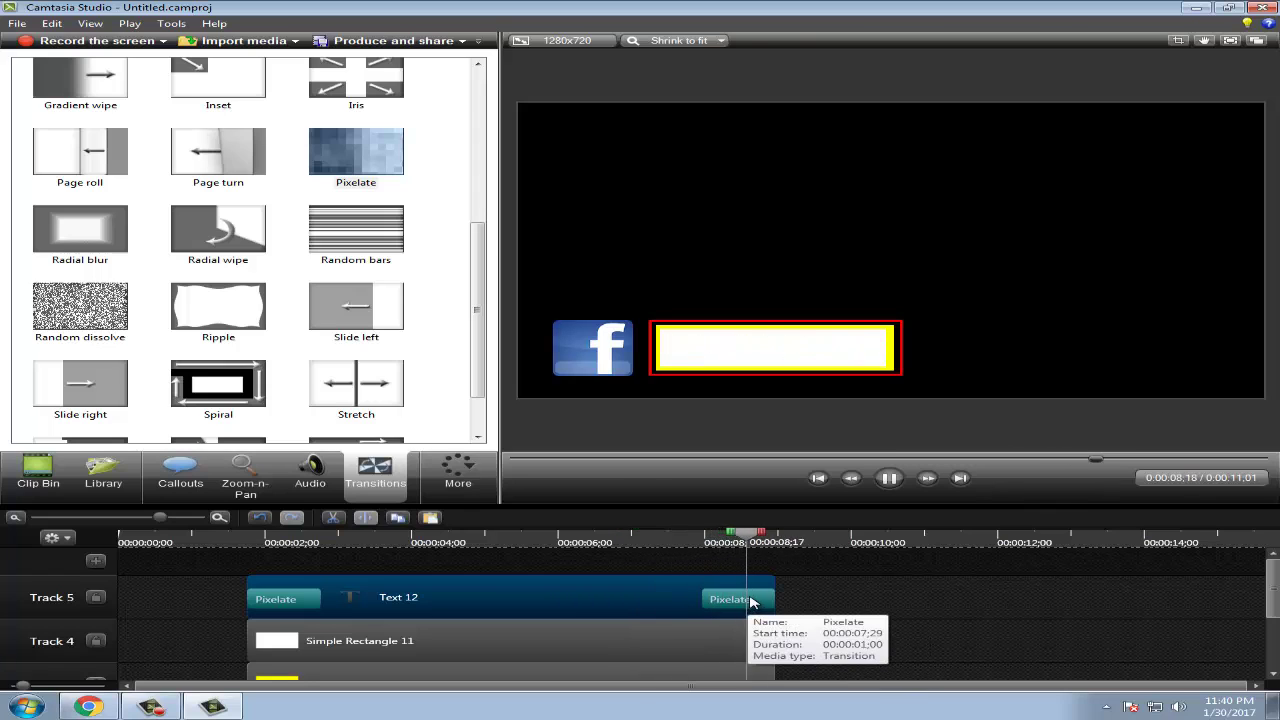
scroll(914, 631, "down", 3)
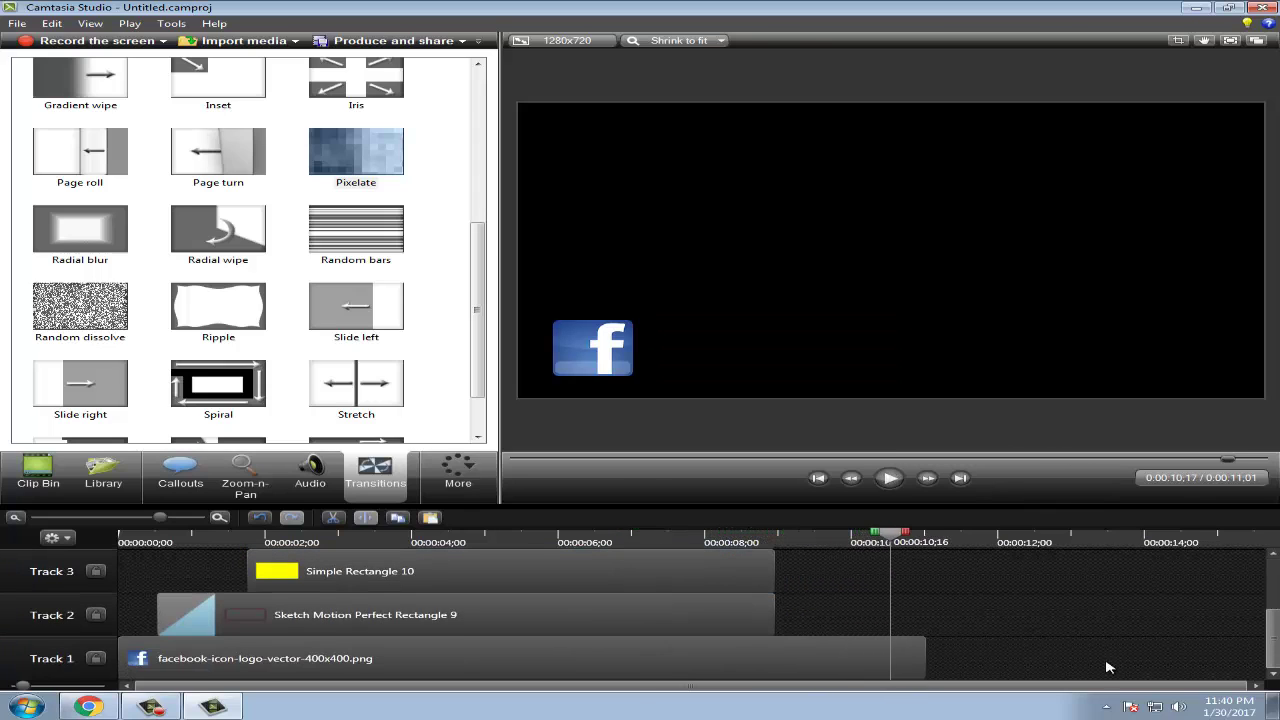
key("space")
scroll(848, 607, "down", 2)
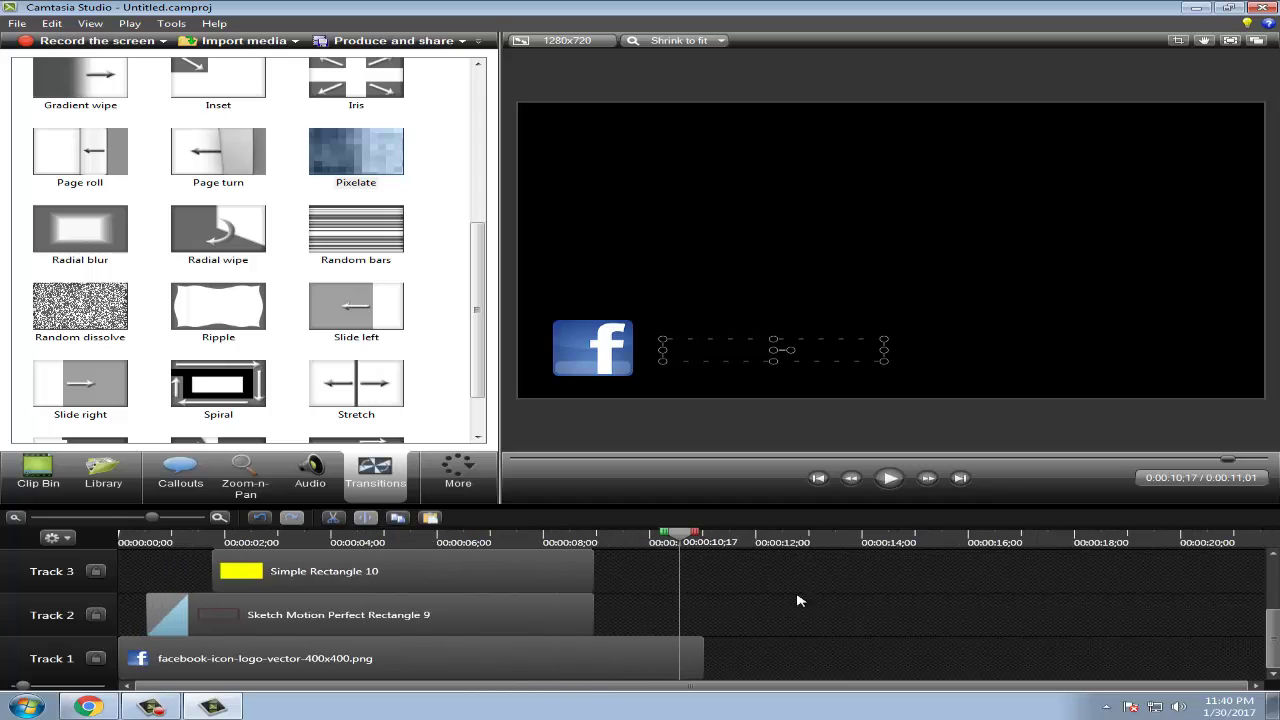
left_click_drag(1275, 648, 1273, 571)
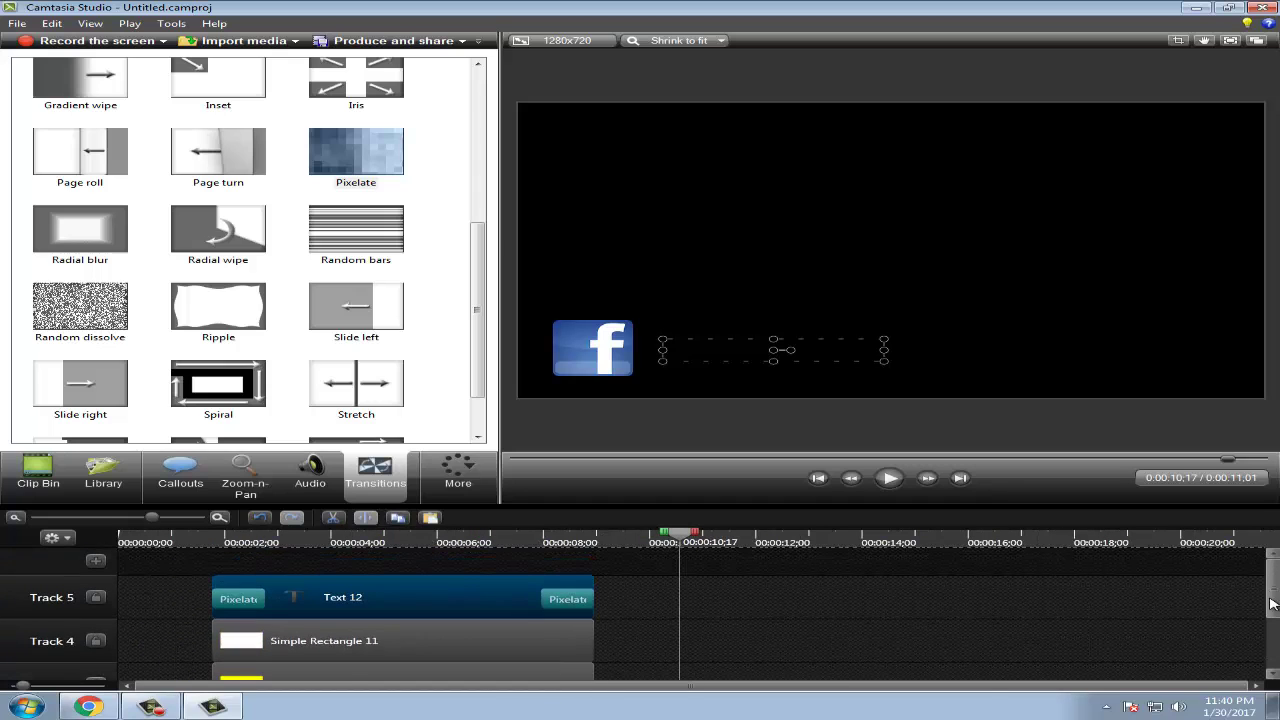
scroll(1272, 604, "down", 1)
left_click_drag(886, 566, 112, 674)
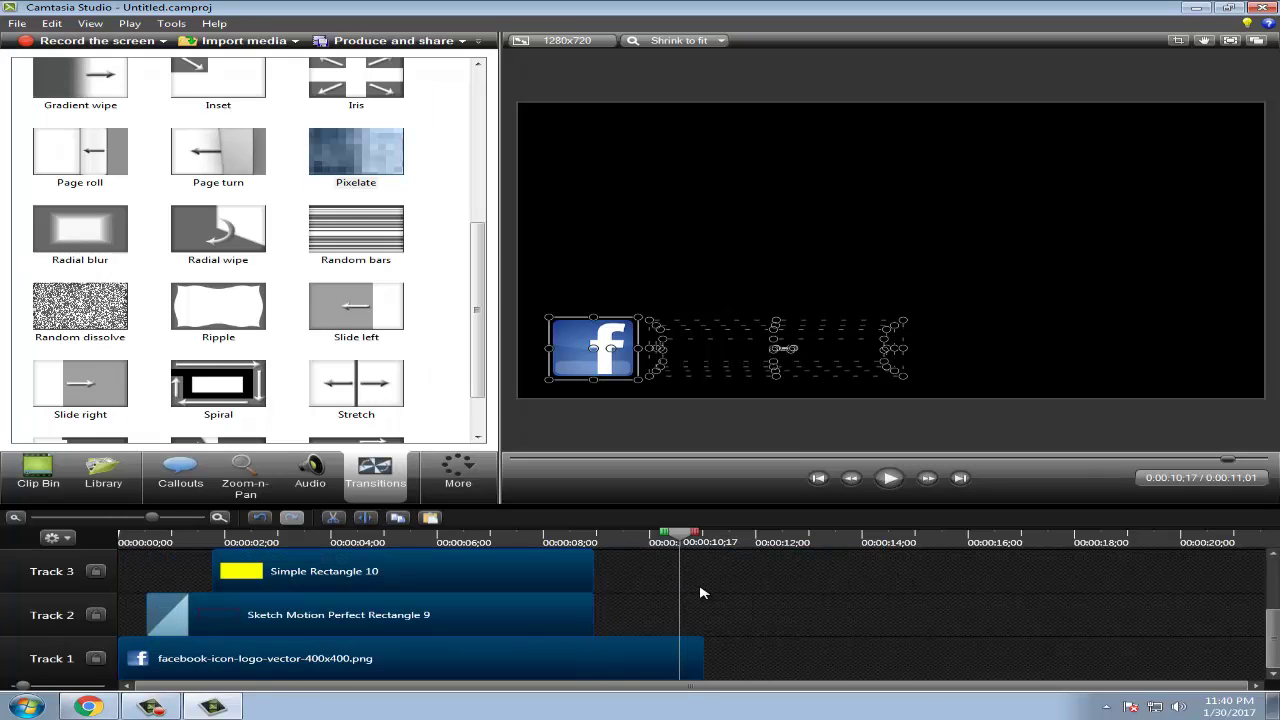
right_click(368, 571)
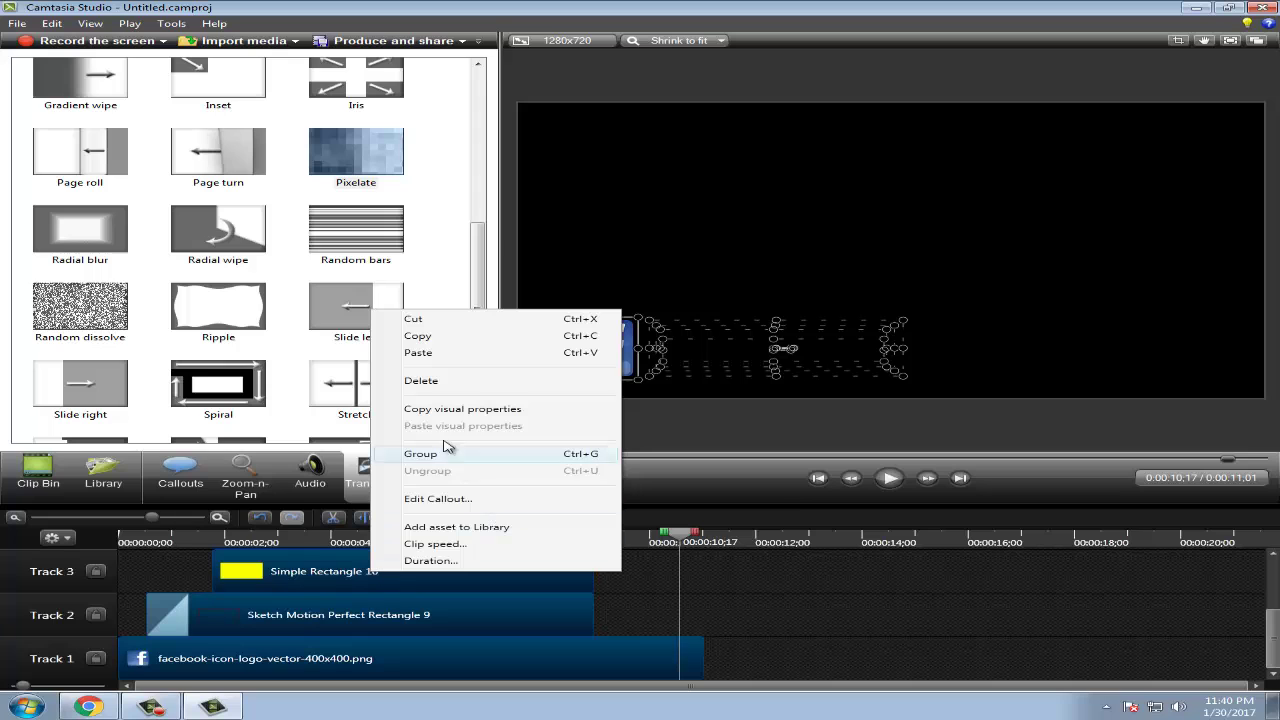
left_click(715, 625)
scroll(715, 625, "up", 2)
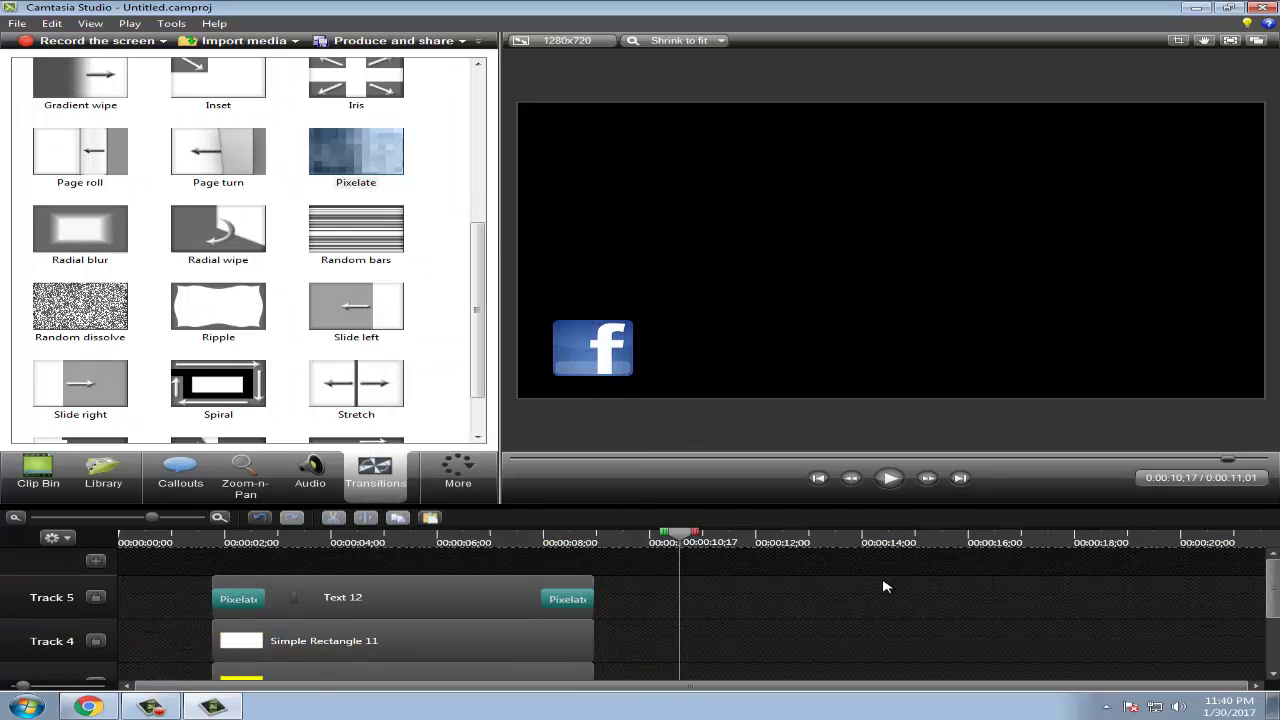
Group all five lower-third clips on Tracks 1 to 5 and return the playhead to 0:00:00;00.
left_click_drag(885, 587, 119, 678)
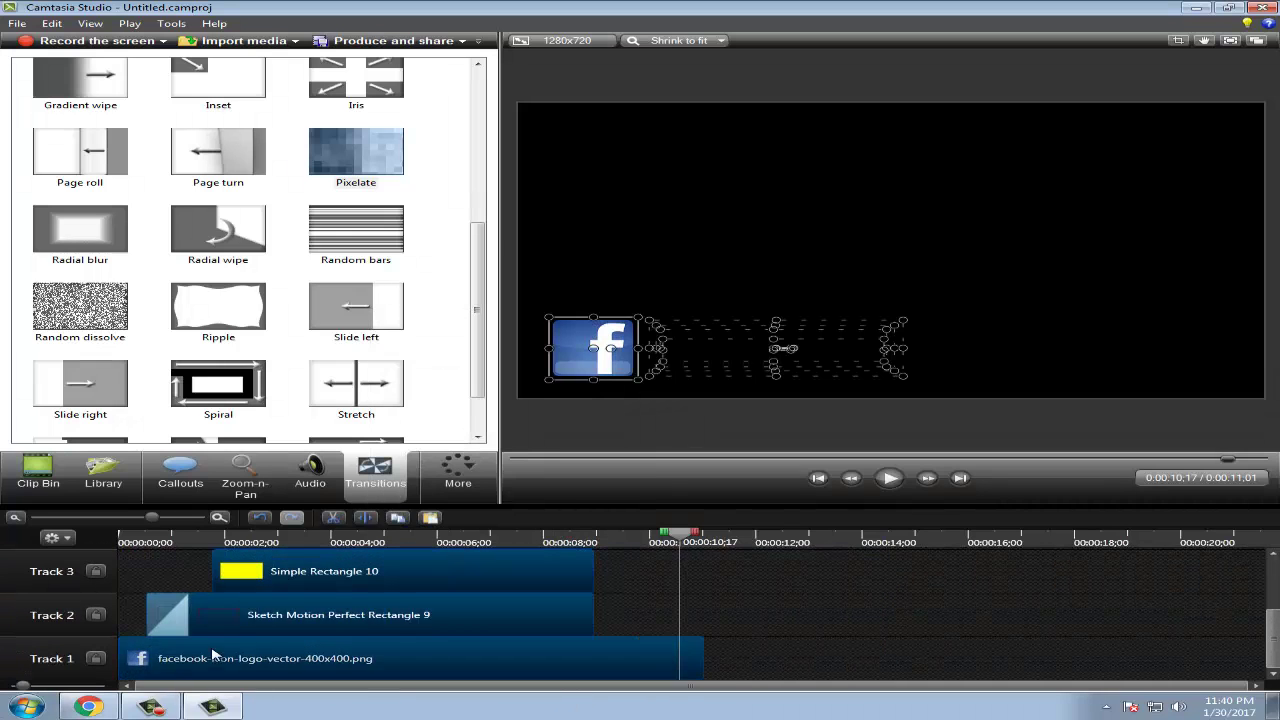
right_click(340, 619)
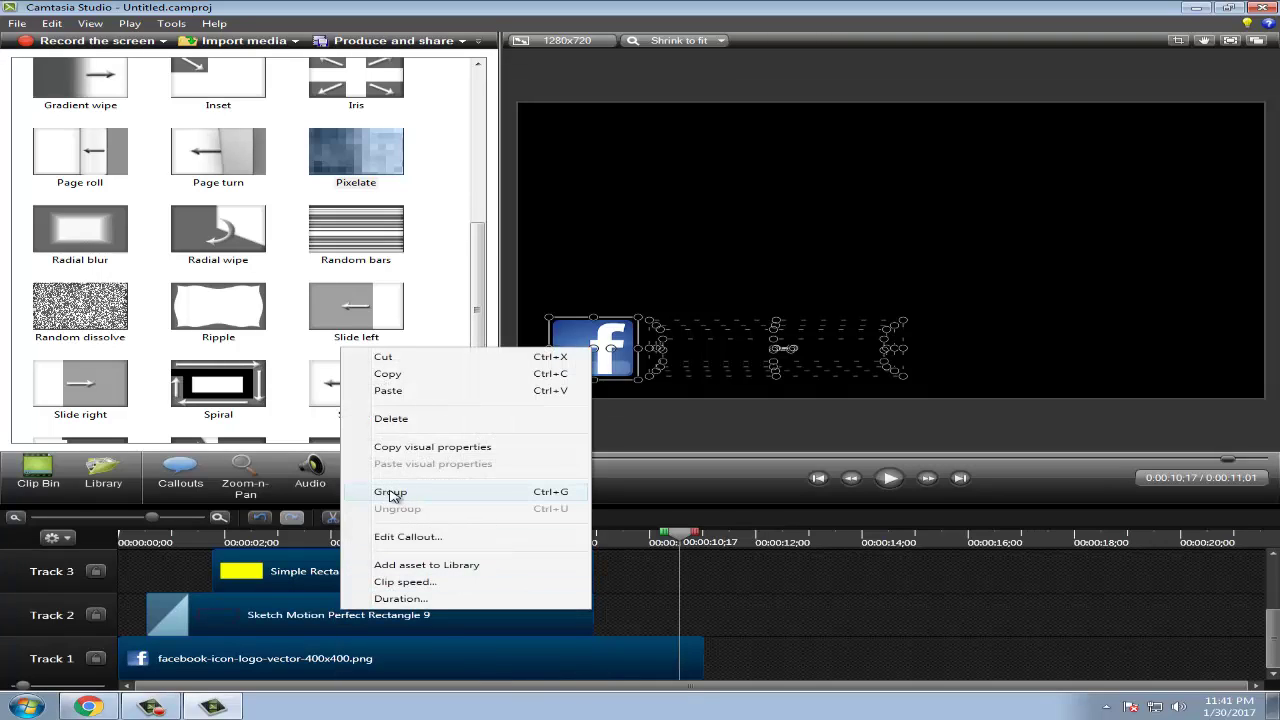
left_click(391, 494)
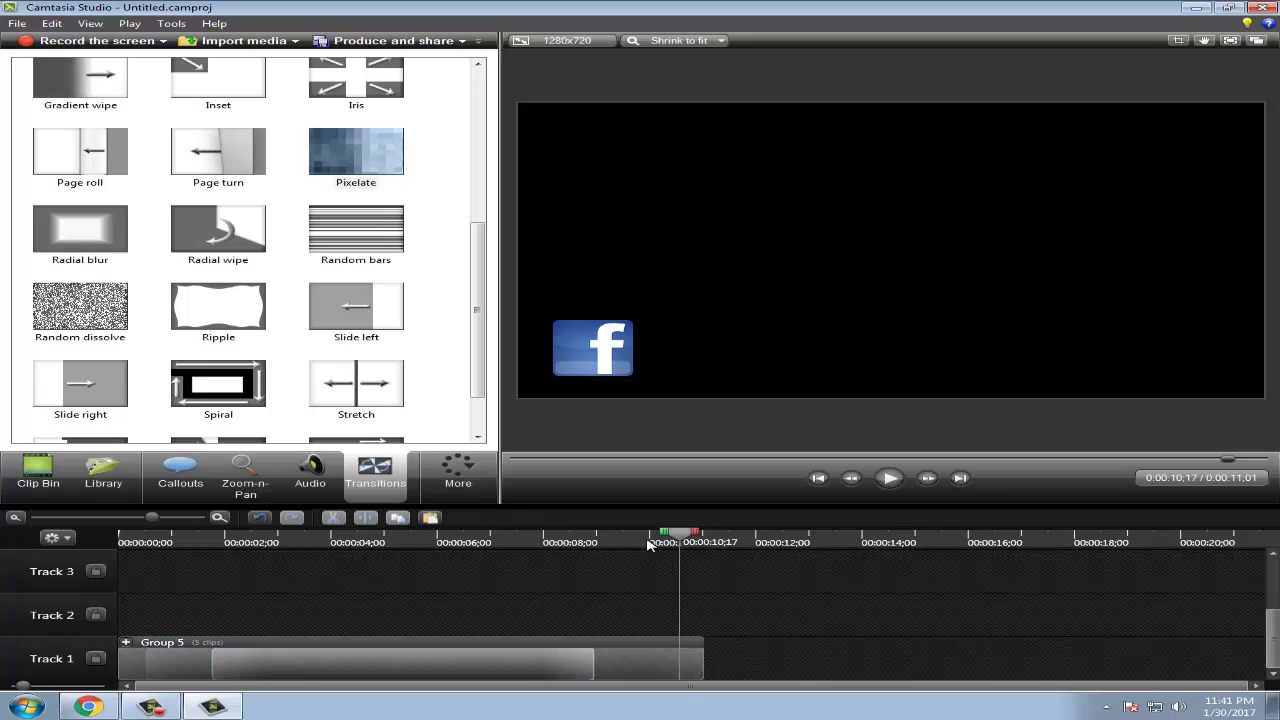
left_click_drag(588, 540, 22, 558)
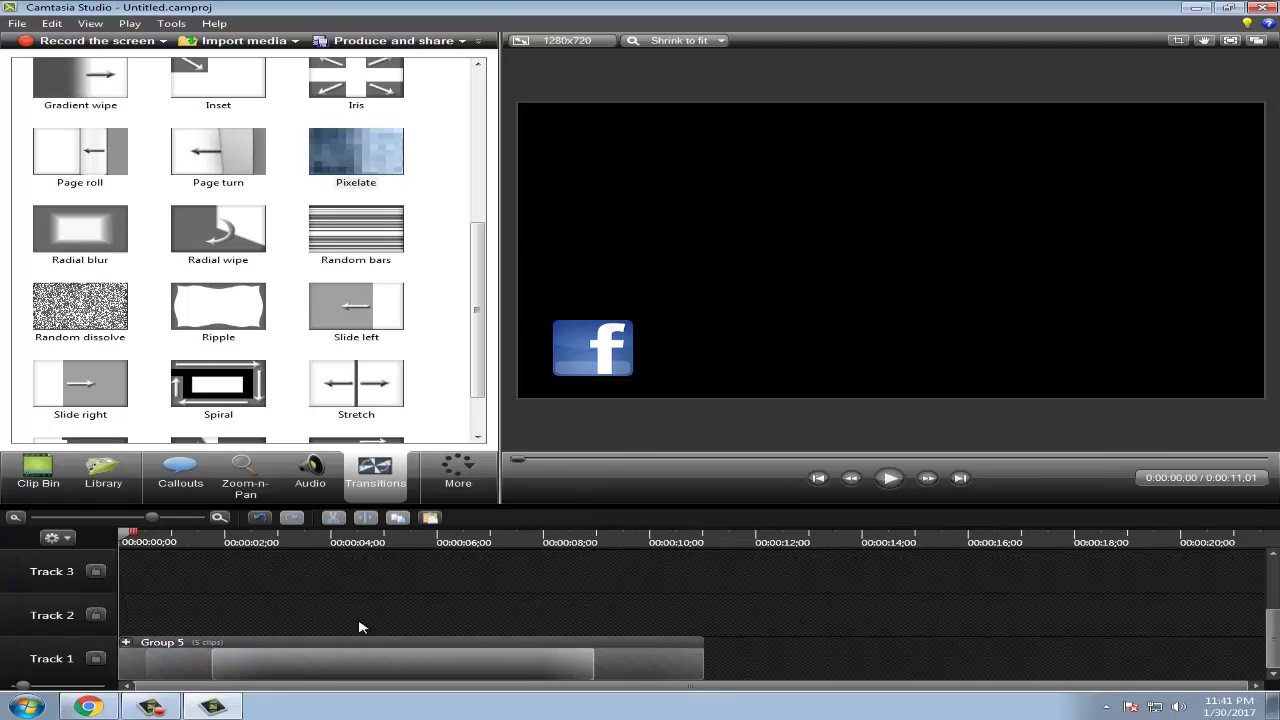
Move the grouped lower-third clip from Track 1 to Track 3, keeping its start at 0:00:00;00.
left_click(12, 482)
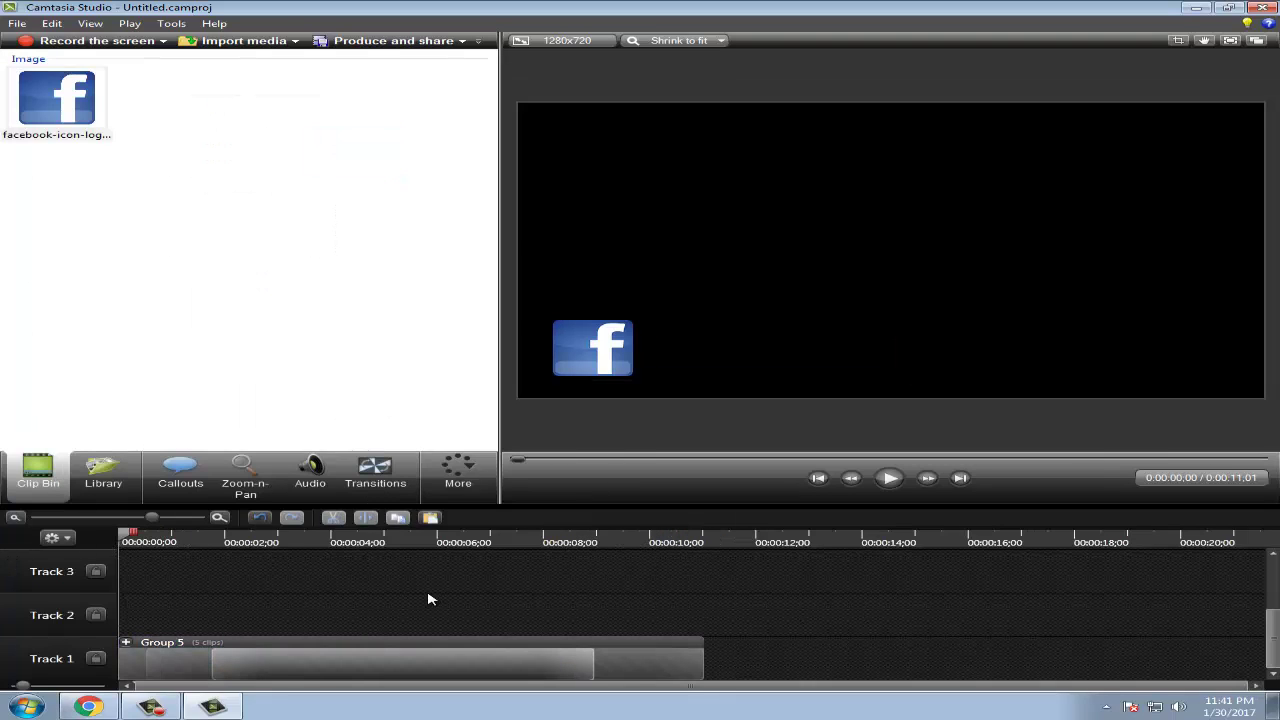
left_click(165, 655)
scroll(168, 607, "up", 2)
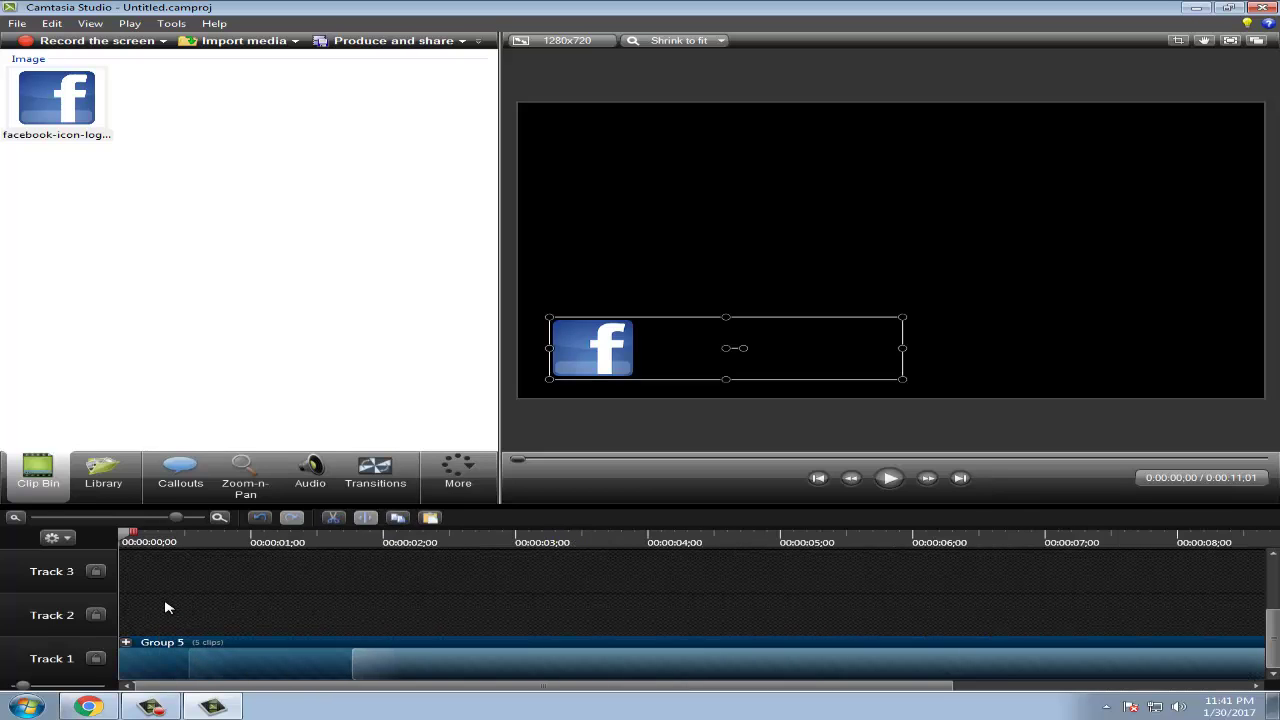
left_click(579, 597)
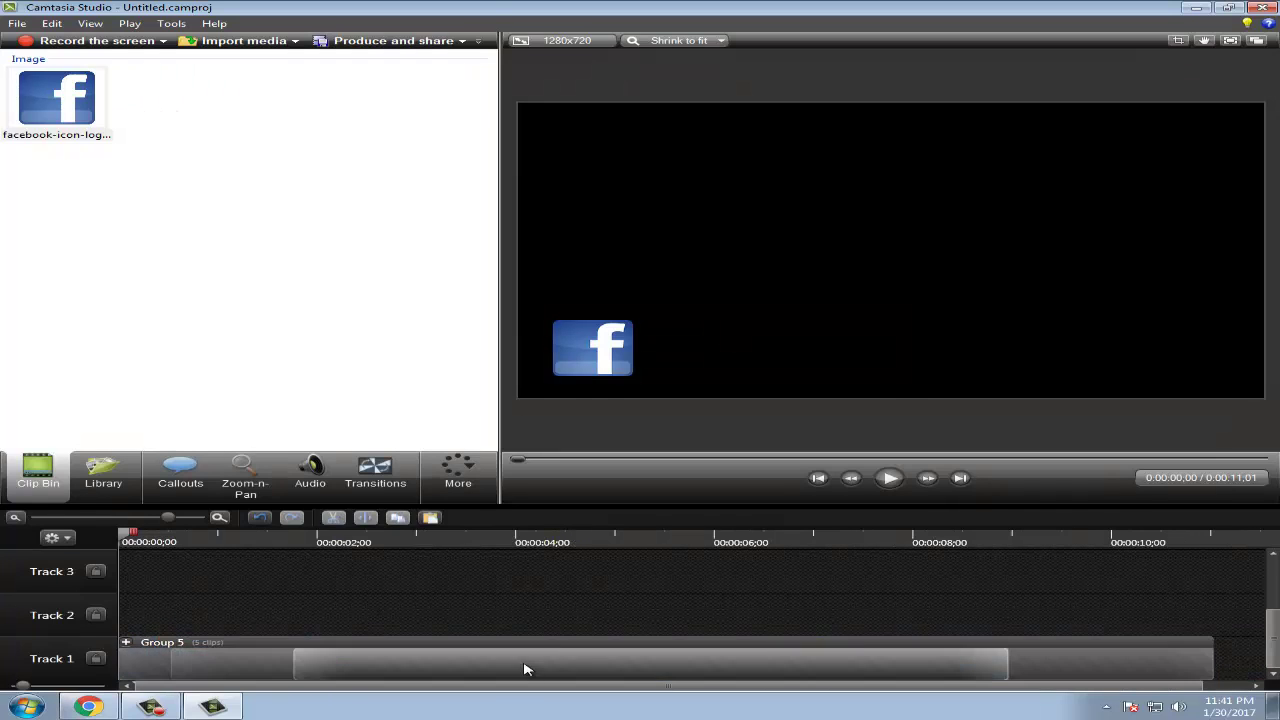
left_click_drag(525, 665, 349, 605)
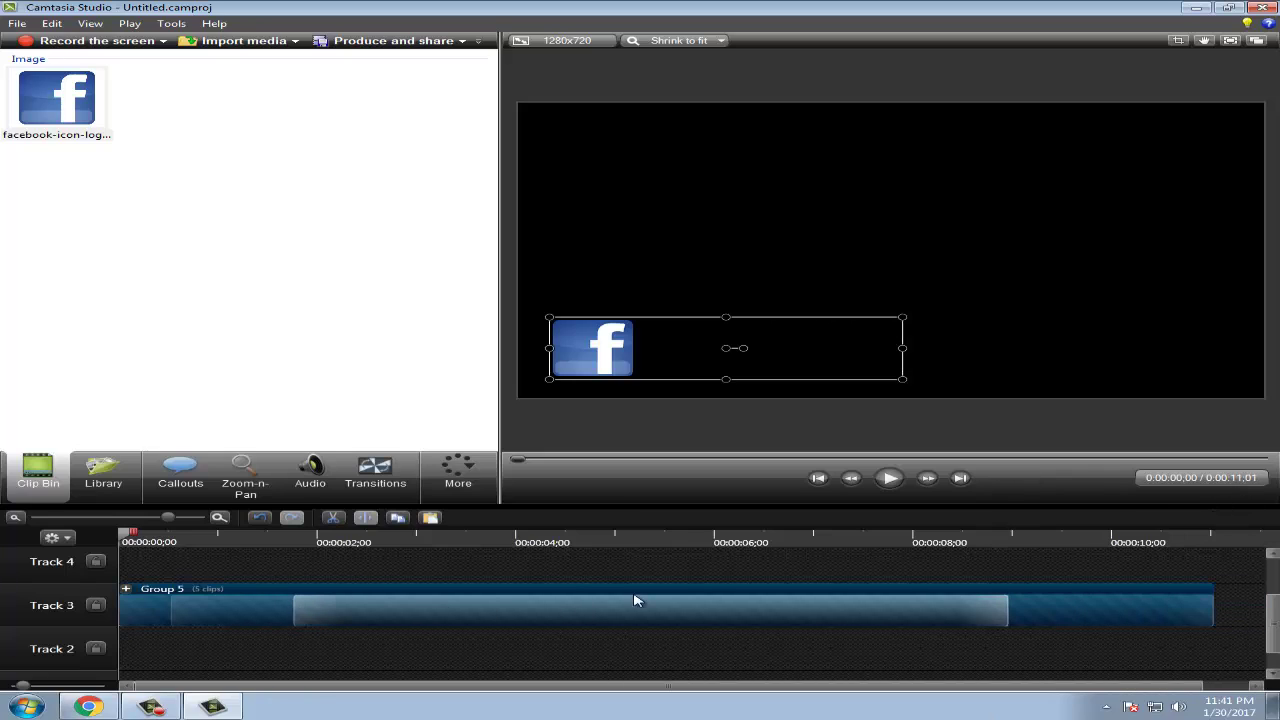
Open the Visual Properties of the grouped lower-third clip on Track 3.
left_click(462, 485)
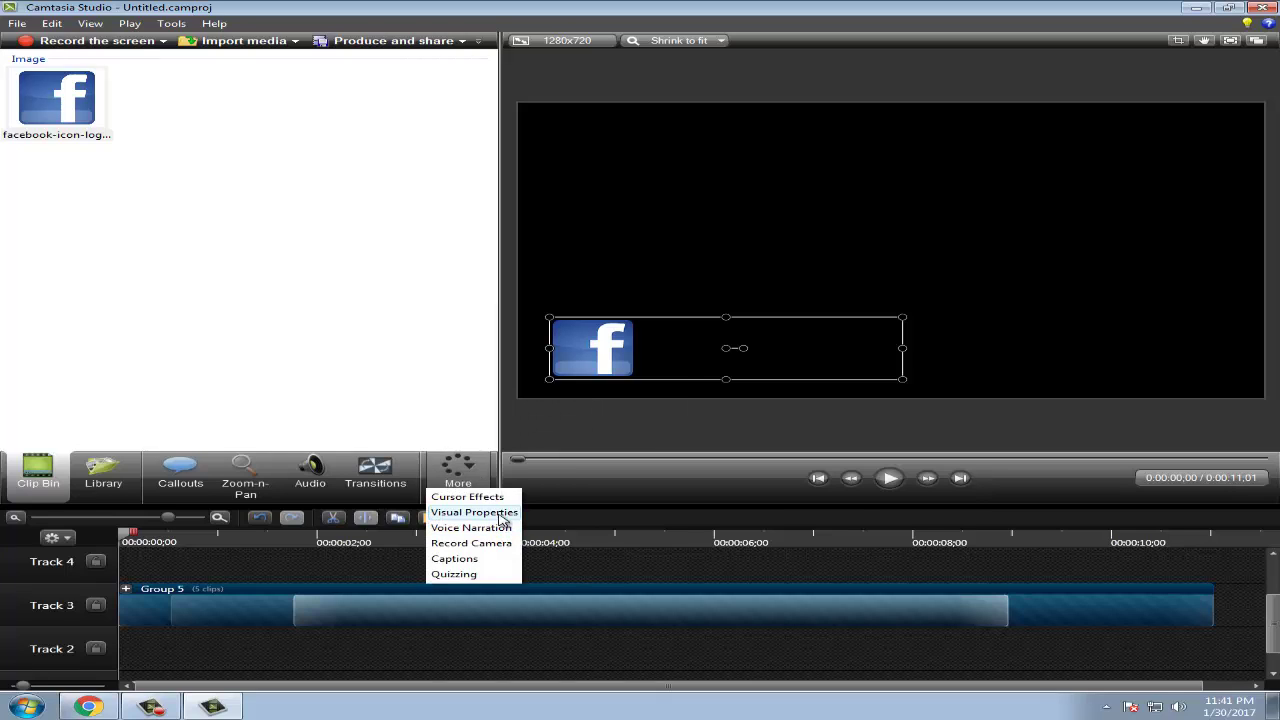
left_click(503, 519)
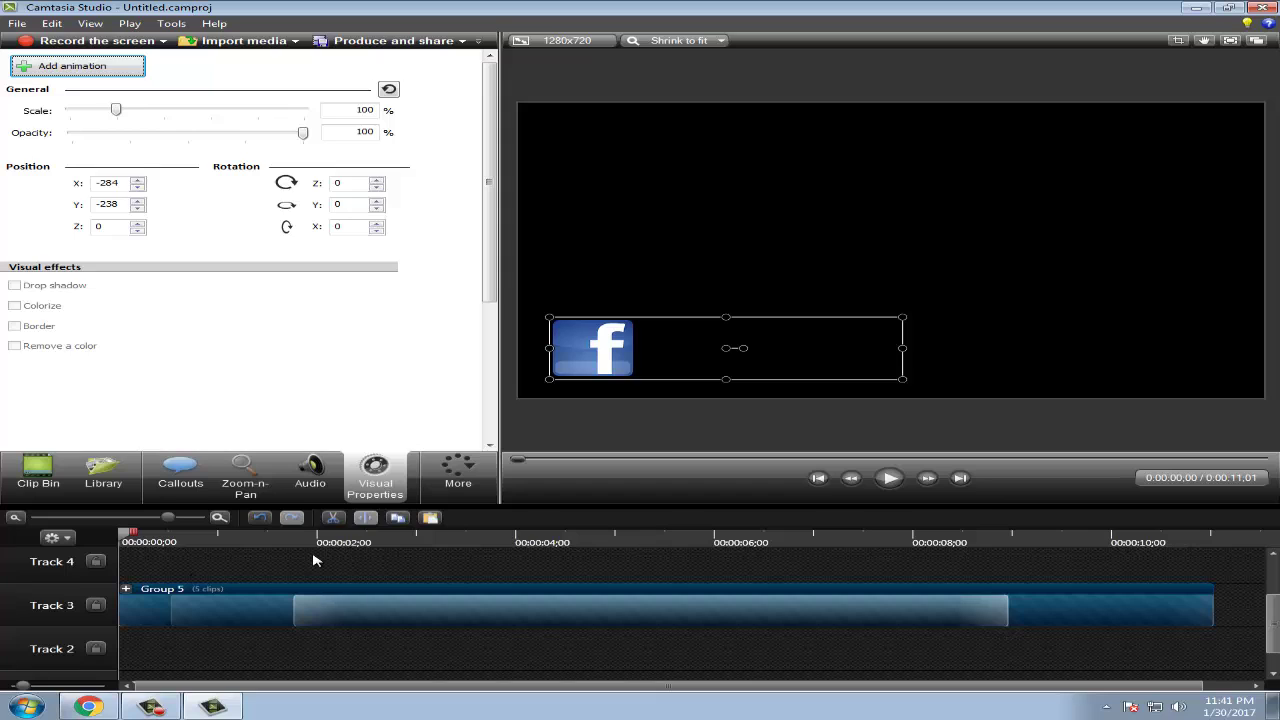
left_click(416, 636)
left_click(299, 622)
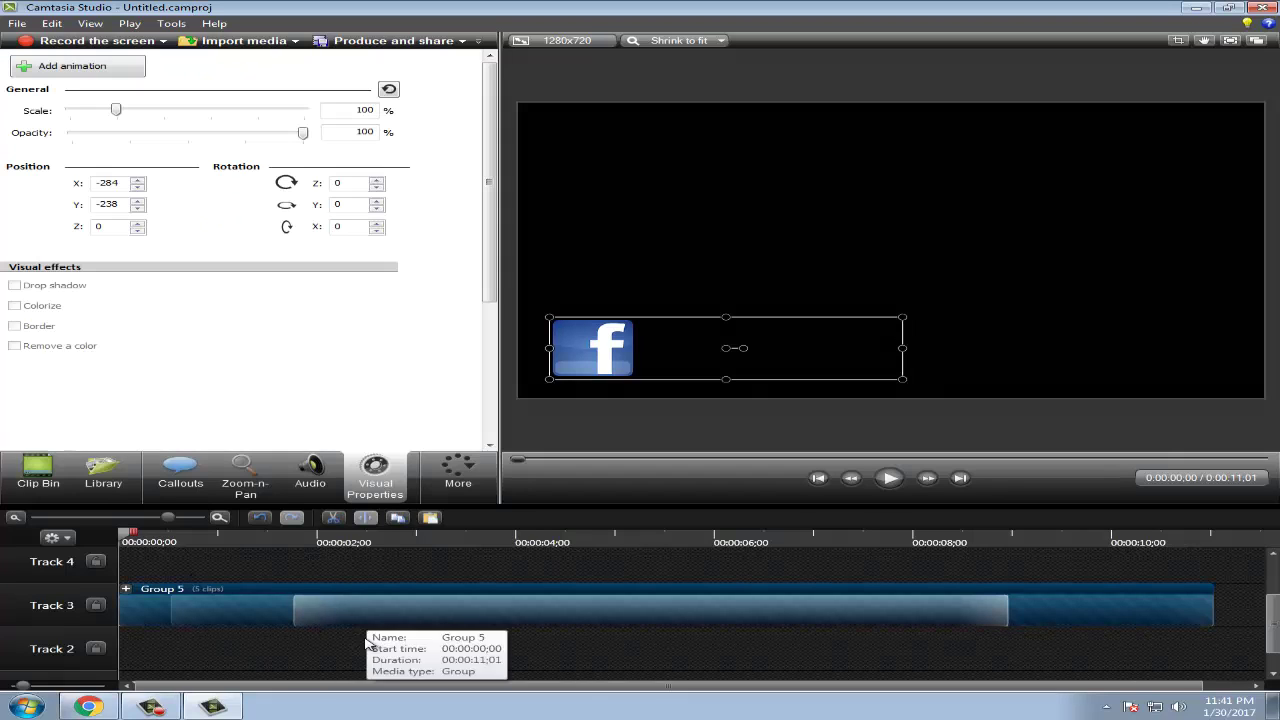
left_click(640, 650)
left_click(774, 606)
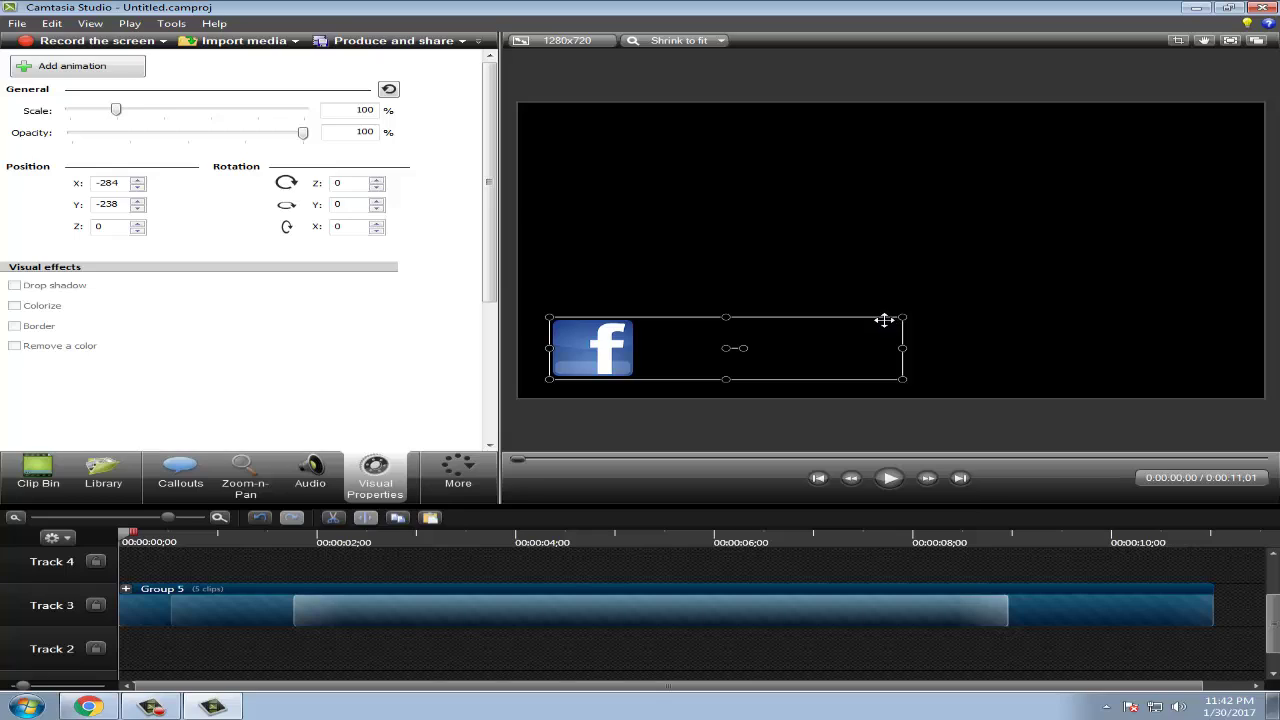
Move the grouped lower-third clip off the canvas beyond its left edge, at about X -943, Y -235.
left_click_drag(884, 320, 490, 312)
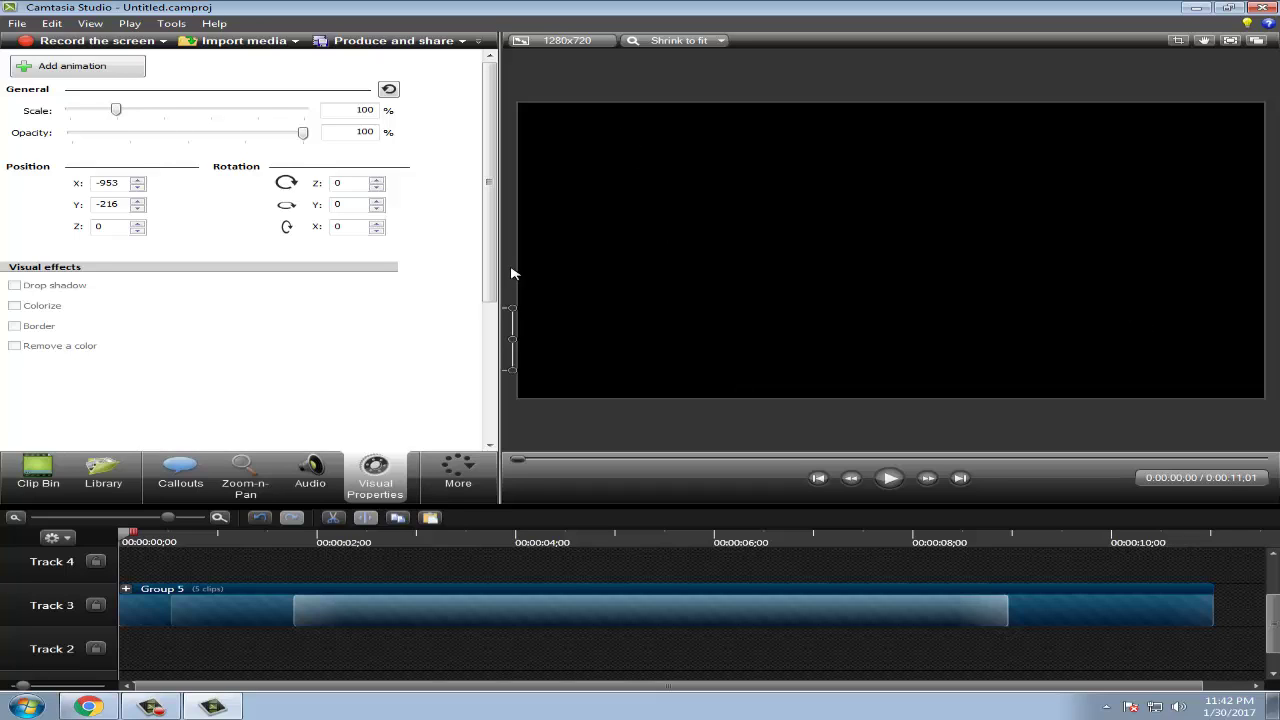
left_click_drag(509, 320, 913, 270)
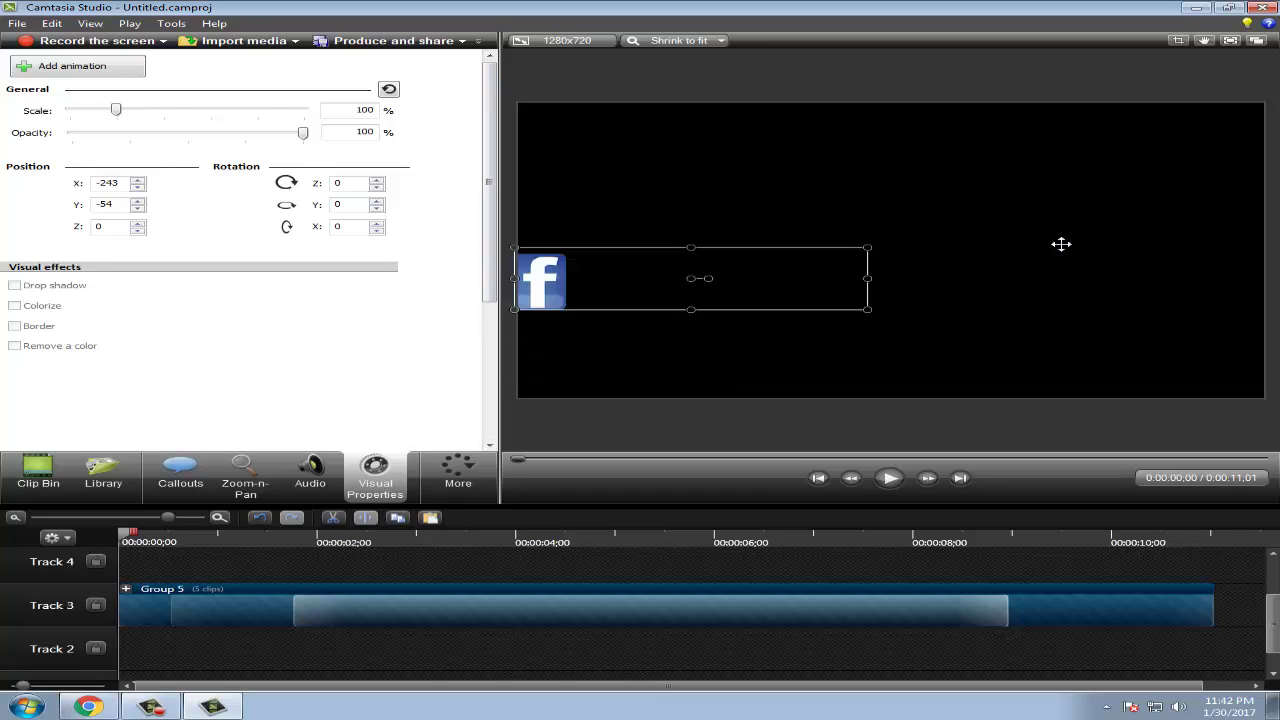
left_click_drag(1061, 244, 518, 327)
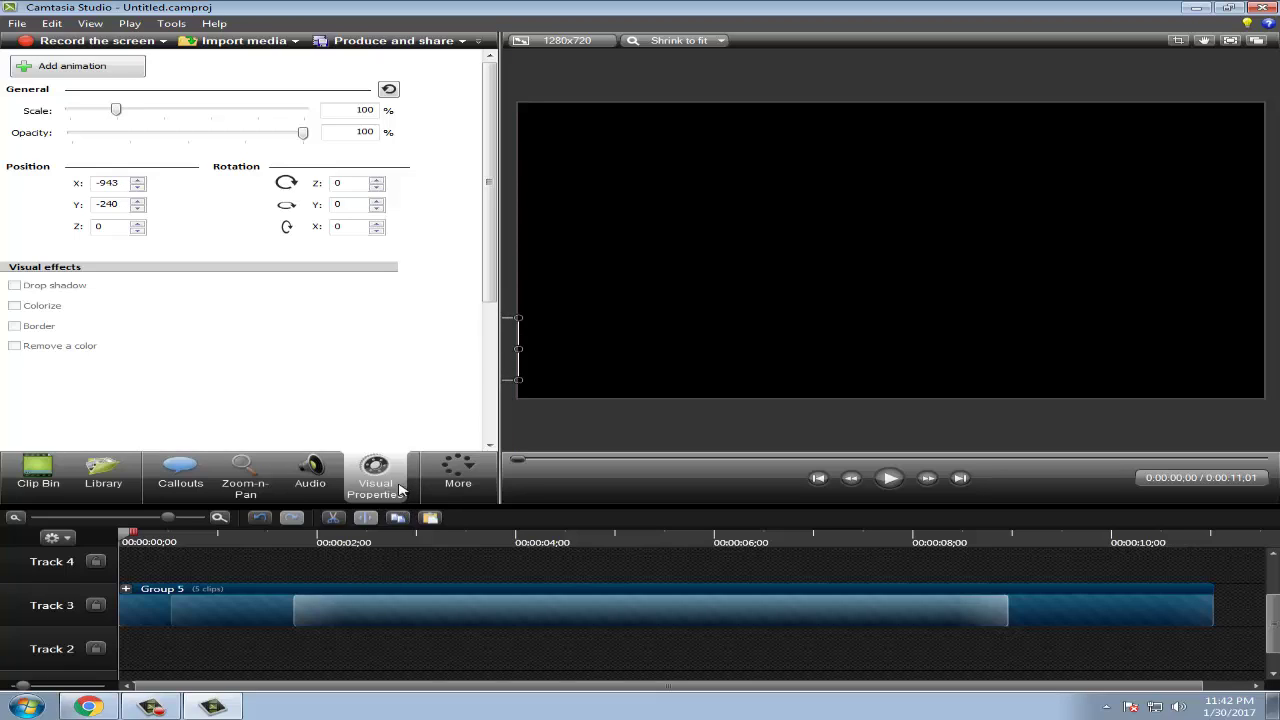
left_click(514, 344)
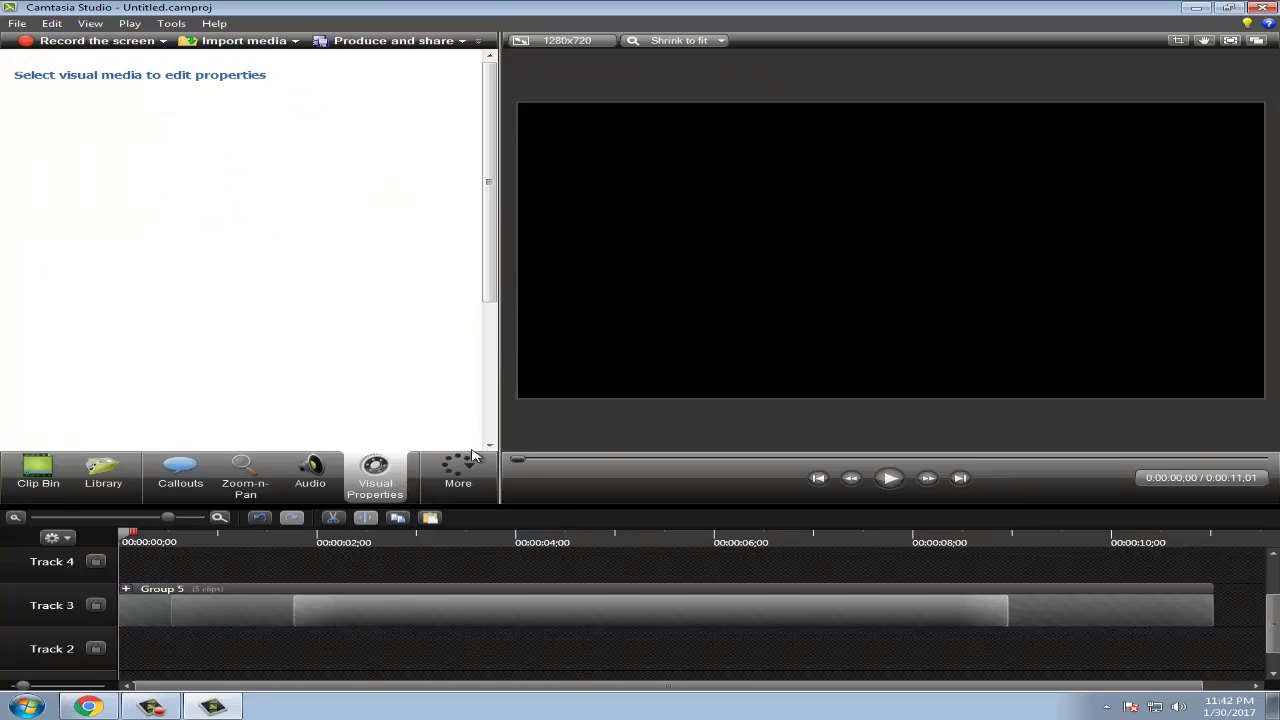
left_click(291, 603)
left_click_drag(505, 320, 506, 318)
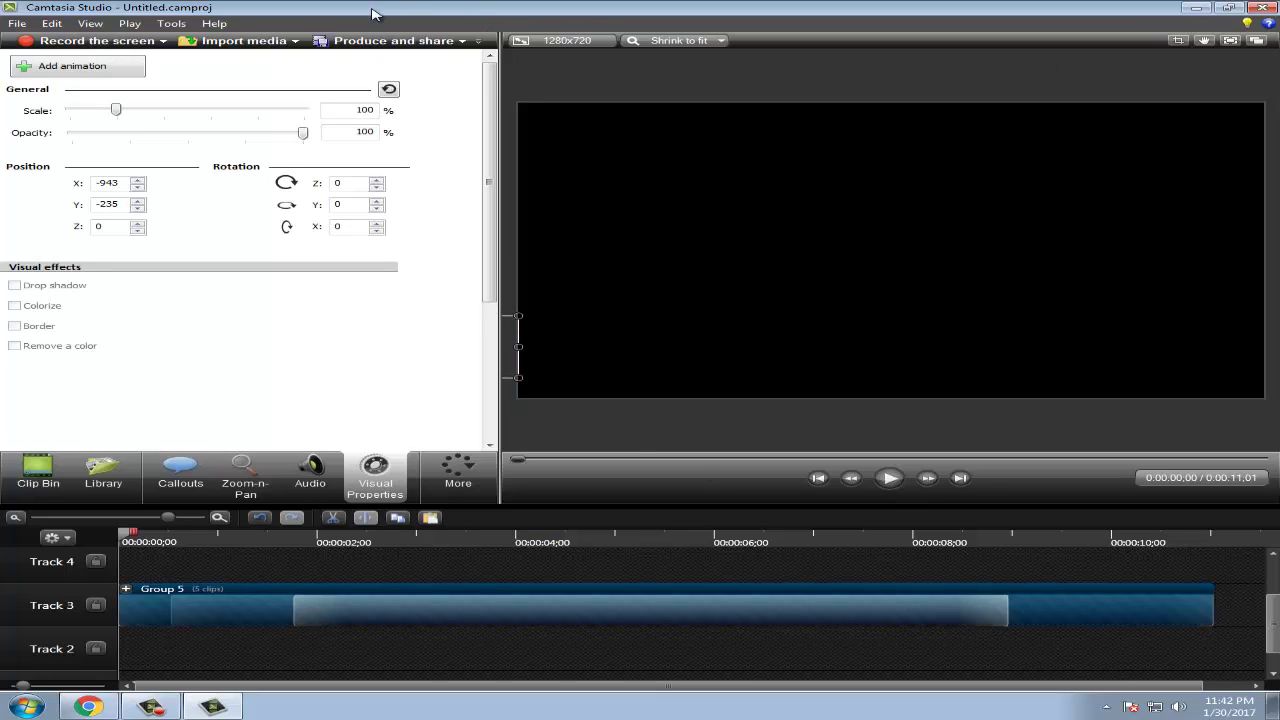
Add an animation at the group's start that brings the lower-third back onto the canvas at about X -270, Y -250.
left_click(100, 70)
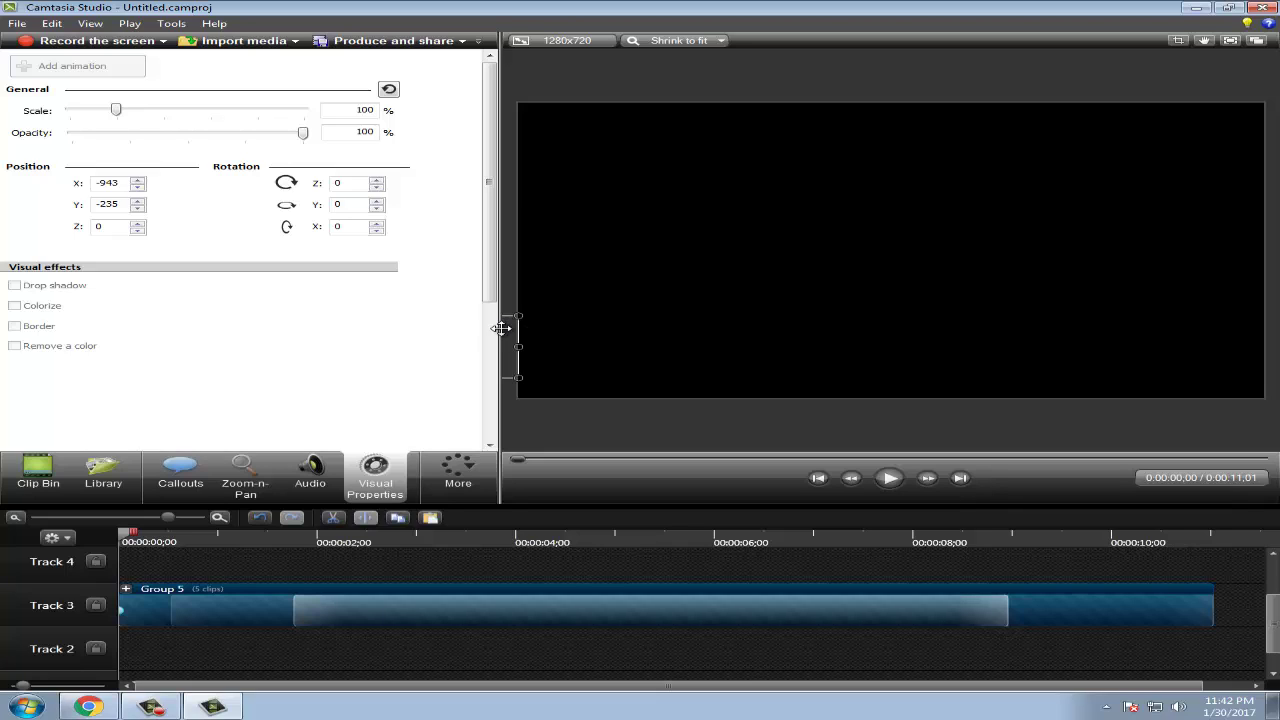
left_click_drag(508, 328, 897, 336)
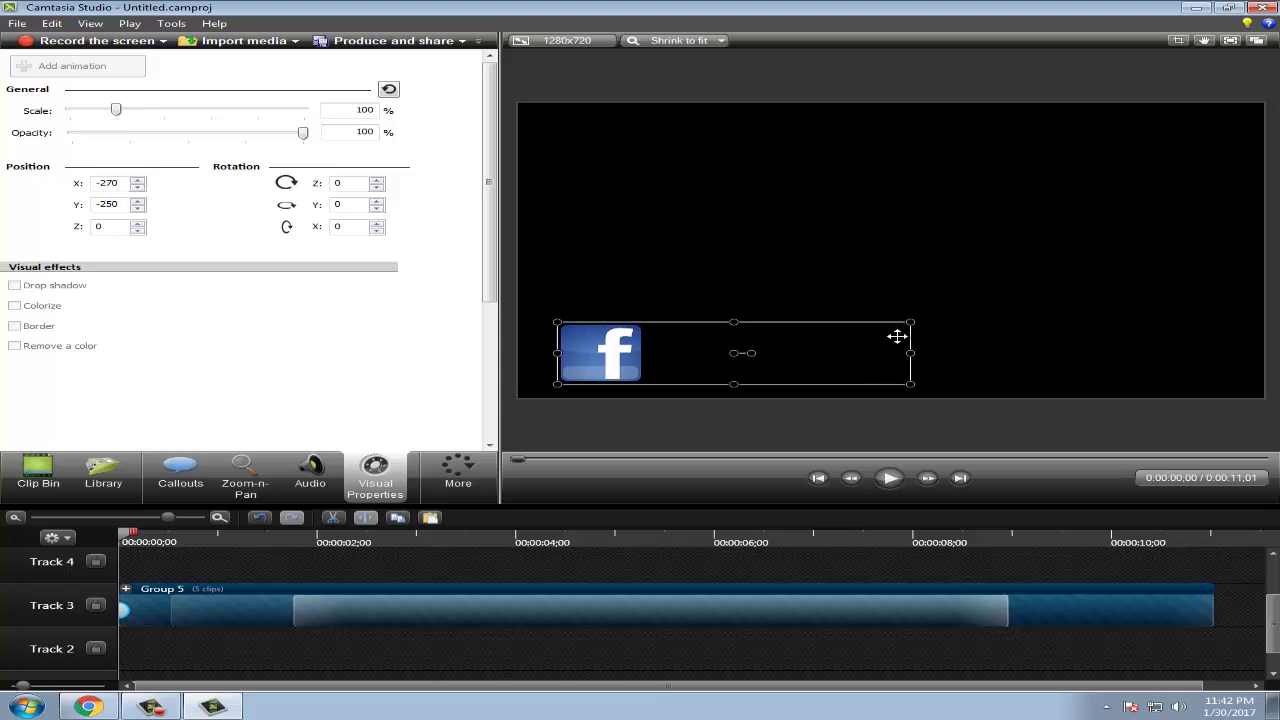
left_click(200, 570)
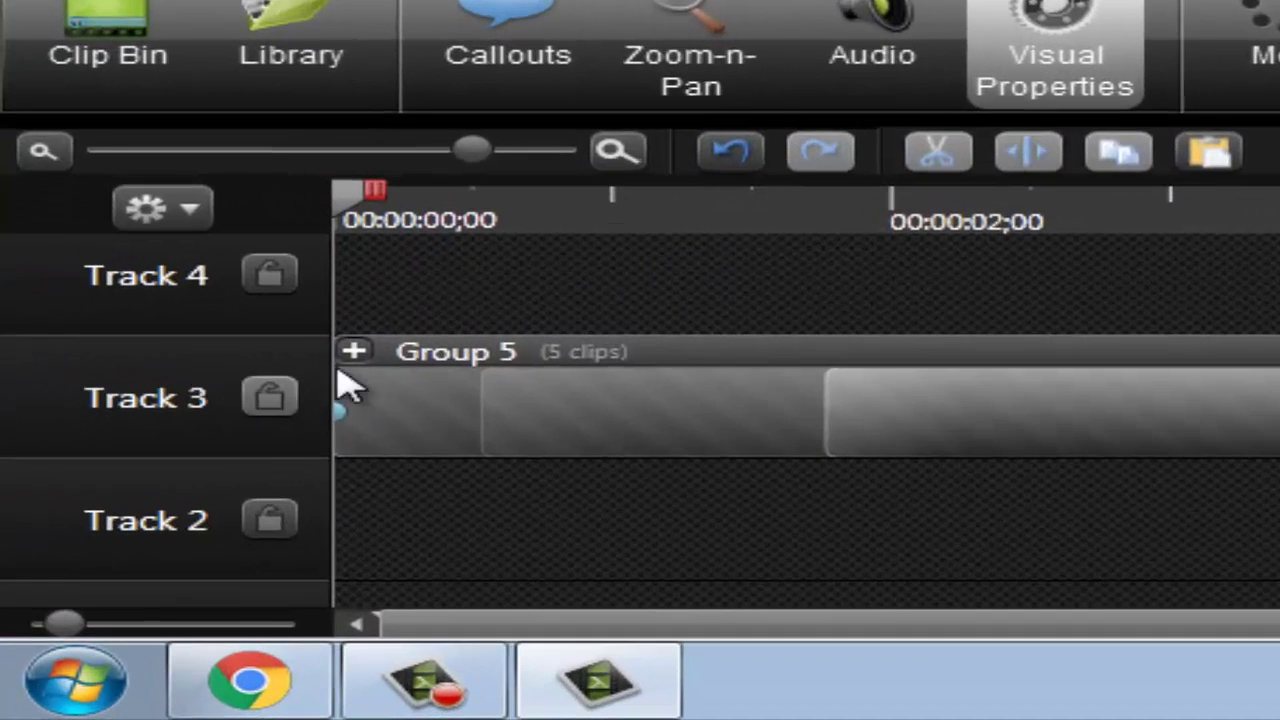
Stretch the entrance animation to about half a second, with the group starting off-canvas at about X -901, Y -236.
scroll(428, 308, "up", 4)
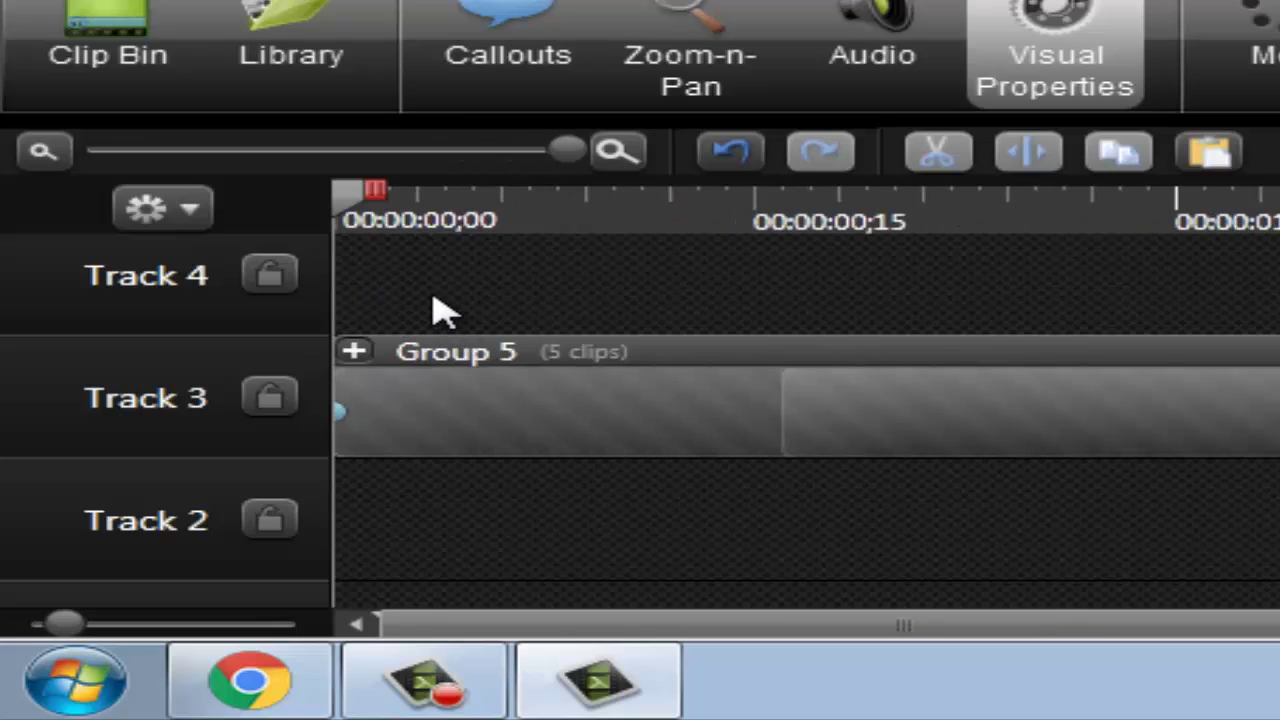
scroll(434, 295, "down", 4)
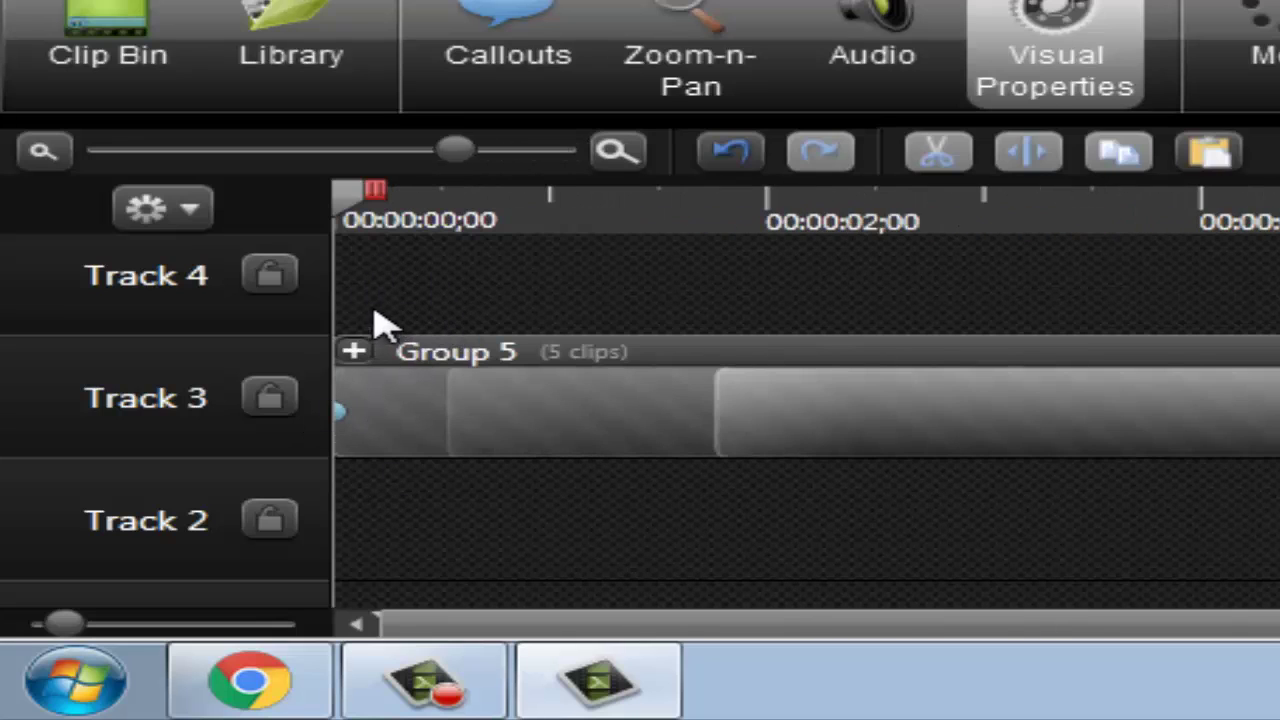
scroll(372, 312, "up", 3)
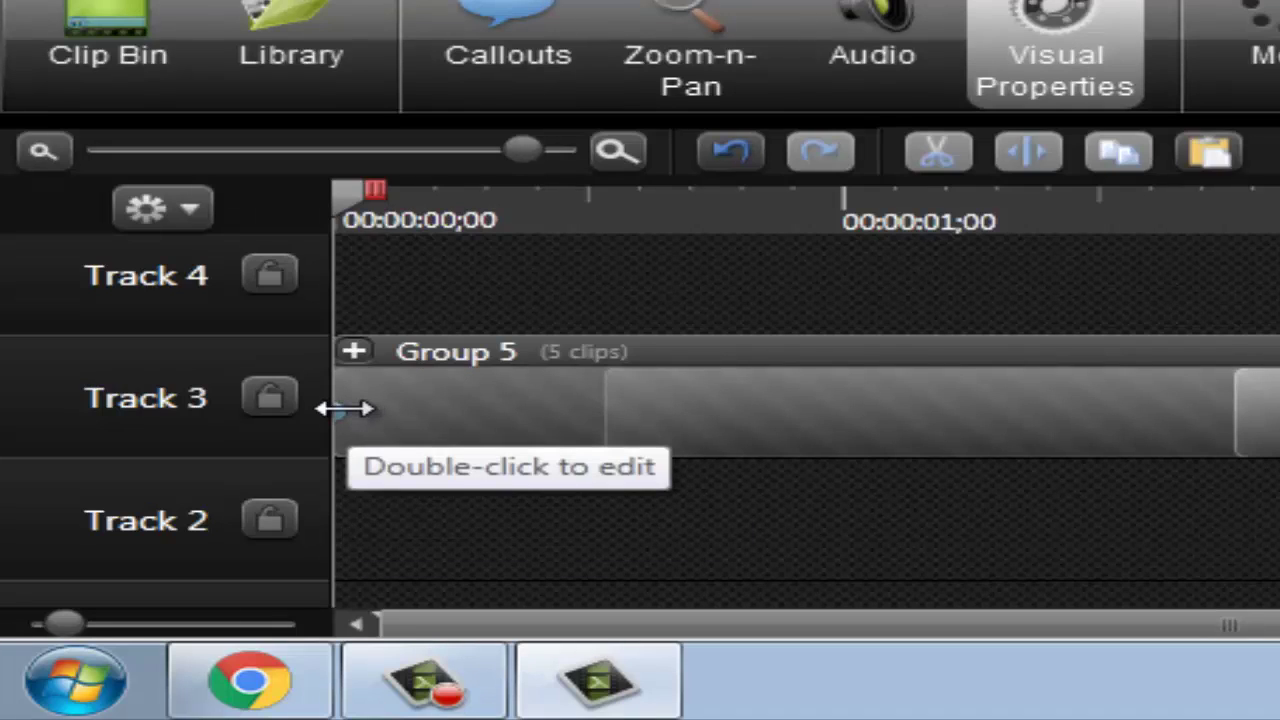
left_click_drag(345, 408, 603, 418)
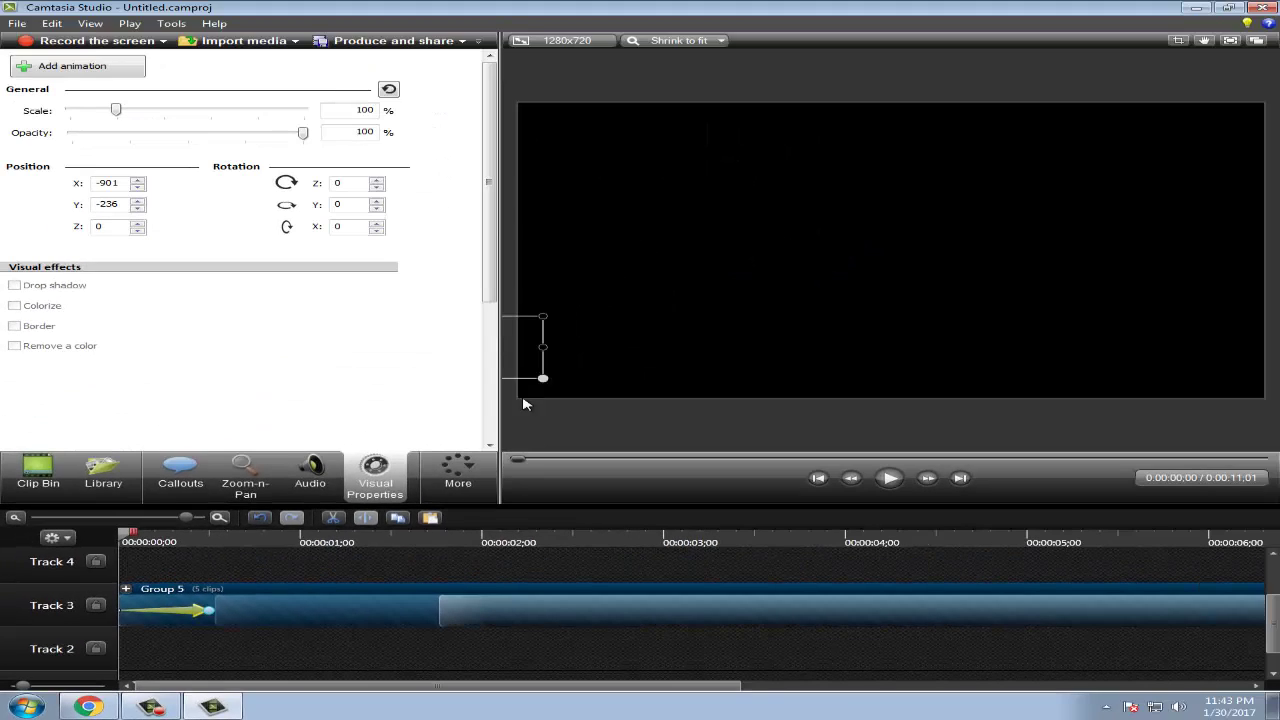
mouse_move(205, 607)
left_mouse_down()
mouse_move(447, 609)
mouse_move(208, 610)
left_mouse_up()
left_click(201, 660)
Play the lower-third from the start twice to check its slide-in animation.
left_click(890, 479)
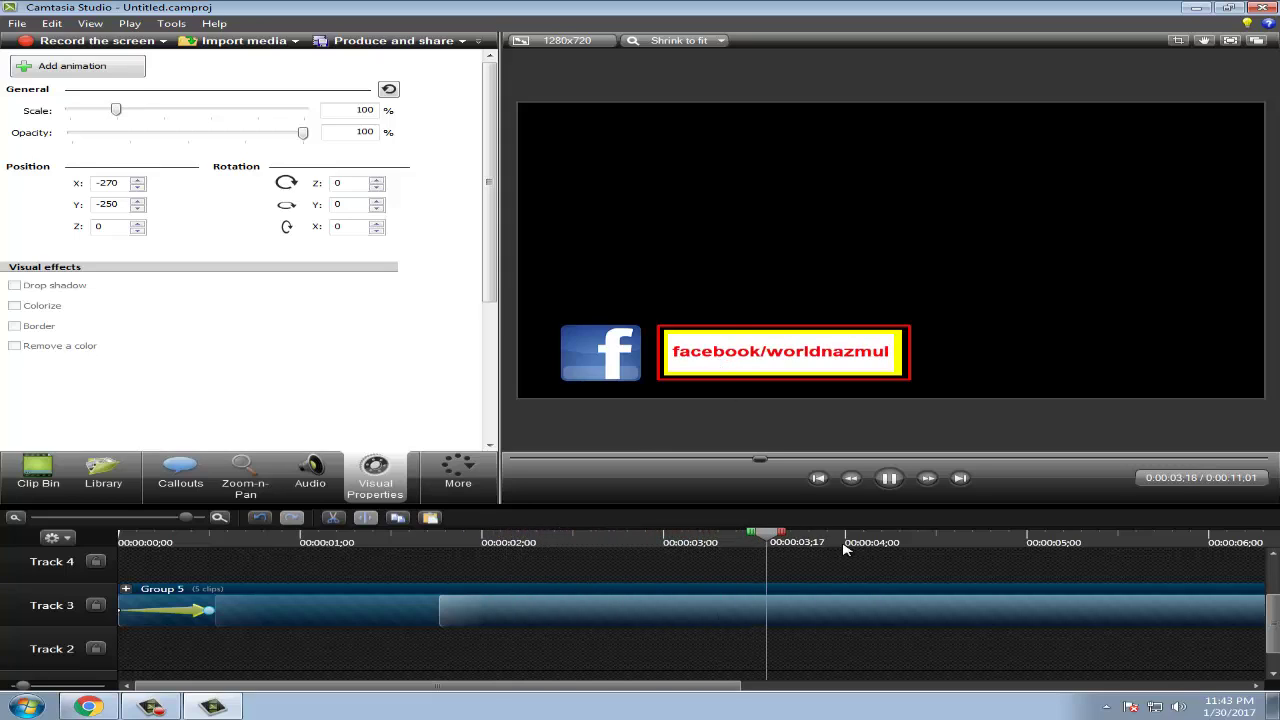
left_click_drag(770, 538, 20, 540)
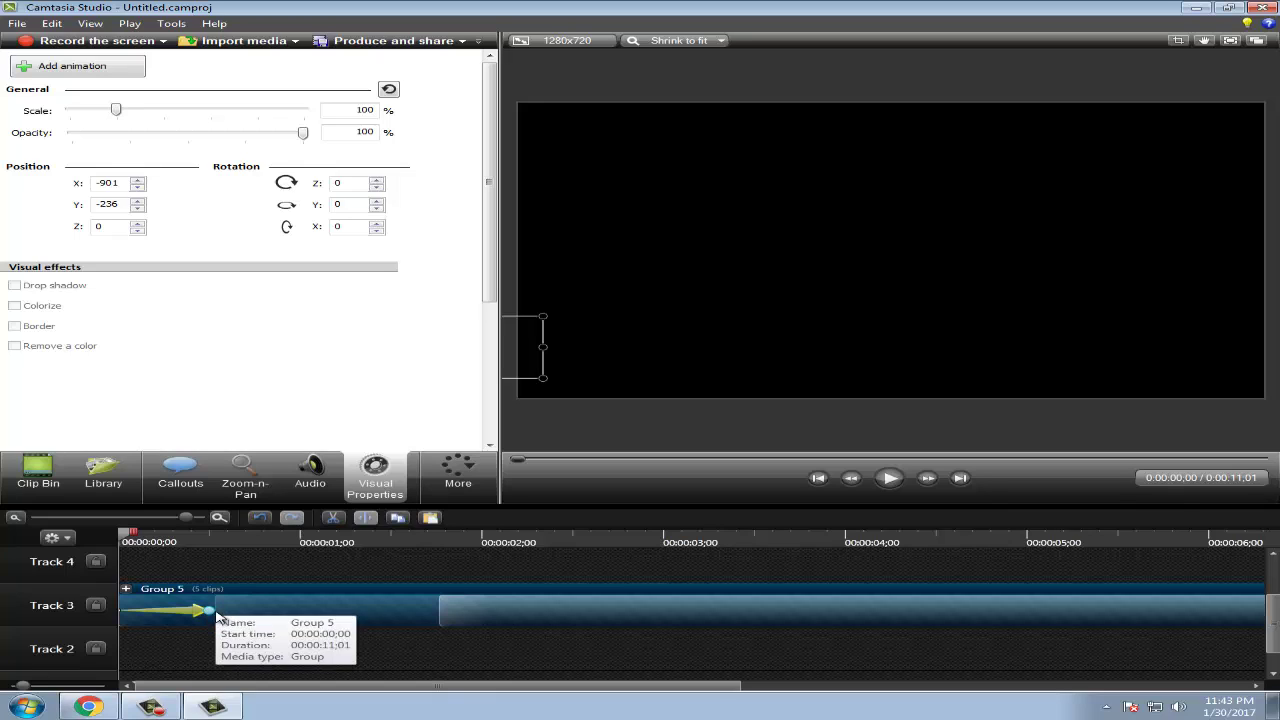
left_click(891, 479)
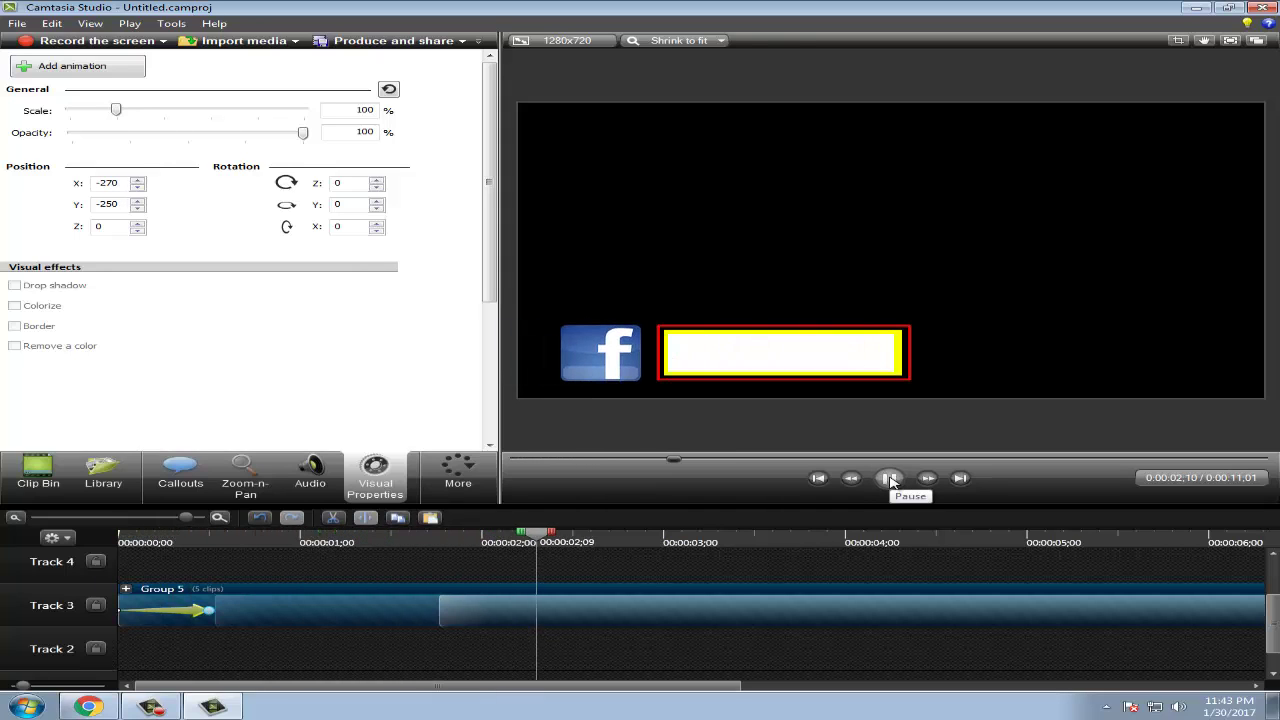
key("space")
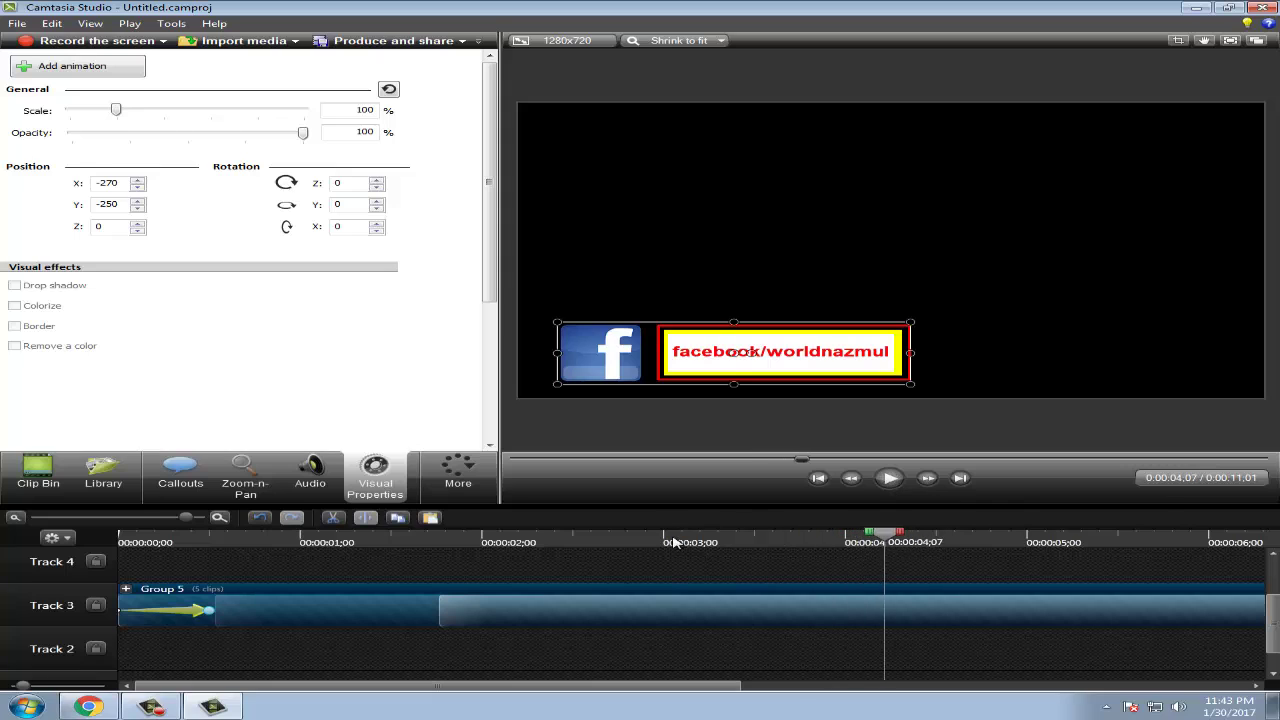
left_click(620, 578)
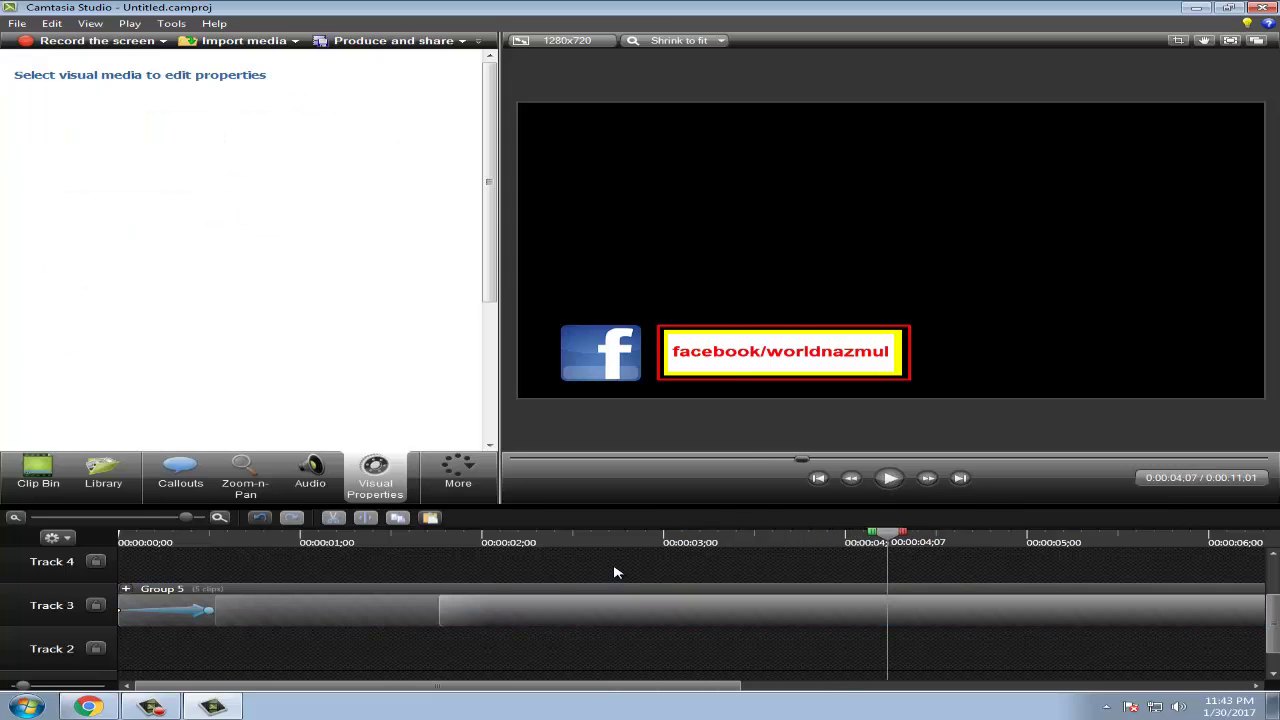
Add an exit animation to the group at 00:00:09;05 that moves it off the canvas's left edge to about X -957, Y -236.
scroll(617, 574, "down", 3)
scroll(321, 572, "up", 1)
left_click_drag(354, 537, 119, 540)
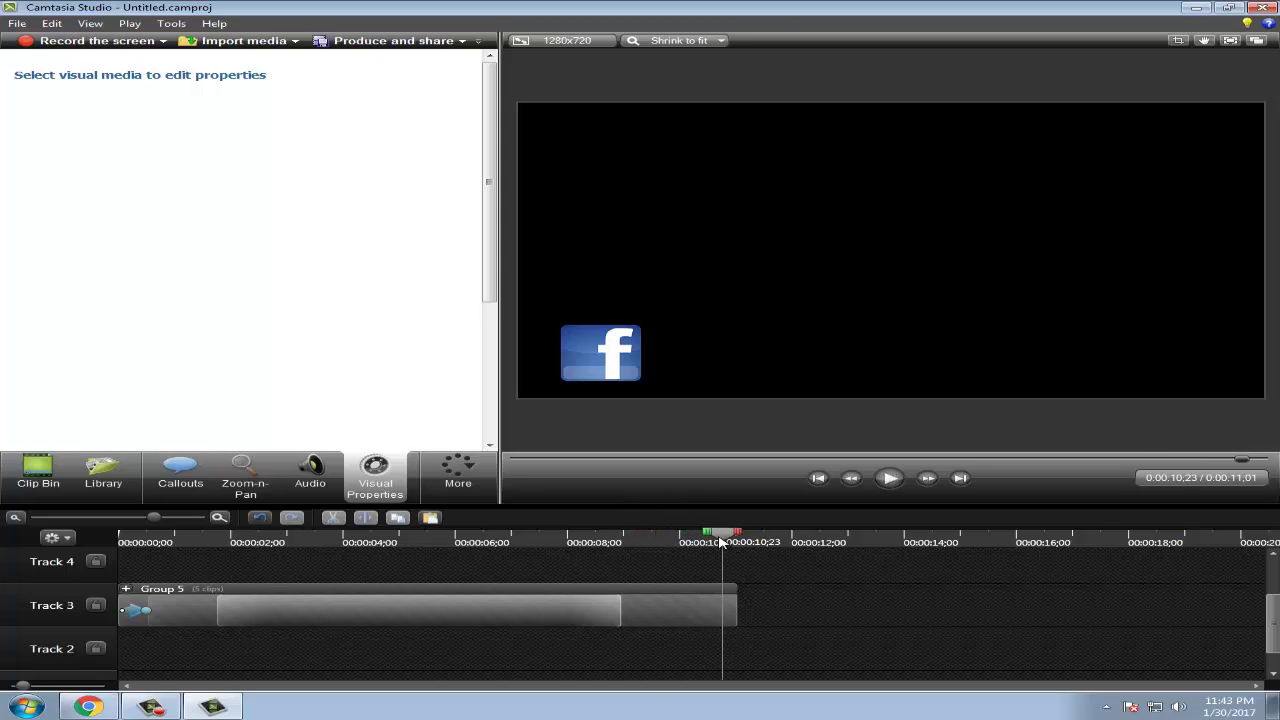
left_click_drag(740, 538, 634, 538)
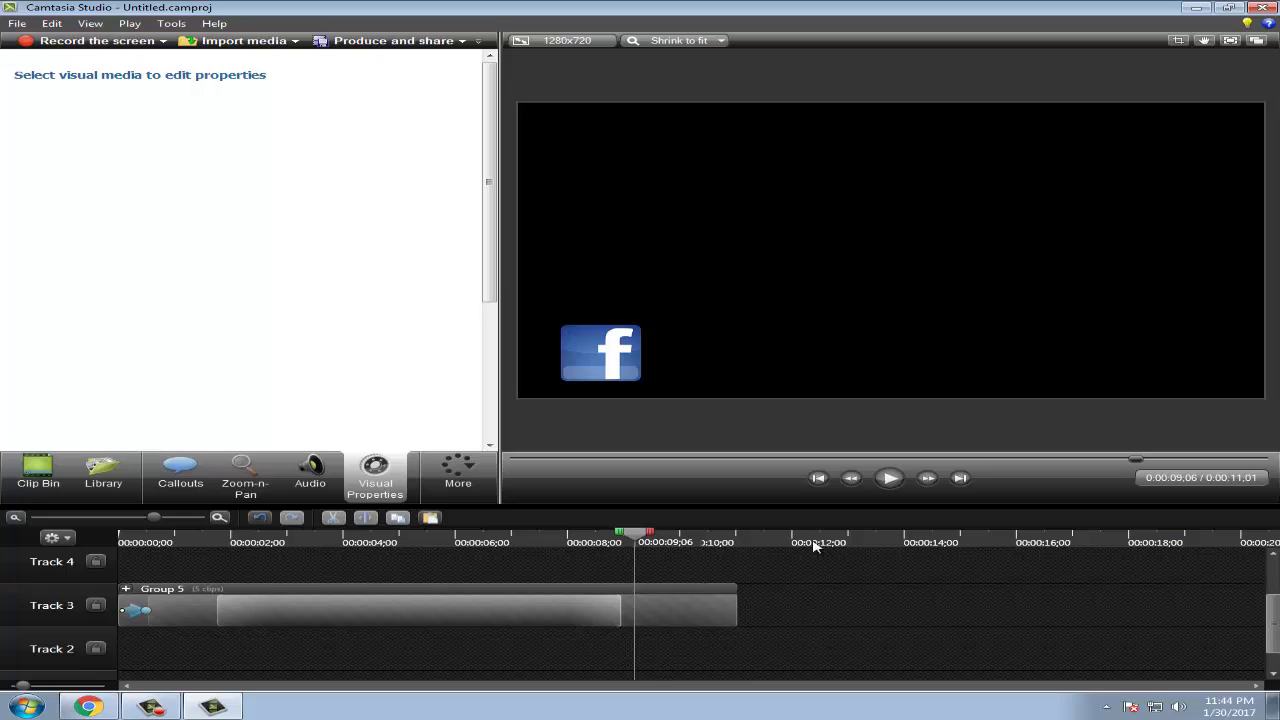
left_click(629, 624)
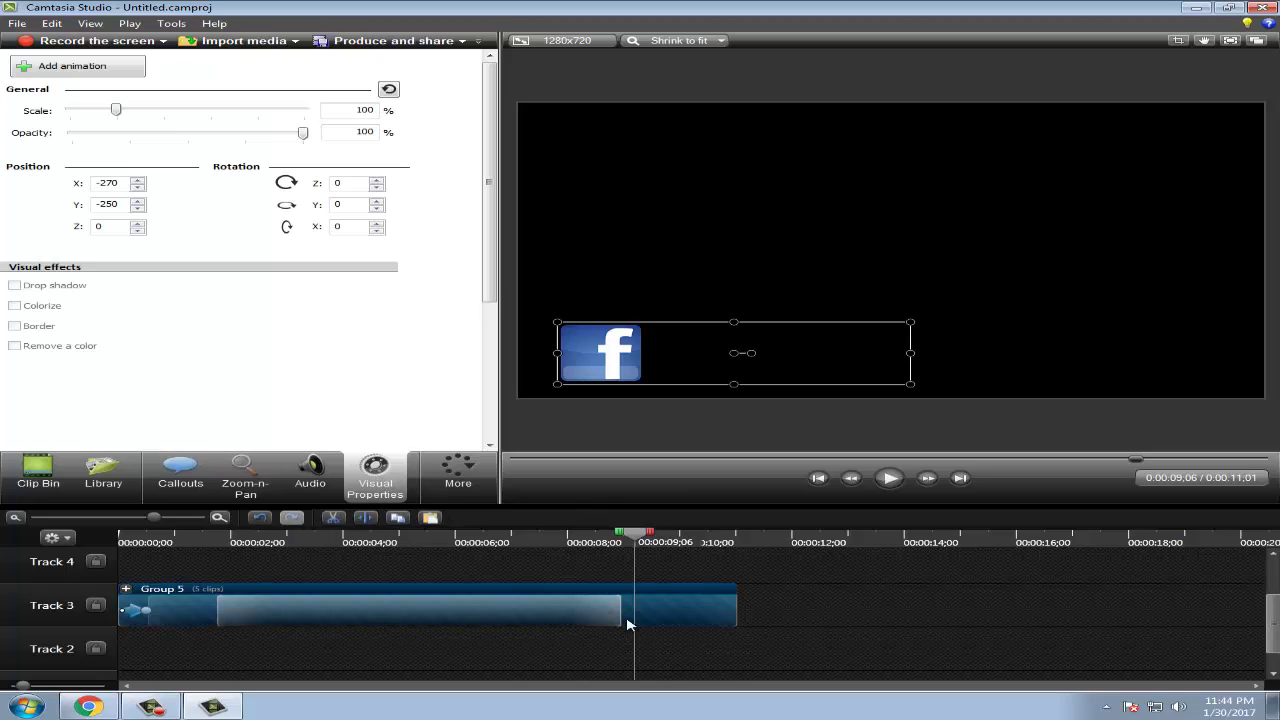
left_click_drag(636, 532, 634, 537)
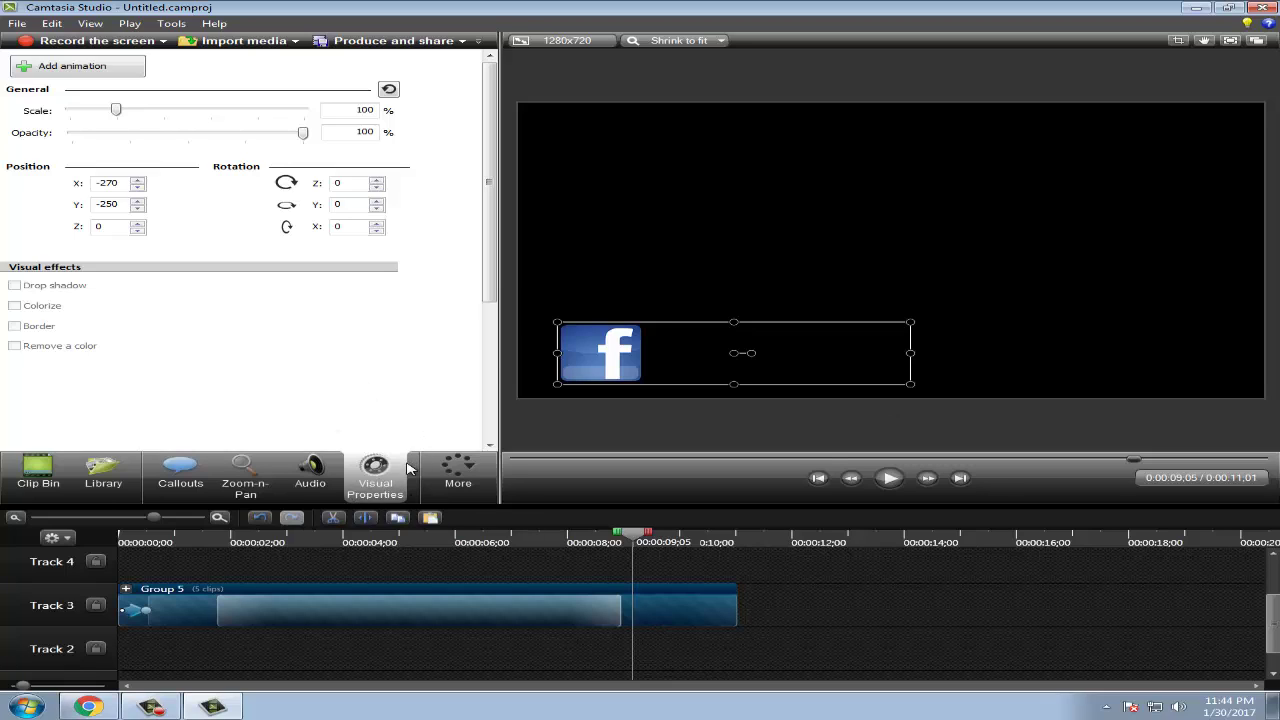
left_click(90, 75)
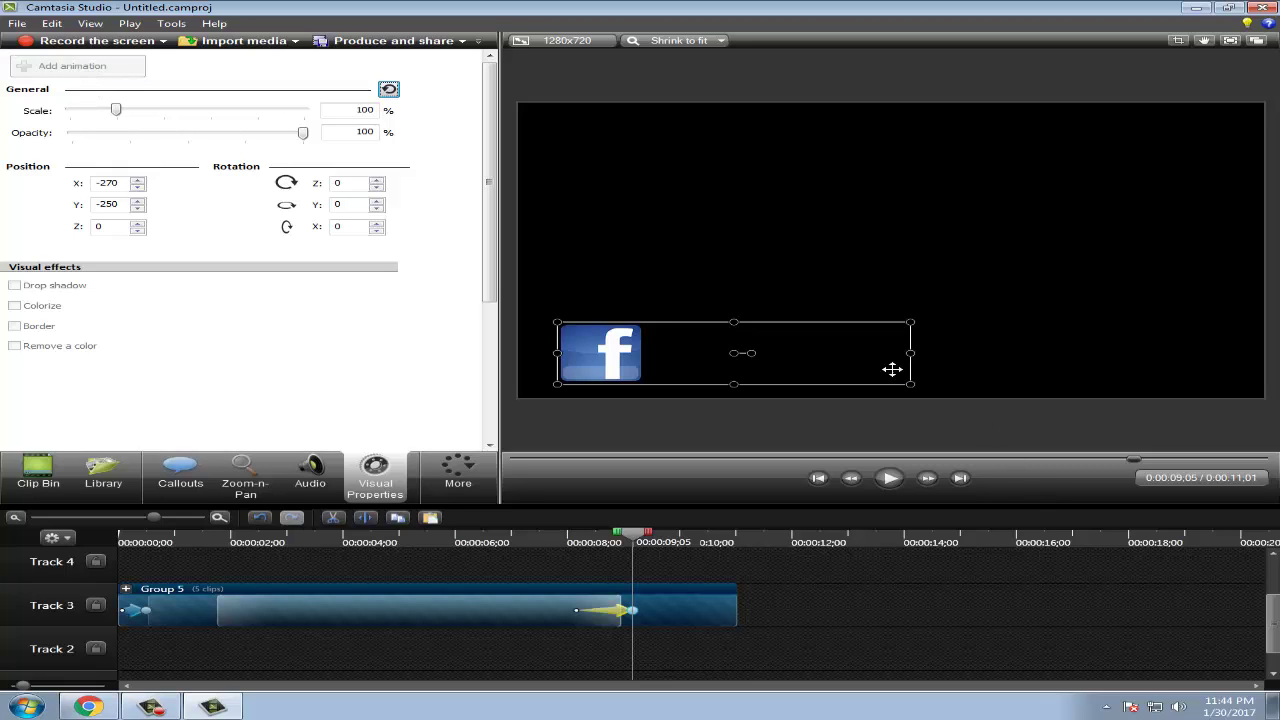
left_click_drag(881, 335, 697, 331)
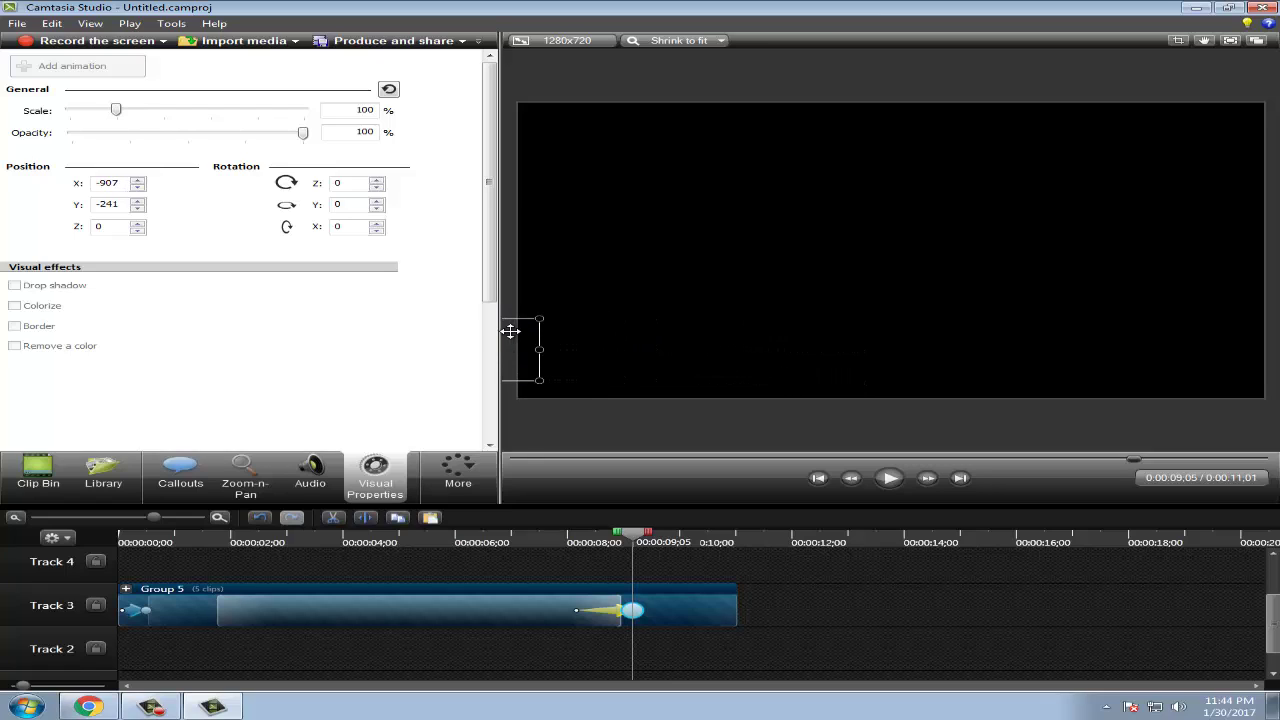
left_click(604, 662)
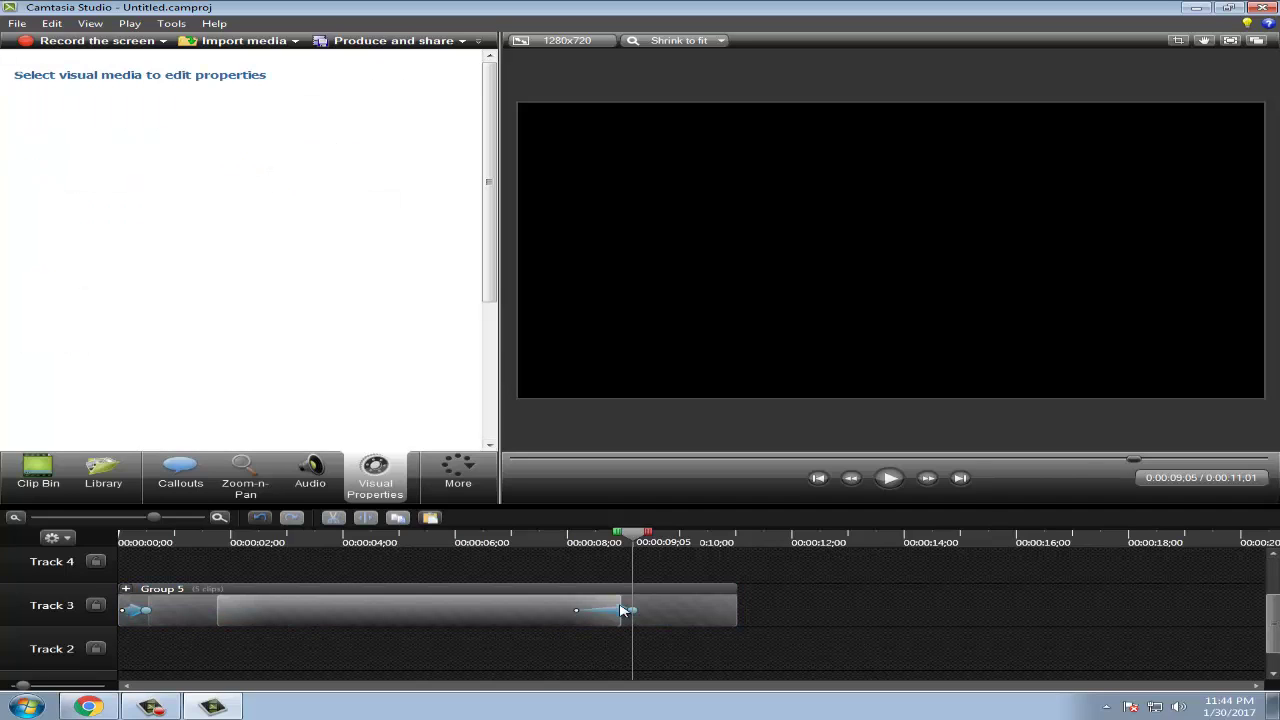
Move the exit animation later on Track 3 so it starts just after the text clip ends, at about 00:00:09;00.
left_click(621, 611)
scroll(683, 688, "up", 2)
scroll(689, 636, "down", 3)
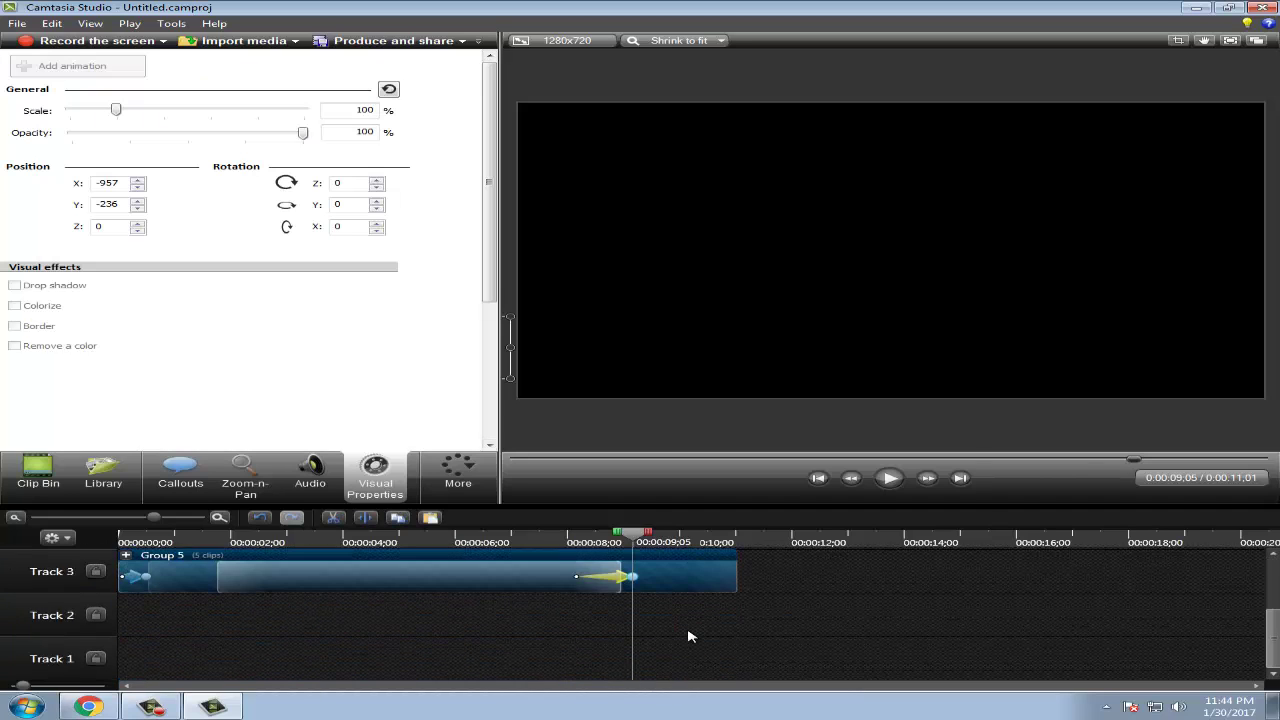
scroll(741, 636, "up", 1)
scroll(741, 636, "up", 1)
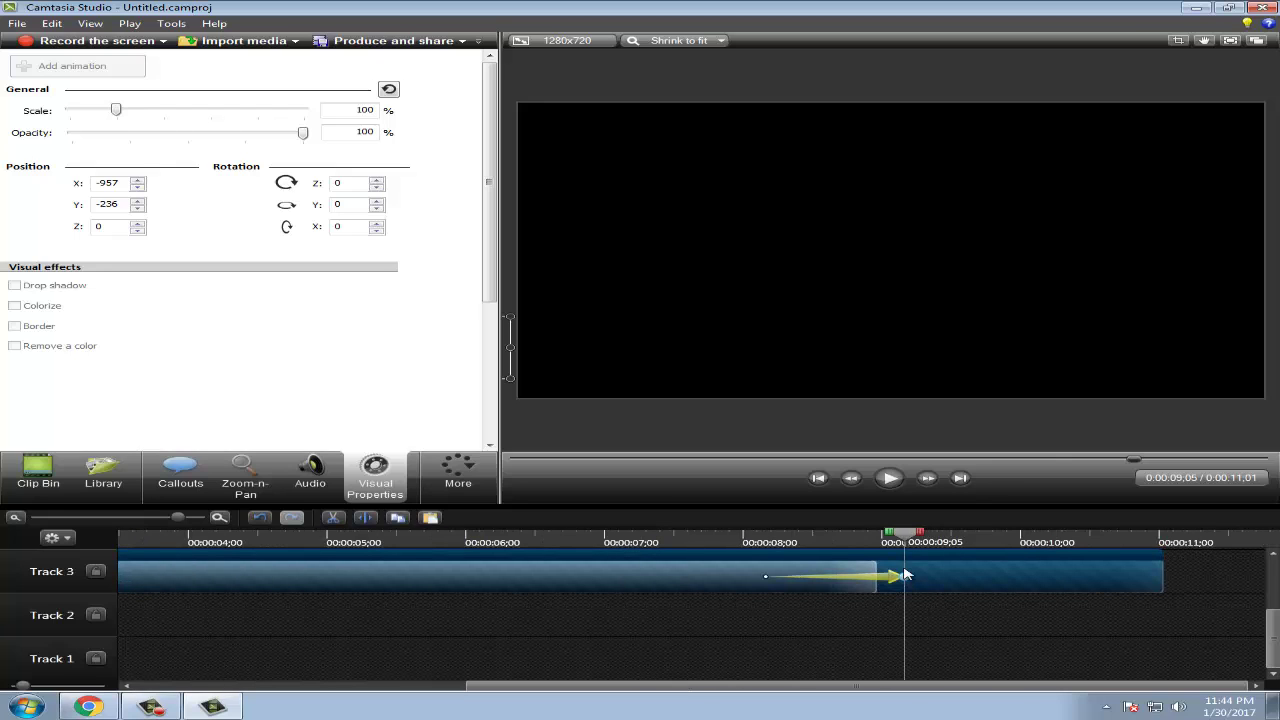
left_click_drag(904, 540, 781, 540)
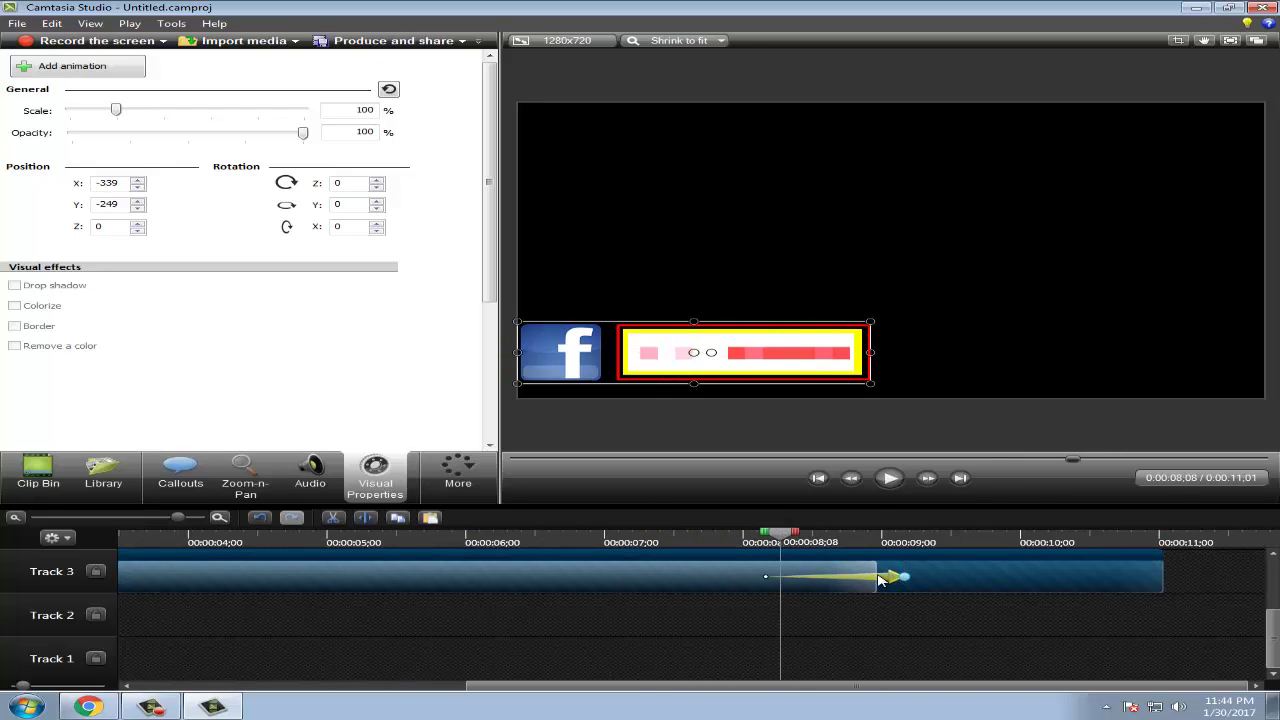
left_click_drag(878, 578, 1002, 577)
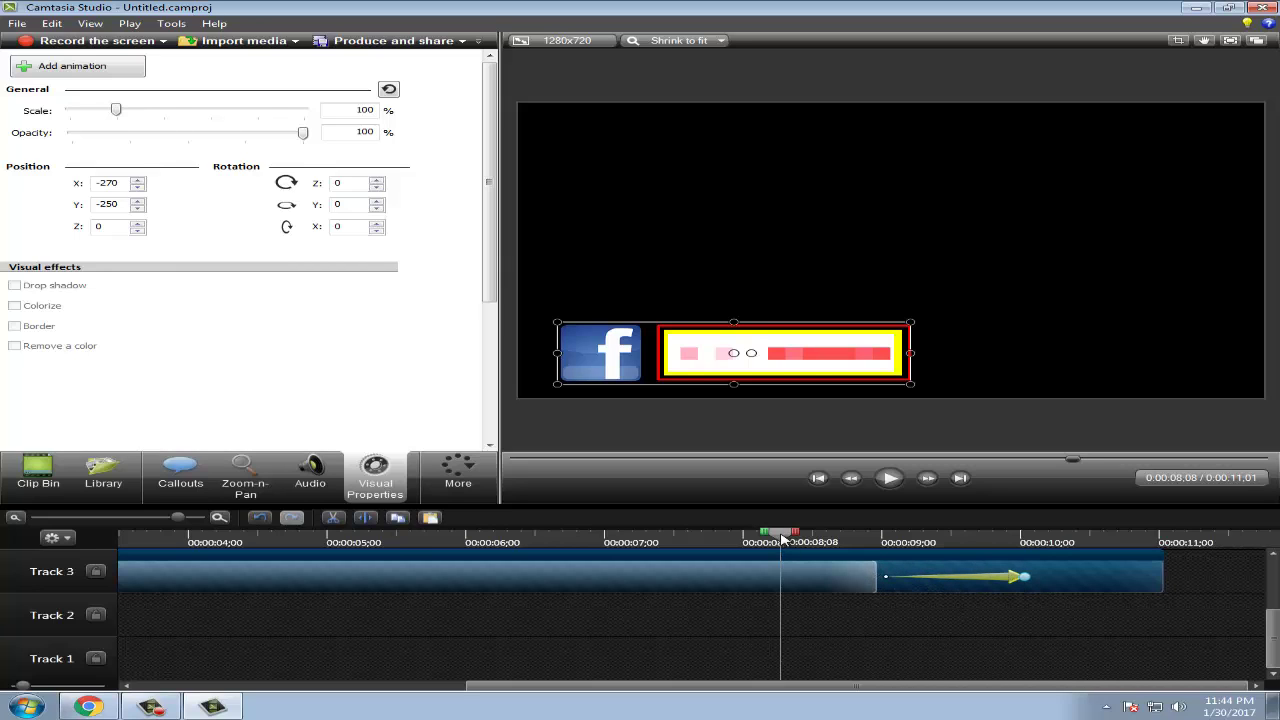
left_click_drag(781, 538, 597, 540)
scroll(567, 646, "down", 3)
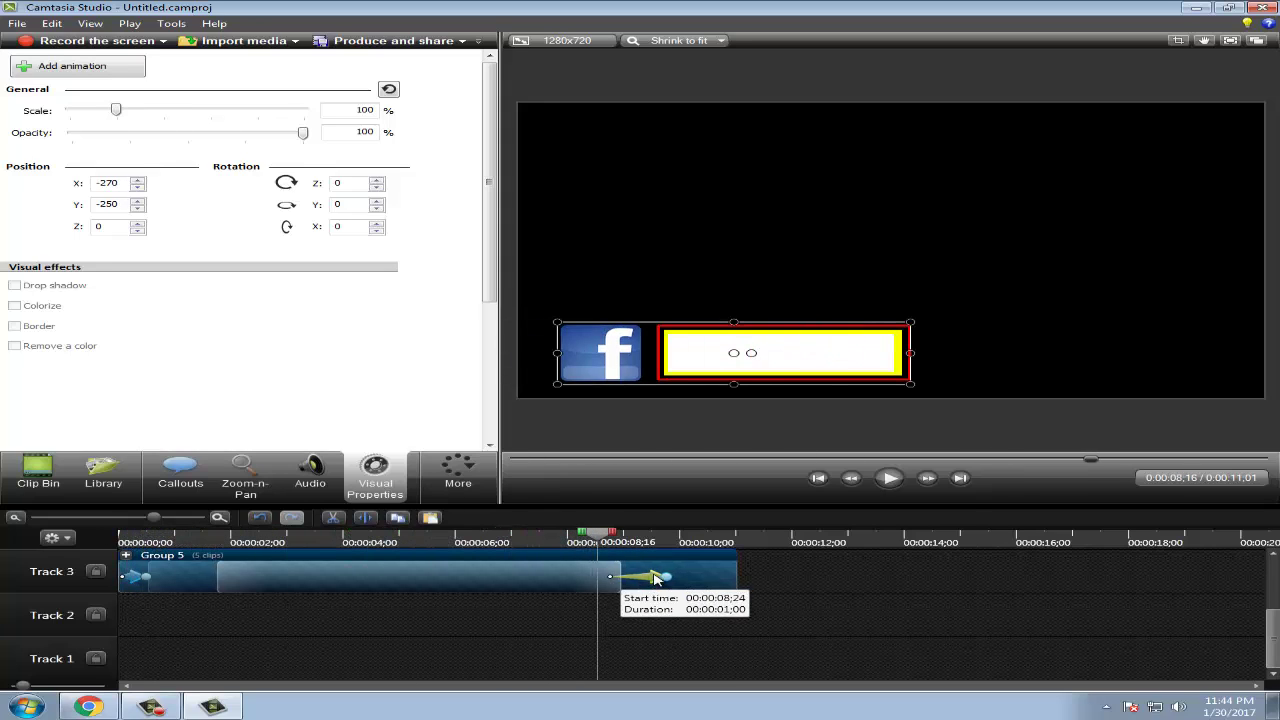
left_click_drag(670, 577, 506, 545)
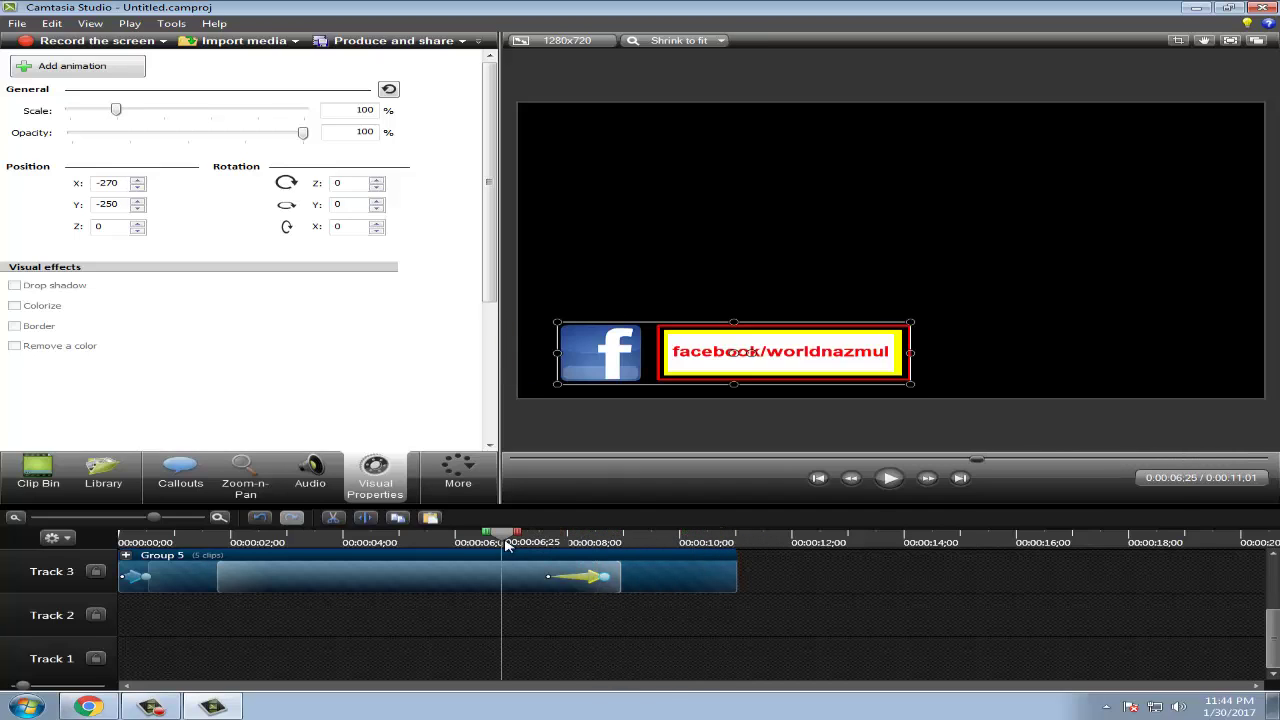
left_click_drag(595, 580, 672, 578)
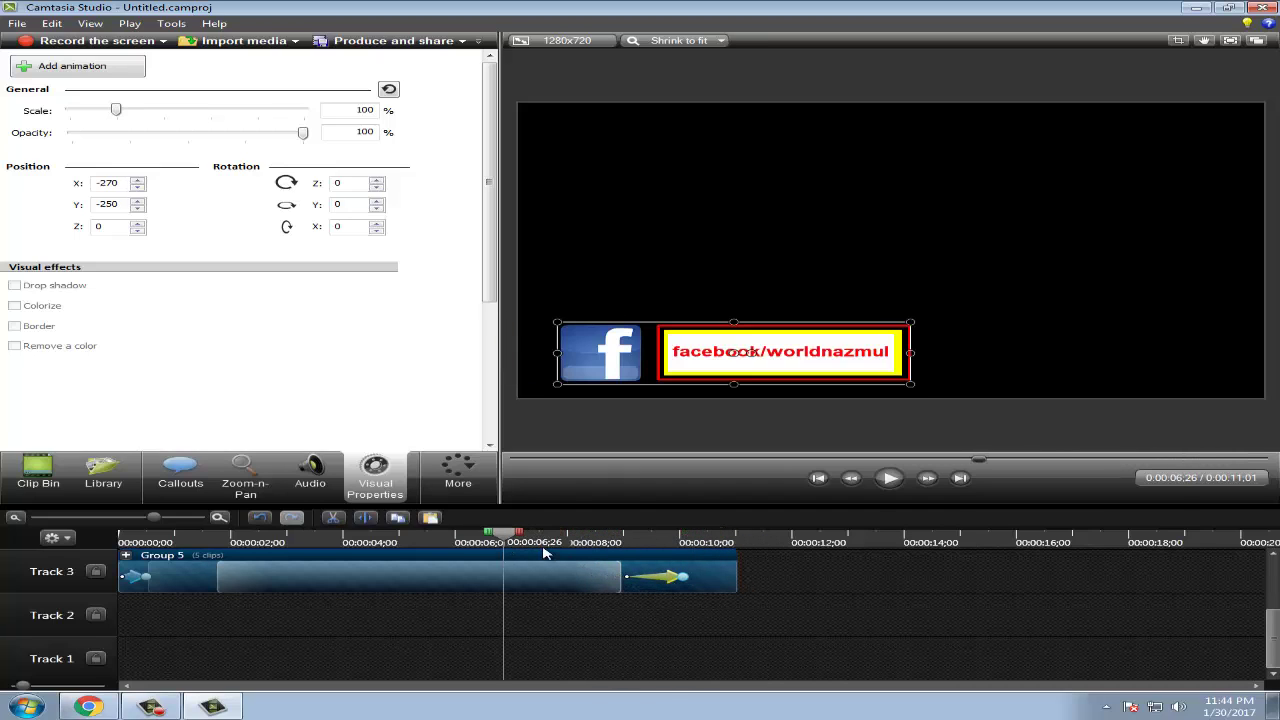
Stretch the exit animation to finish shortly before the group's end, and review the whole lower-third from 0:00:00;00 to 0:00:11;01.
left_click_drag(503, 540, 588, 542)
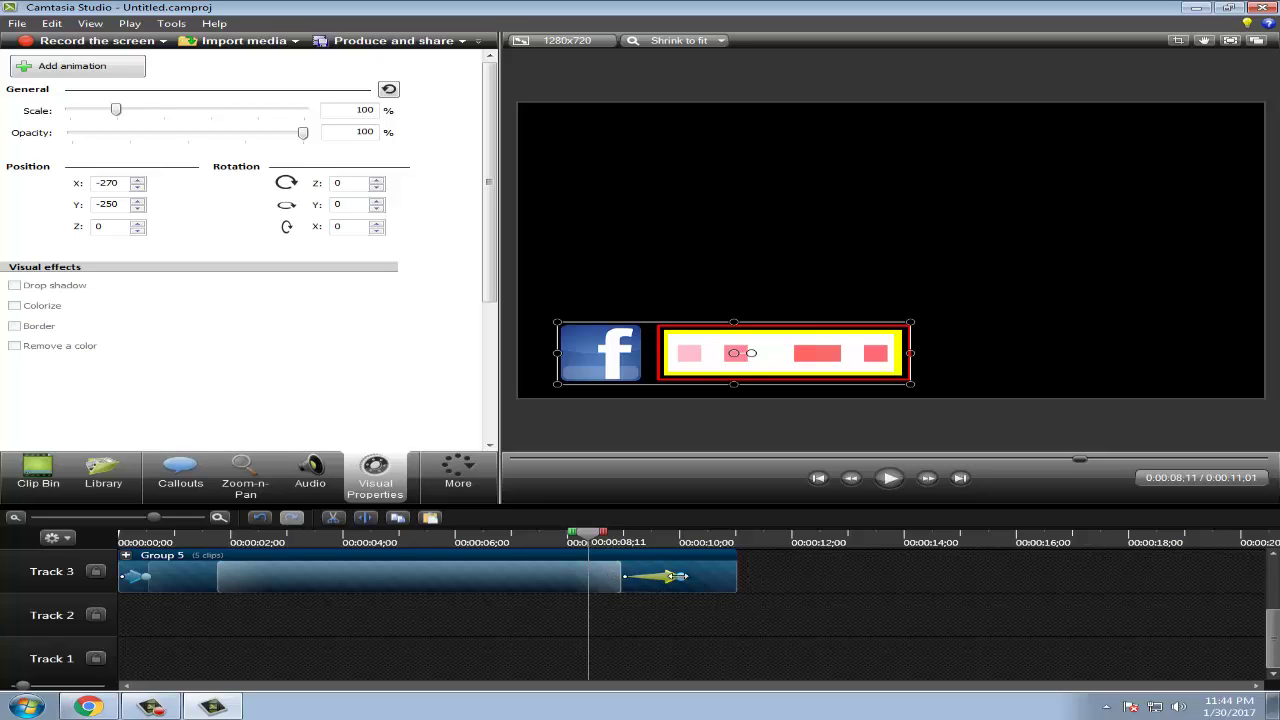
left_click_drag(679, 576, 721, 576)
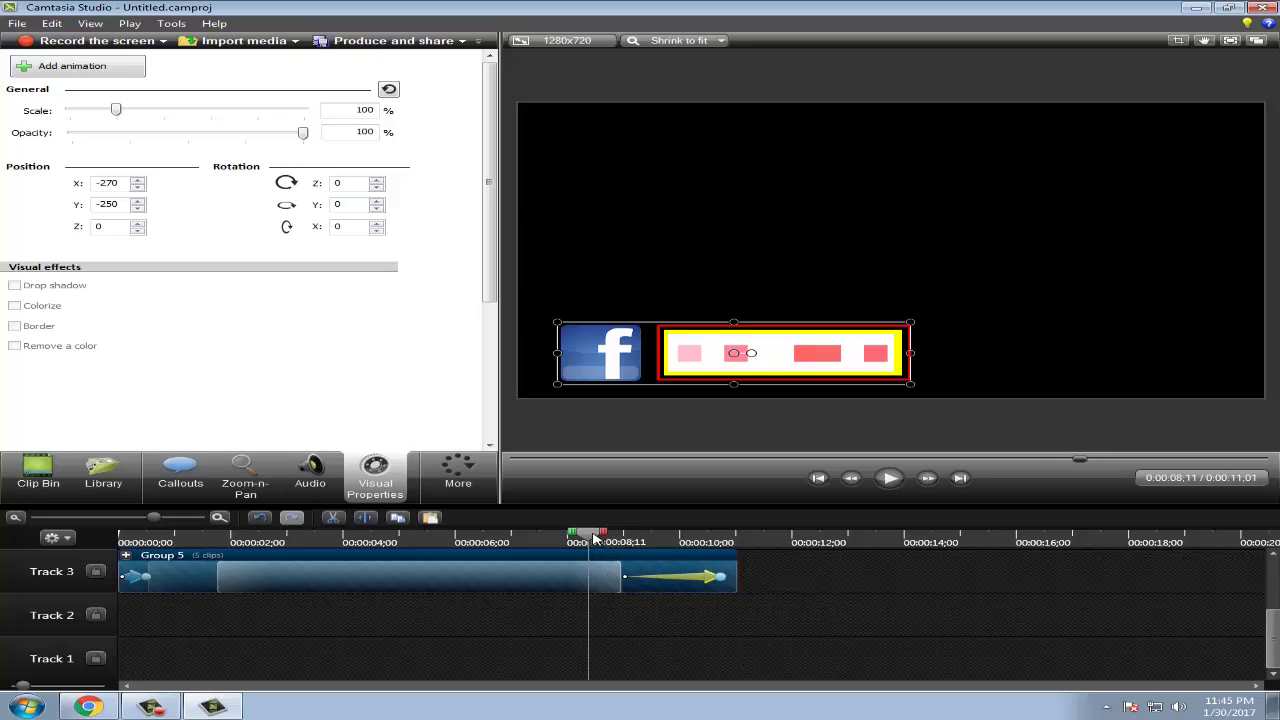
left_click_drag(594, 540, 119, 539)
scroll(400, 662, "up", 2)
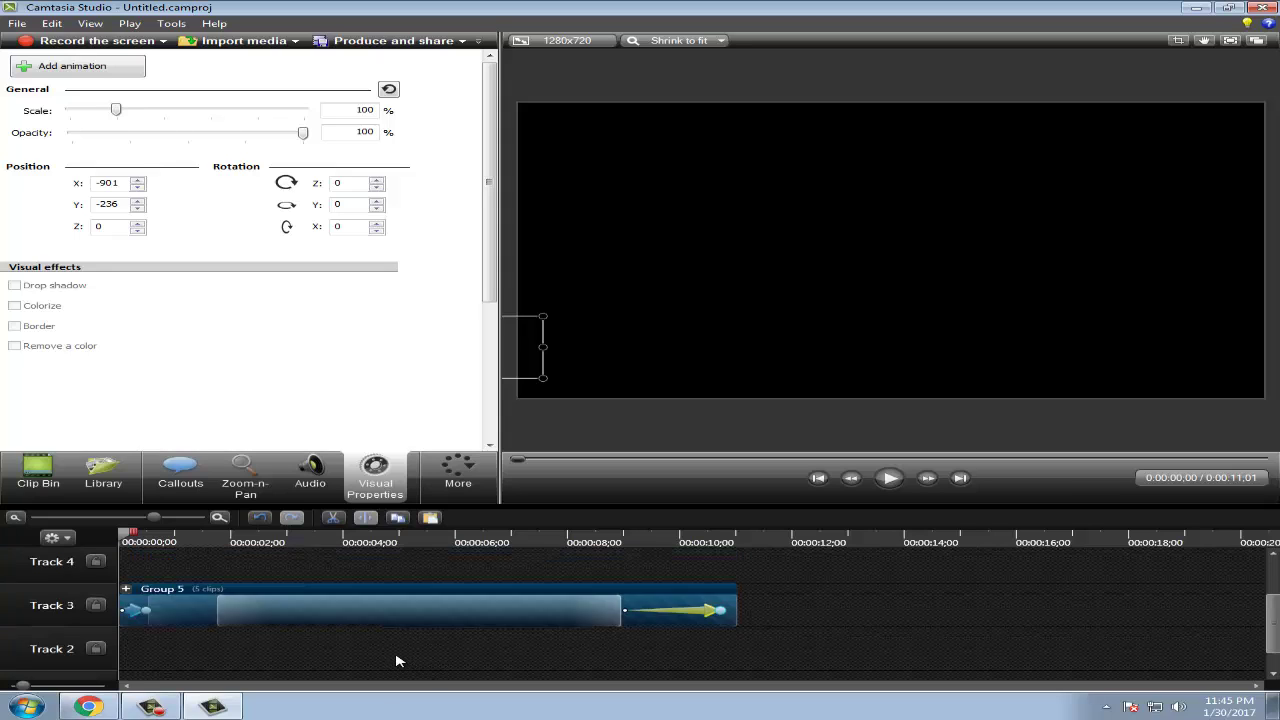
scroll(730, 670, "down", 1)
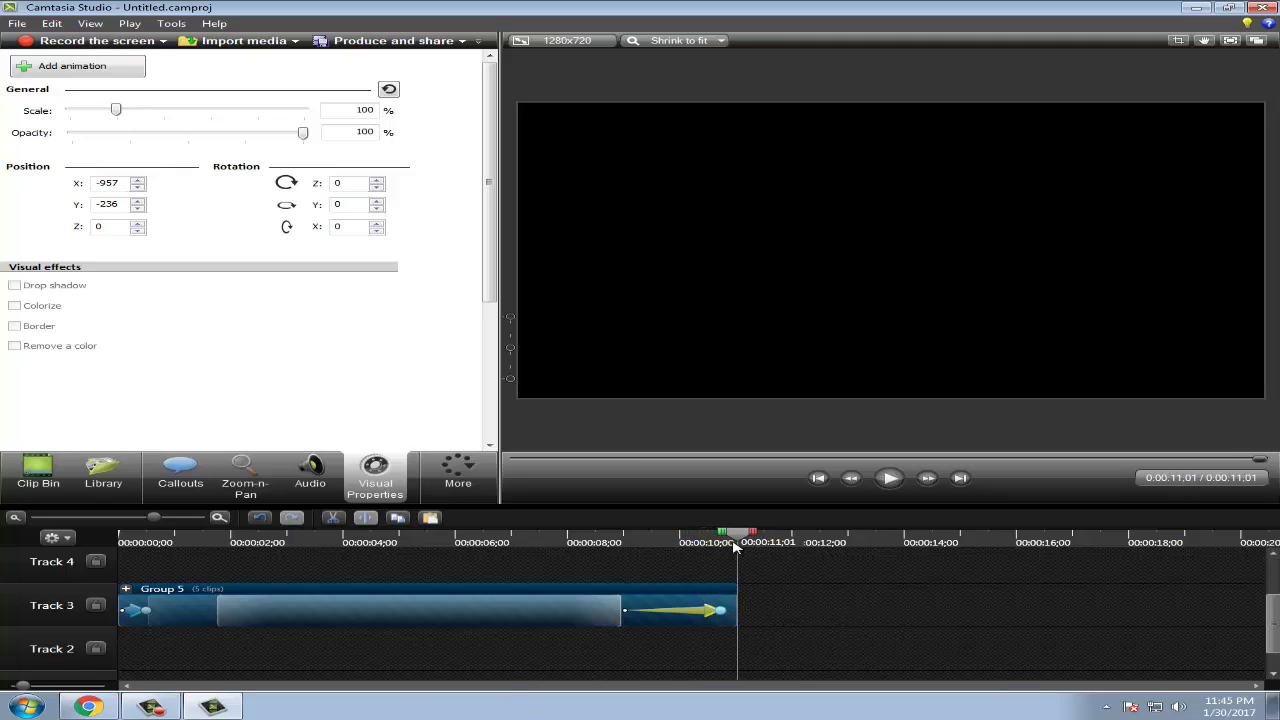
Return the playhead to 0:00:00;00 and browse the free sound effects in YouTube's Audio Library in Chrome.
left_click(860, 602)
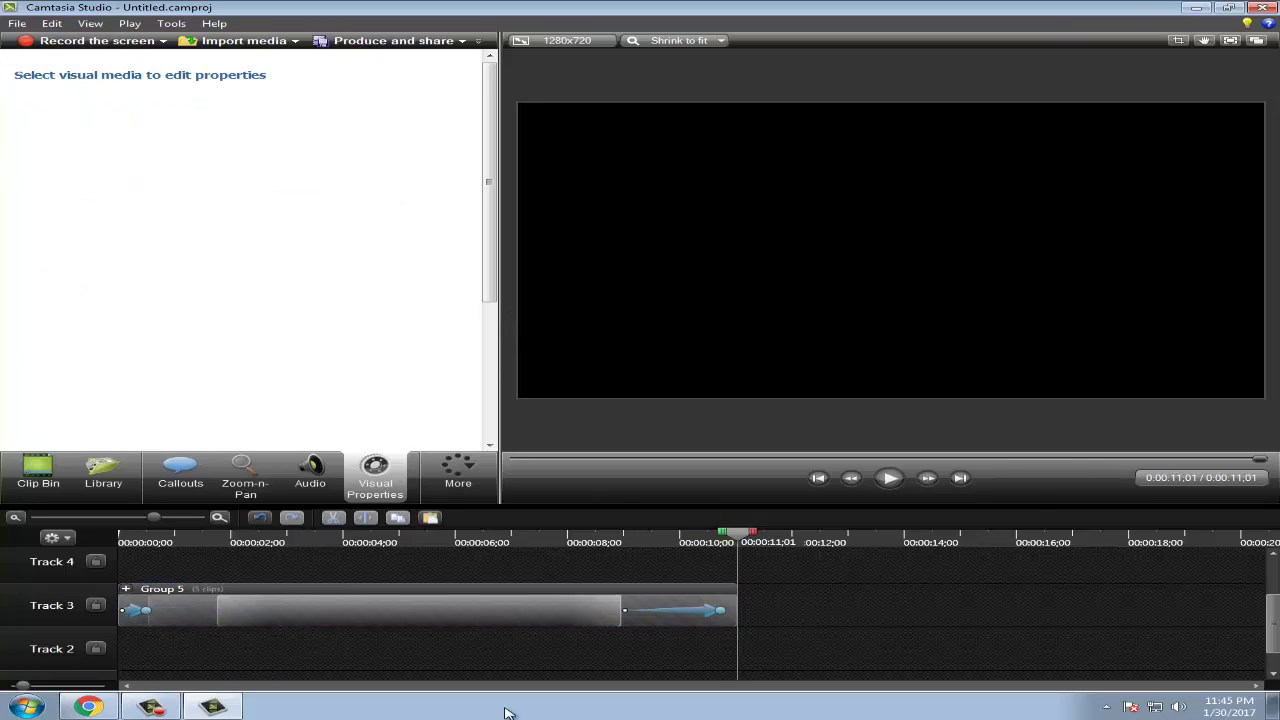
left_click_drag(738, 541, 138, 597)
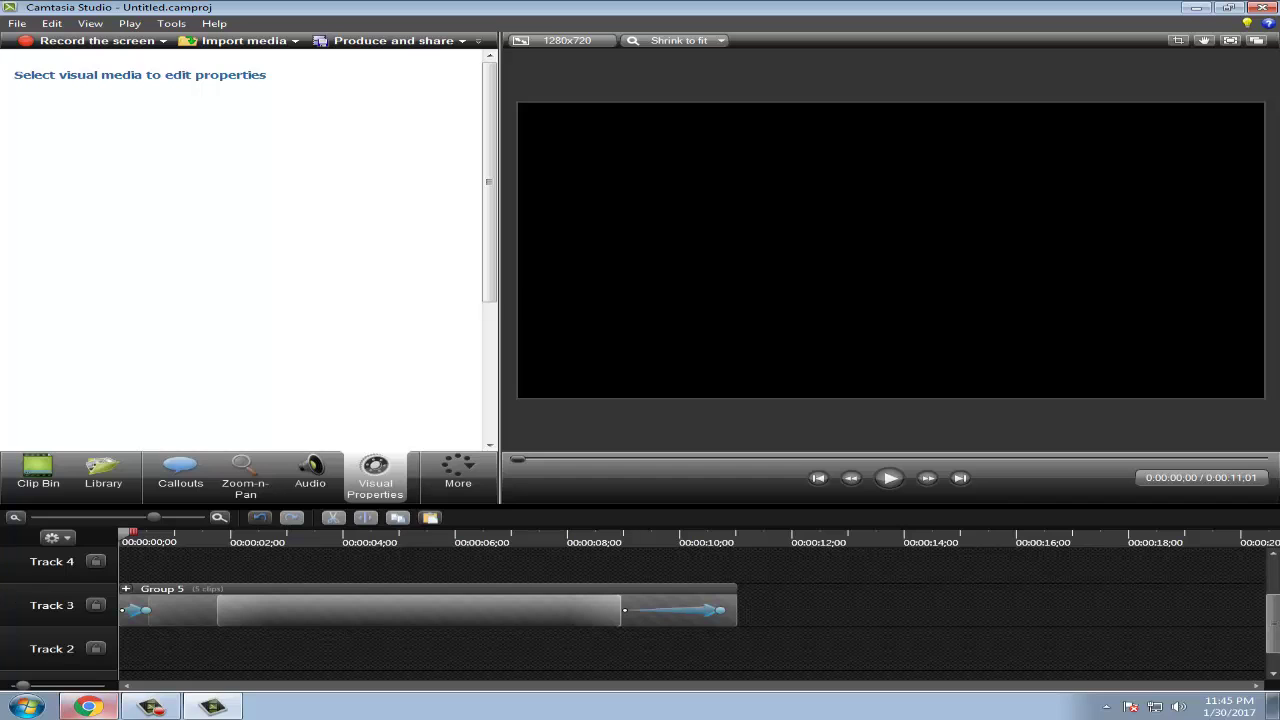
left_click(70, 708)
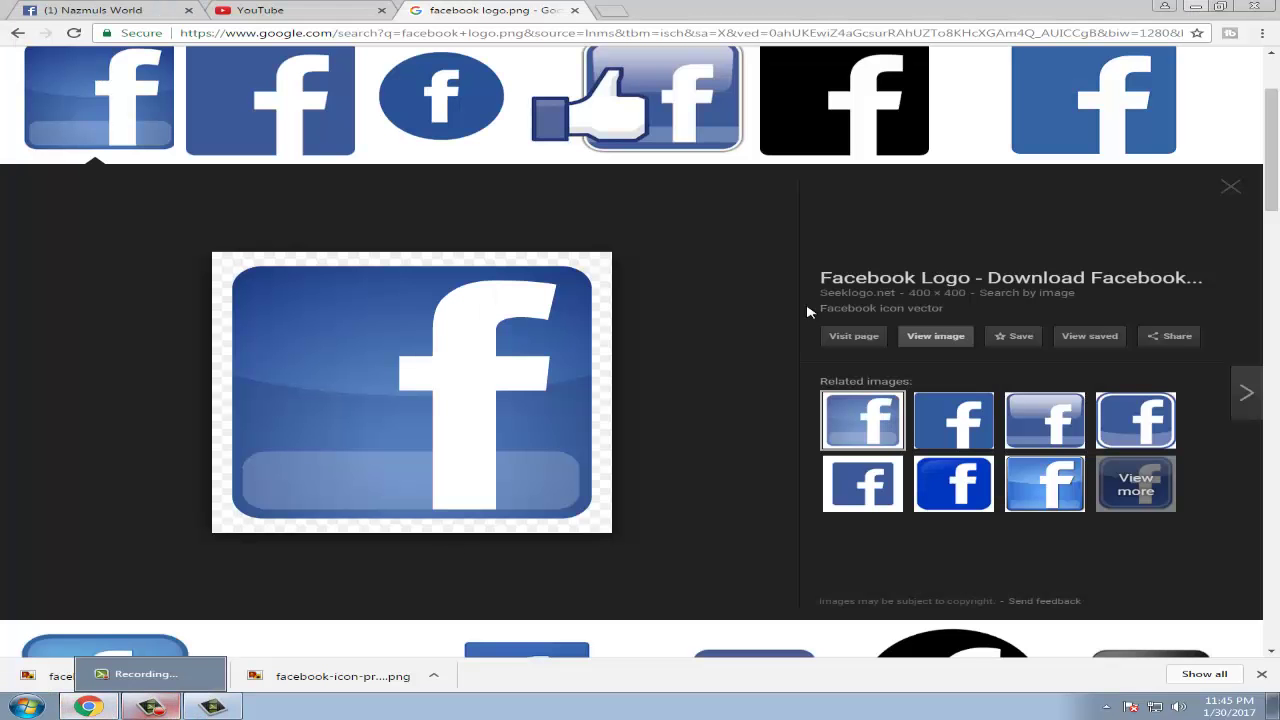
left_click(241, 9)
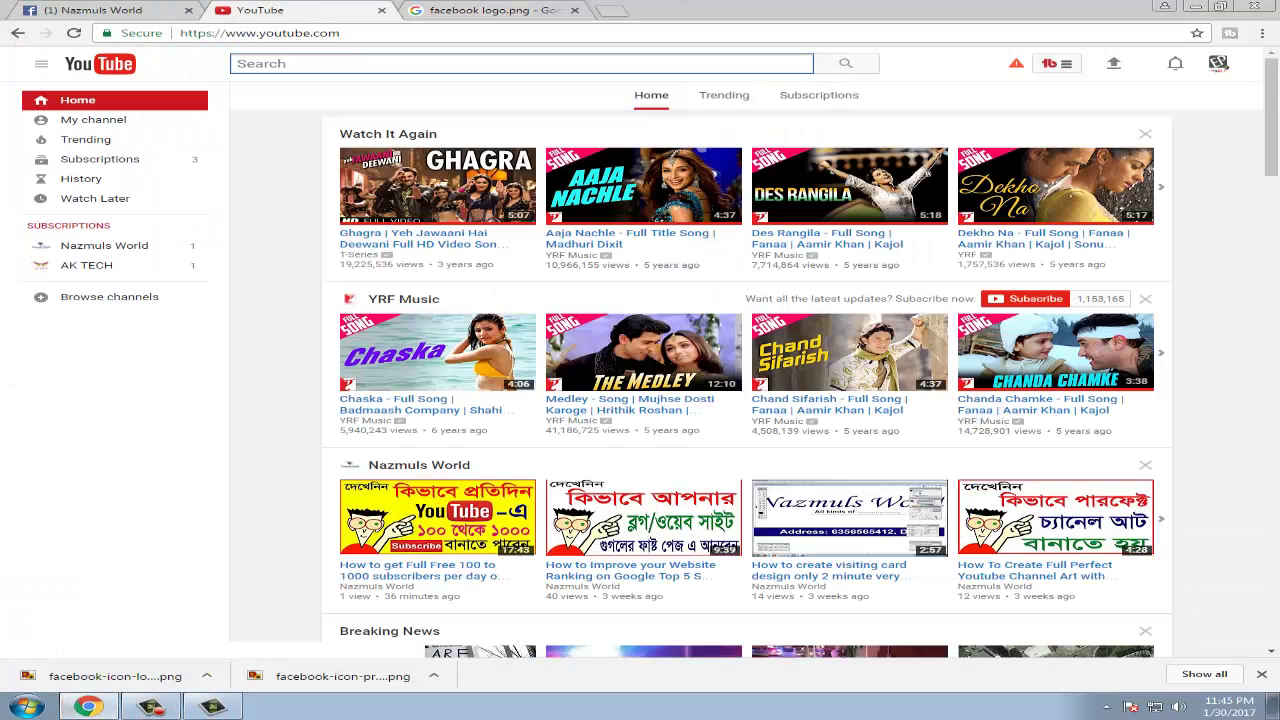
left_click(1218, 65)
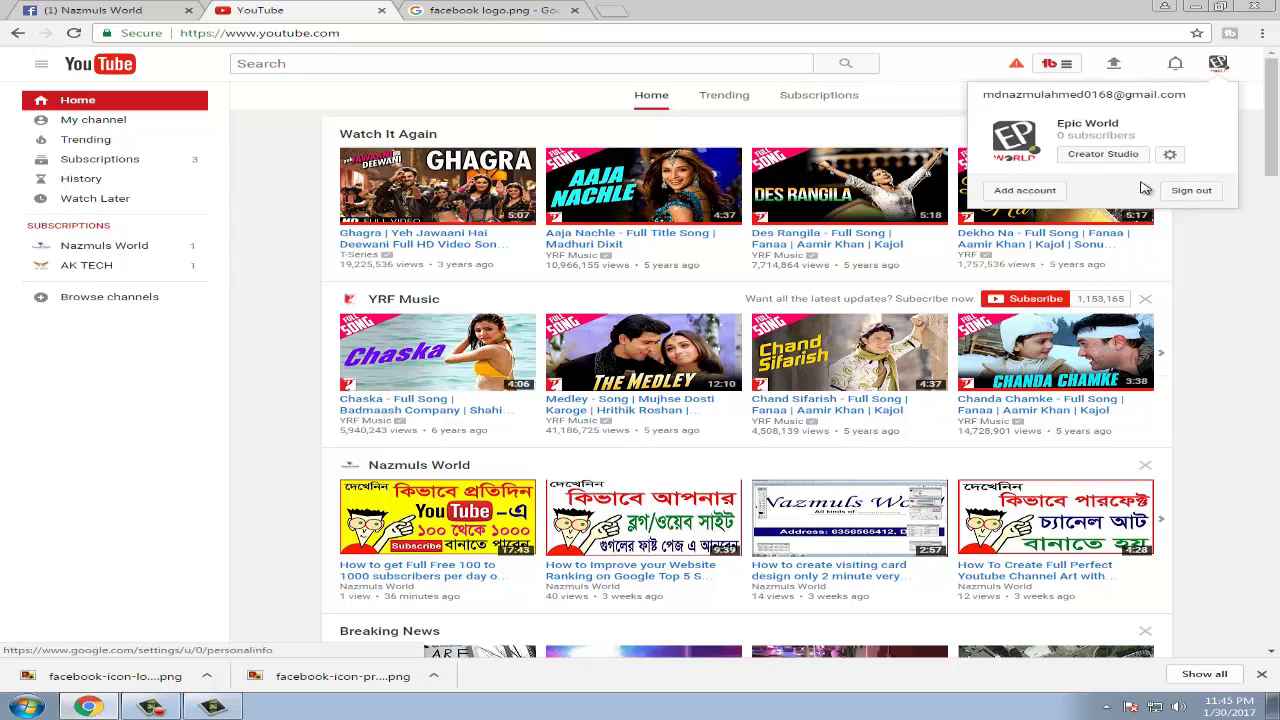
left_click(1118, 157)
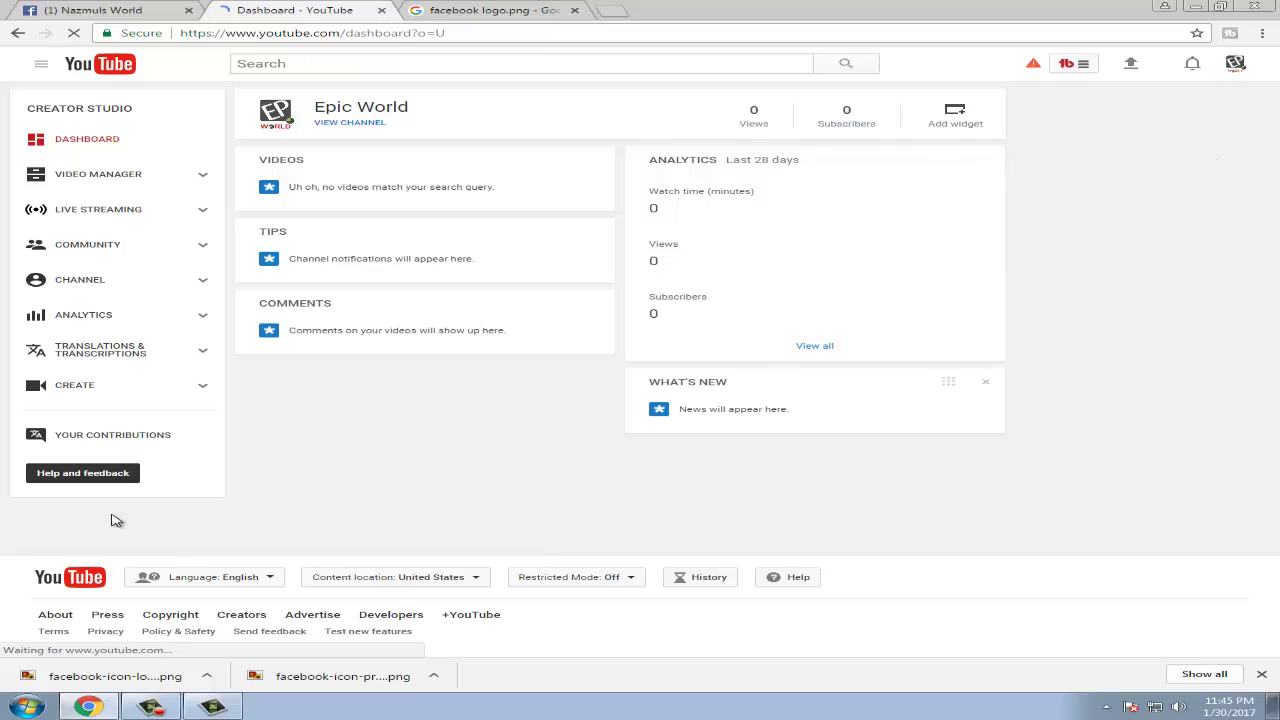
left_click(117, 390)
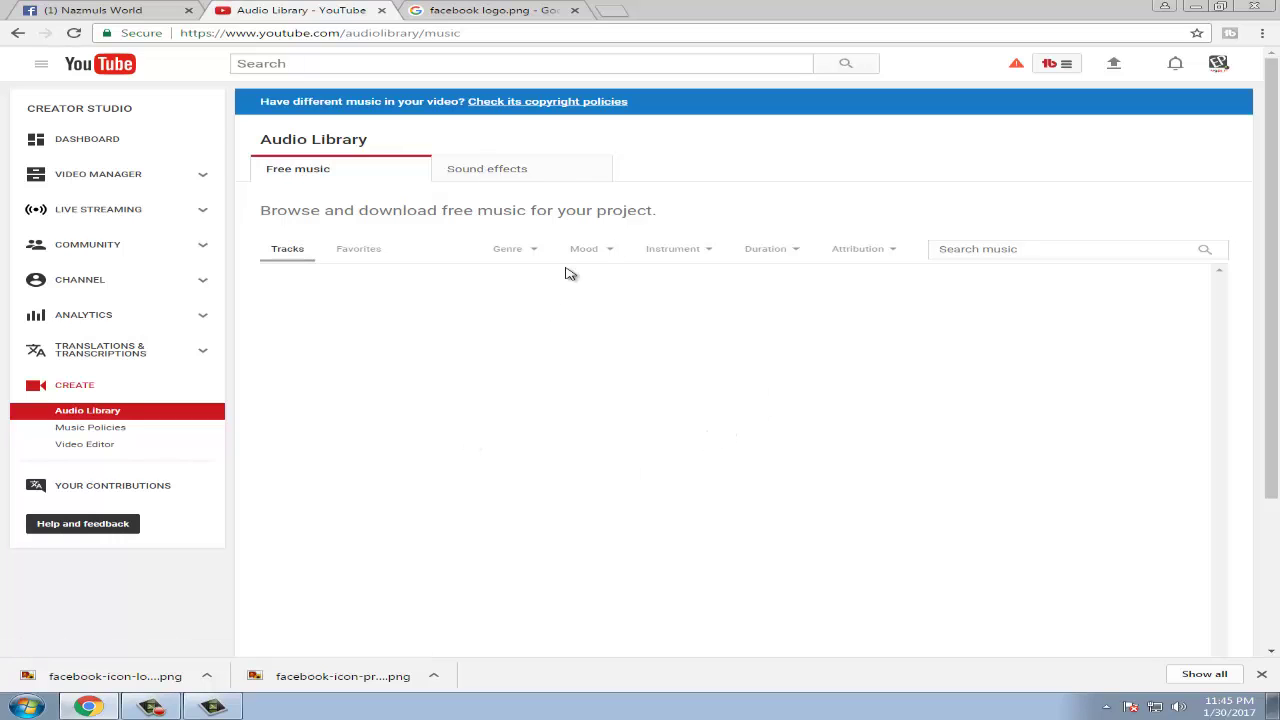
left_click(512, 172)
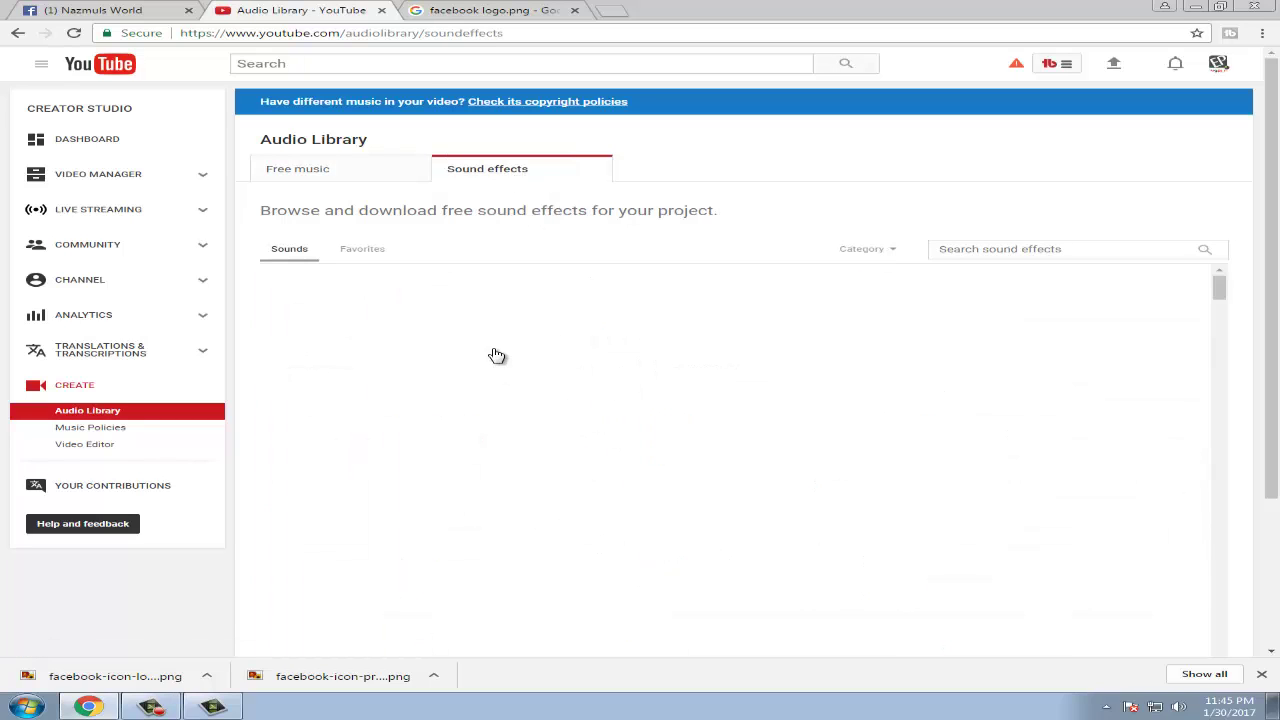
scroll(591, 488, "down", 2)
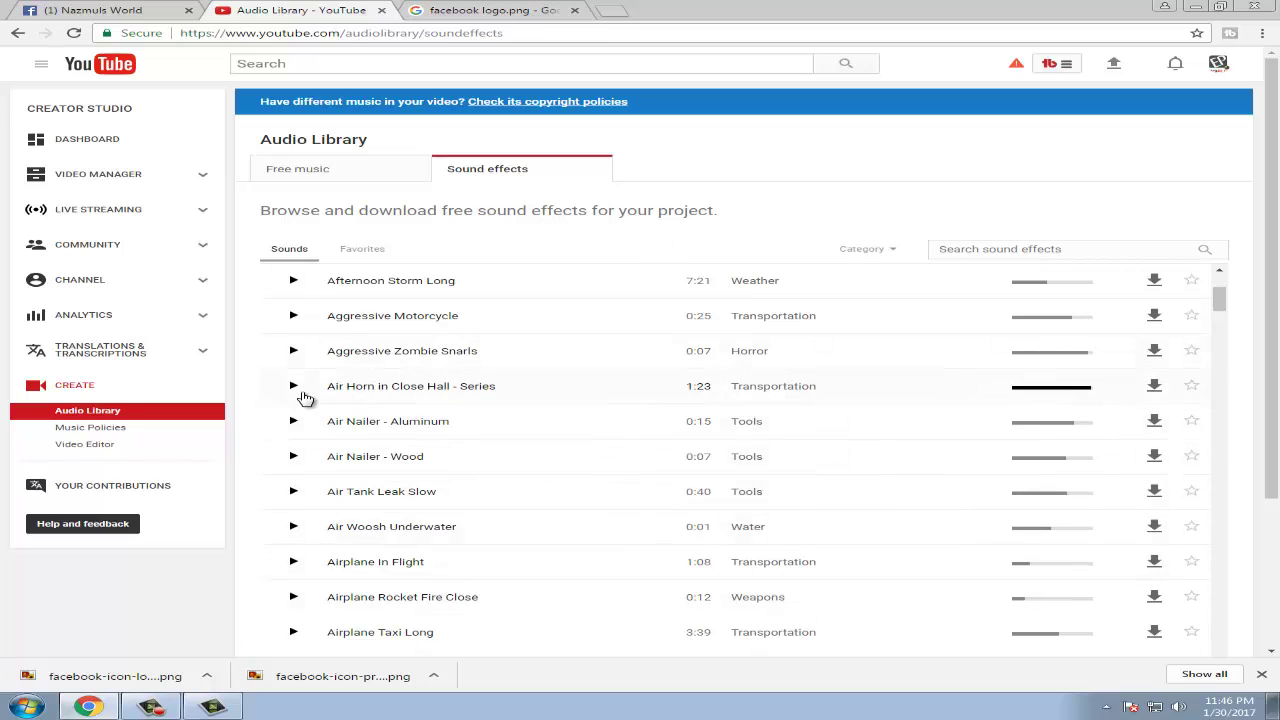
left_click(1204, 7)
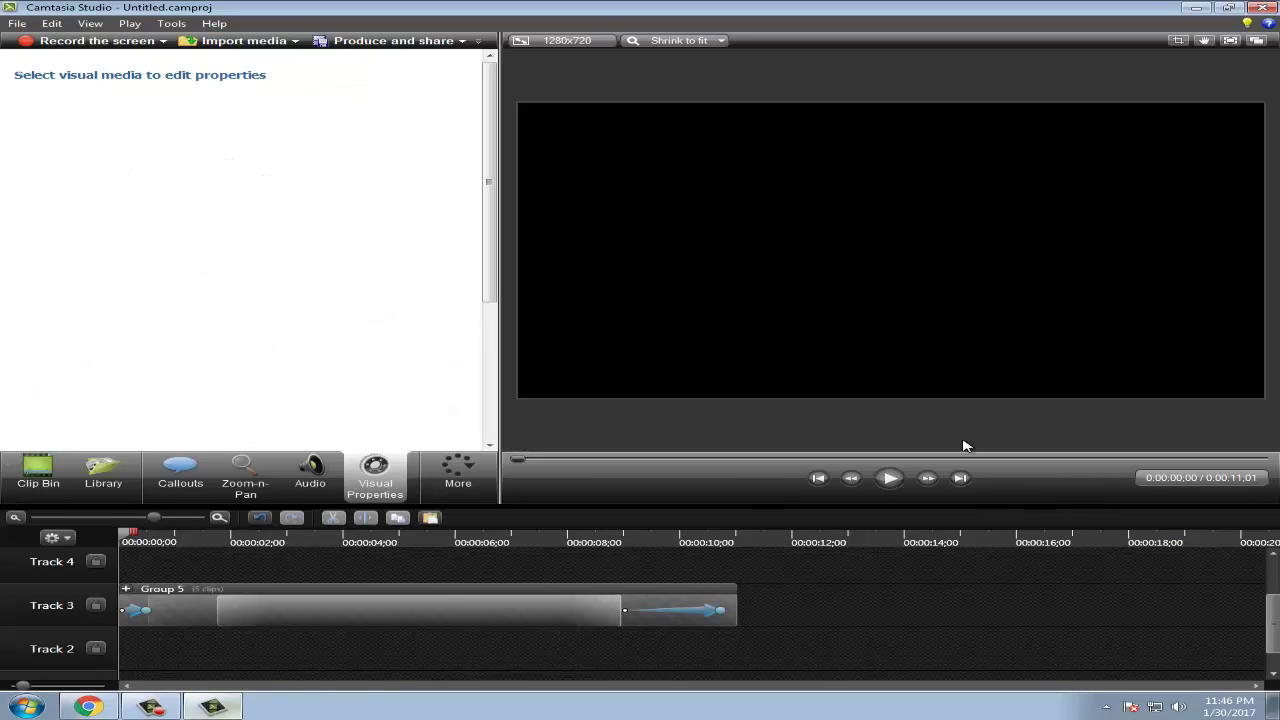
In Windows Explorer, open the inner Social Media Lower Thirds #2 by MacLobuzz folder under E:, Video tutorial, Youtube Work.
left_click(1210, 7)
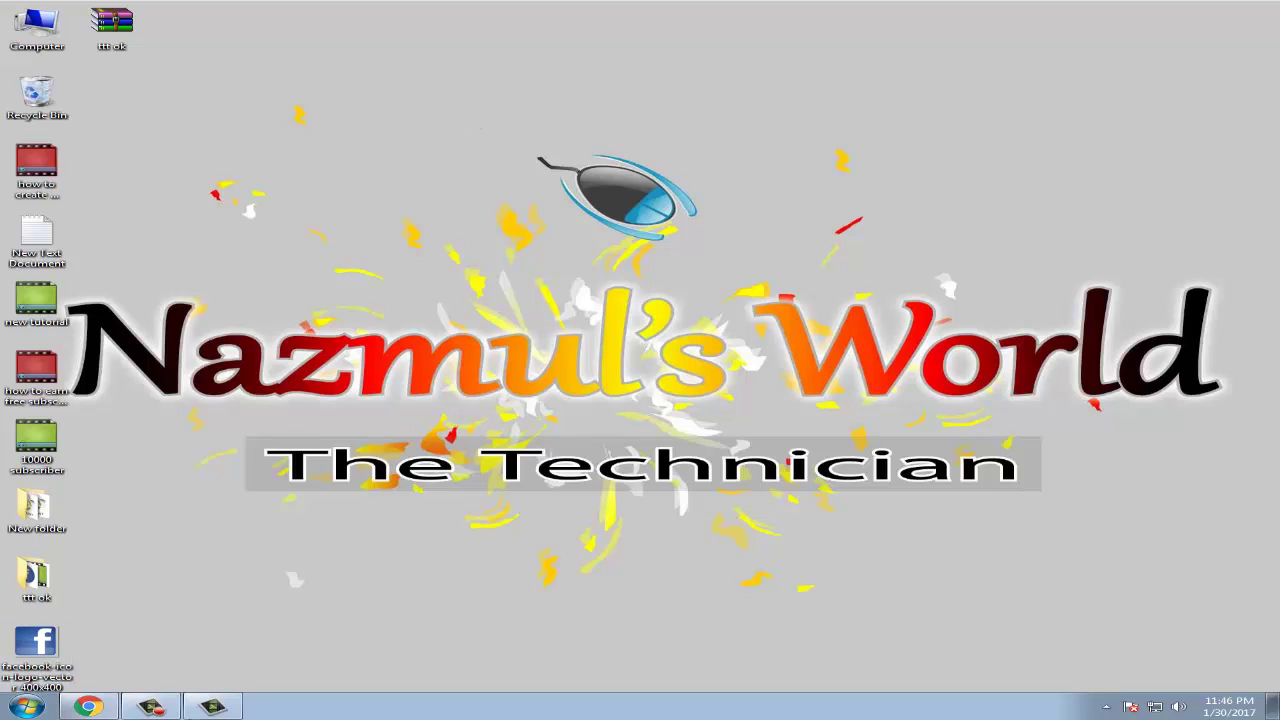
double_click(37, 25)
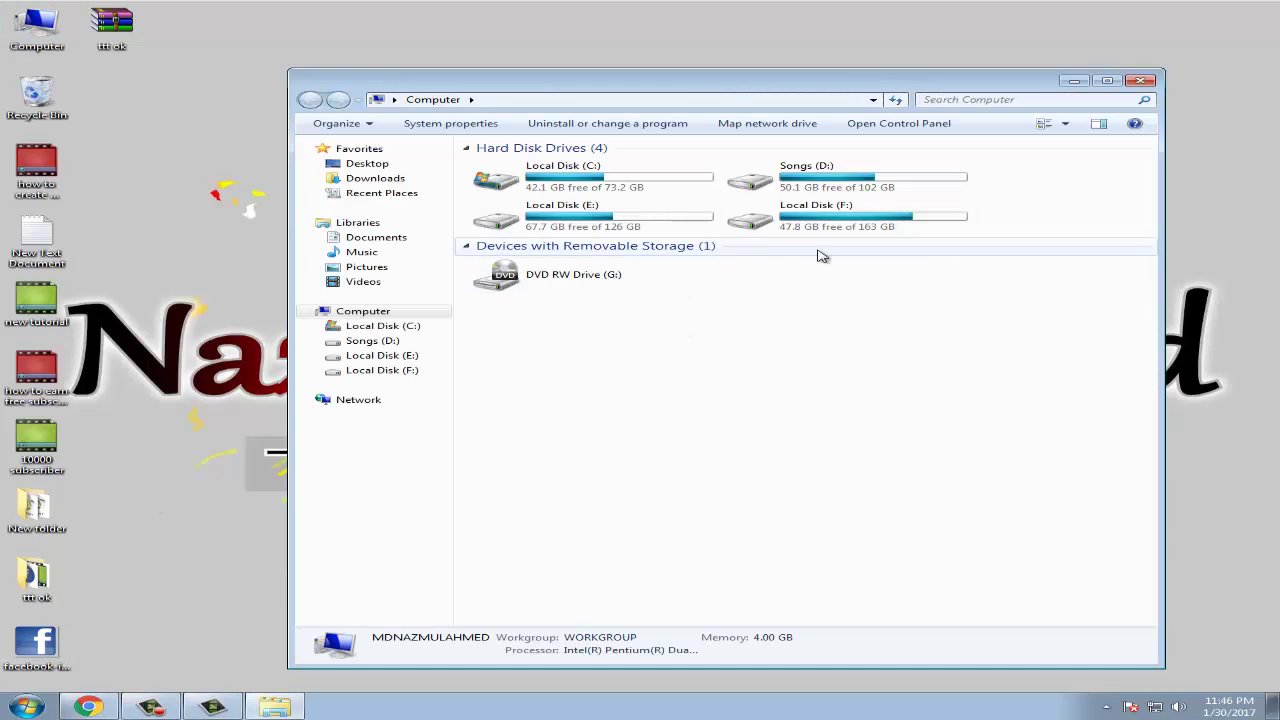
left_click(633, 234)
double_click(633, 234)
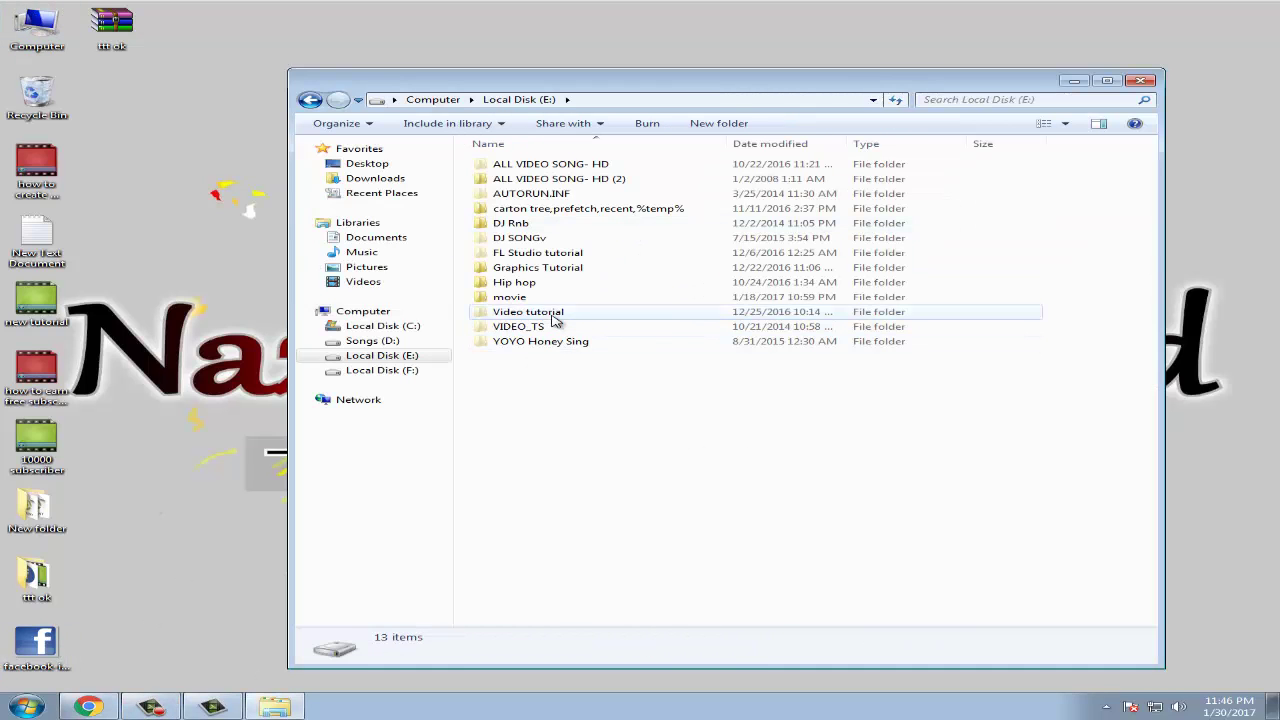
double_click(485, 312)
double_click(1088, 362)
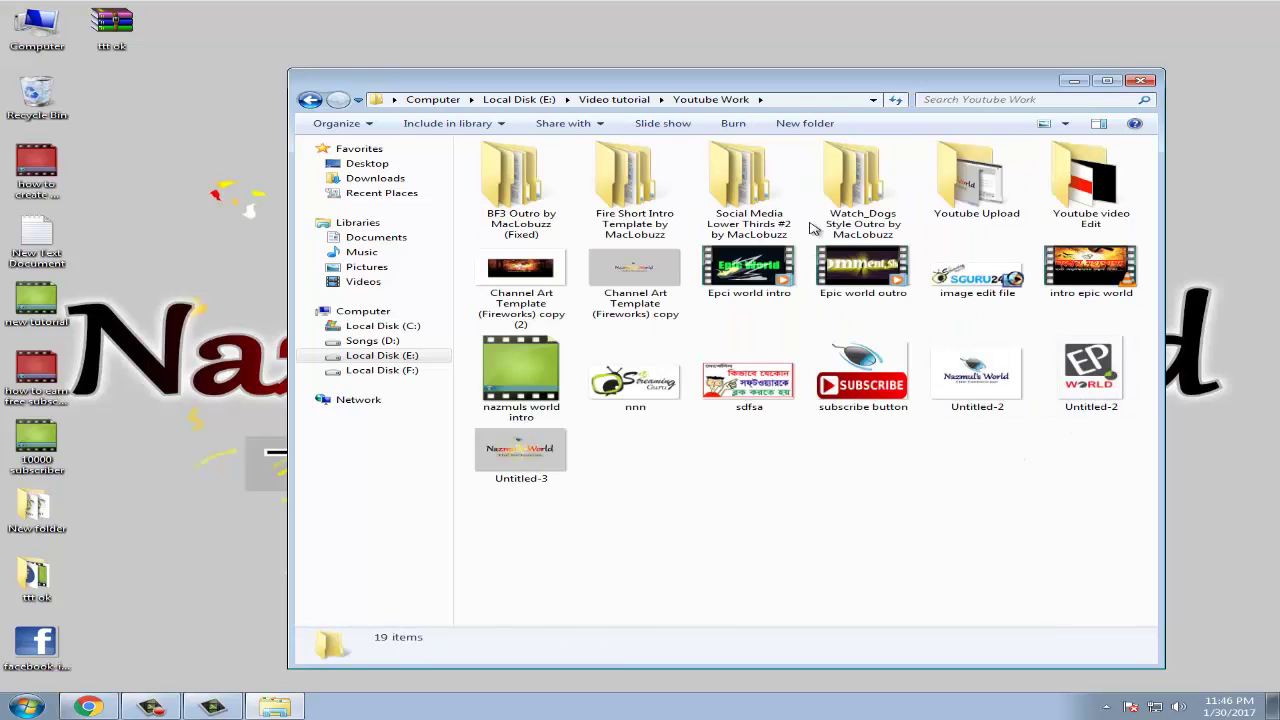
left_click(745, 180)
double_click(745, 180)
double_click(566, 166)
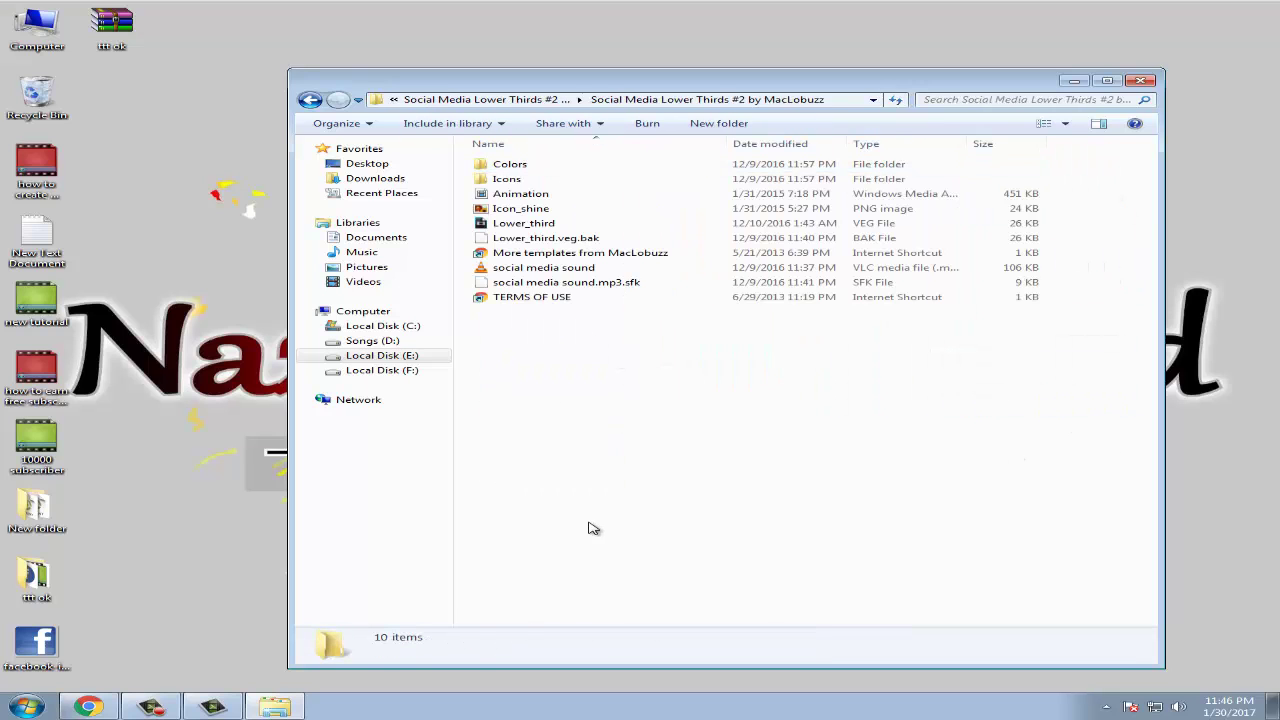
Import social media sound.mp3 into the Camtasia Clip Bin and place it on Track 2 at 00:00:00;00.
left_click_drag(545, 268, 55, 485)
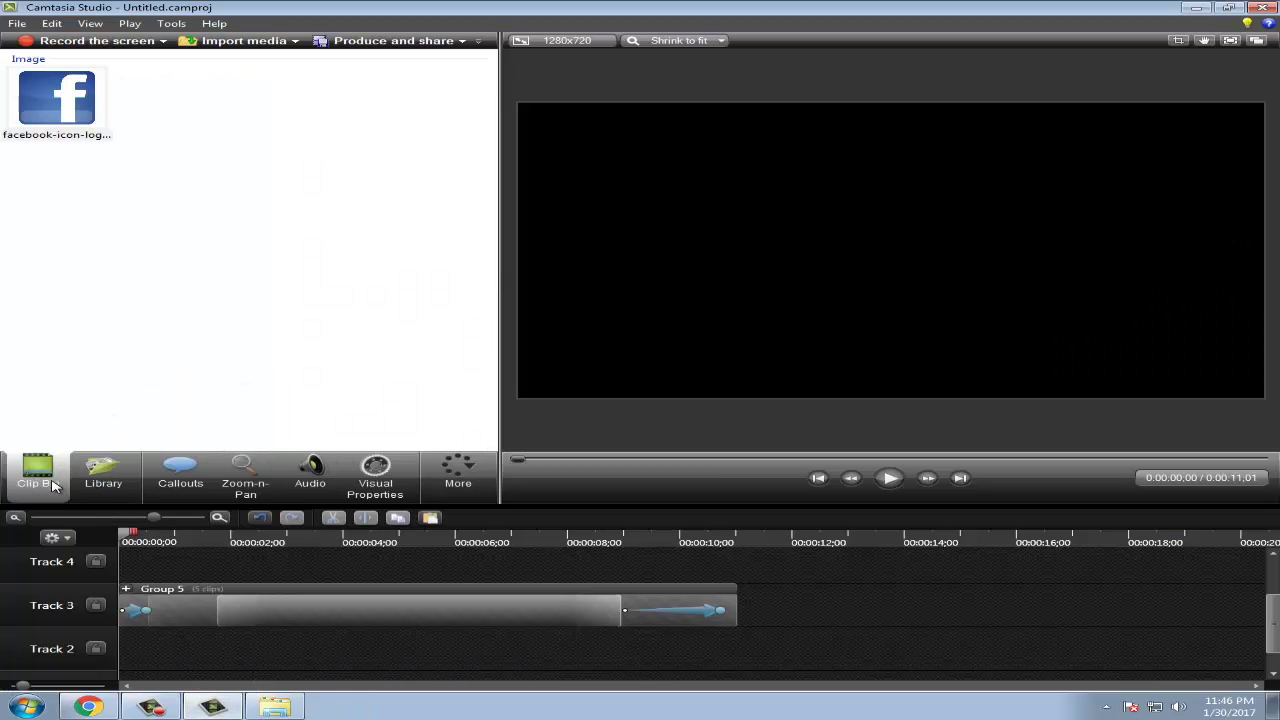
left_click(1192, 7)
left_click_drag(535, 270, 150, 350)
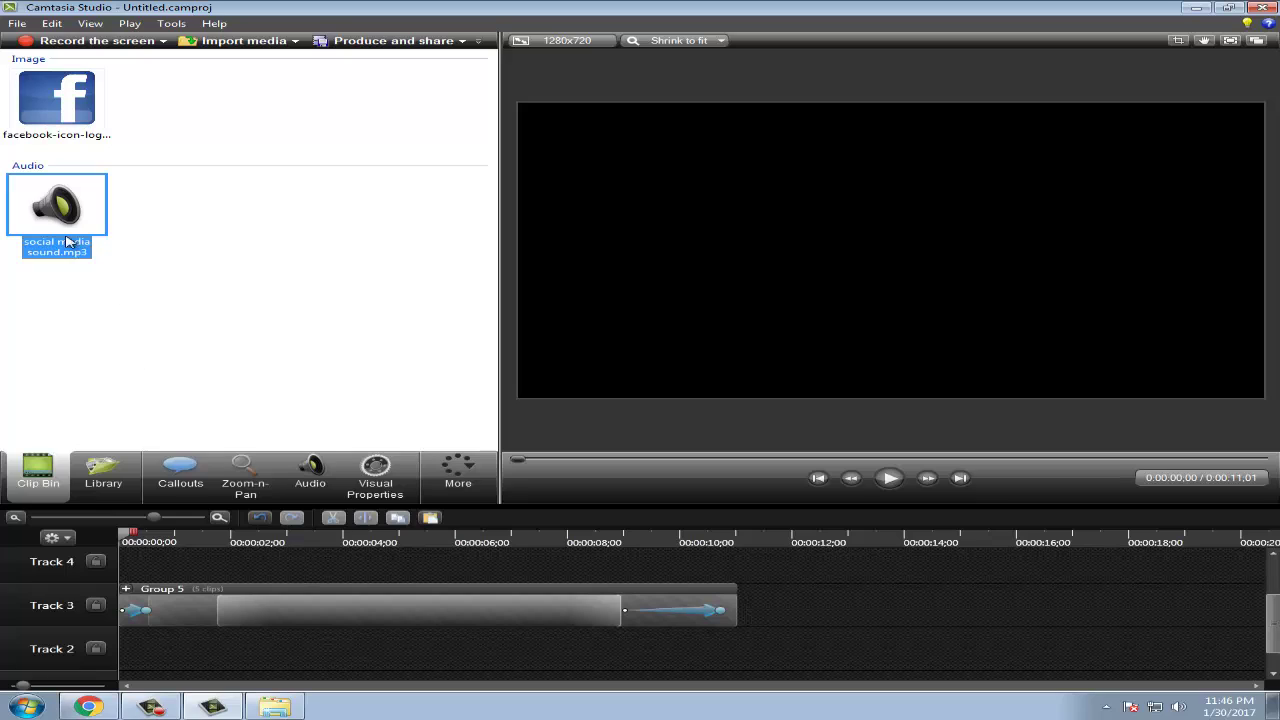
left_click_drag(67, 241, 299, 358)
left_click_drag(420, 660, 265, 648)
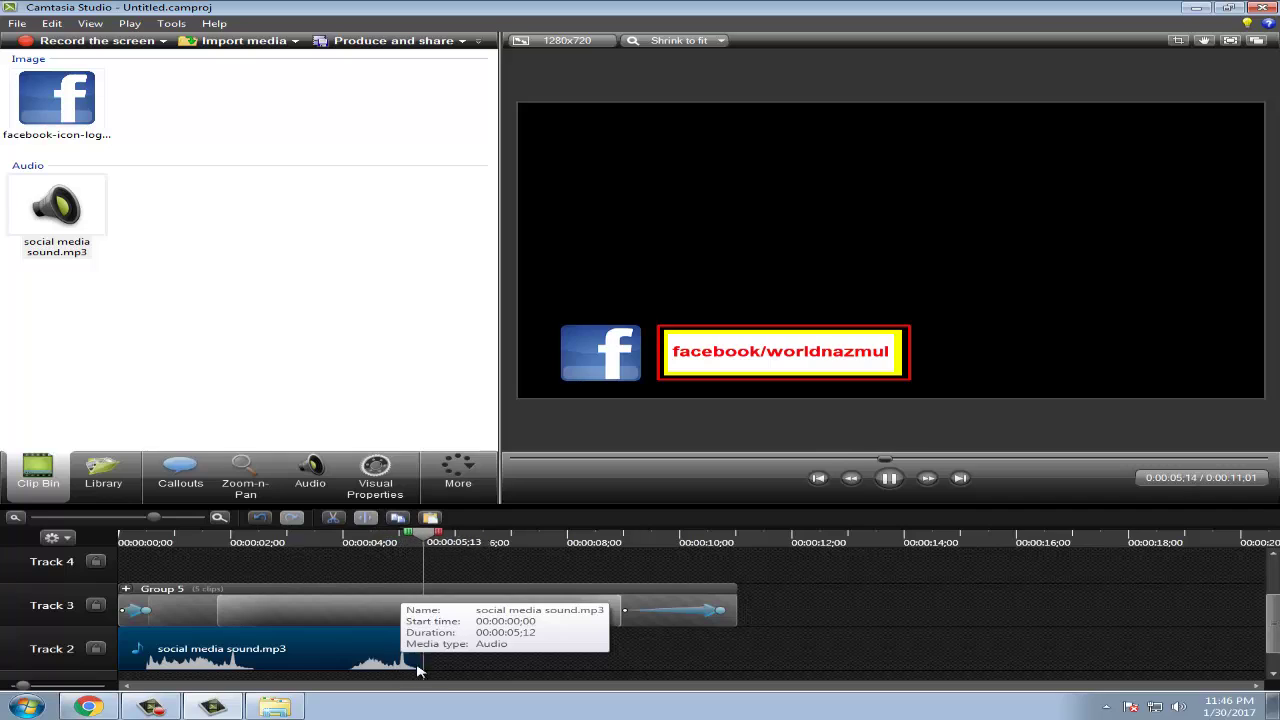
Scrub and play the sound against the lower-third to locate the gap between its entry and exit sounds.
left_click_drag(462, 536, 314, 545)
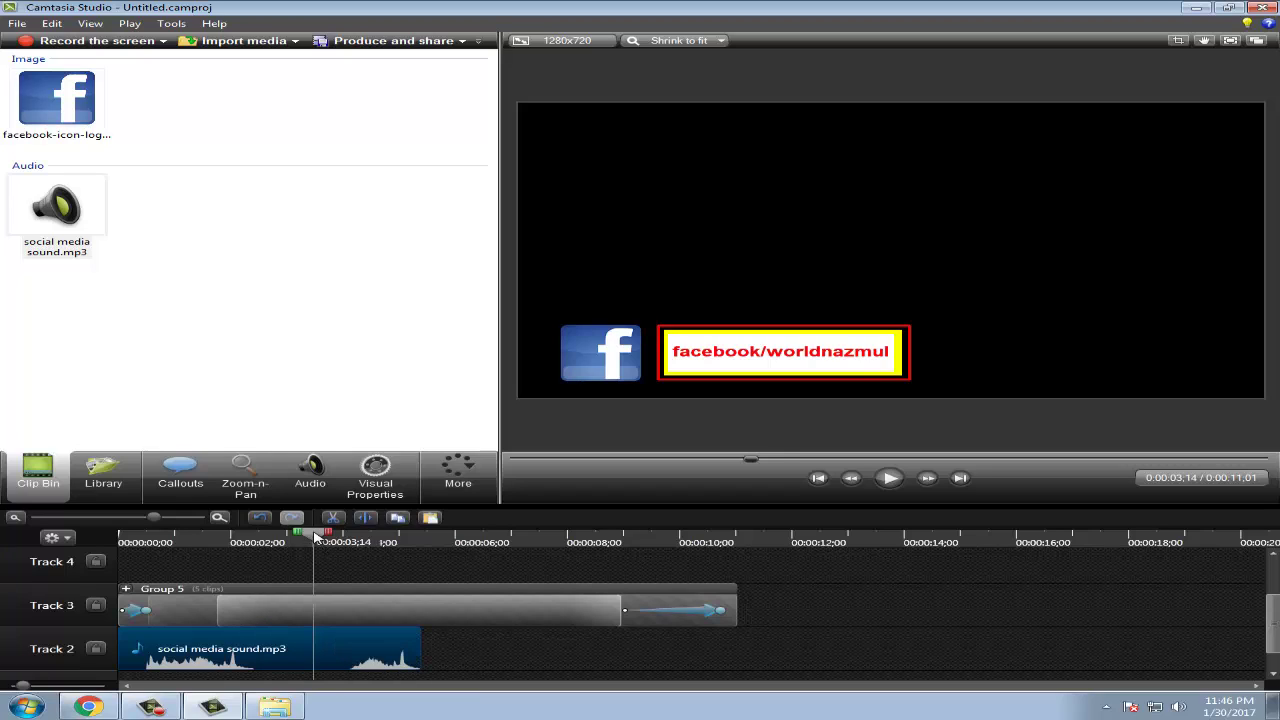
left_click_drag(318, 540, 257, 623)
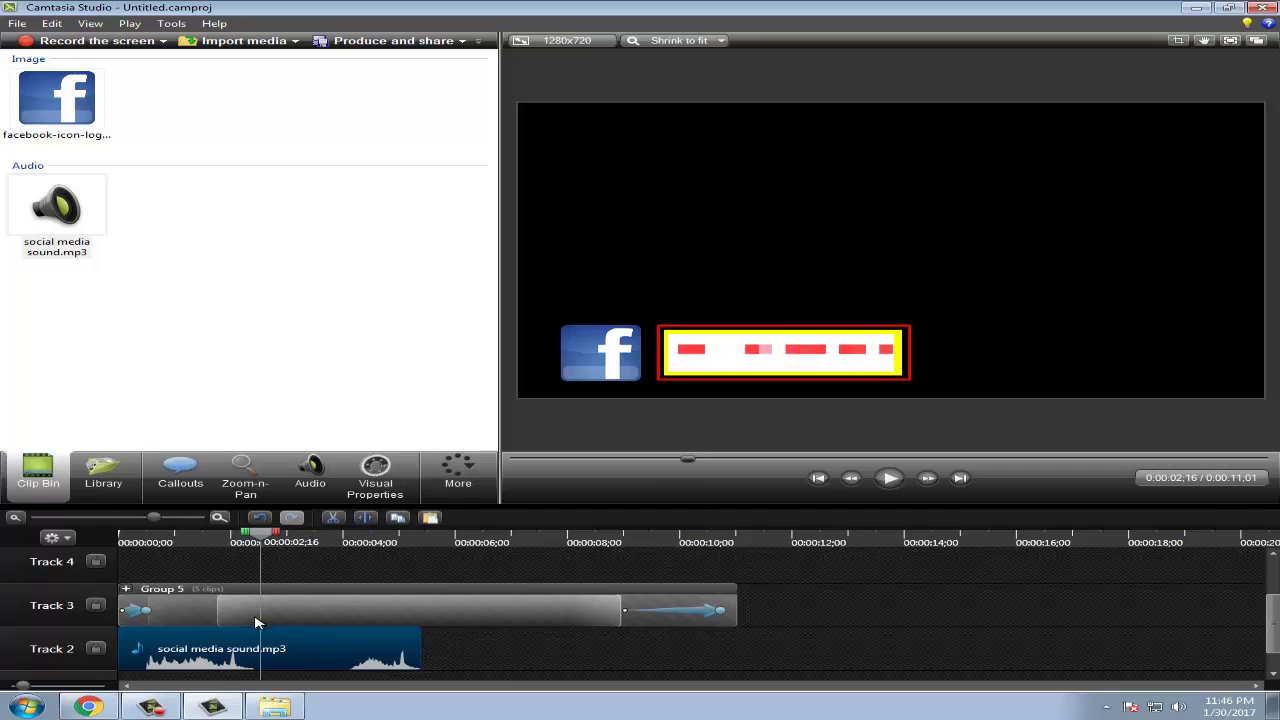
left_click_drag(263, 541, 168, 676)
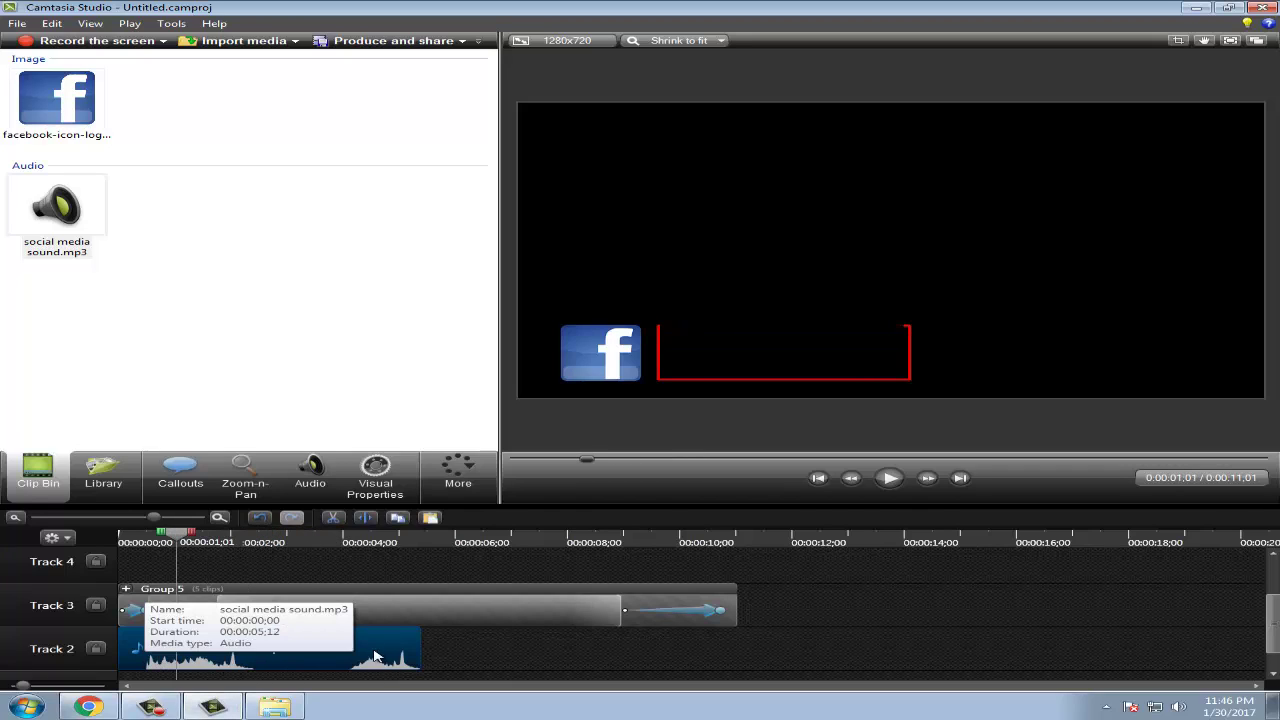
left_click_drag(187, 540, 320, 557)
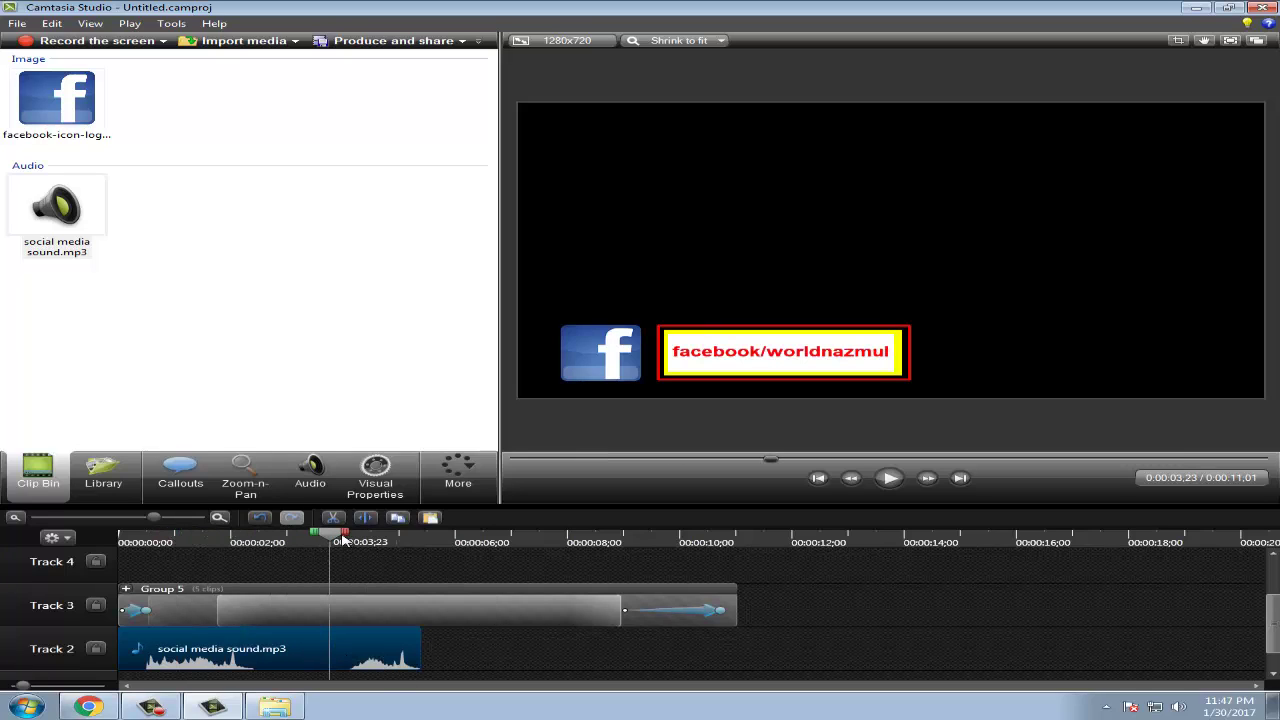
left_click_drag(341, 538, 381, 546)
left_click_drag(333, 548, 82, 538)
key("space")
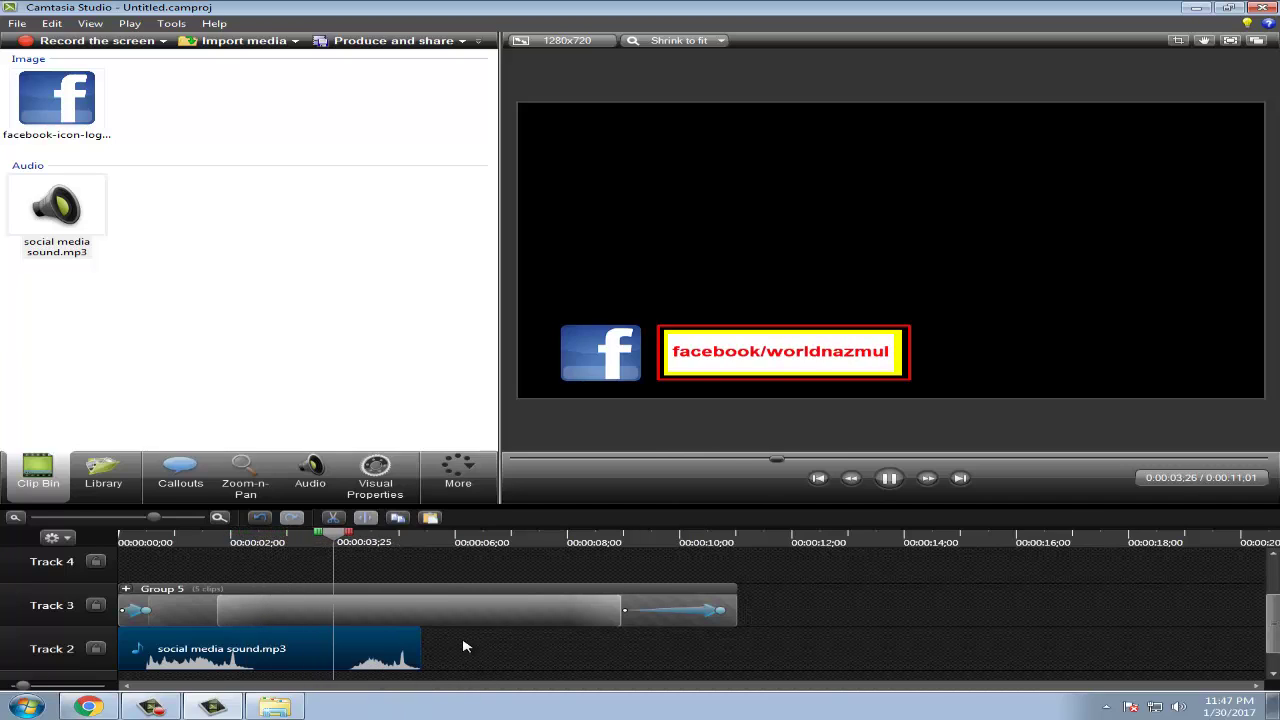
left_click(312, 541)
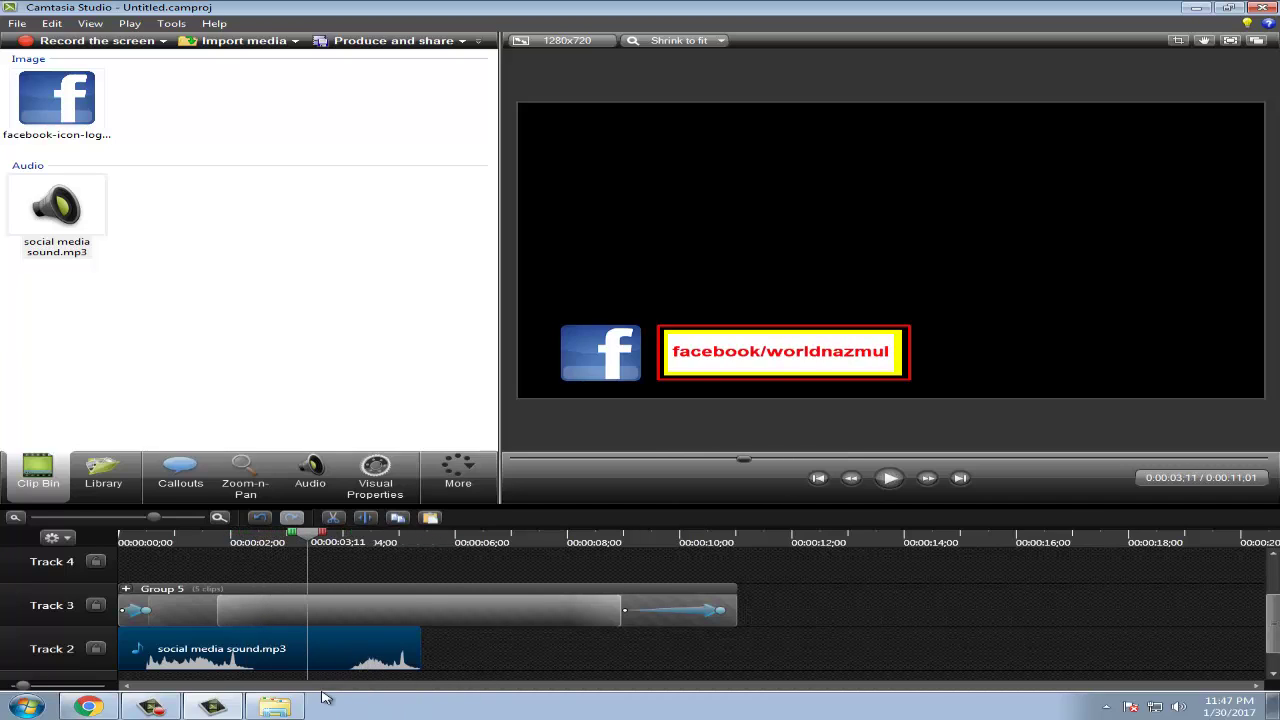
left_click(309, 539)
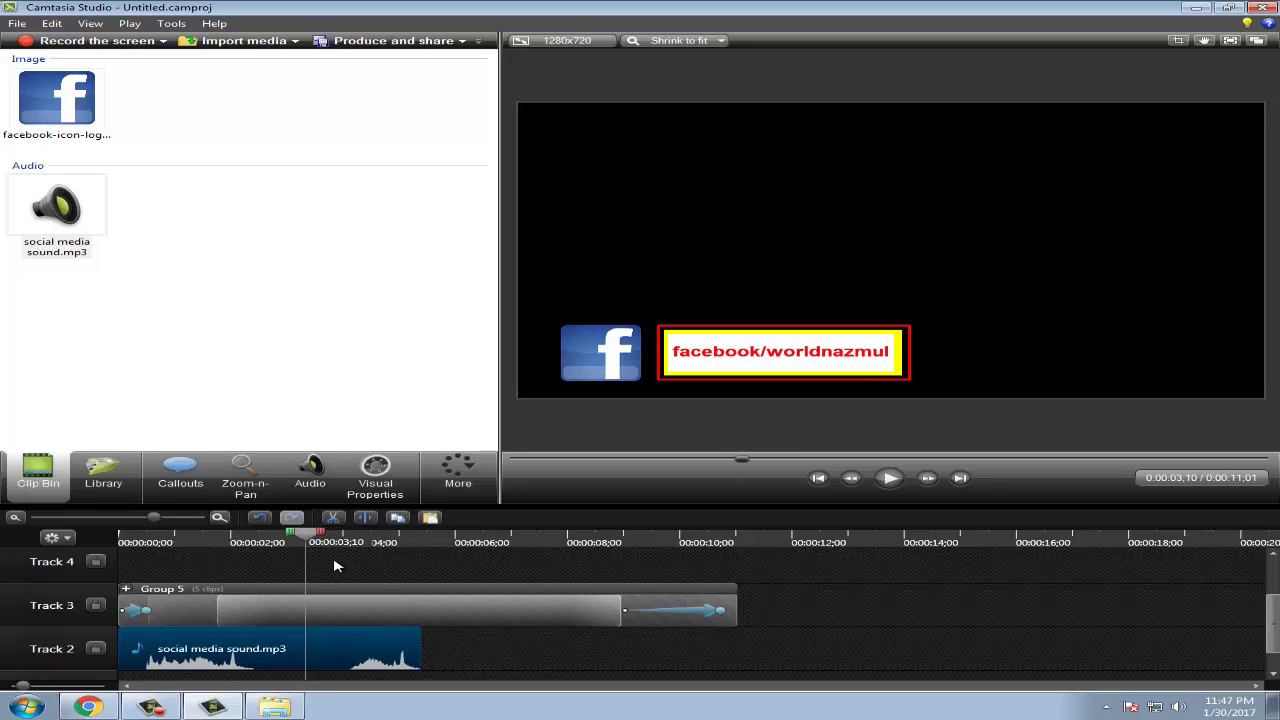
Split the sound clip at 0:00:03;12 and move its second part on Track 2 to the exit animation's start, about 00:00:09;00.
left_click_drag(300, 534, 315, 538)
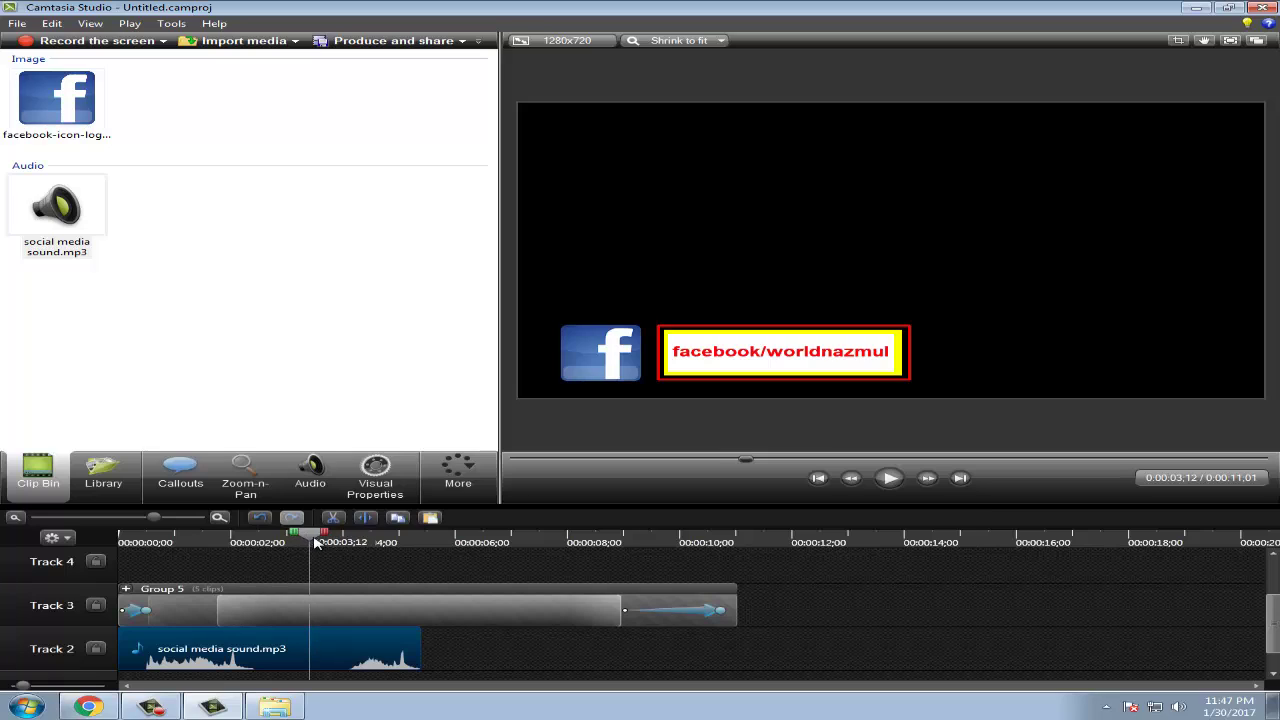
left_click(368, 518)
left_click_drag(335, 658, 689, 655)
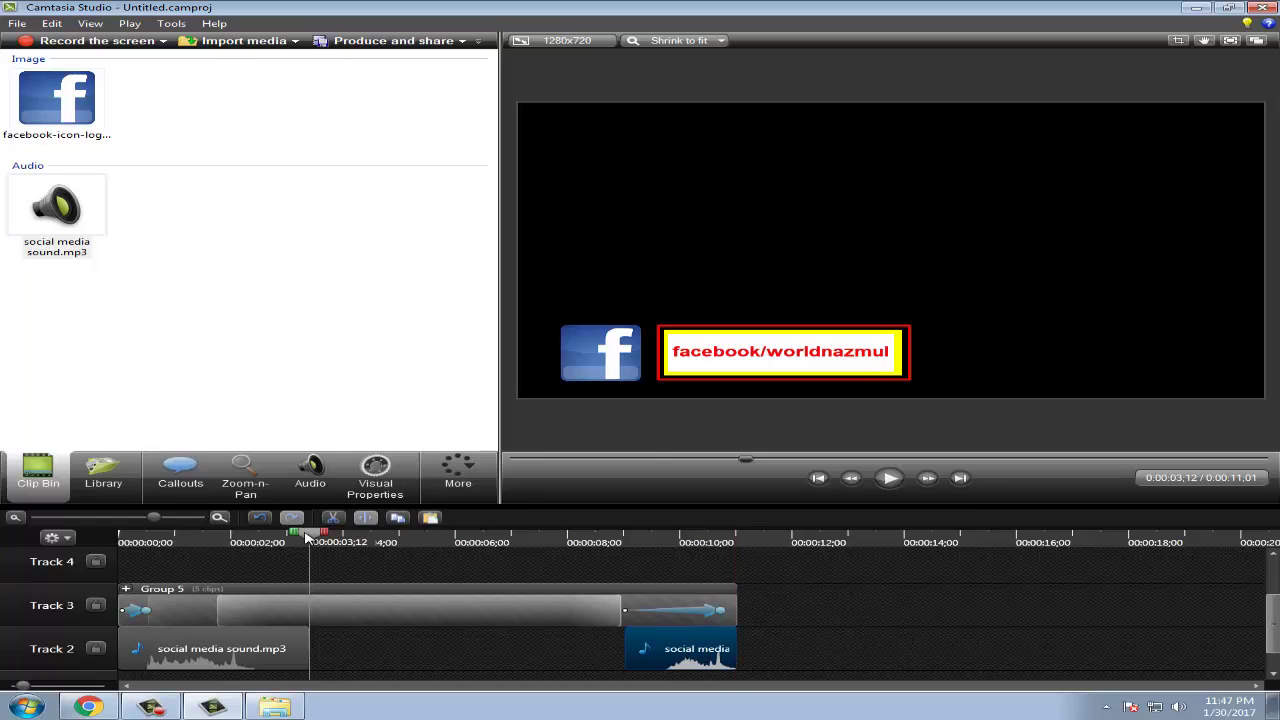
Play the lower-third from 0:00:00;00 to check the timing of both sound parts.
left_click(122, 540)
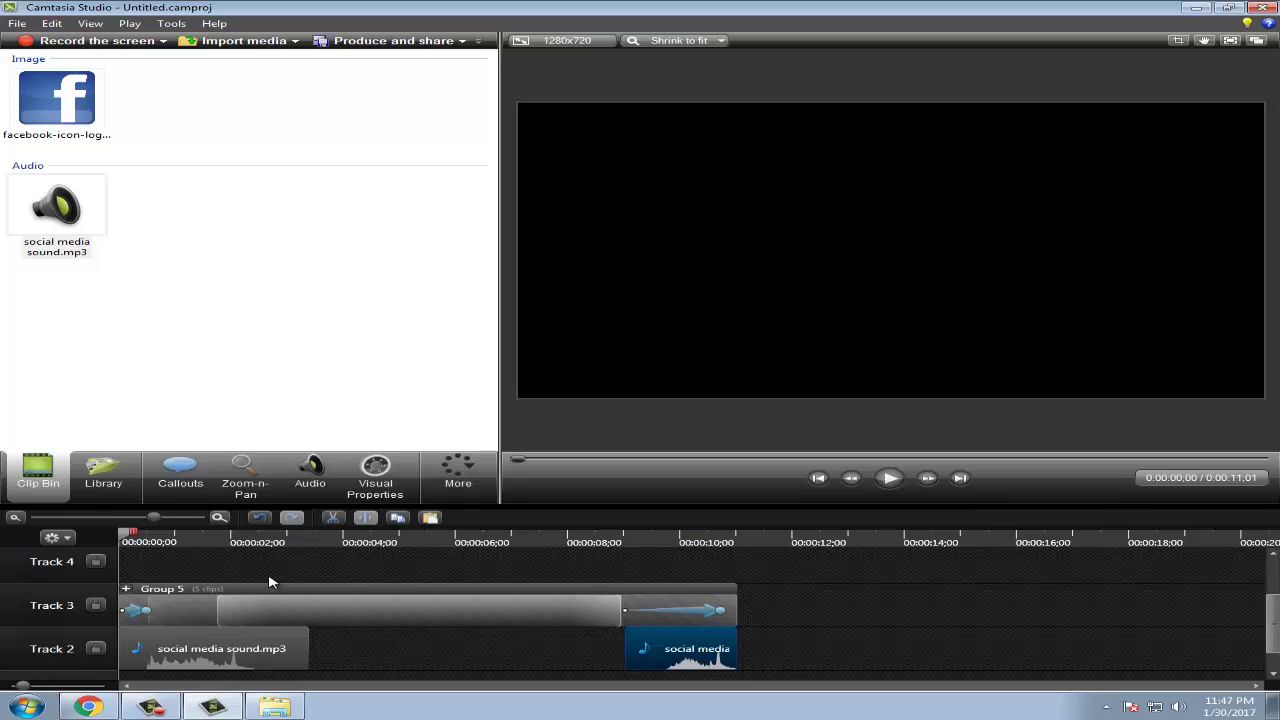
left_click(195, 656)
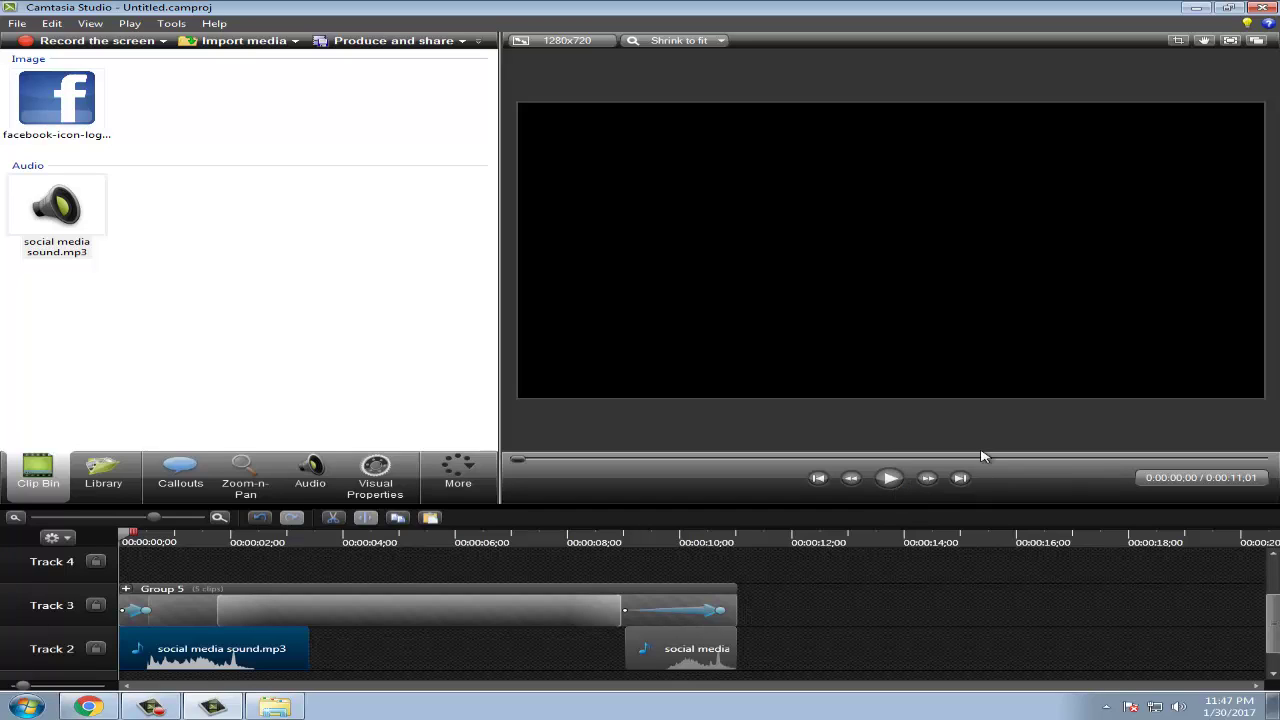
left_click(890, 478)
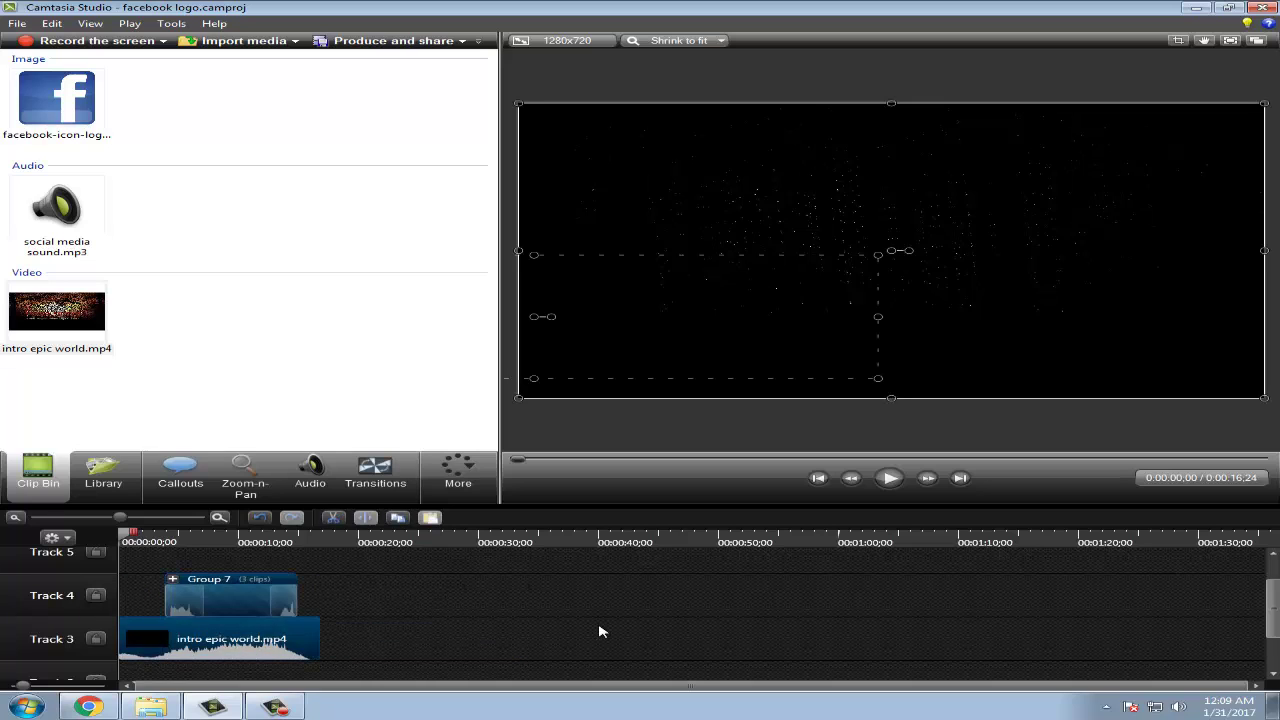
Deselect the timeline clips and switch to the channel's Facebook page in Chrome.
left_click(600, 631)
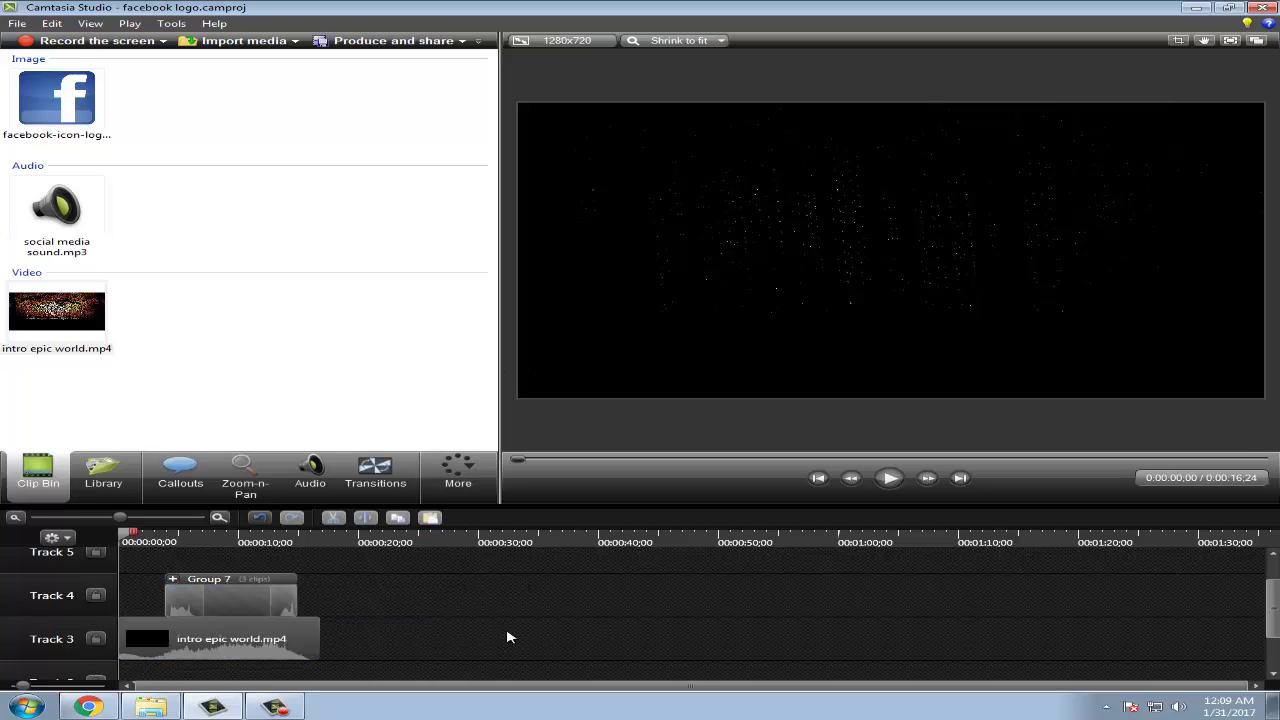
left_click(88, 707)
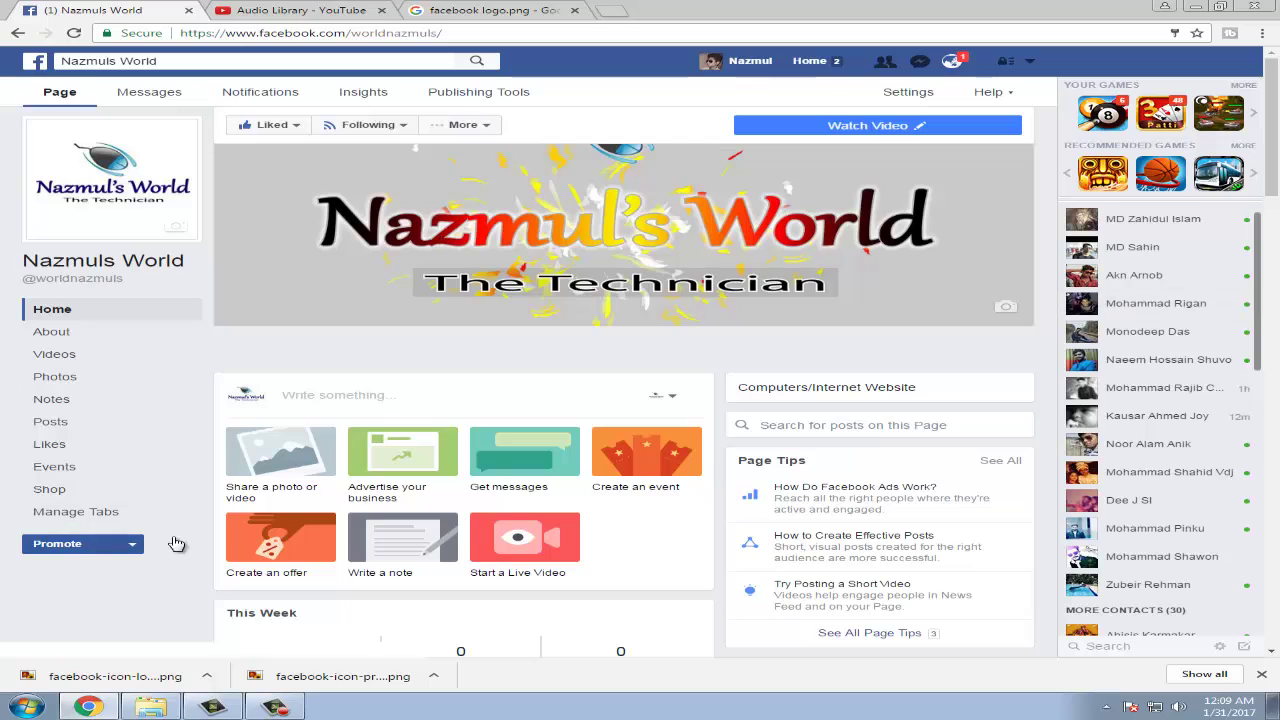